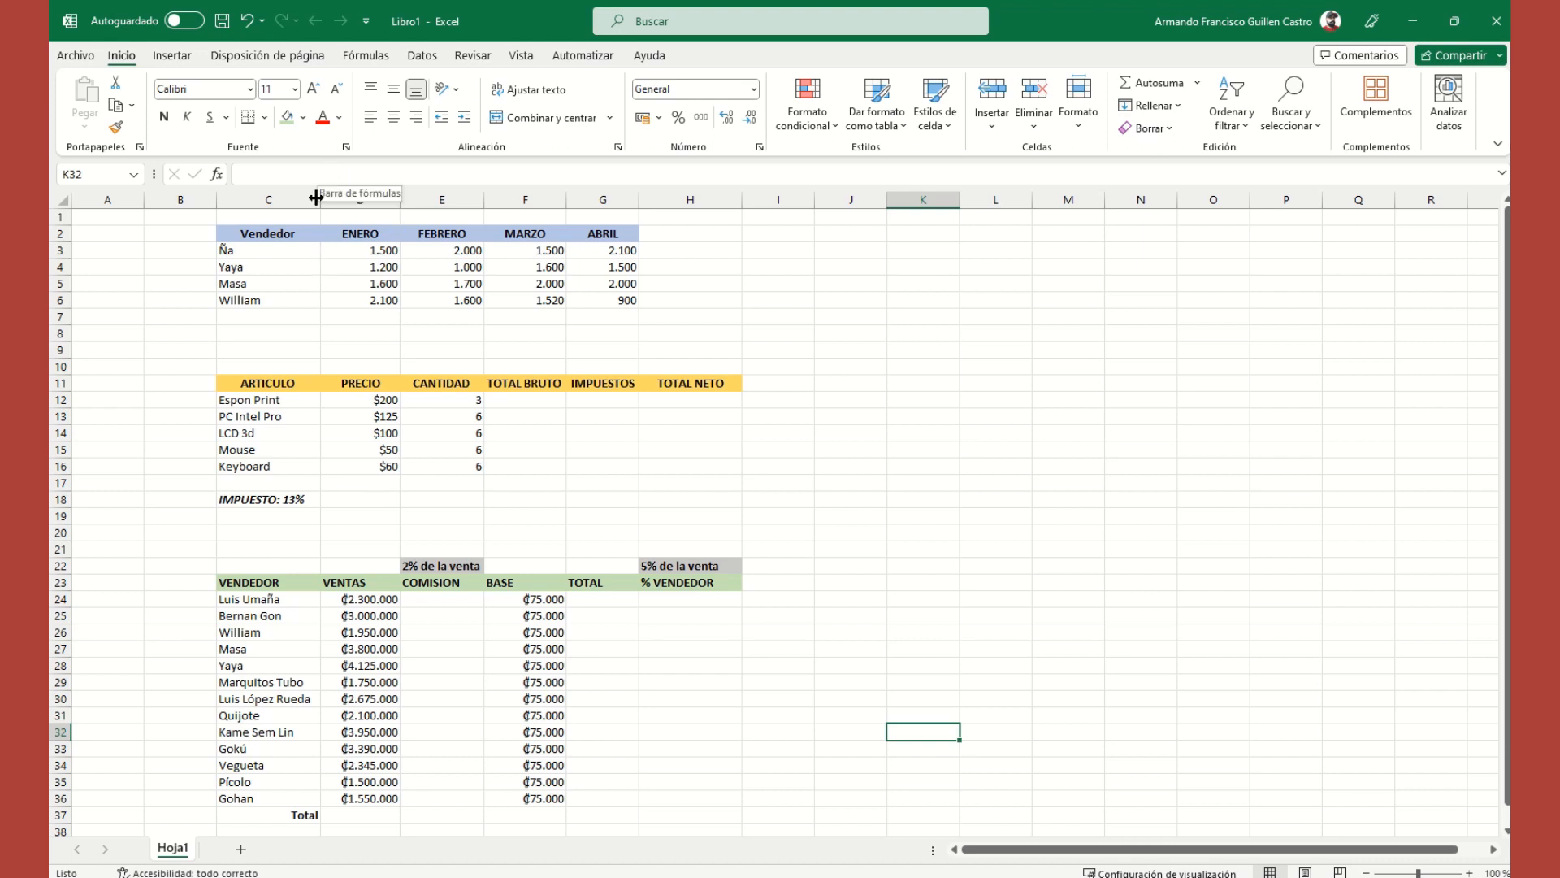
Step: Add the row label "TOTAL MES" in cell C7 beneath the list of sellers
click(283, 313)
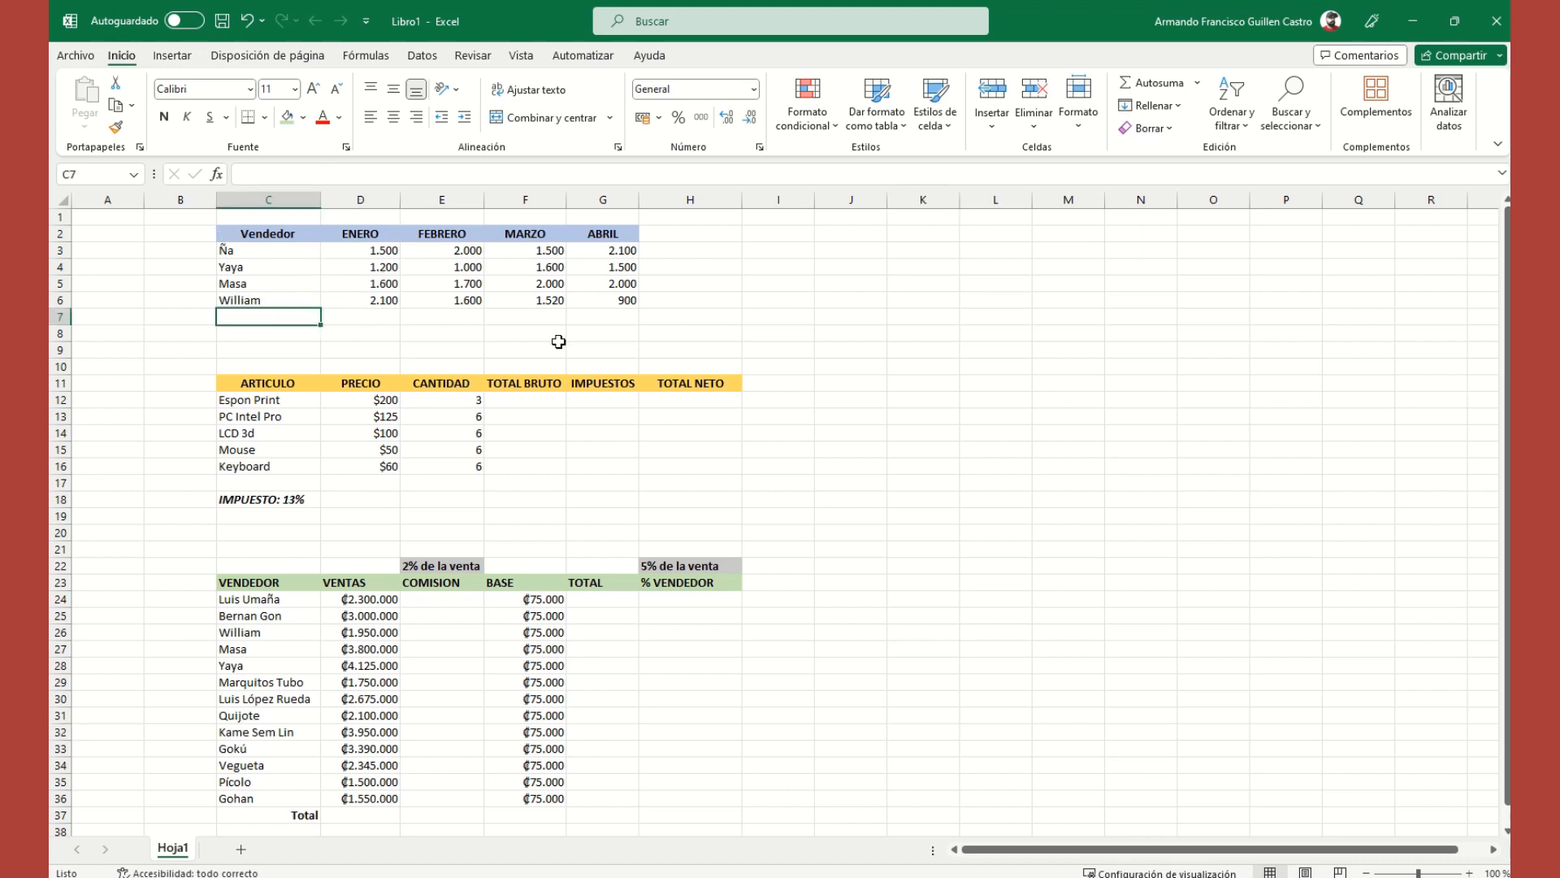
text(TOT)
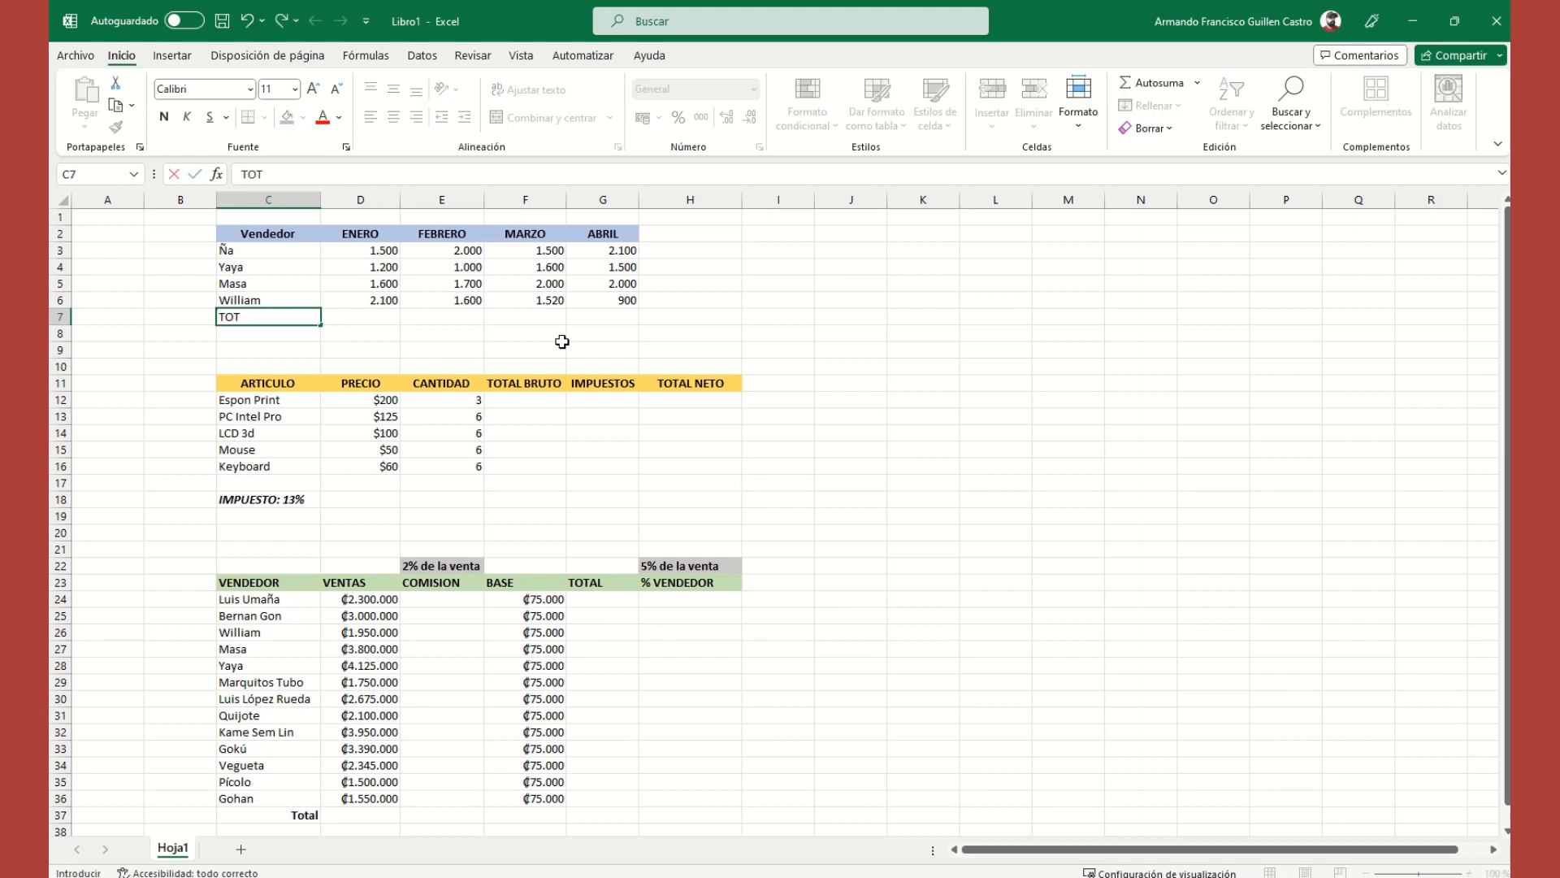
text(AL MES)
key(Return)
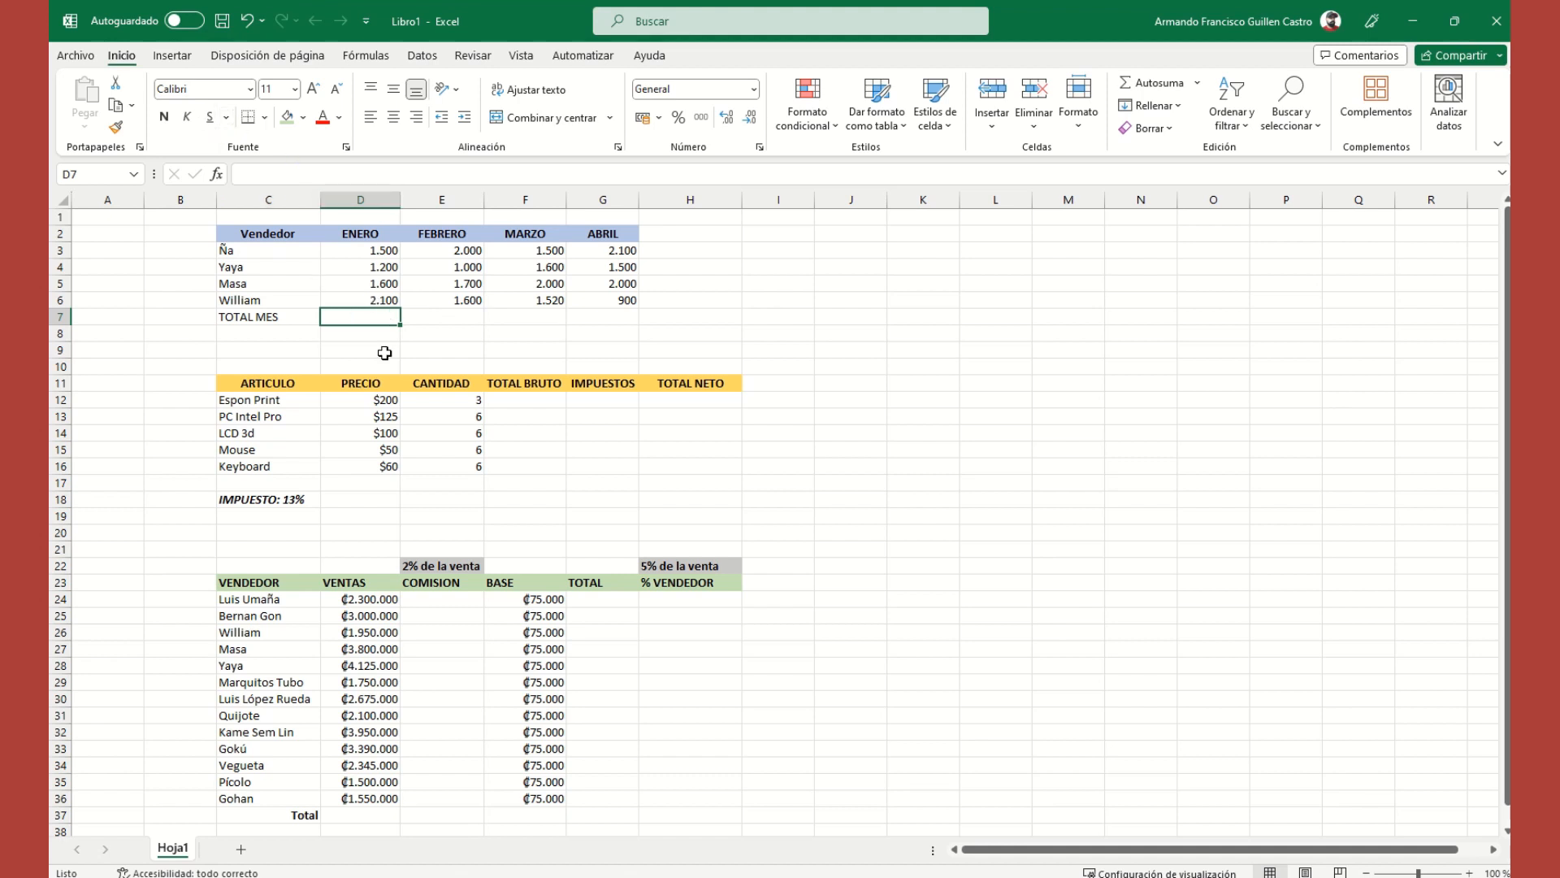
Step: Total the ENERO sales in D7 with AutoSum over the range D3:D6
click(313, 335)
click(358, 320)
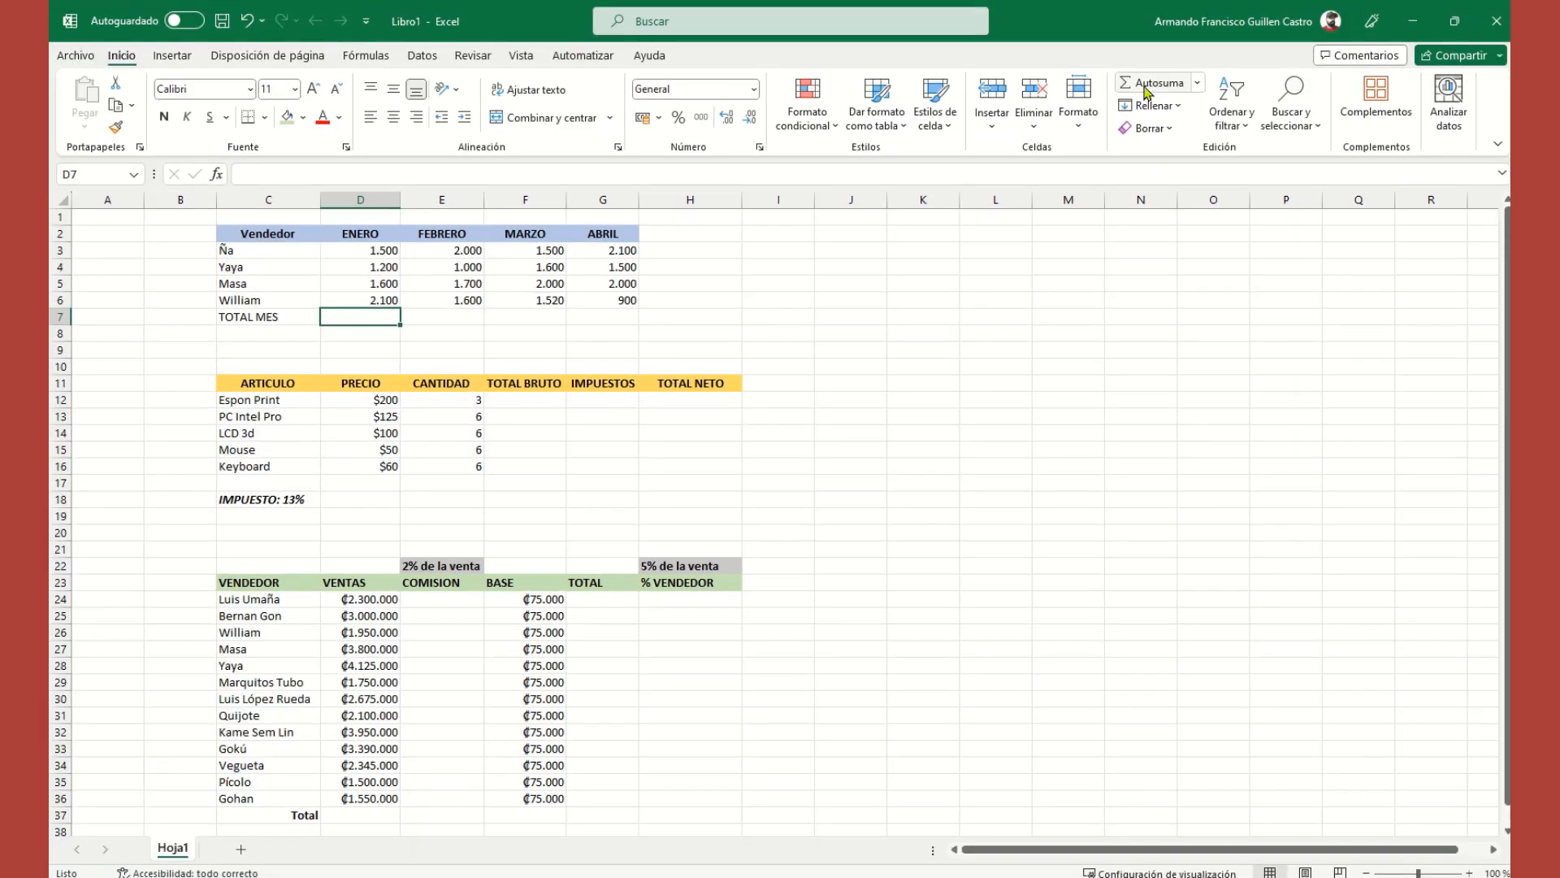
click(1147, 87)
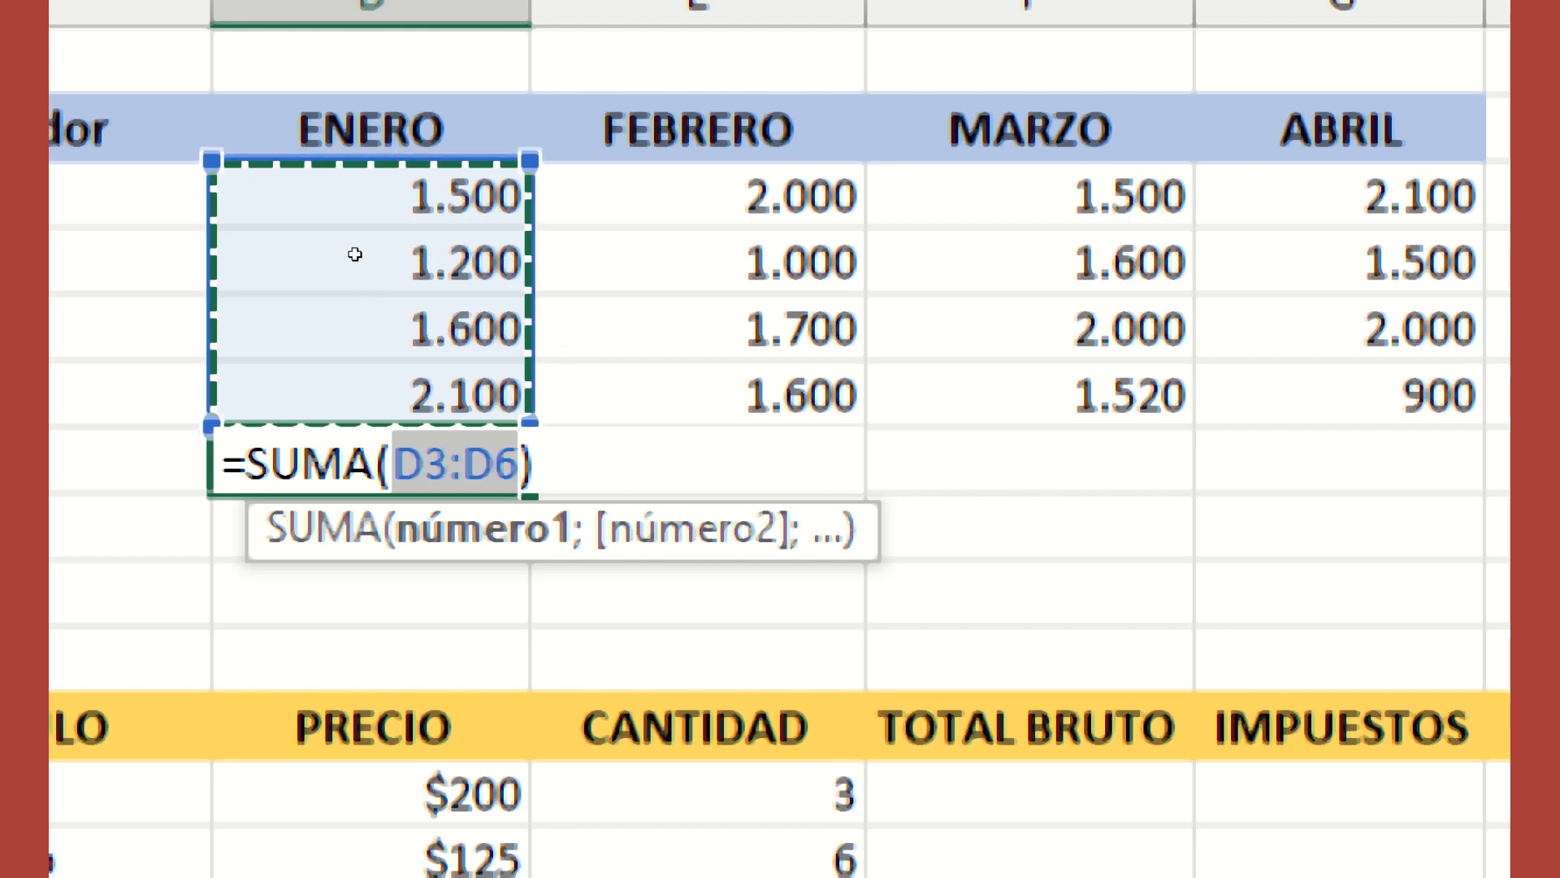
drag(358, 251, 362, 295)
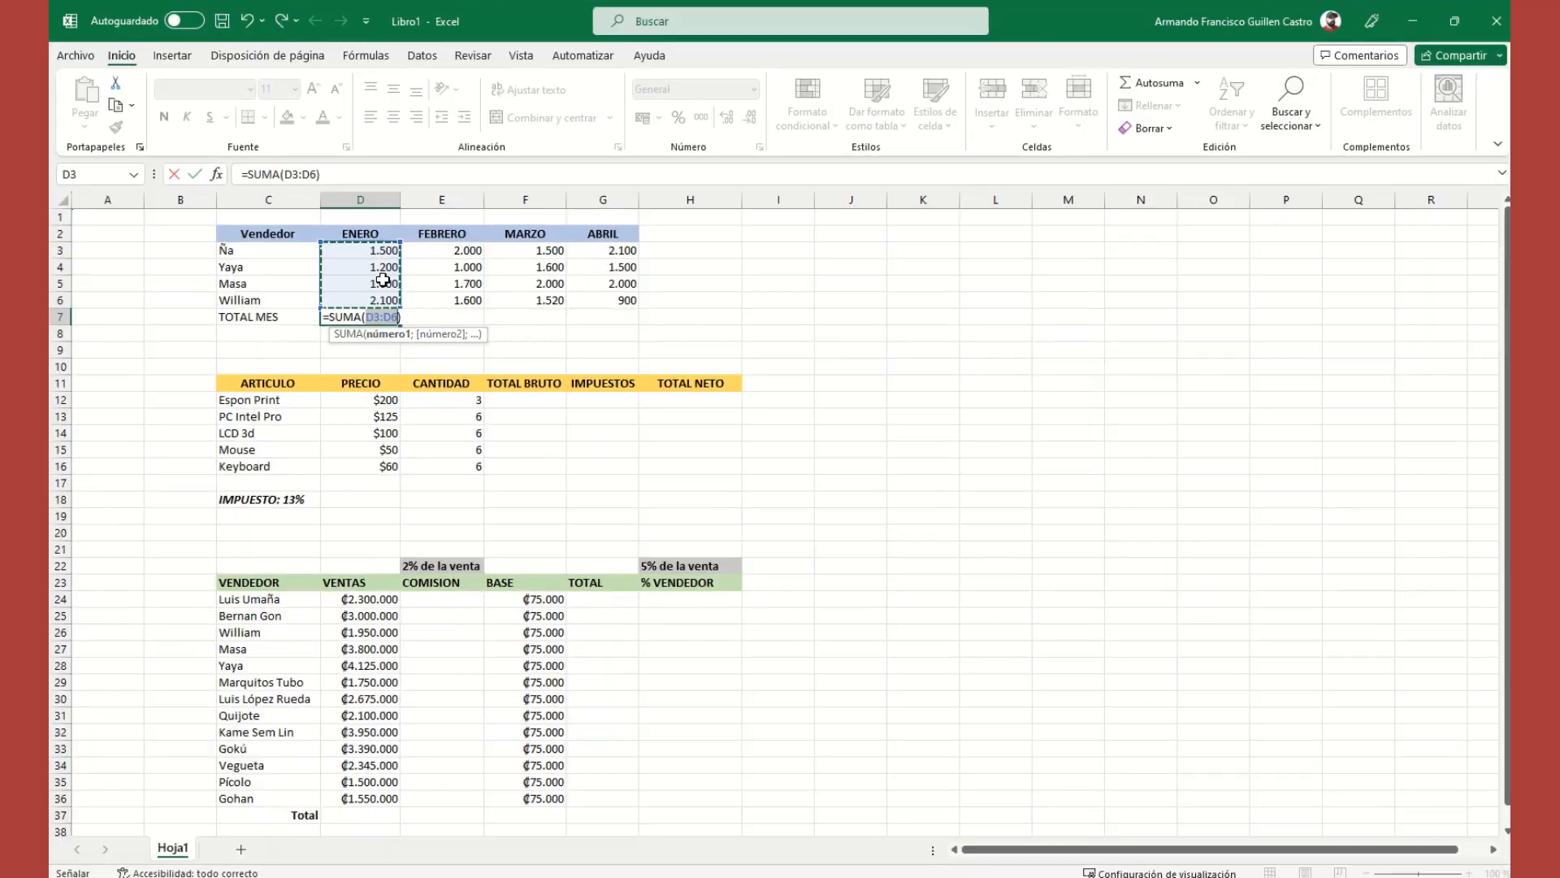
key(Return)
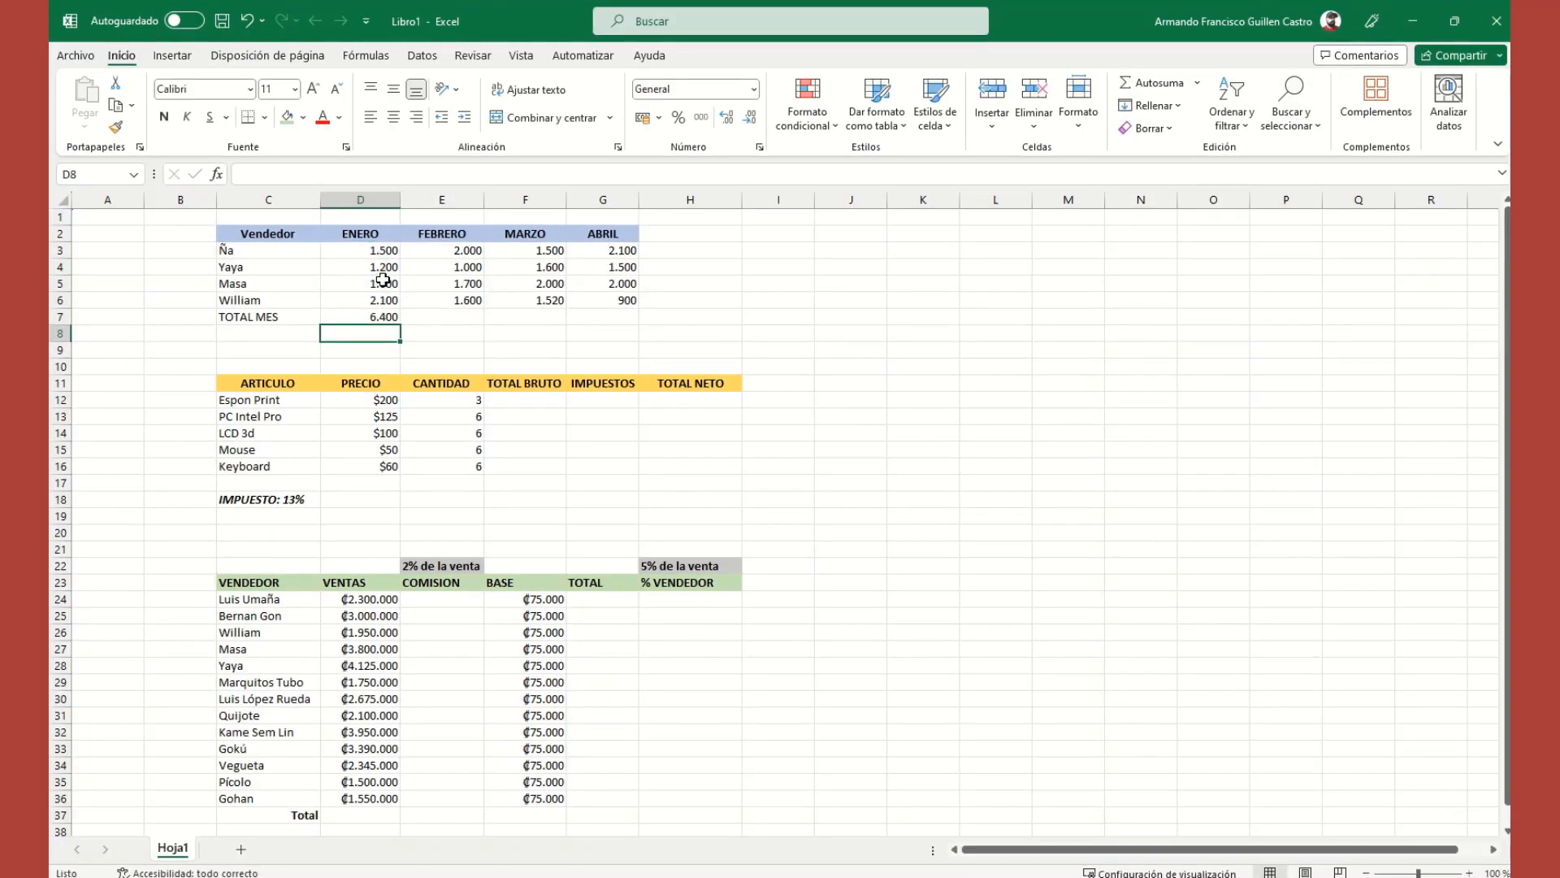
Step: Fill the ENERO total formula from D7 across to FEBRERO, MARZO and ABRIL in E7:G7
click(458, 314)
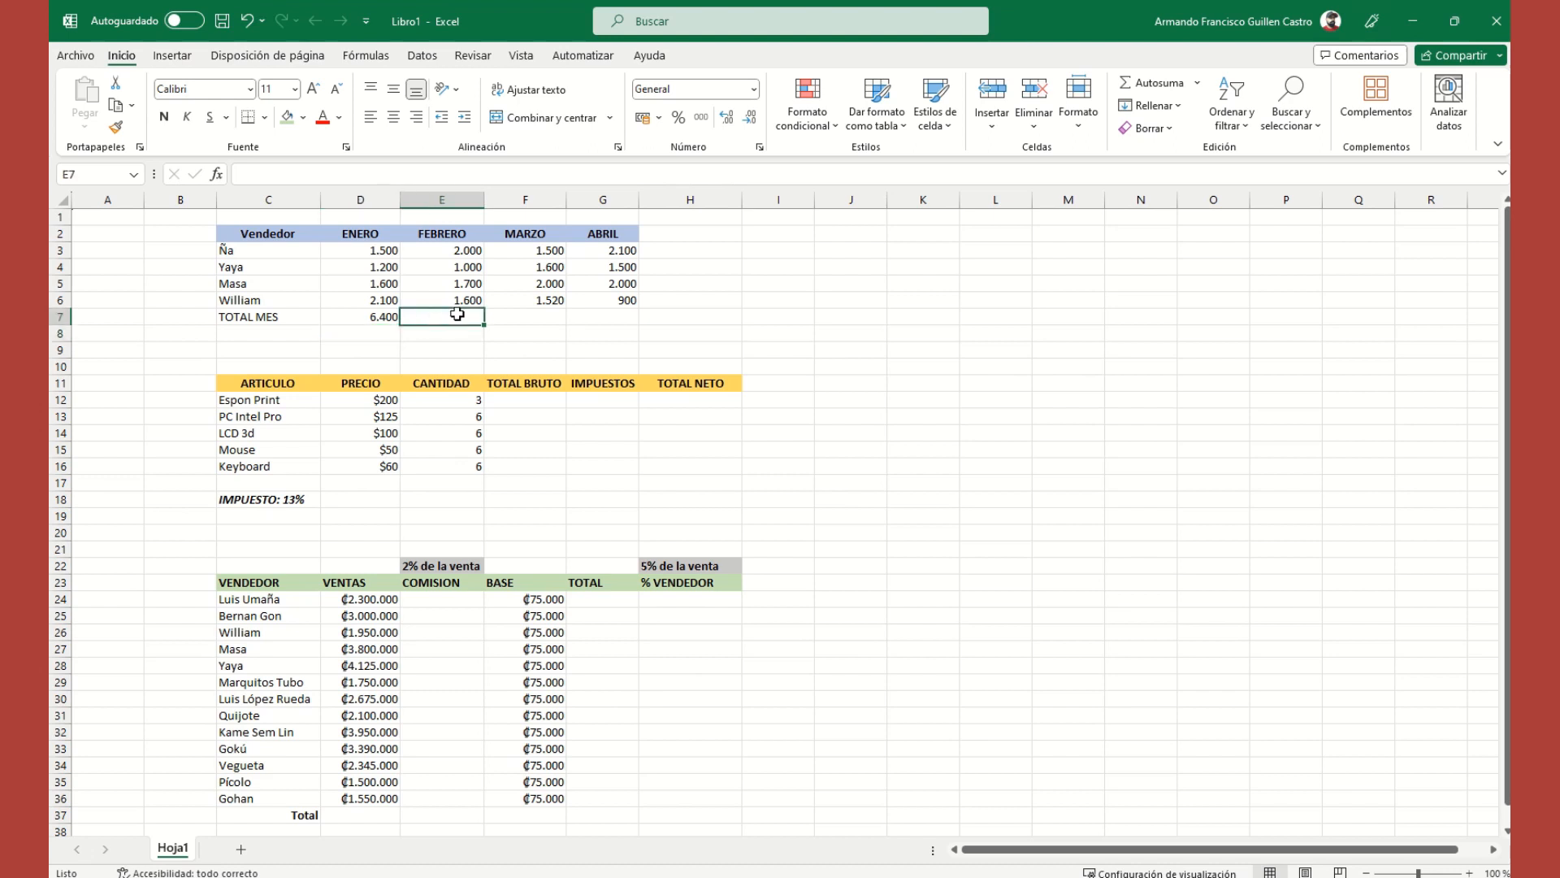
click(516, 313)
click(594, 305)
click(468, 314)
click(368, 316)
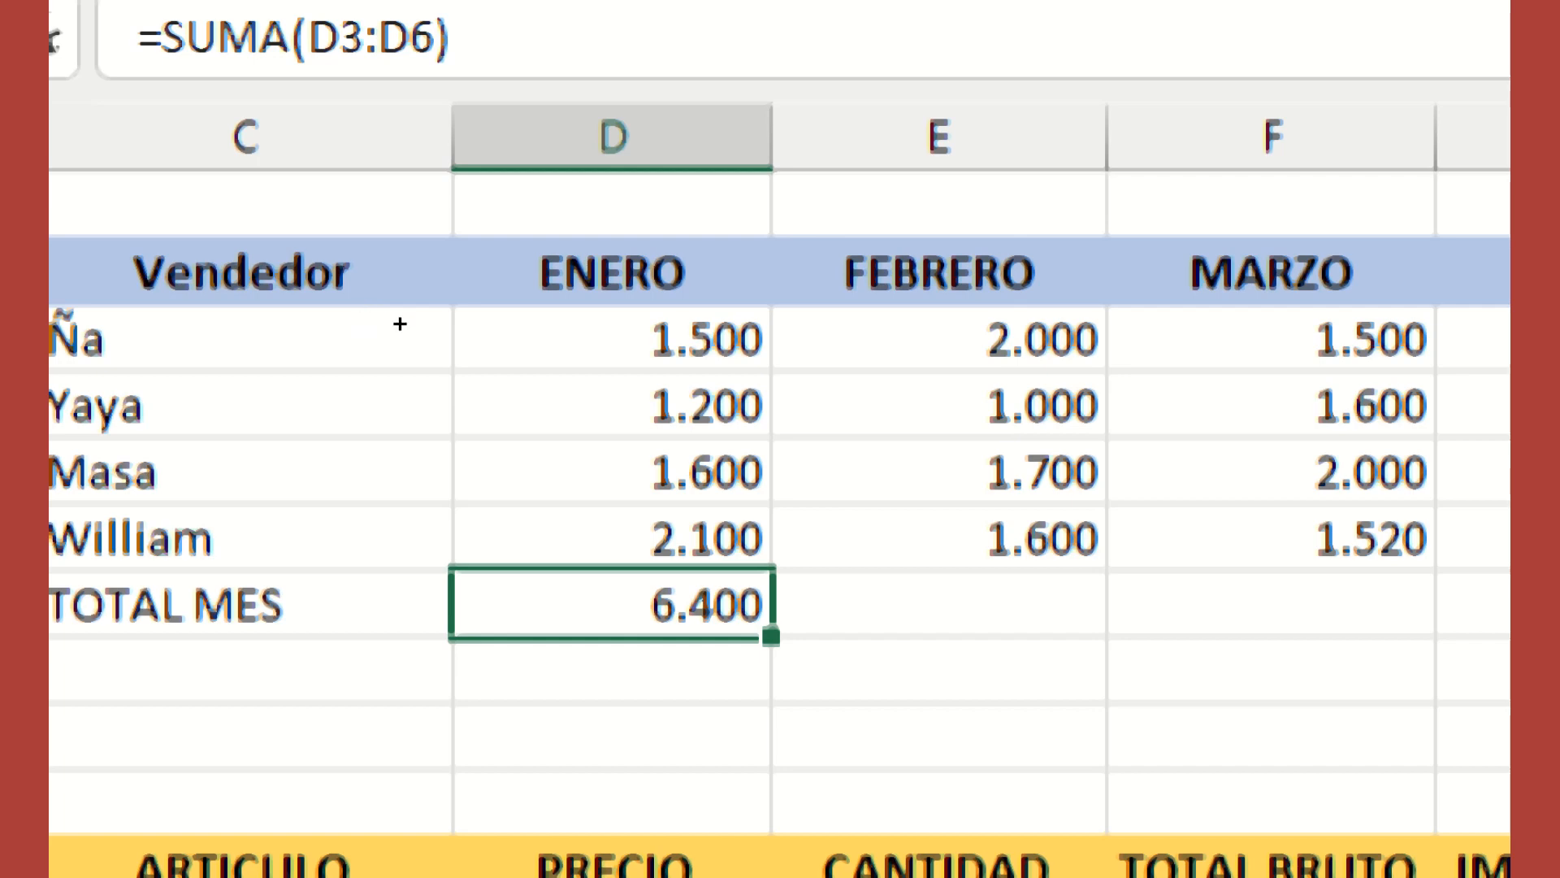
key(shift+Right)
key(shift+Right)
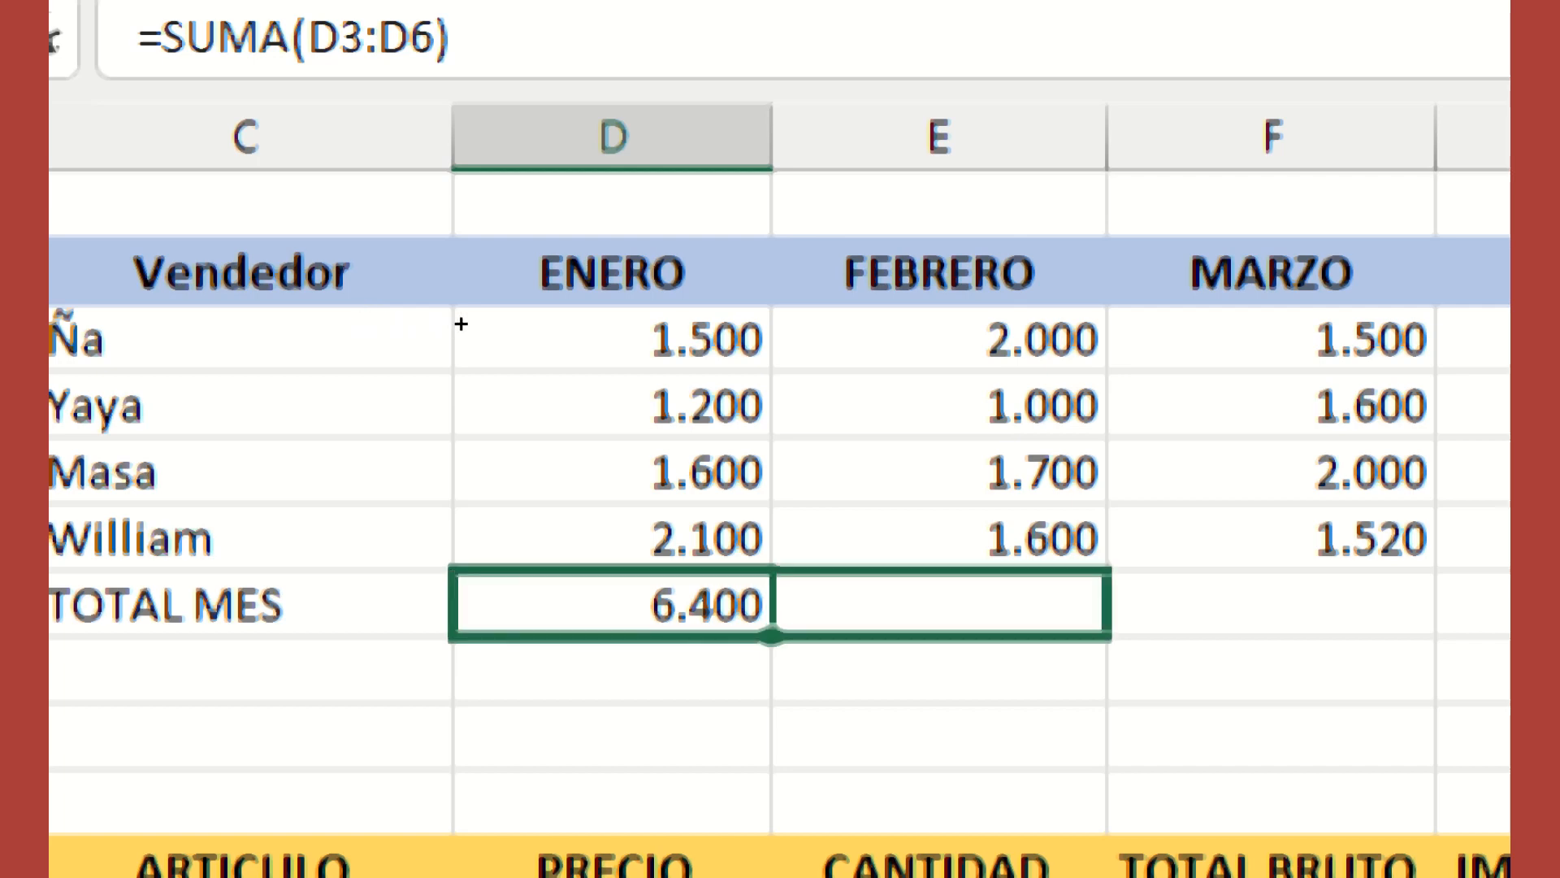
key(shift+Right)
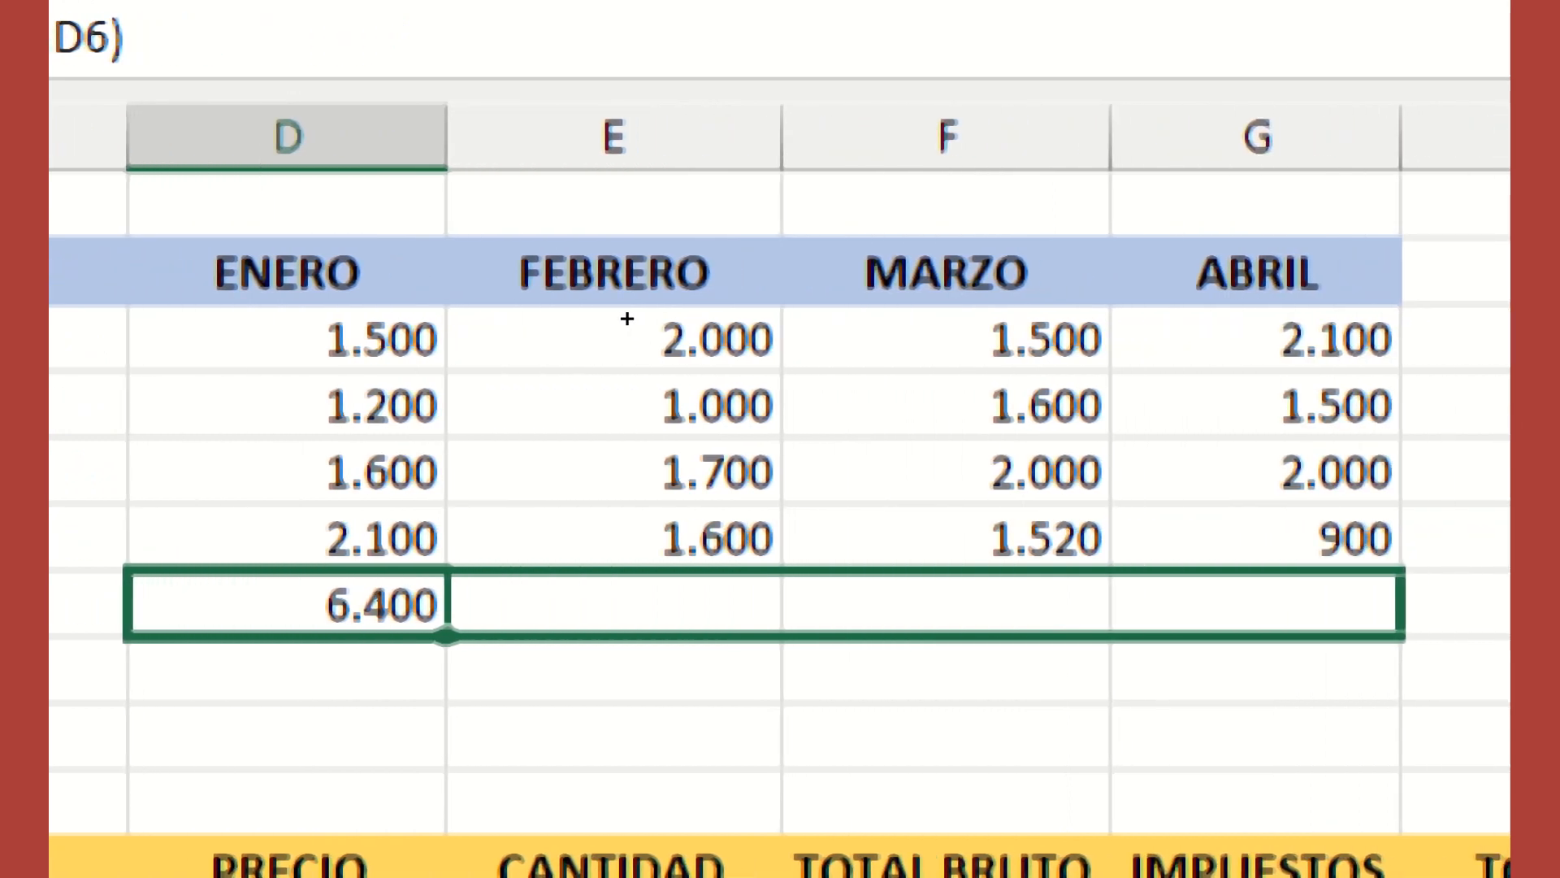
key(ctrl+r)
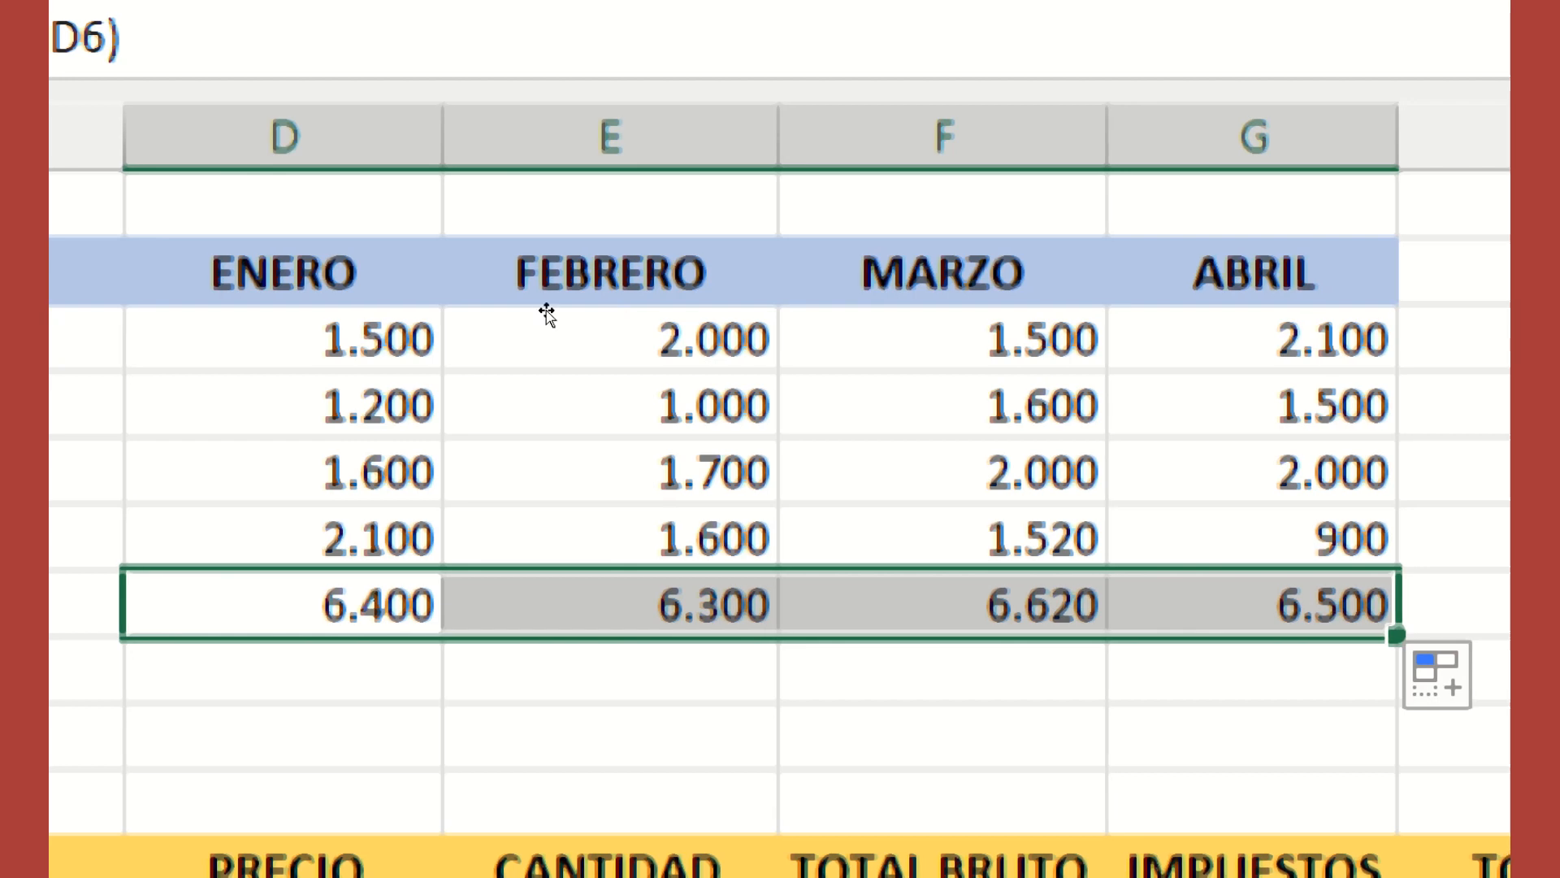
Step: Check the copied SUMA formulas in E7, F7 and G7 to see which range each one adds
key(Right)
key(Right)
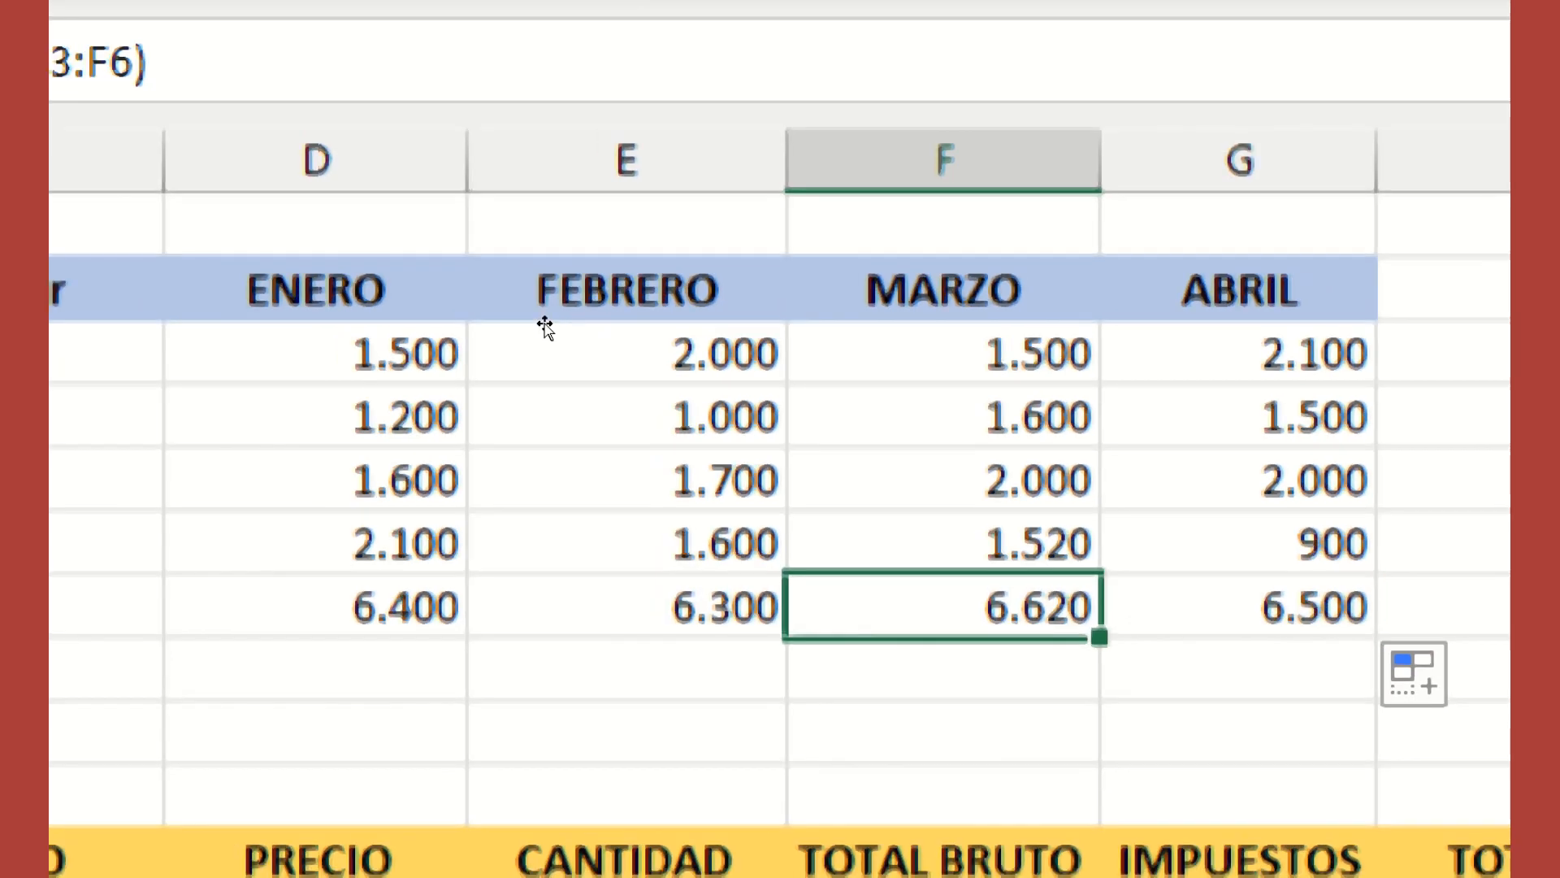
key(Left)
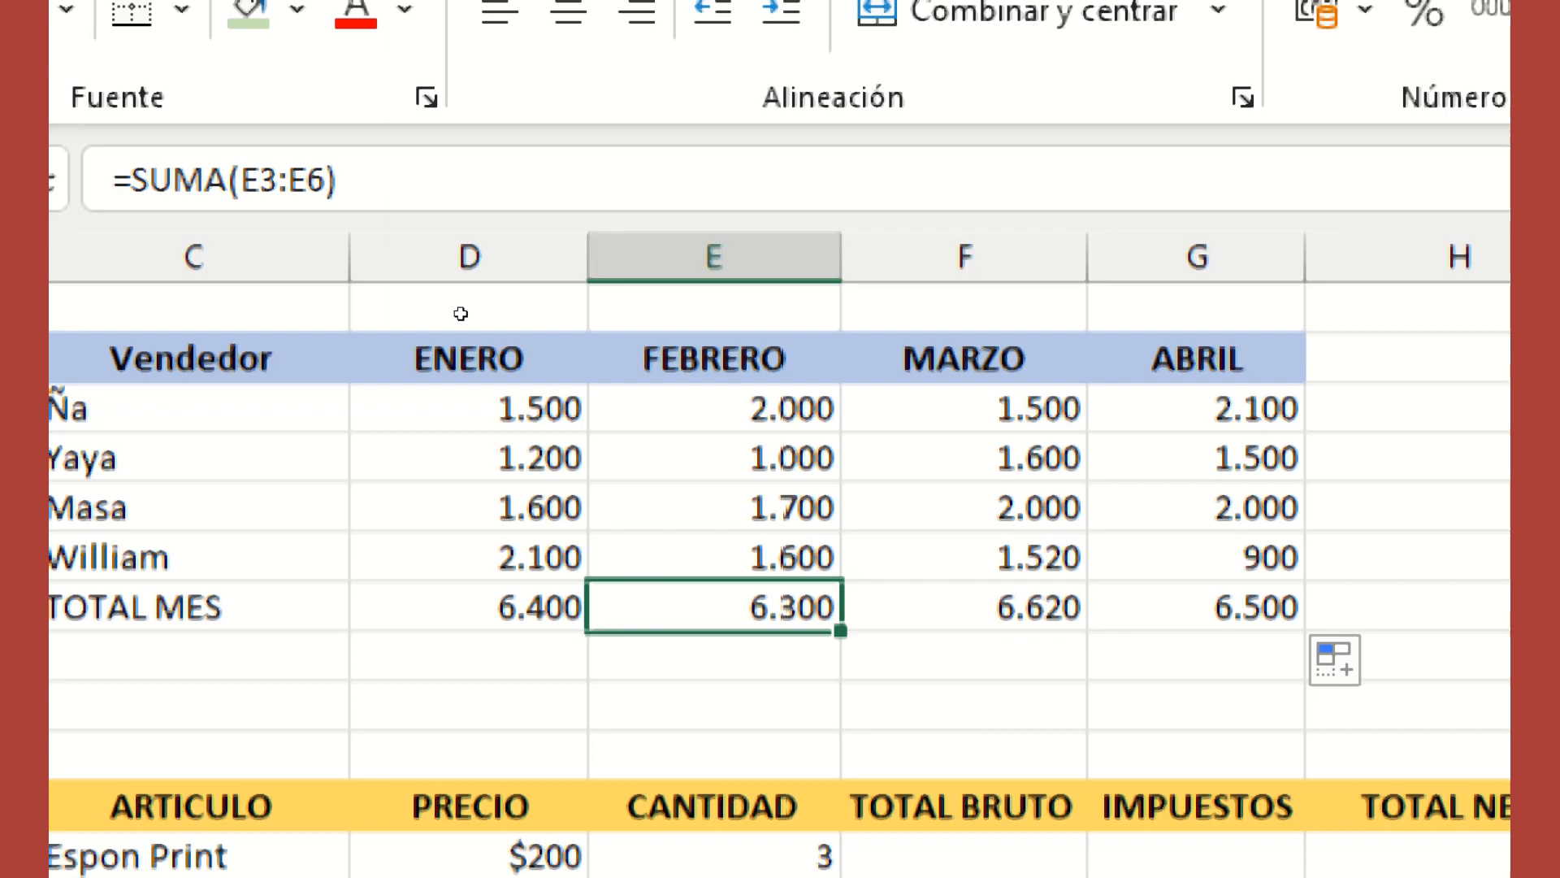
key(Right)
key(Right)
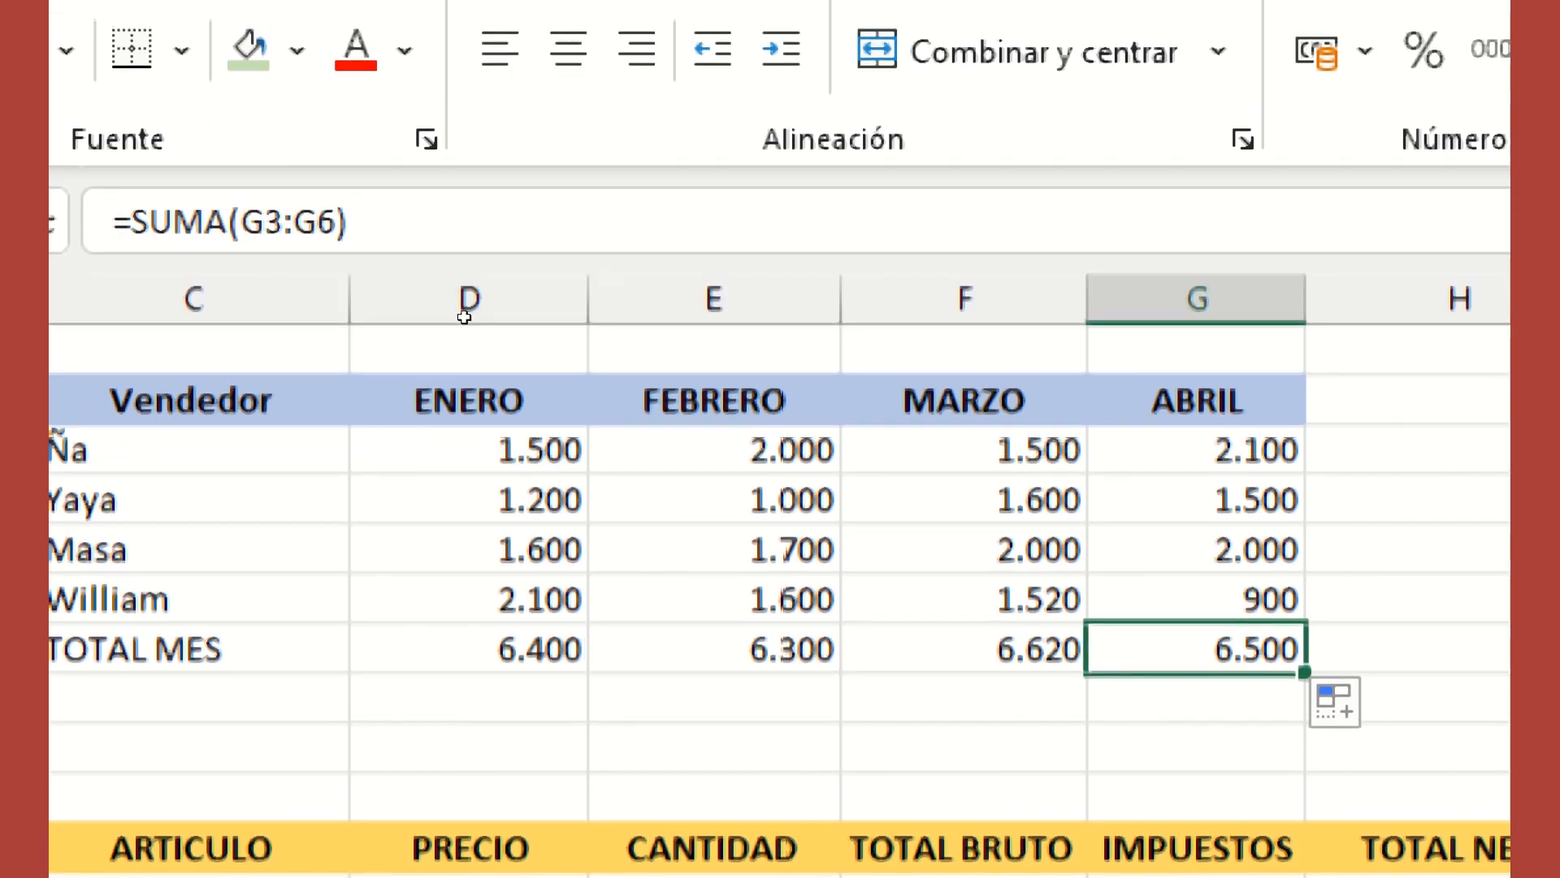
key(Left)
key(Left)
key(Right)
key(Right)
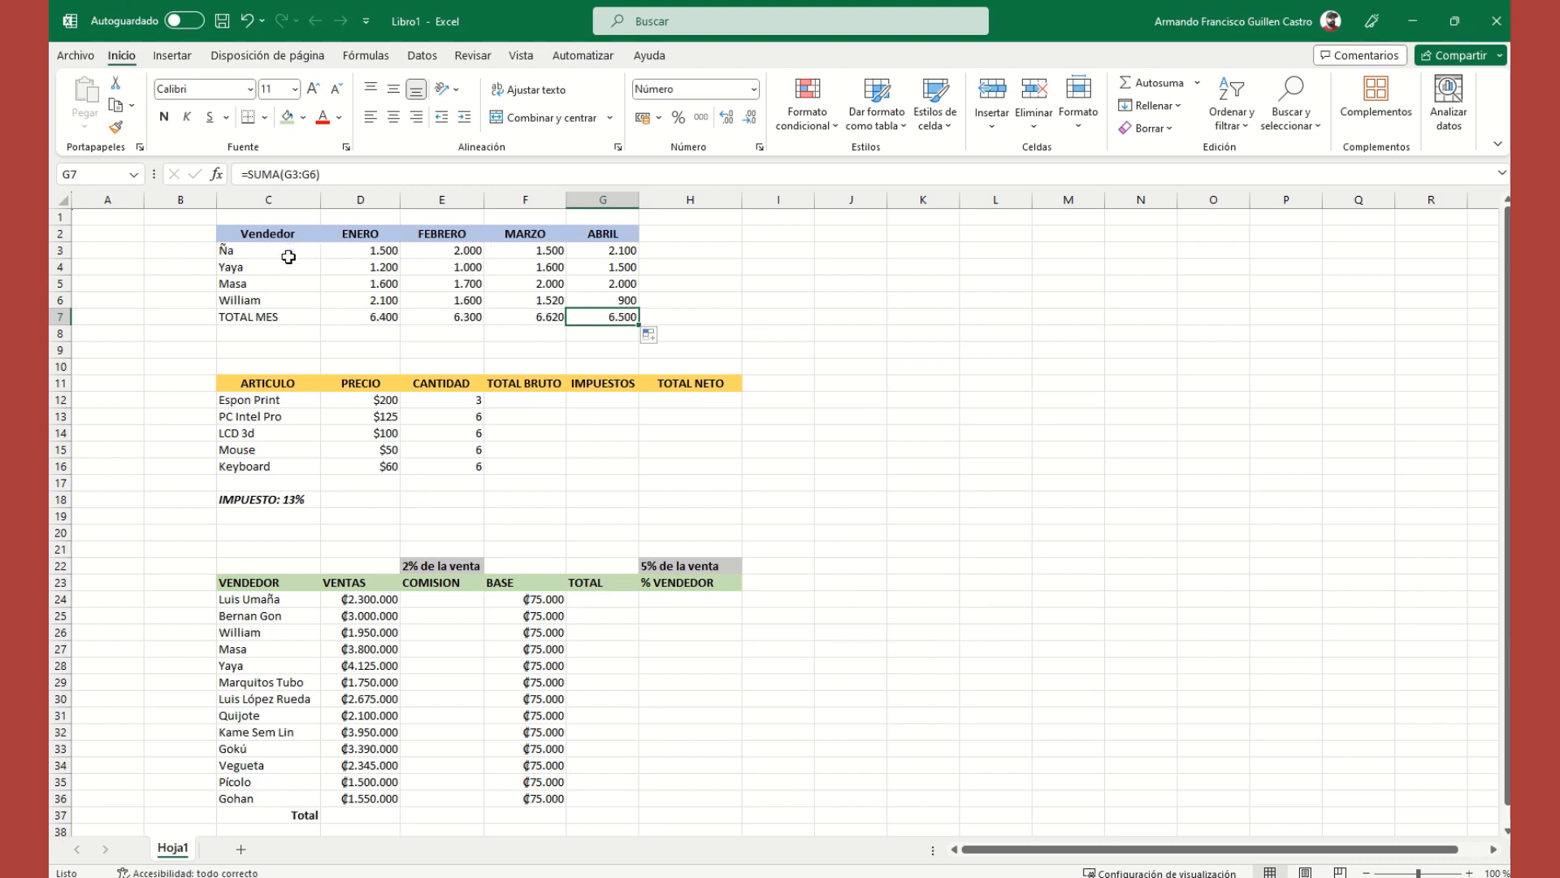
Step: Add the column heading "TOTAL VENDEDOR" in H2, next to ABRIL
click(678, 236)
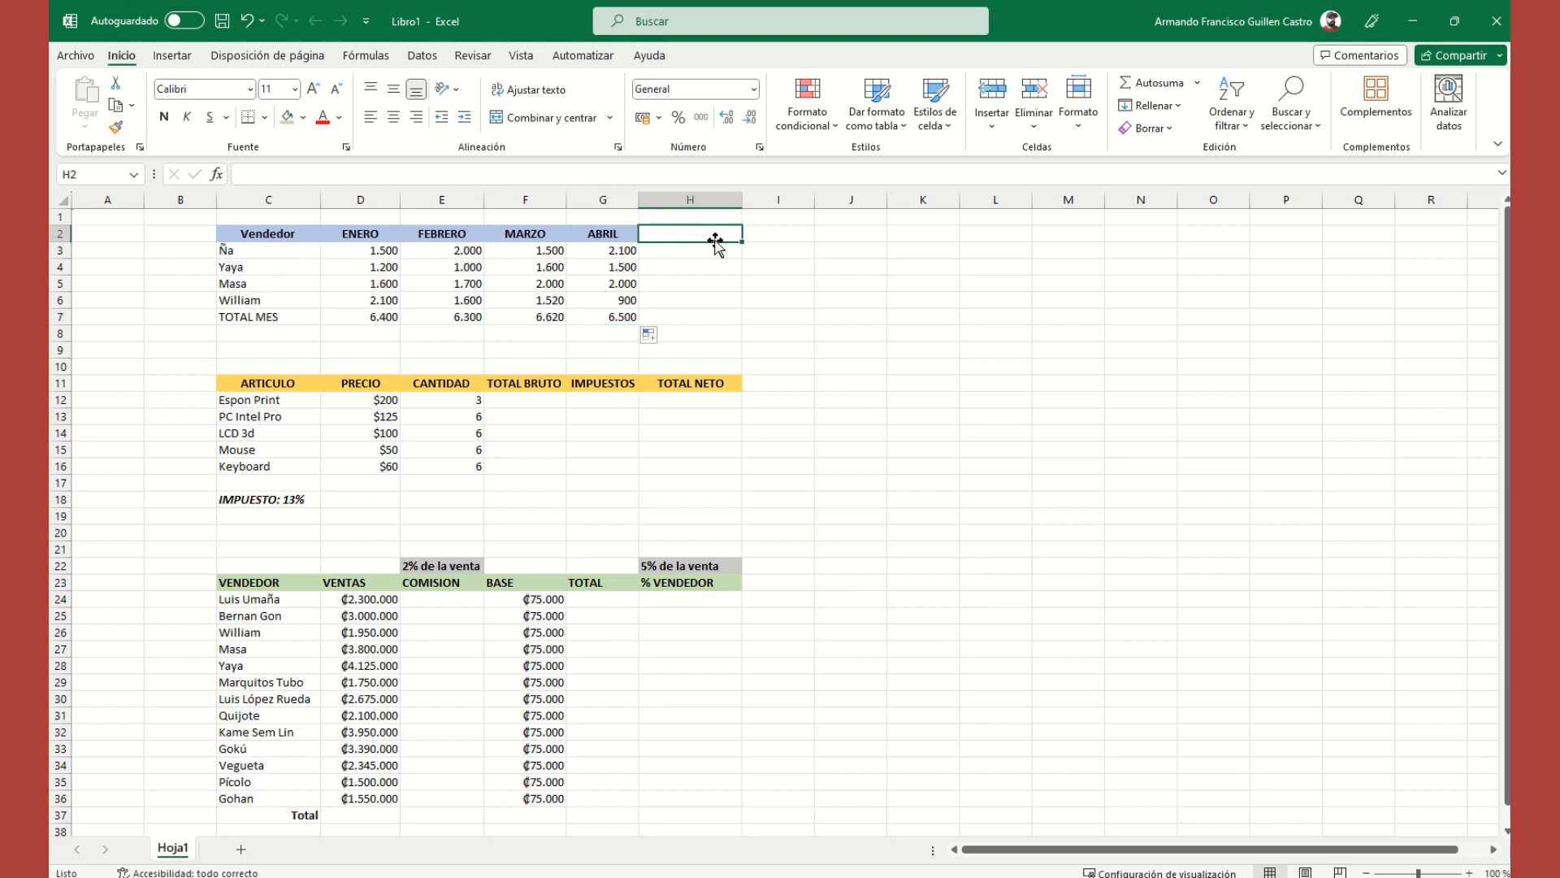
text(total)
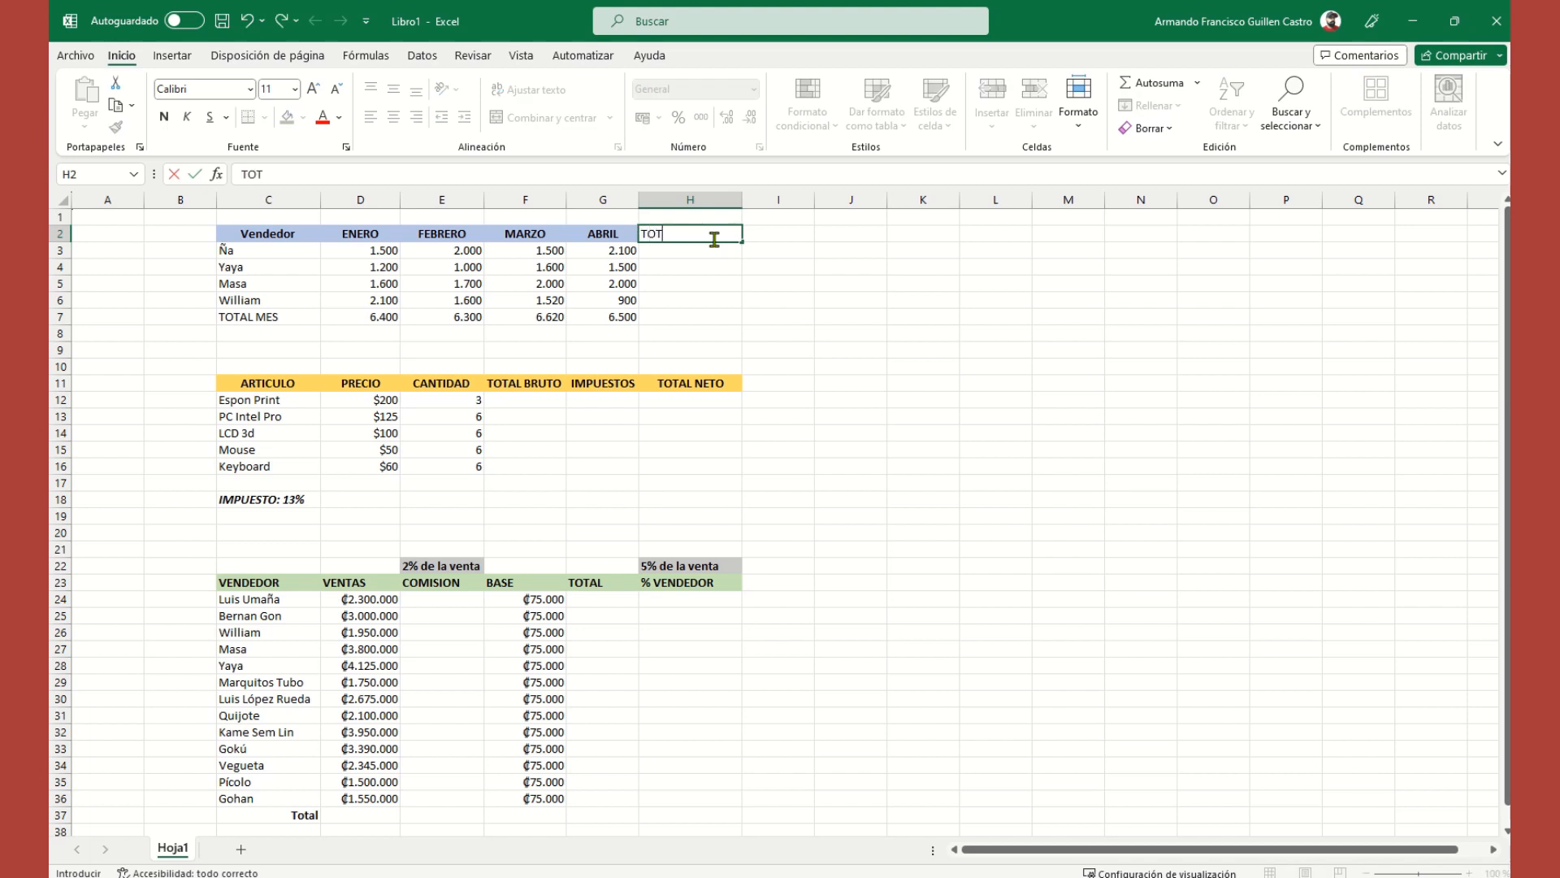
text( VENDEDOR)
key(Return)
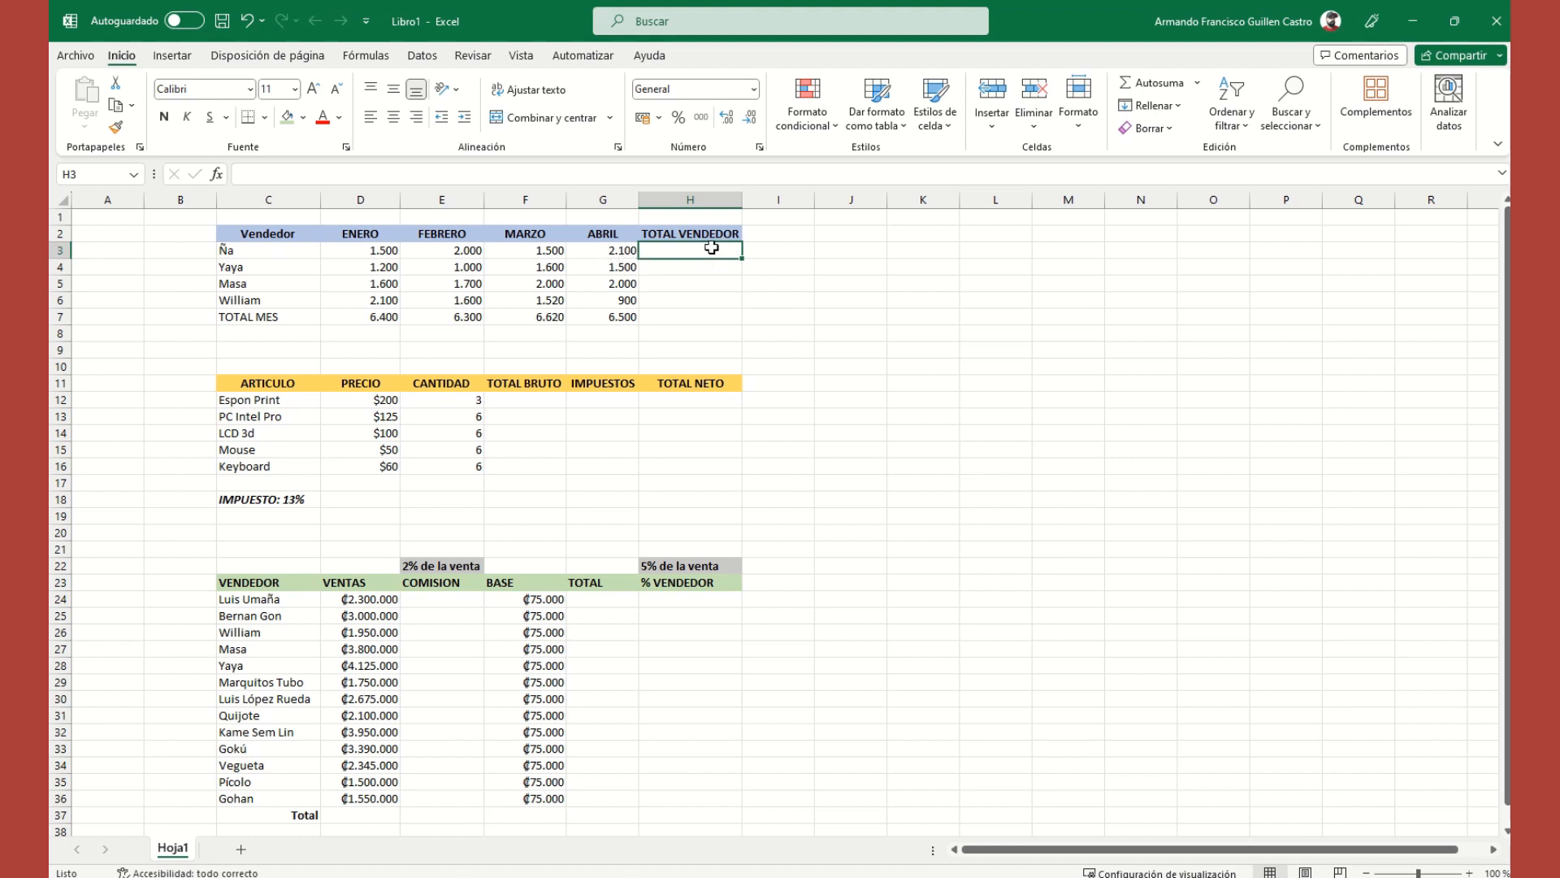
Step: Total the first seller's four months in H3 with AutoSum over the range D3:G3
click(1142, 83)
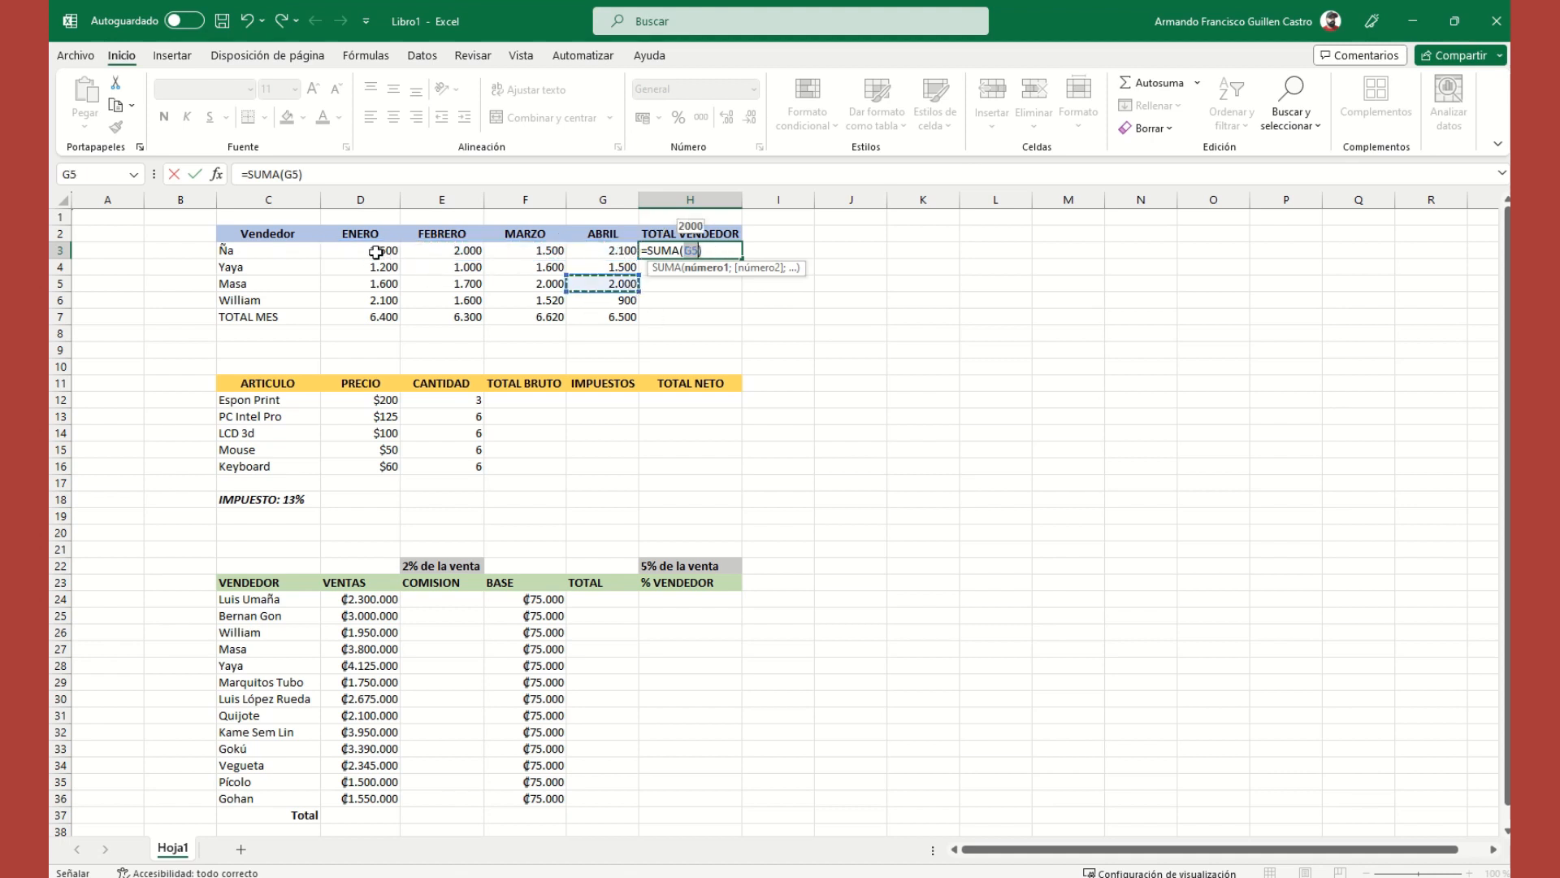
drag(376, 251, 584, 248)
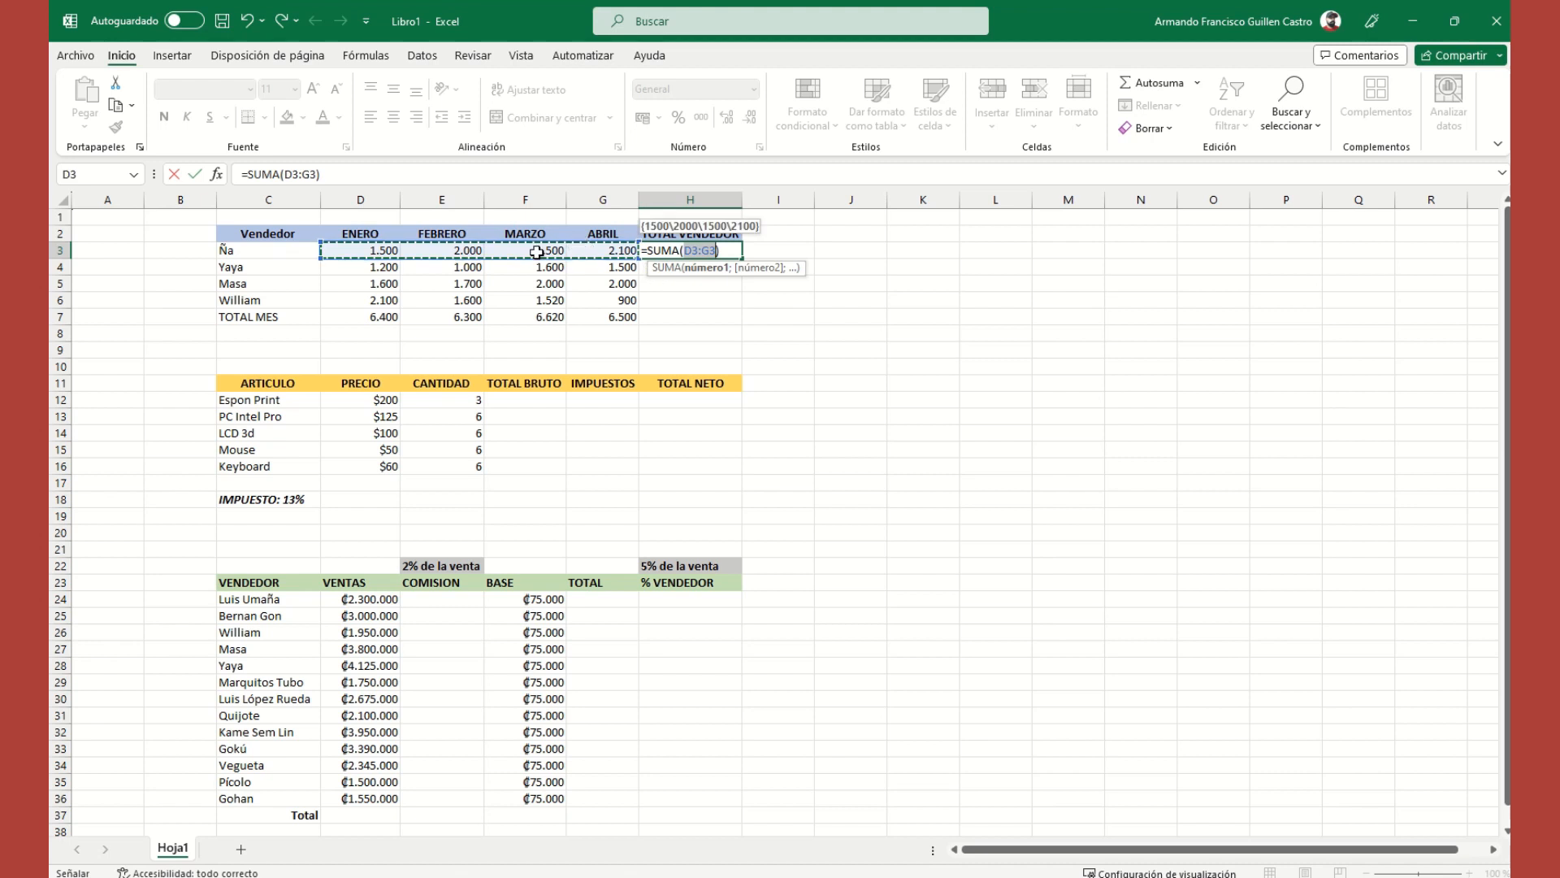
click(412, 271)
drag(384, 254, 584, 249)
key(Return)
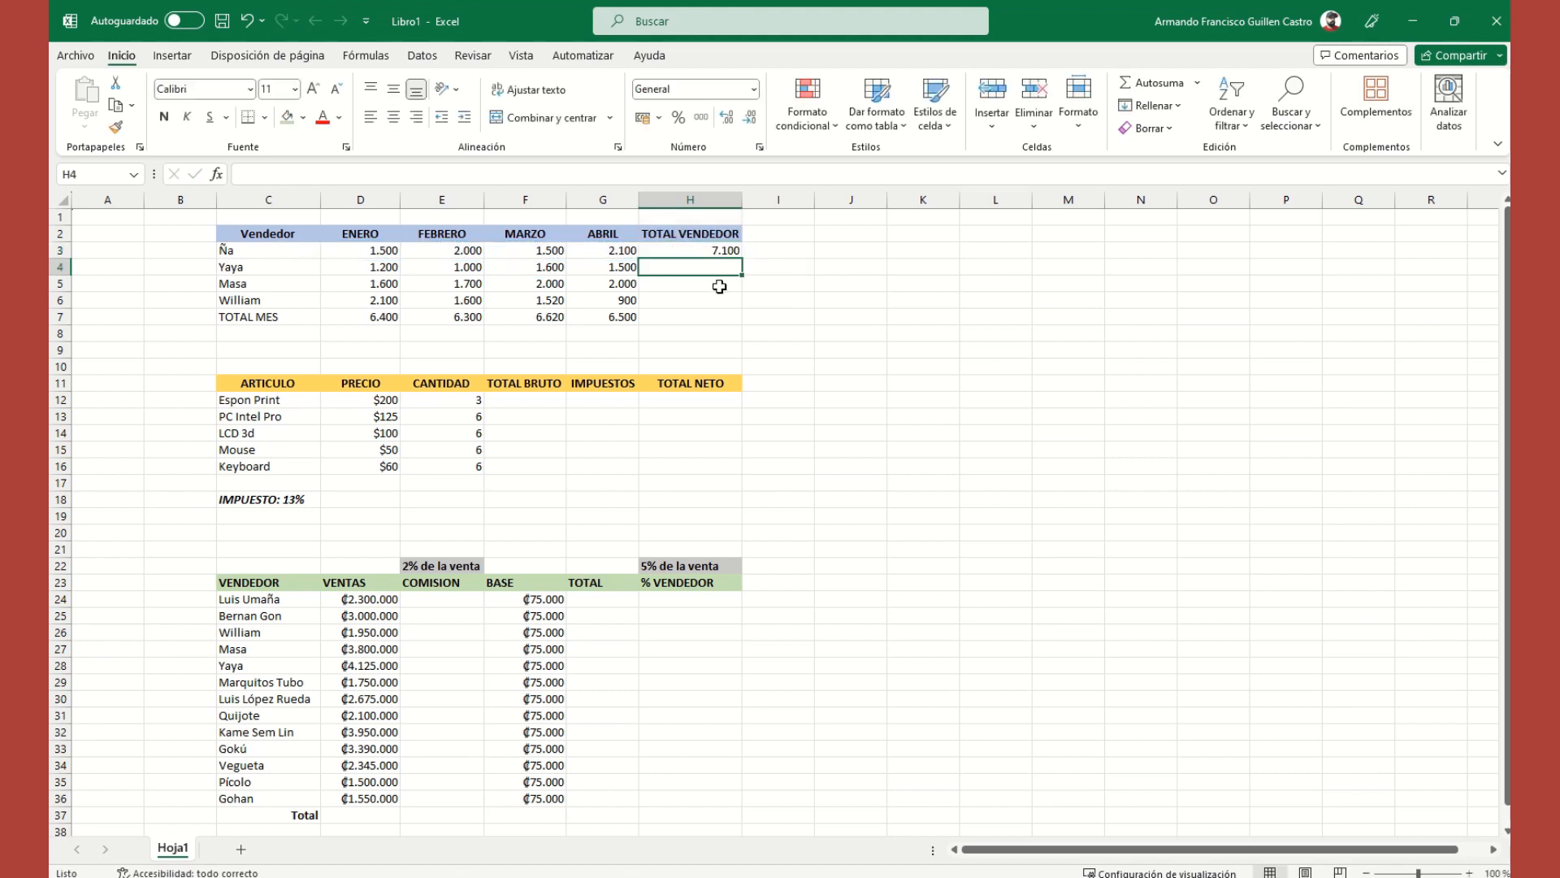
Step: Try totalling the second and third sellers separately with AutoSum in H4 and H5, and clear both cells
click(1144, 84)
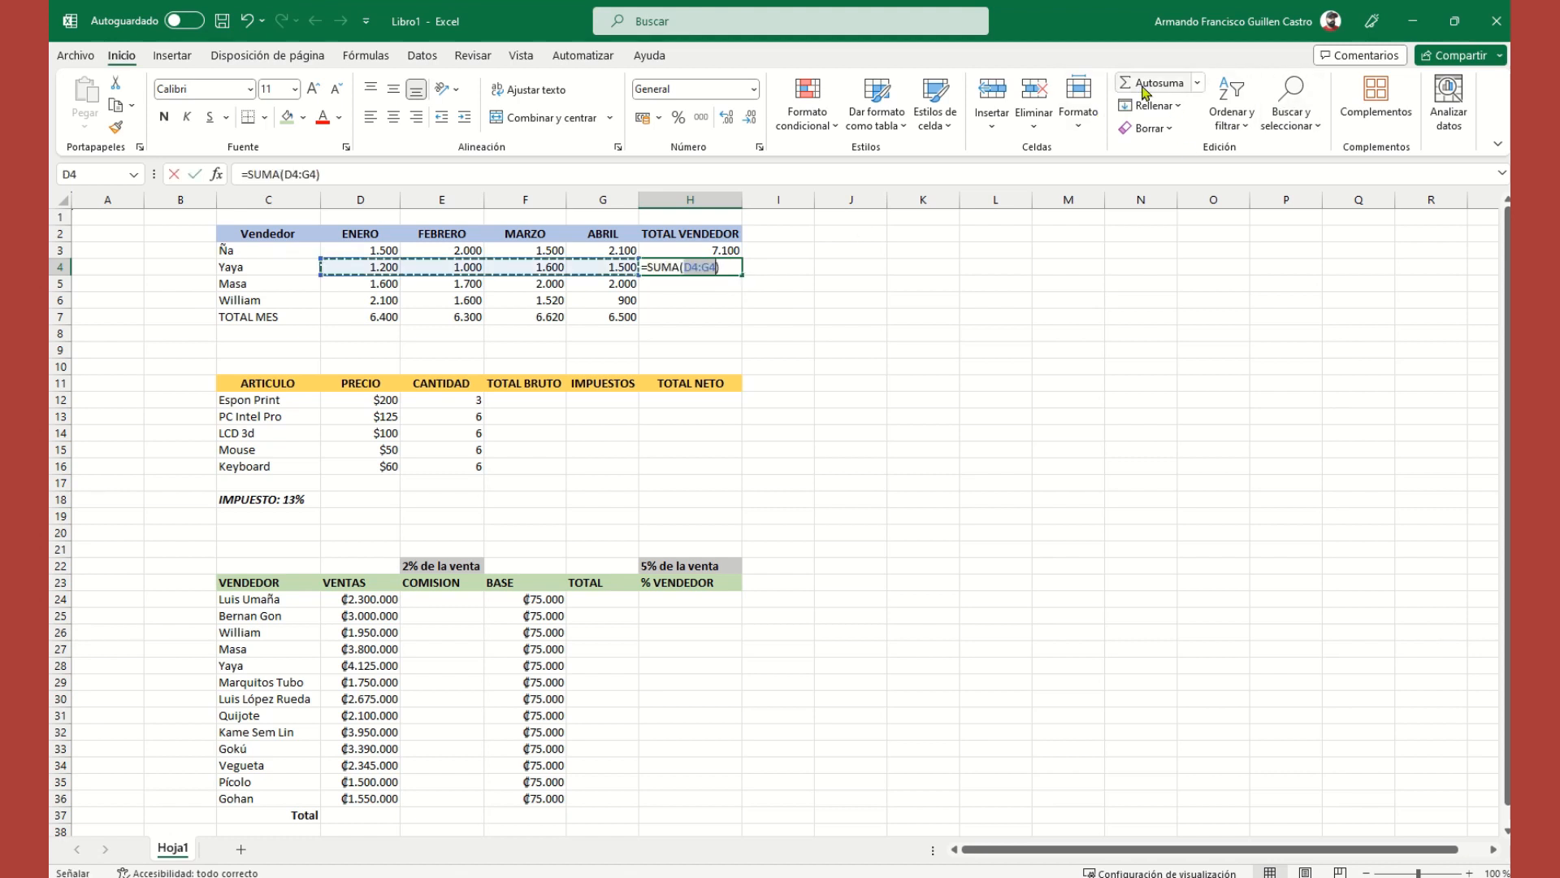
key(Return)
click(1147, 93)
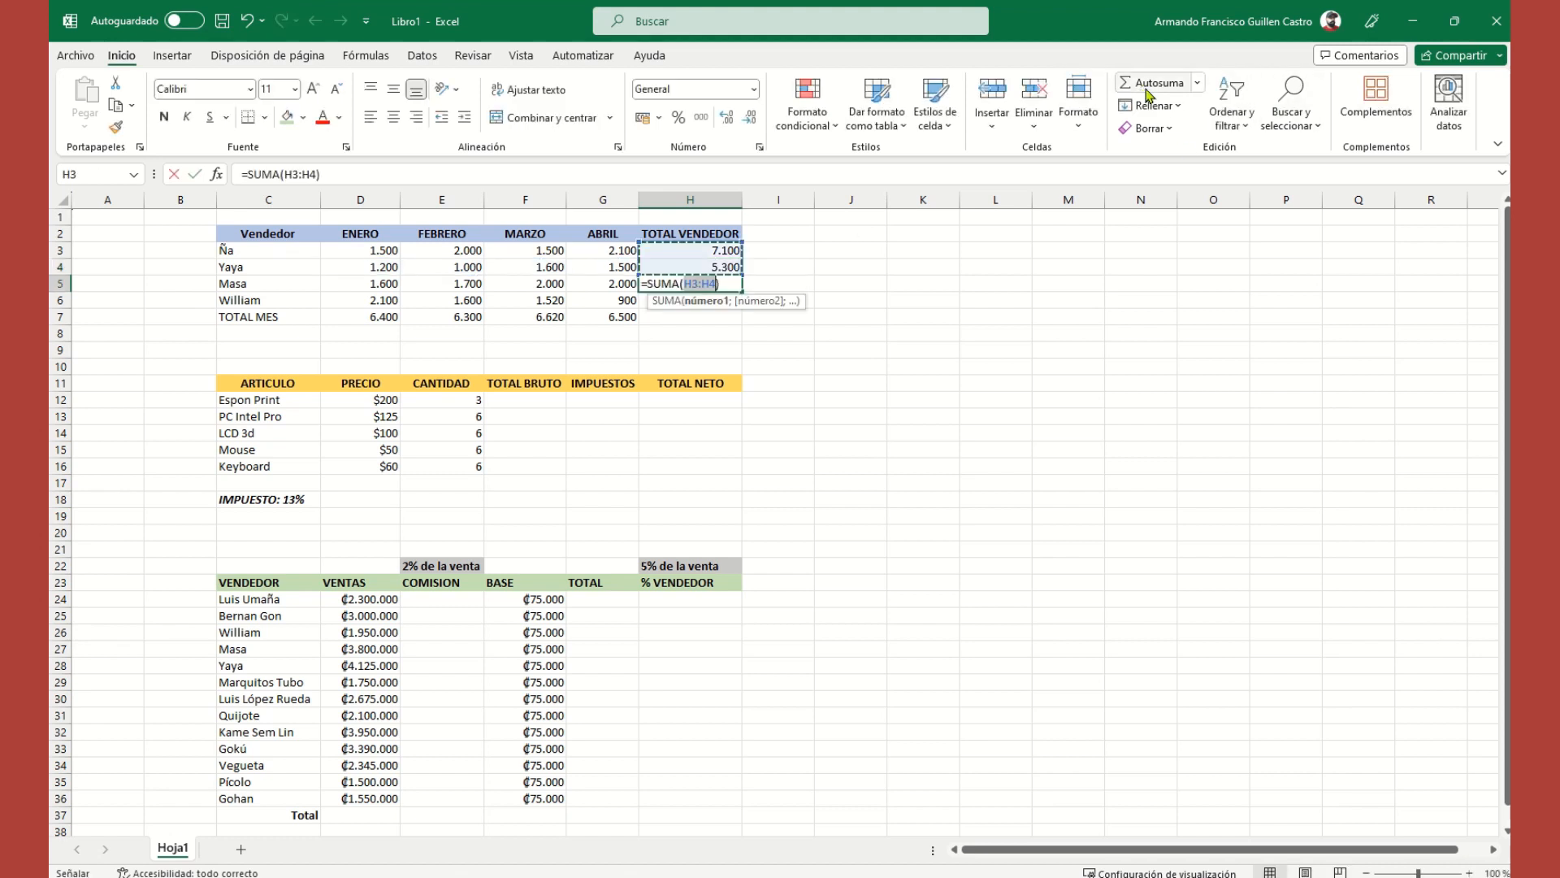
key(Return)
key(Up)
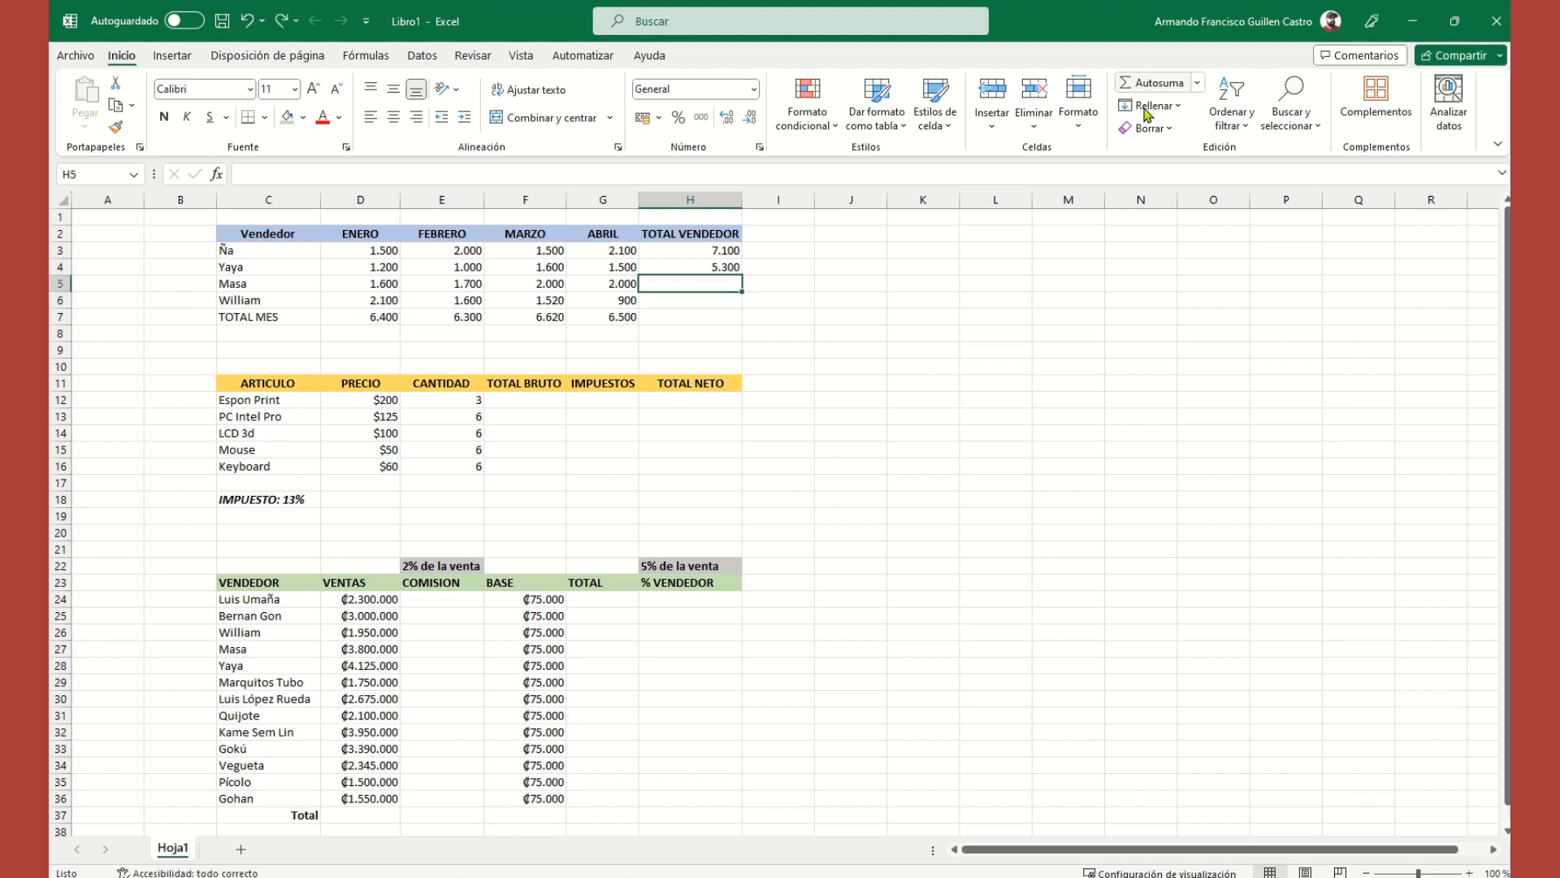
click(1147, 84)
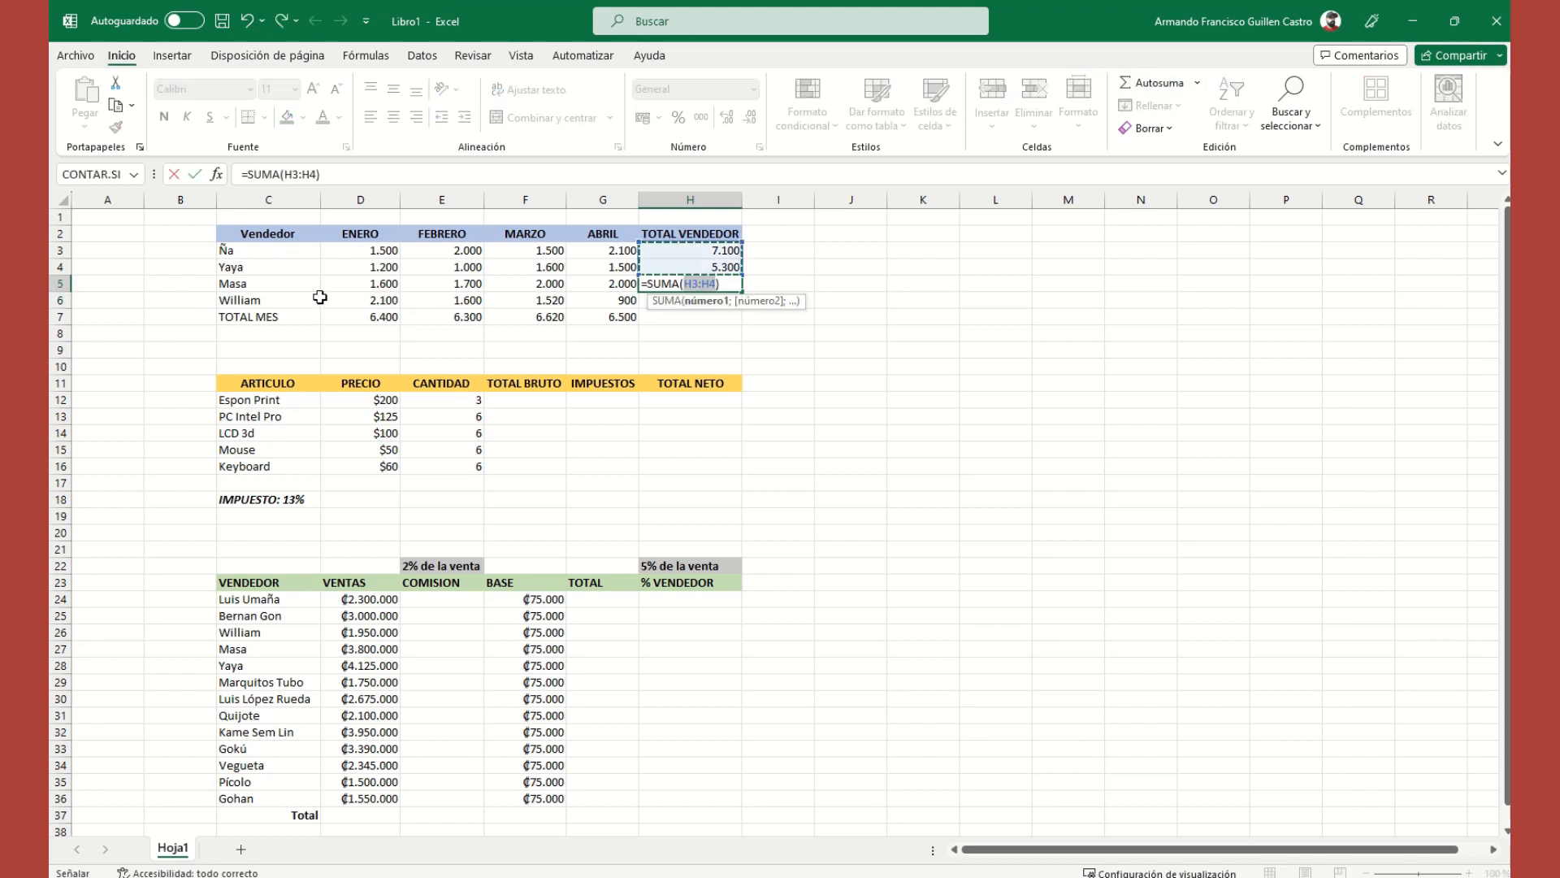
drag(348, 281, 692, 278)
key(Return)
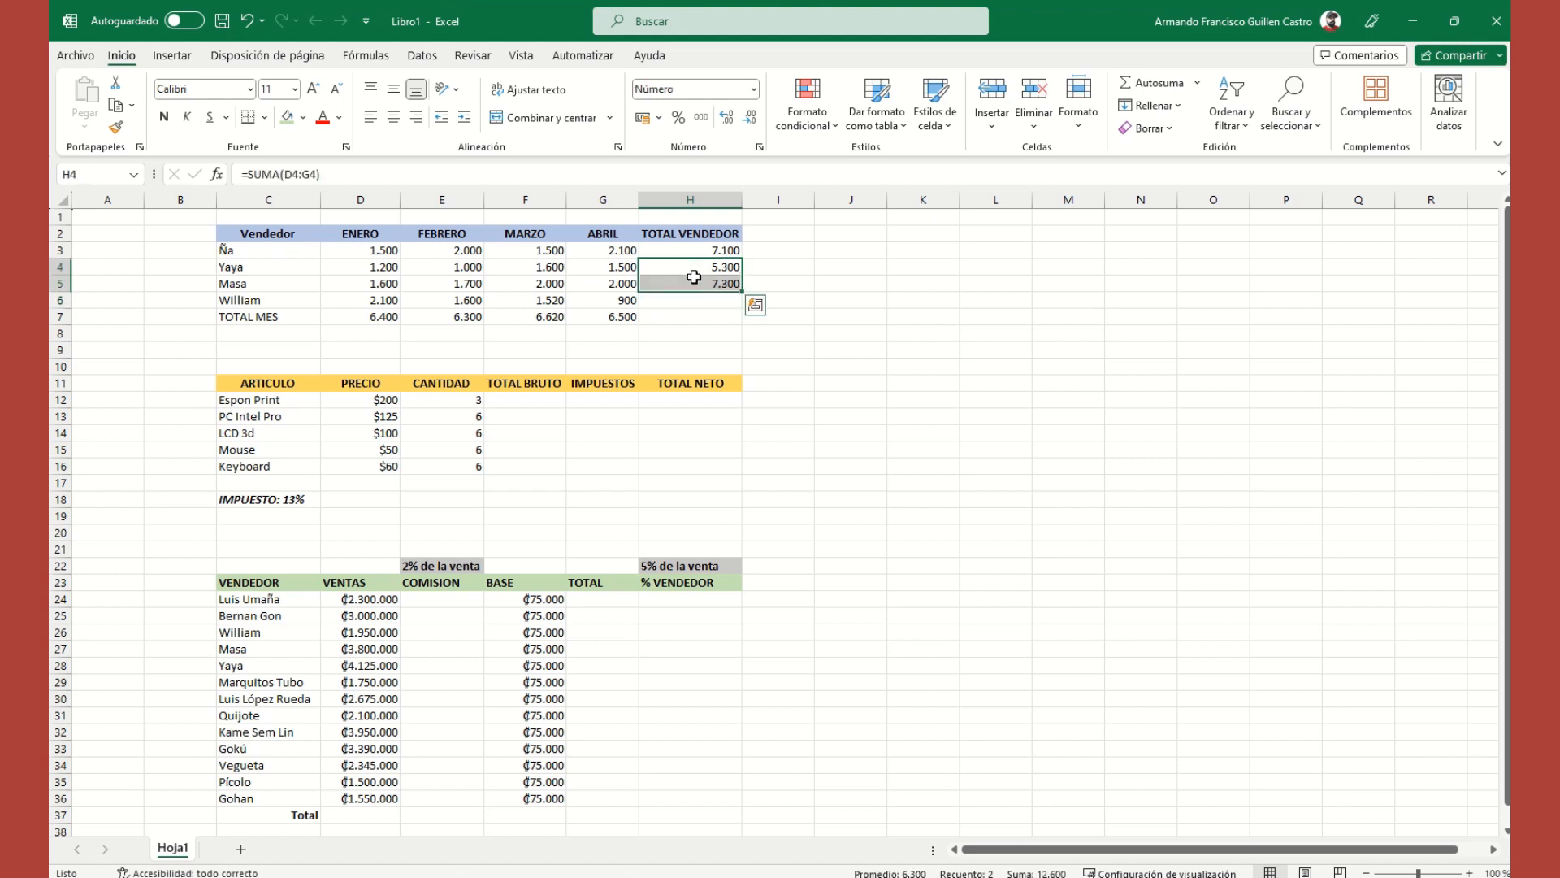
key(Delete)
click(826, 302)
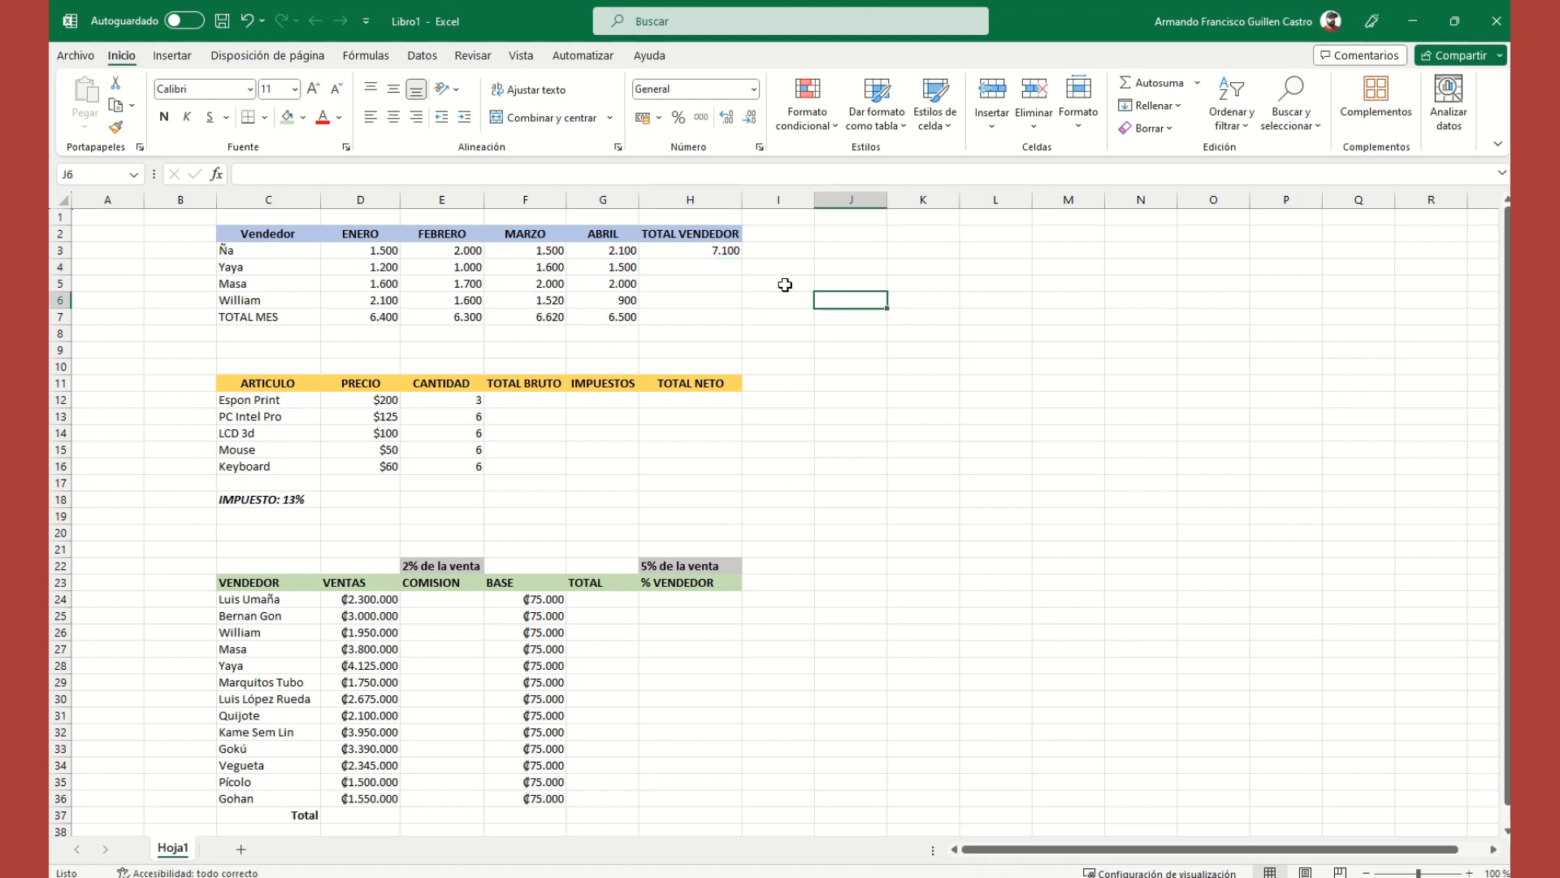
Step: Inspect the SUMA formula in H3 and leave it without making changes
click(711, 250)
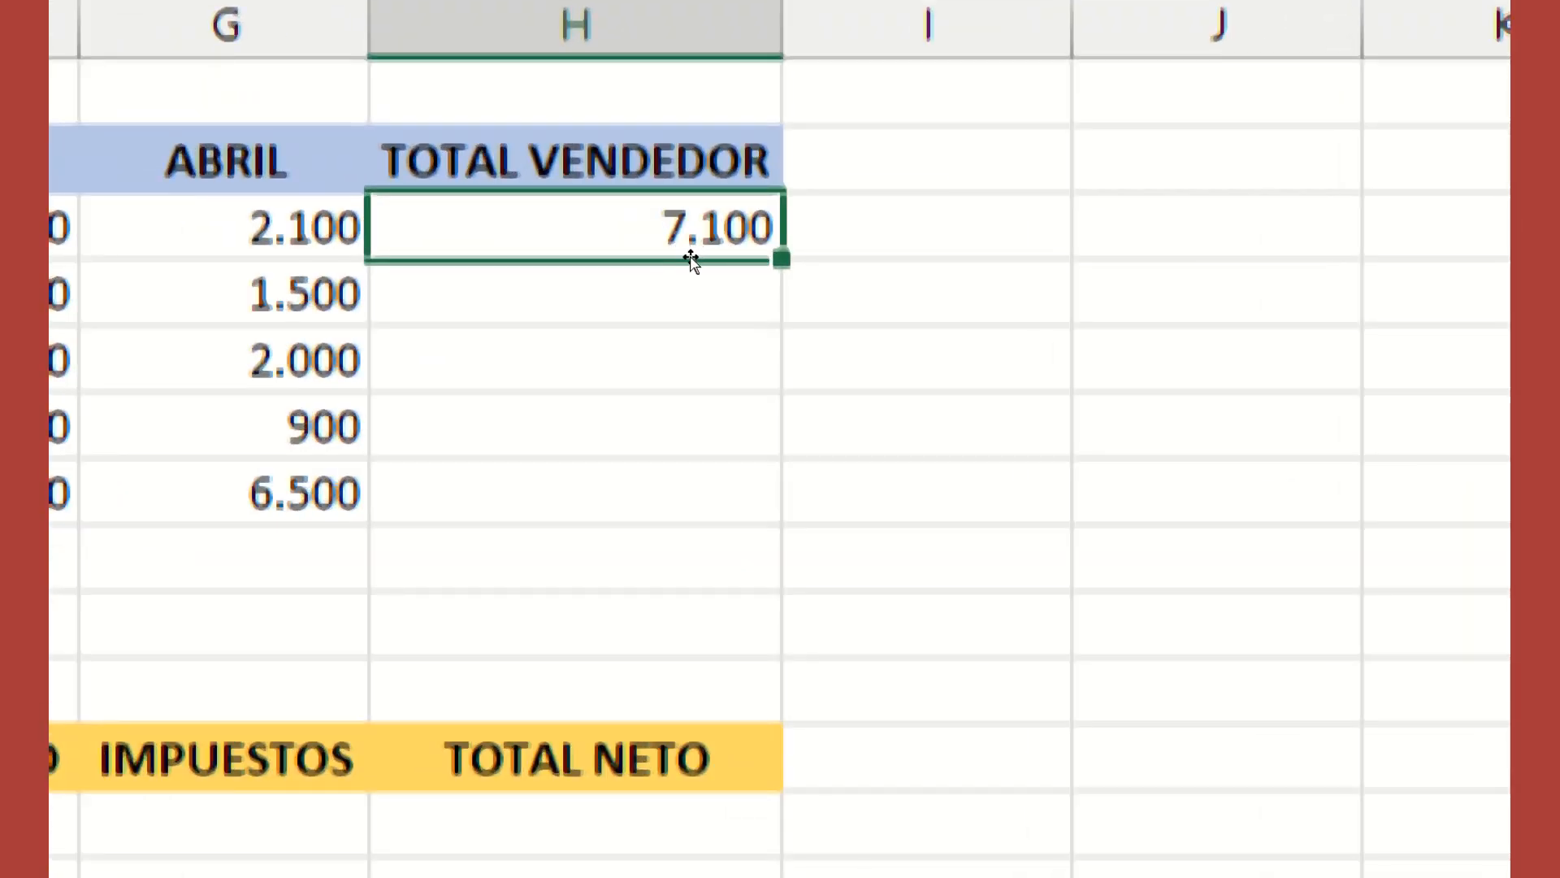
double_click(707, 243)
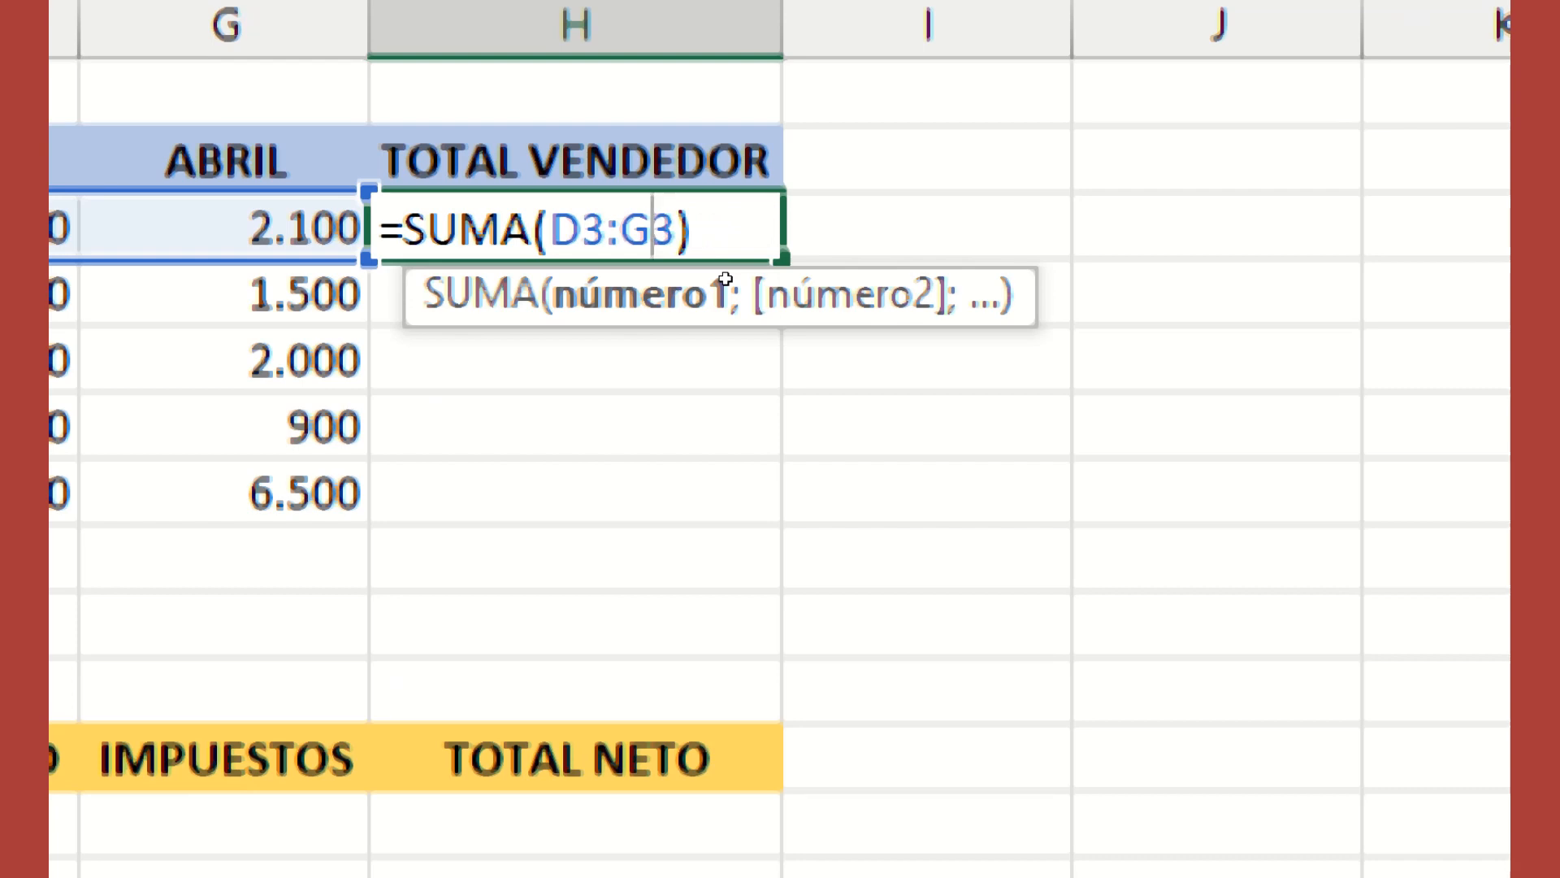
key(Escape)
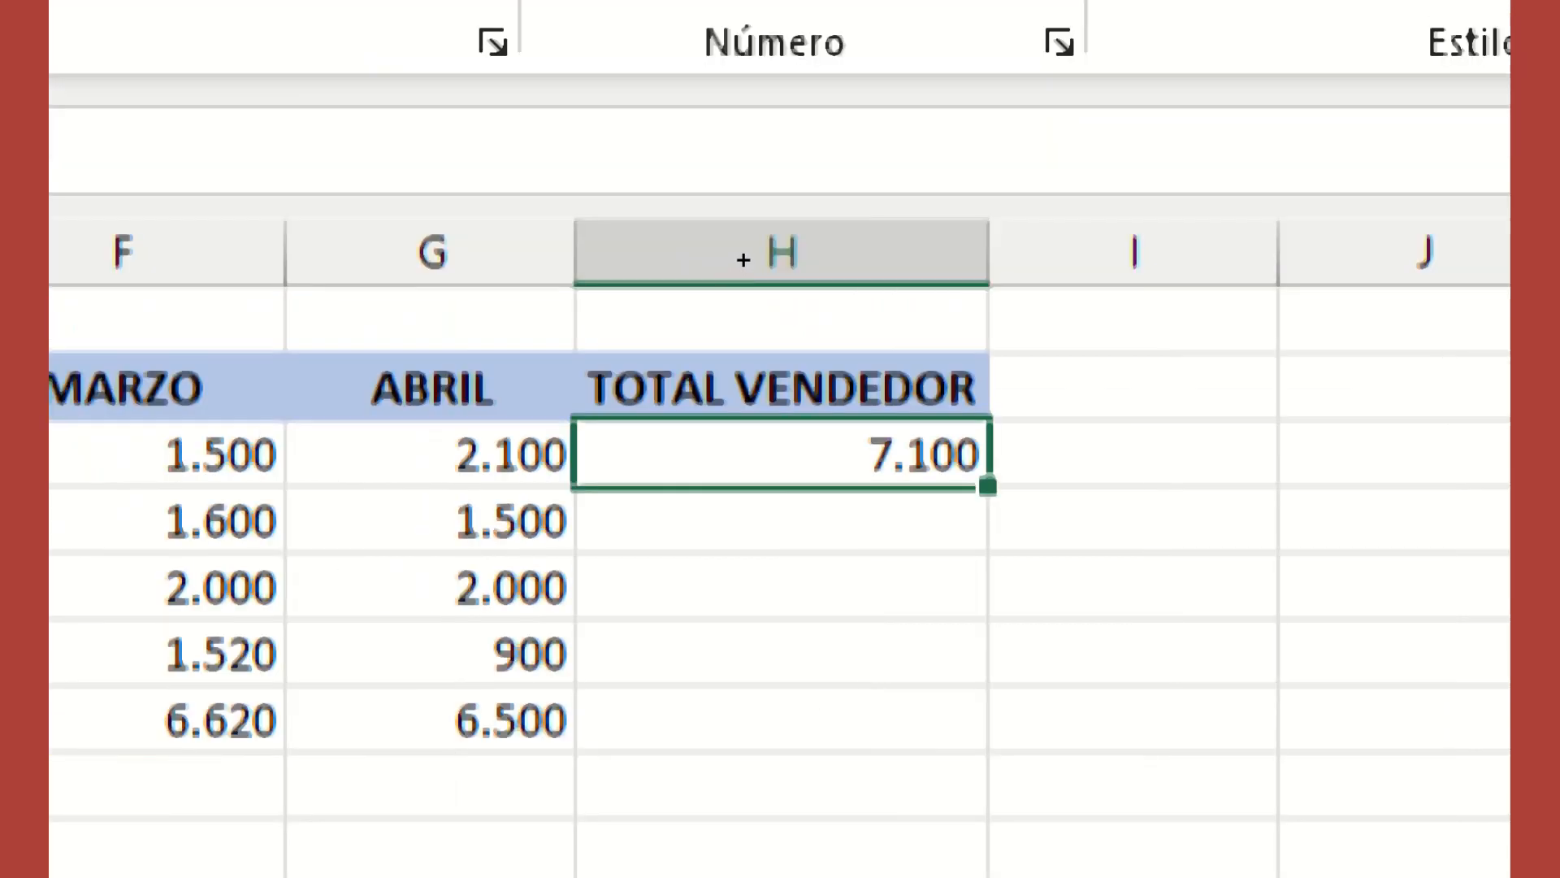
Step: Try to extend the H3 total down the TOTAL VENDEDOR column to H7, and undo the cell move
key(shift+Down)
key(shift+Down)
key(shift+Down)
key(shift+Down)
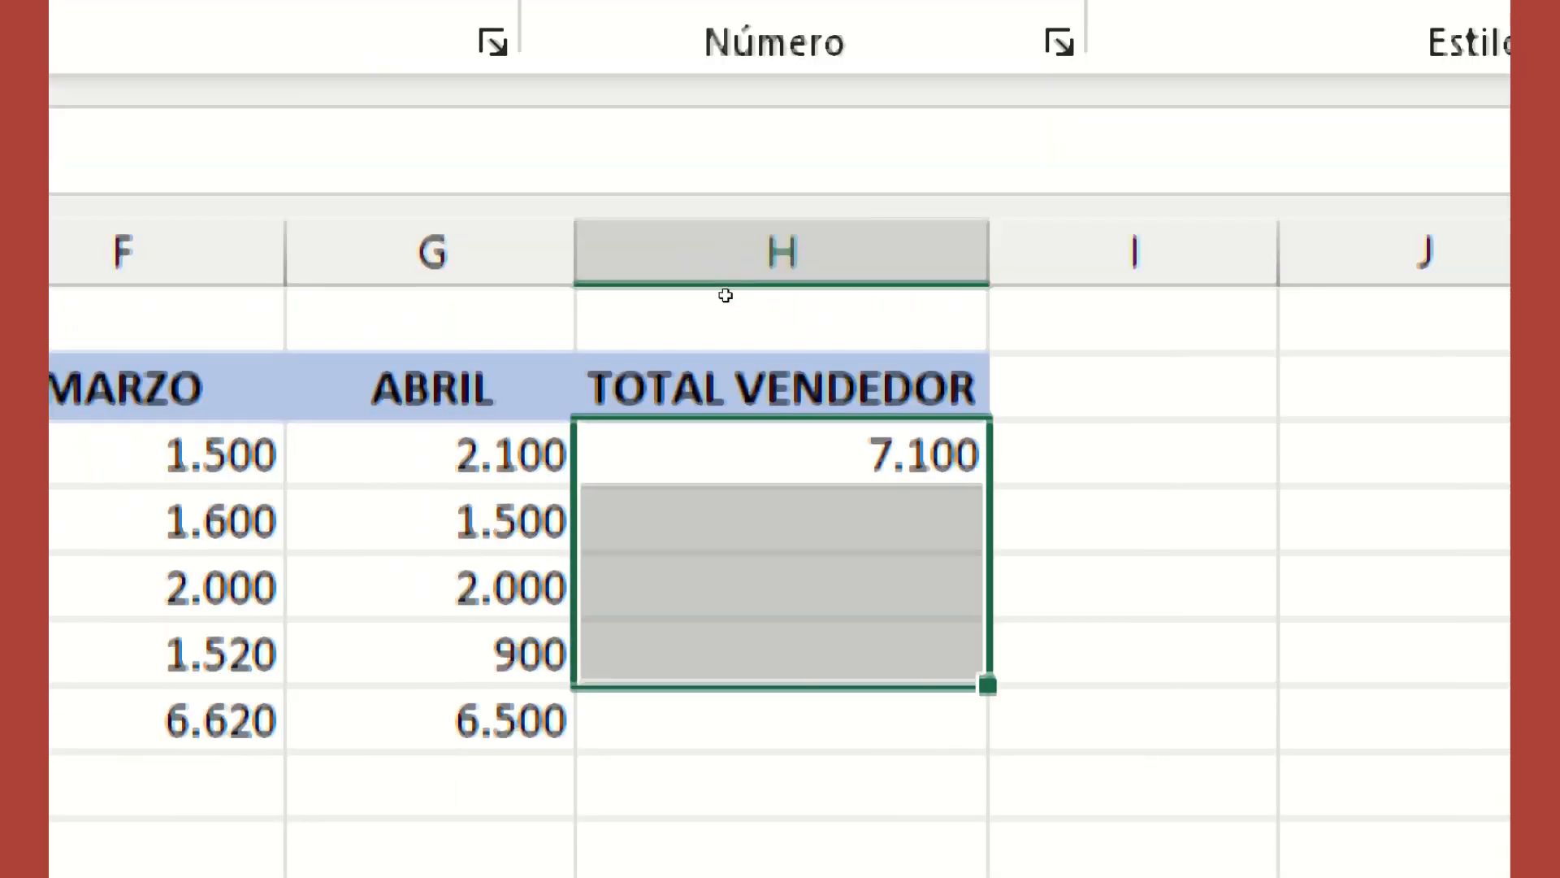
click(702, 248)
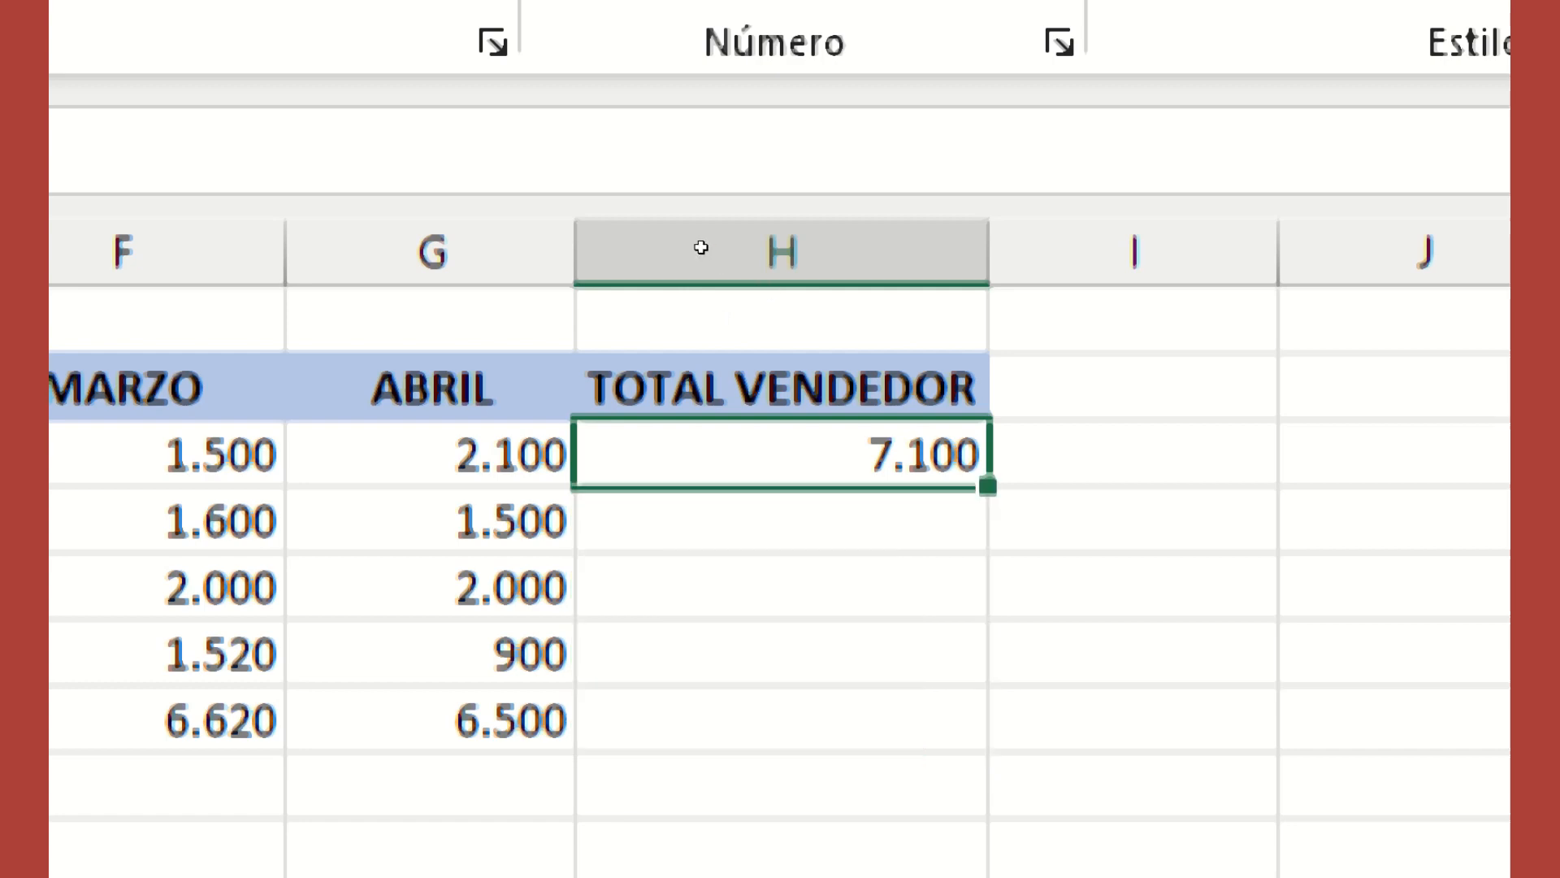
drag(688, 247, 693, 315)
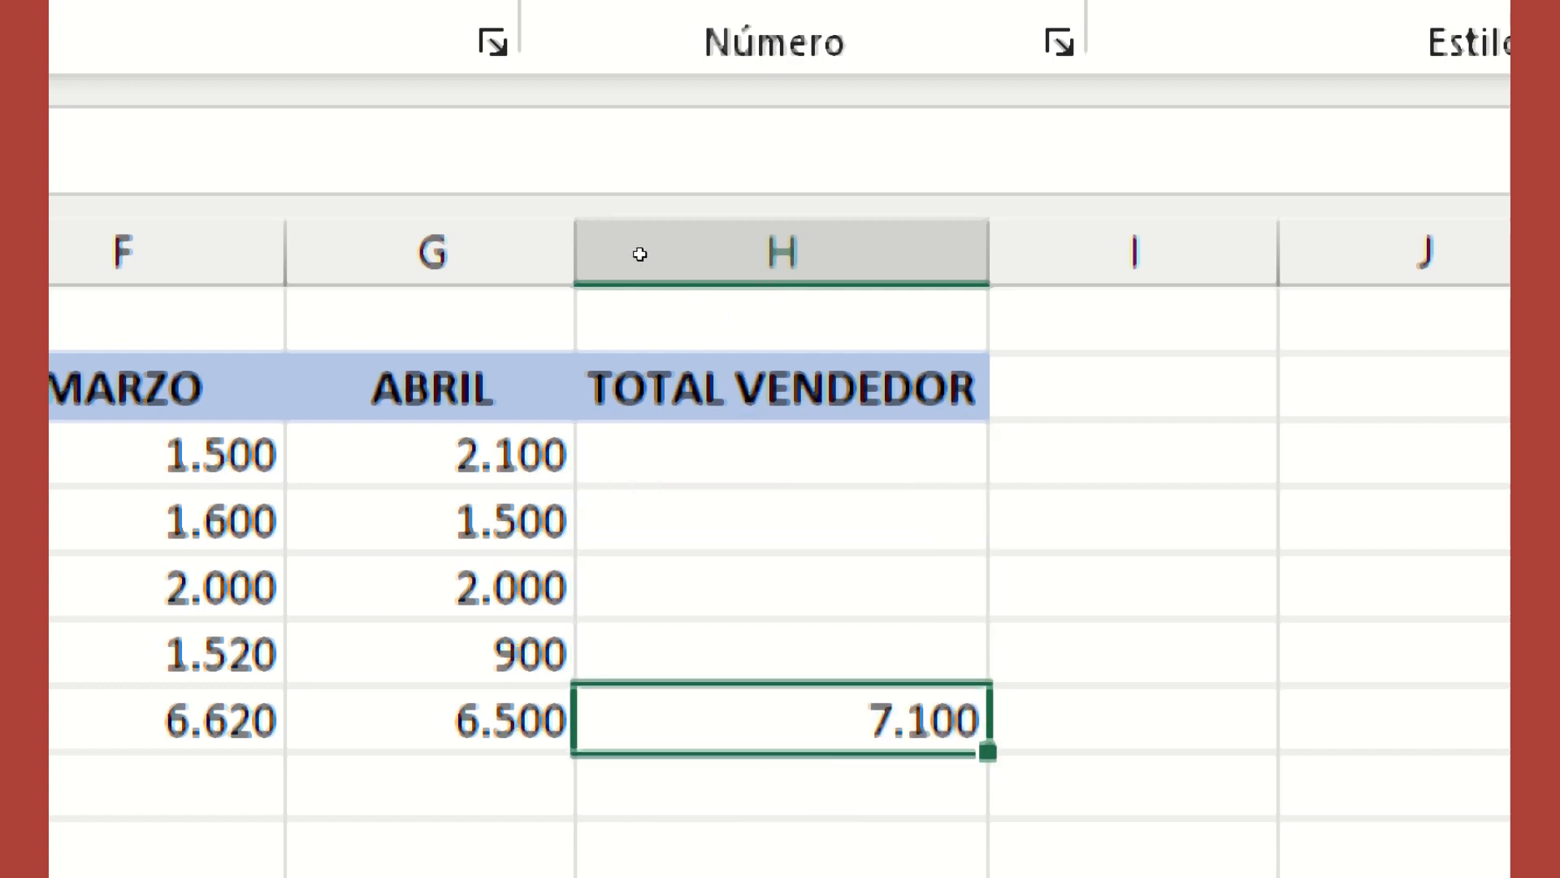
key(ctrl+z)
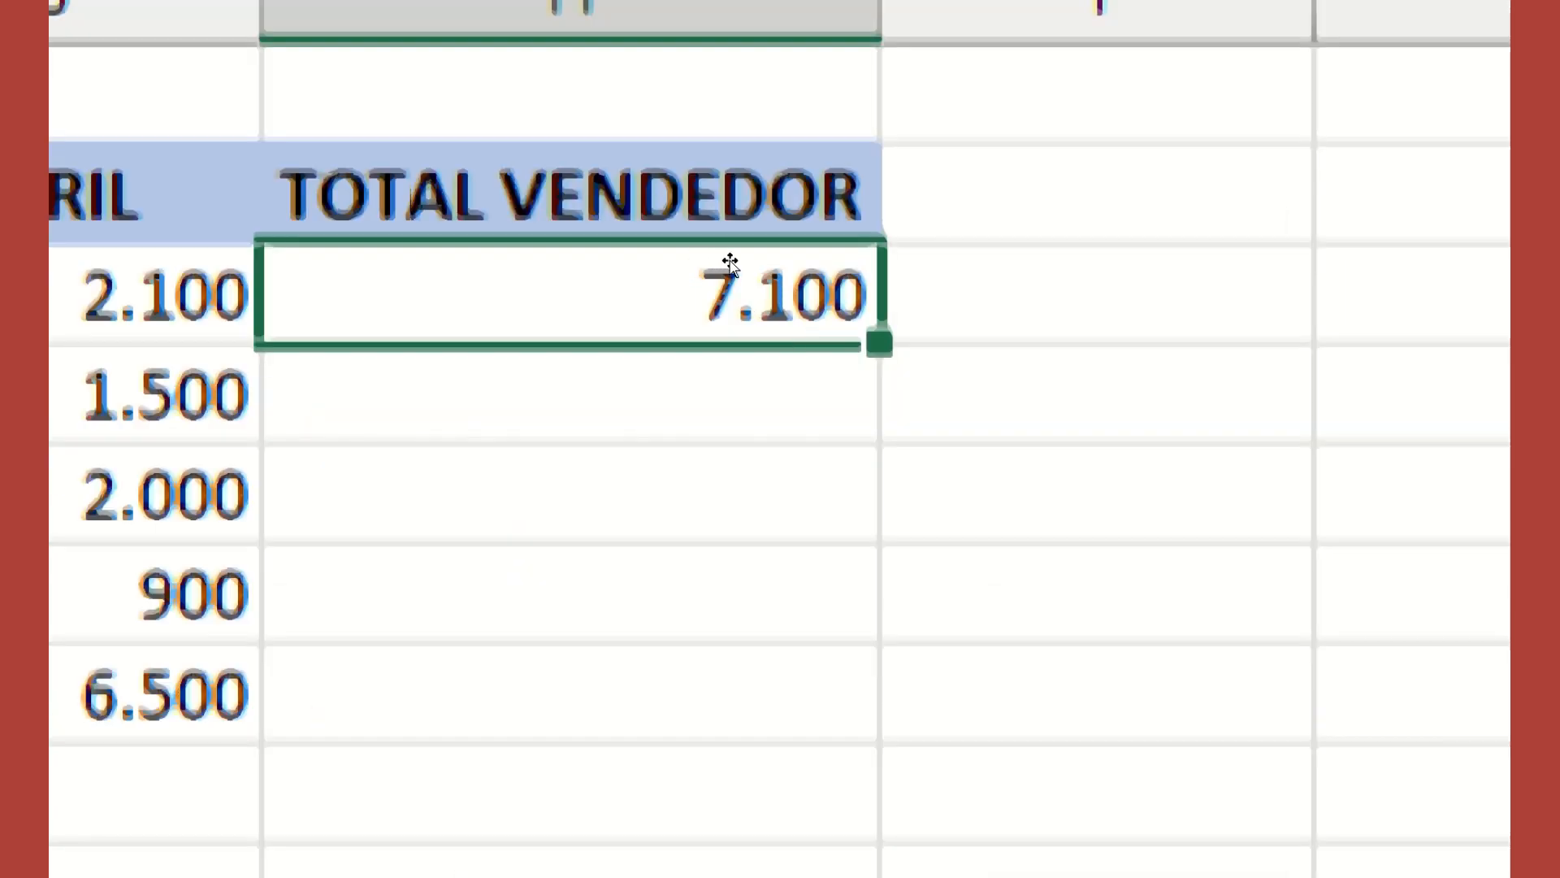
Step: Fill the H3 total formula down the TOTAL VENDEDOR column through H7
key(shift+Down)
key(shift+Down)
key(shift+Down)
key(shift+Down)
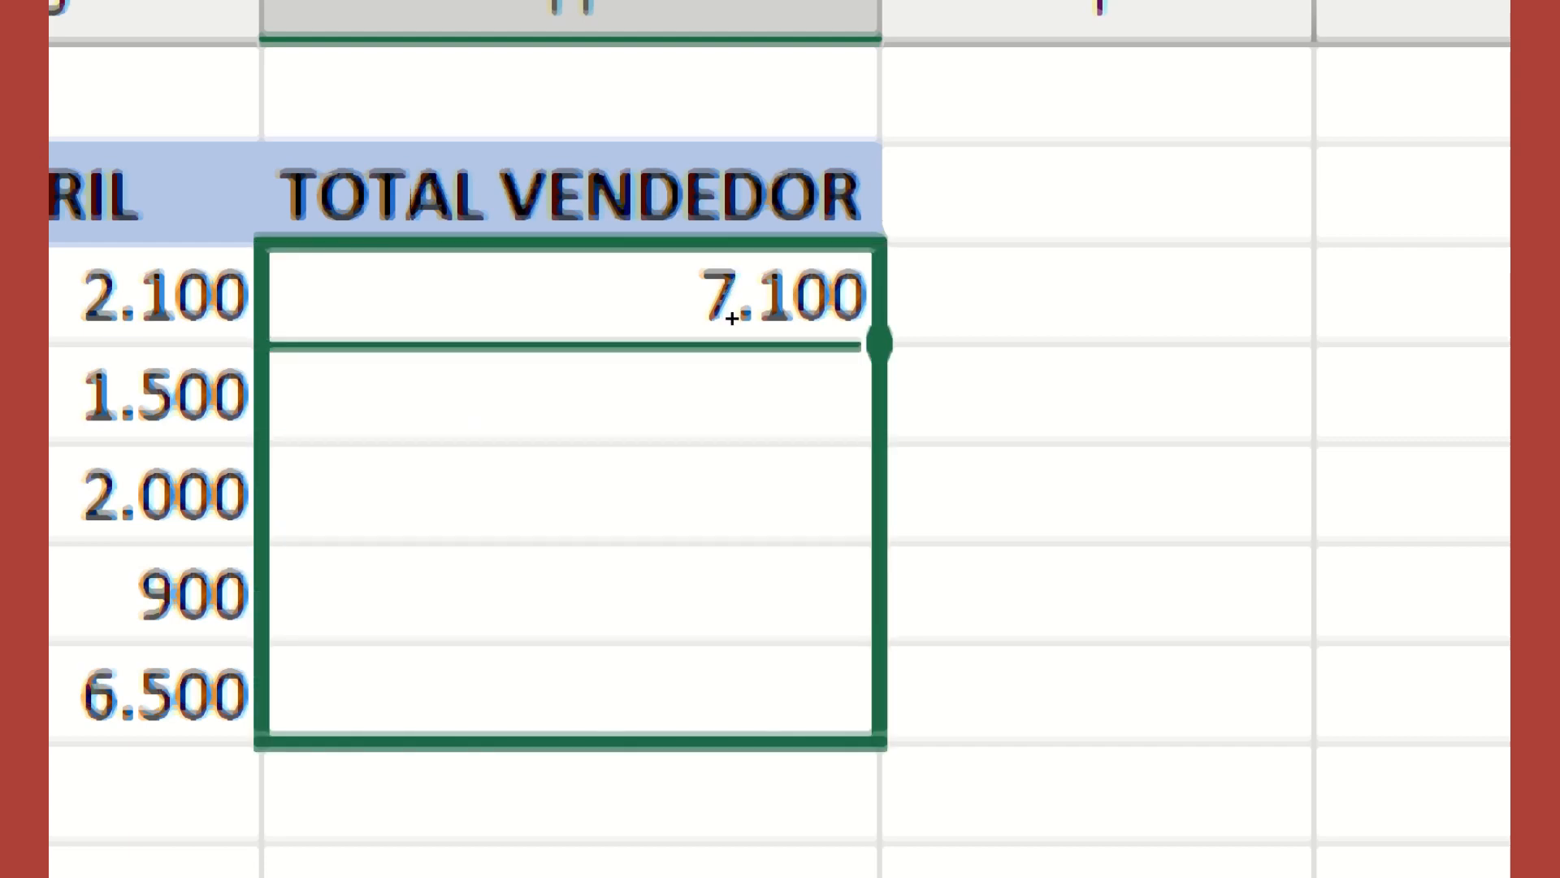
drag(732, 319, 732, 318)
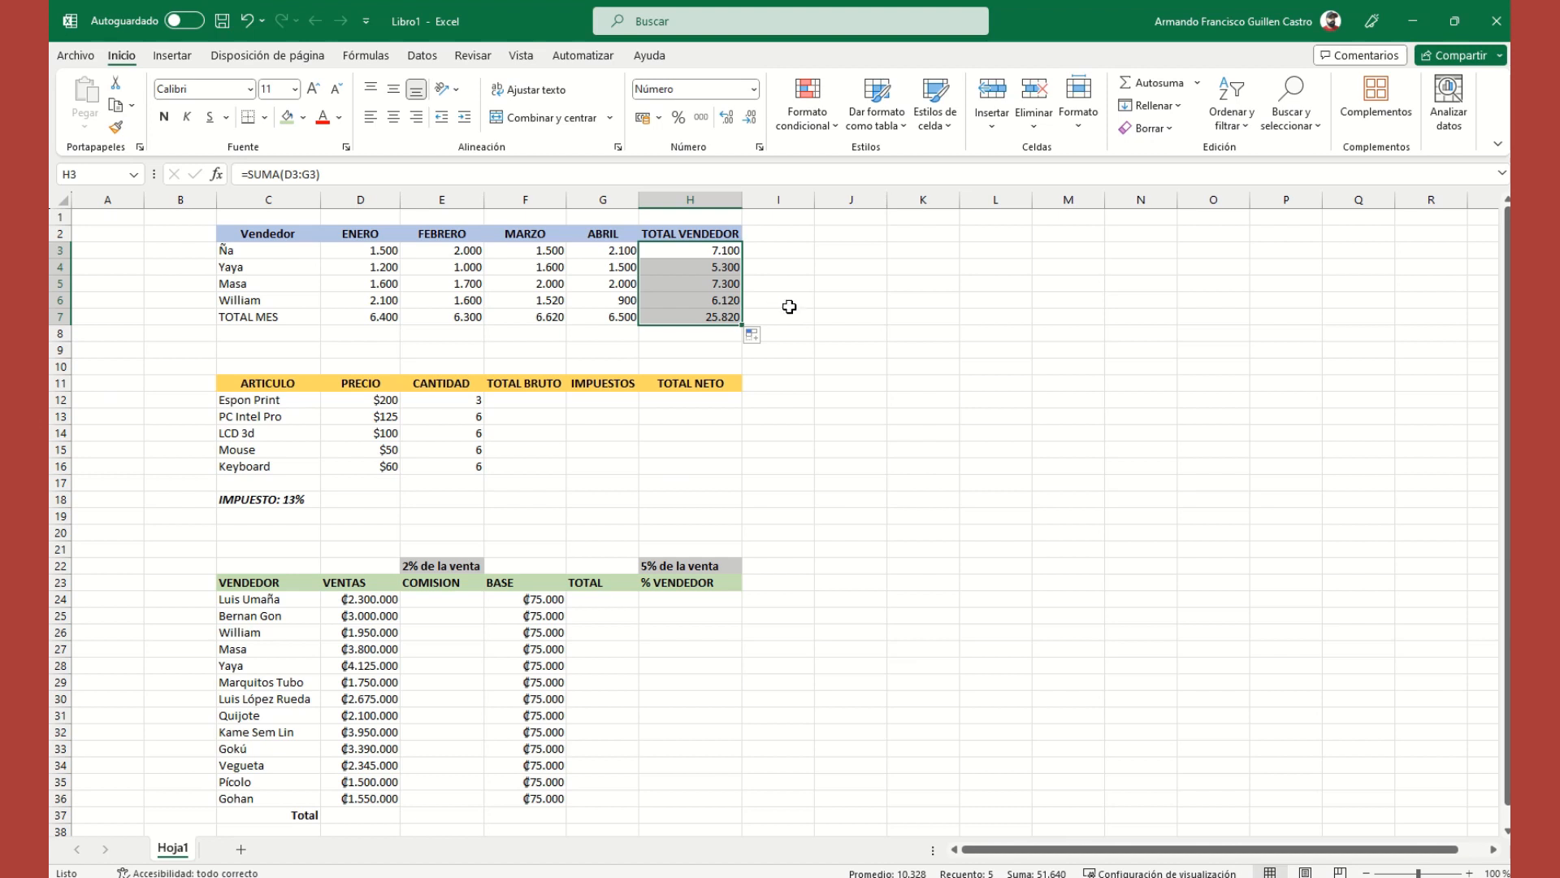
Step: Shade the grand total cell H7 with a light green fill
click(722, 317)
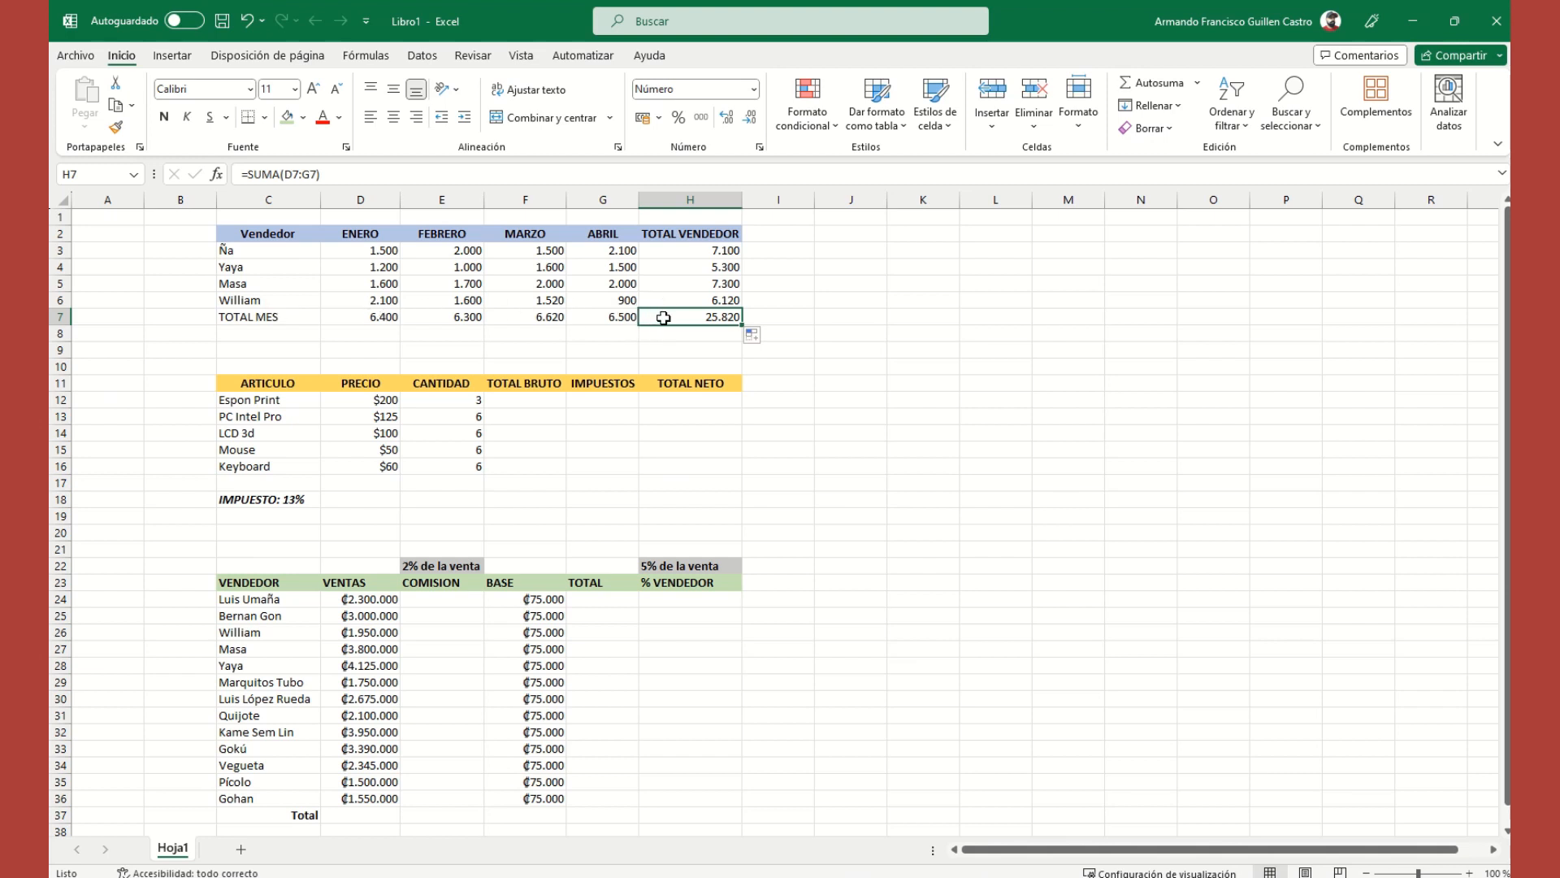
click(288, 118)
click(549, 316)
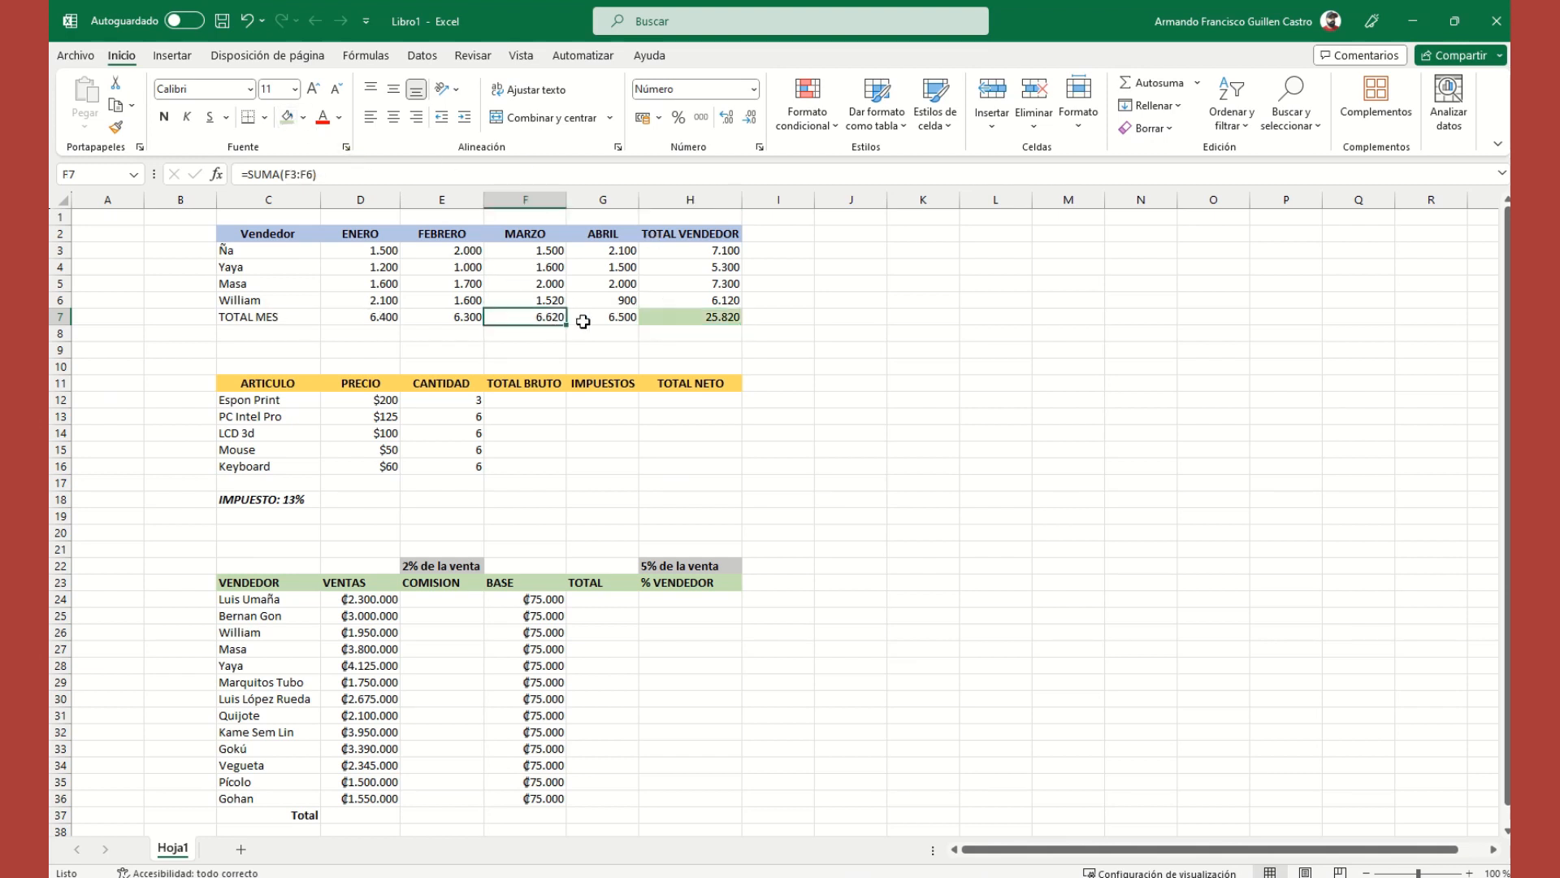
Step: Delete the contents of the grand total cell H7, keeping its green fill
click(691, 317)
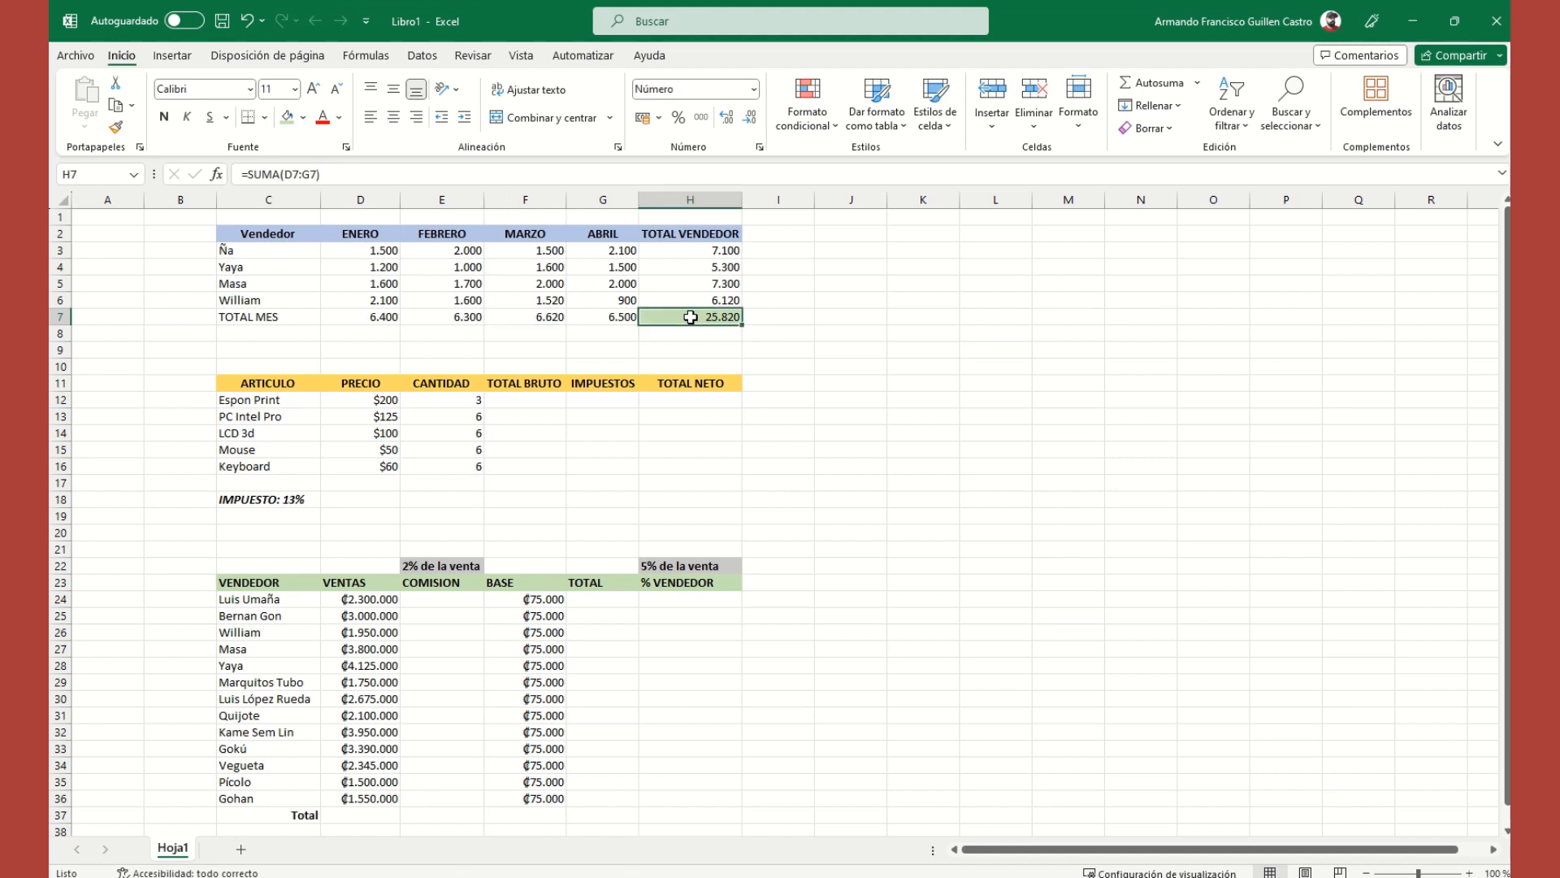
drag(689, 237, 699, 302)
click(654, 317)
key(Delete)
click(844, 283)
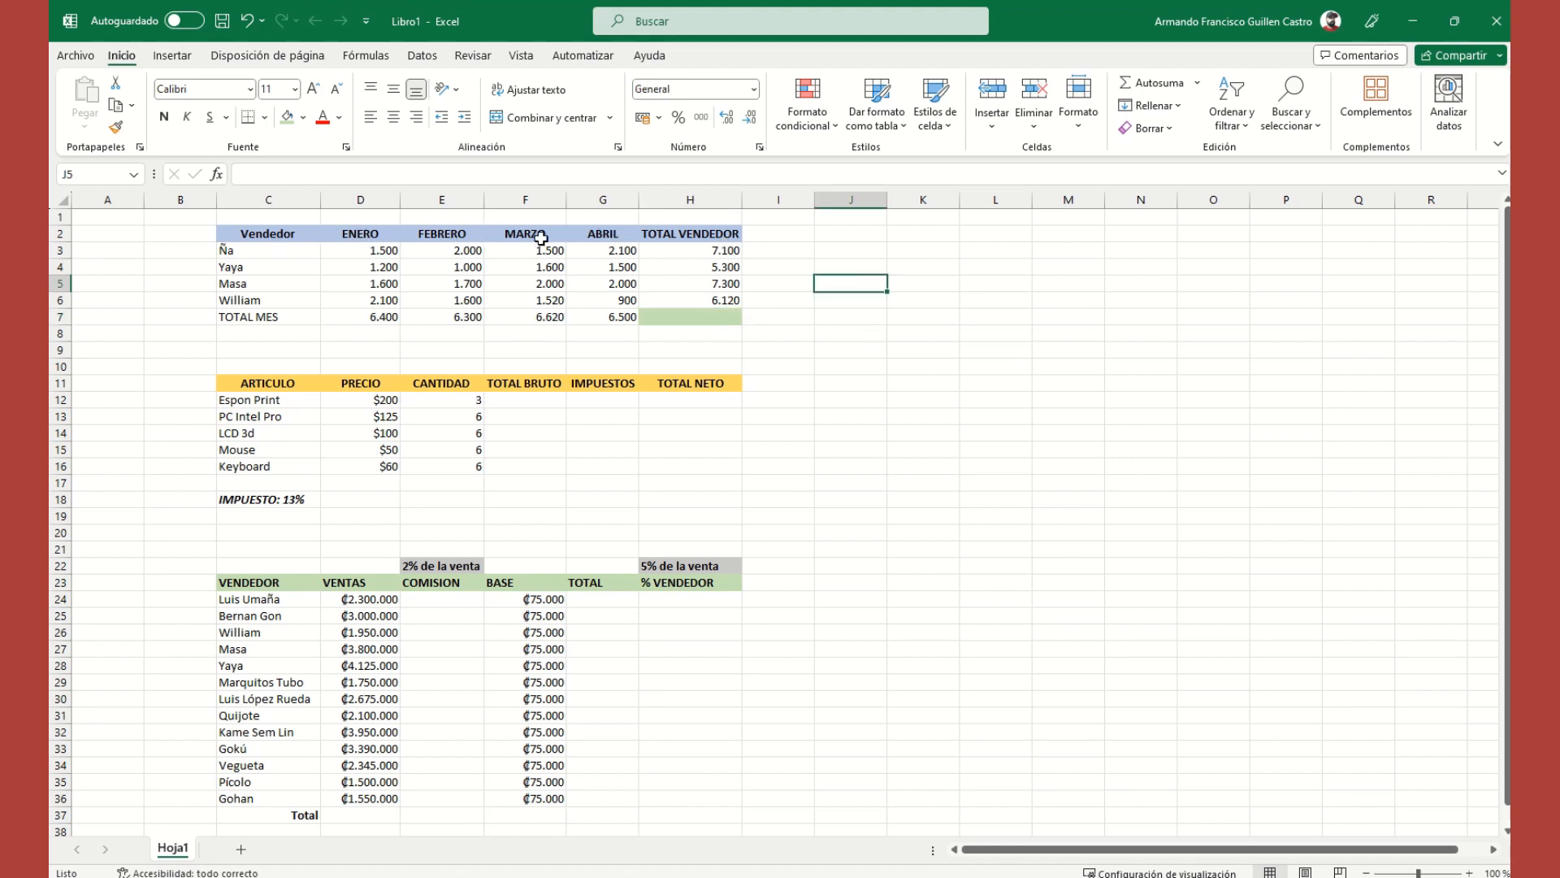
Step: Enter the row label PROMDIO POR MES in C8 and widen column C to fit it
click(272, 329)
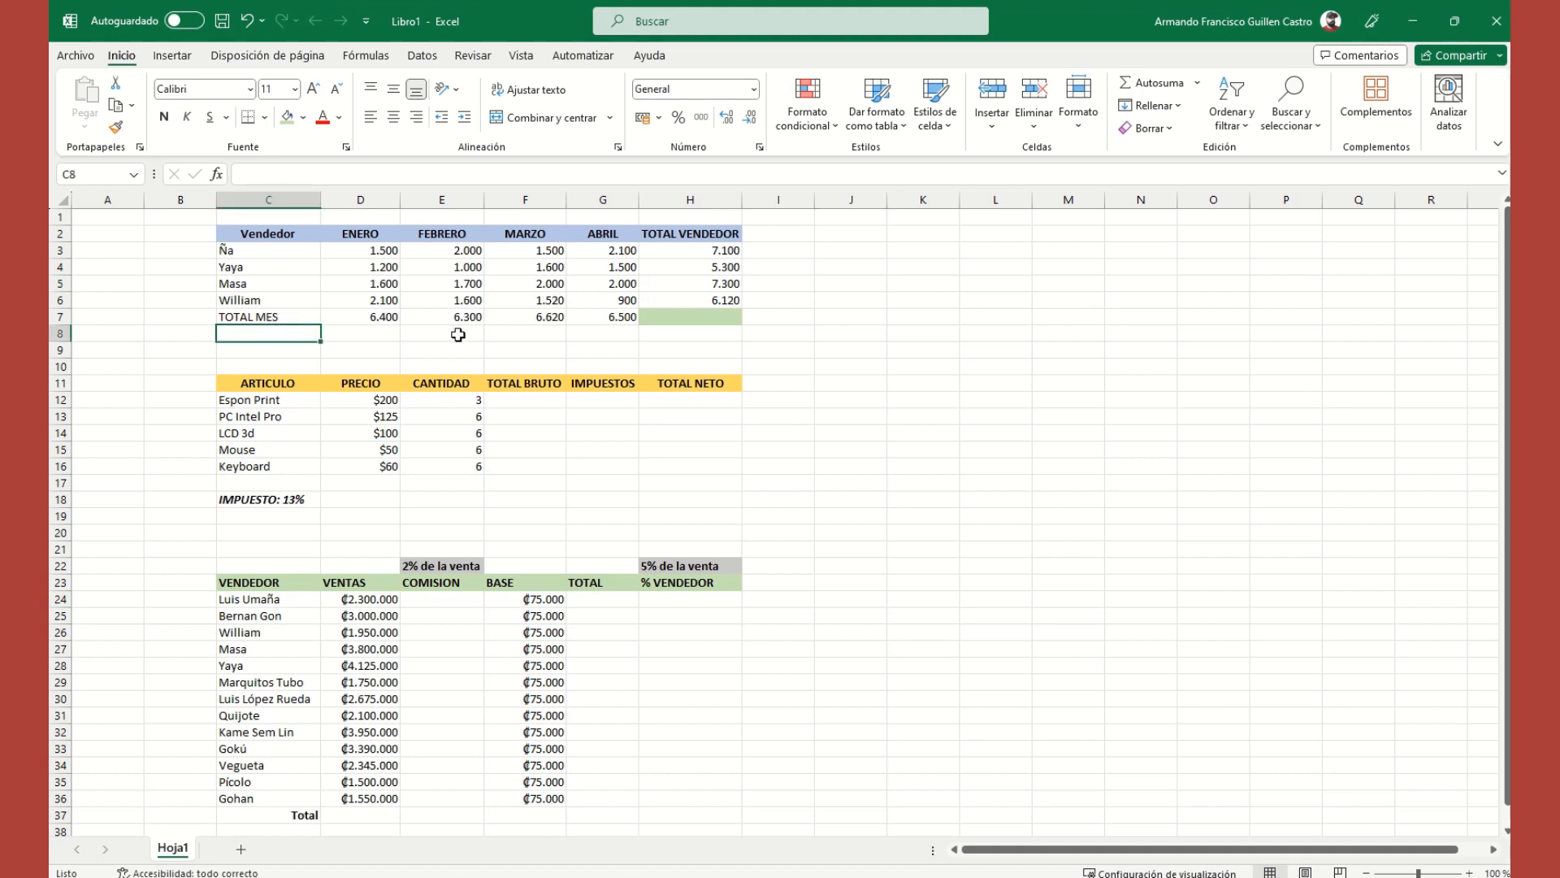
text(PROMDIO POR MES)
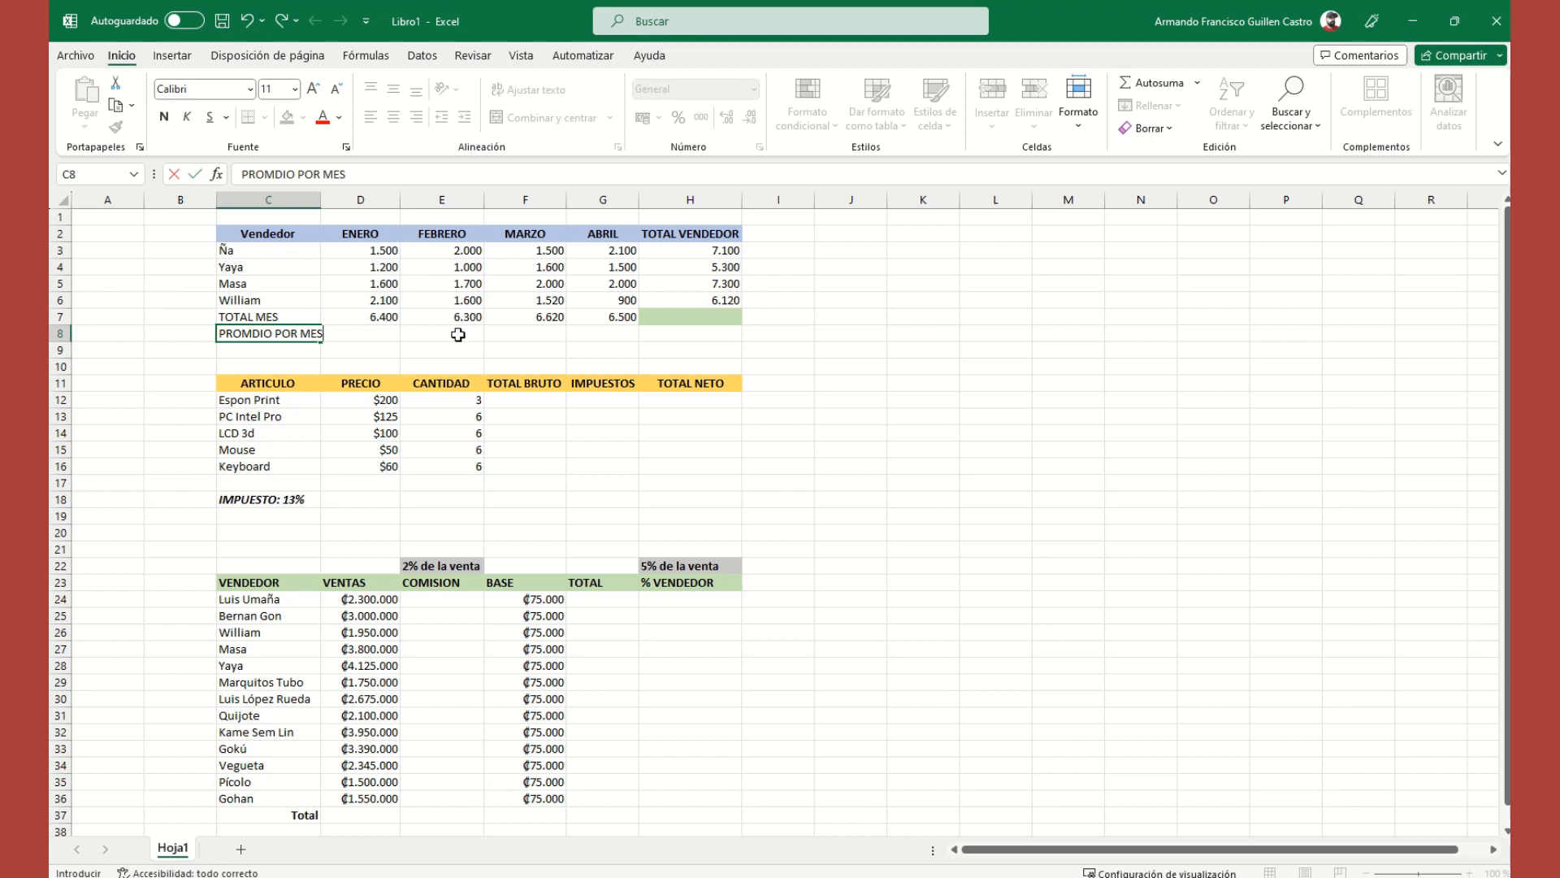
key(Tab)
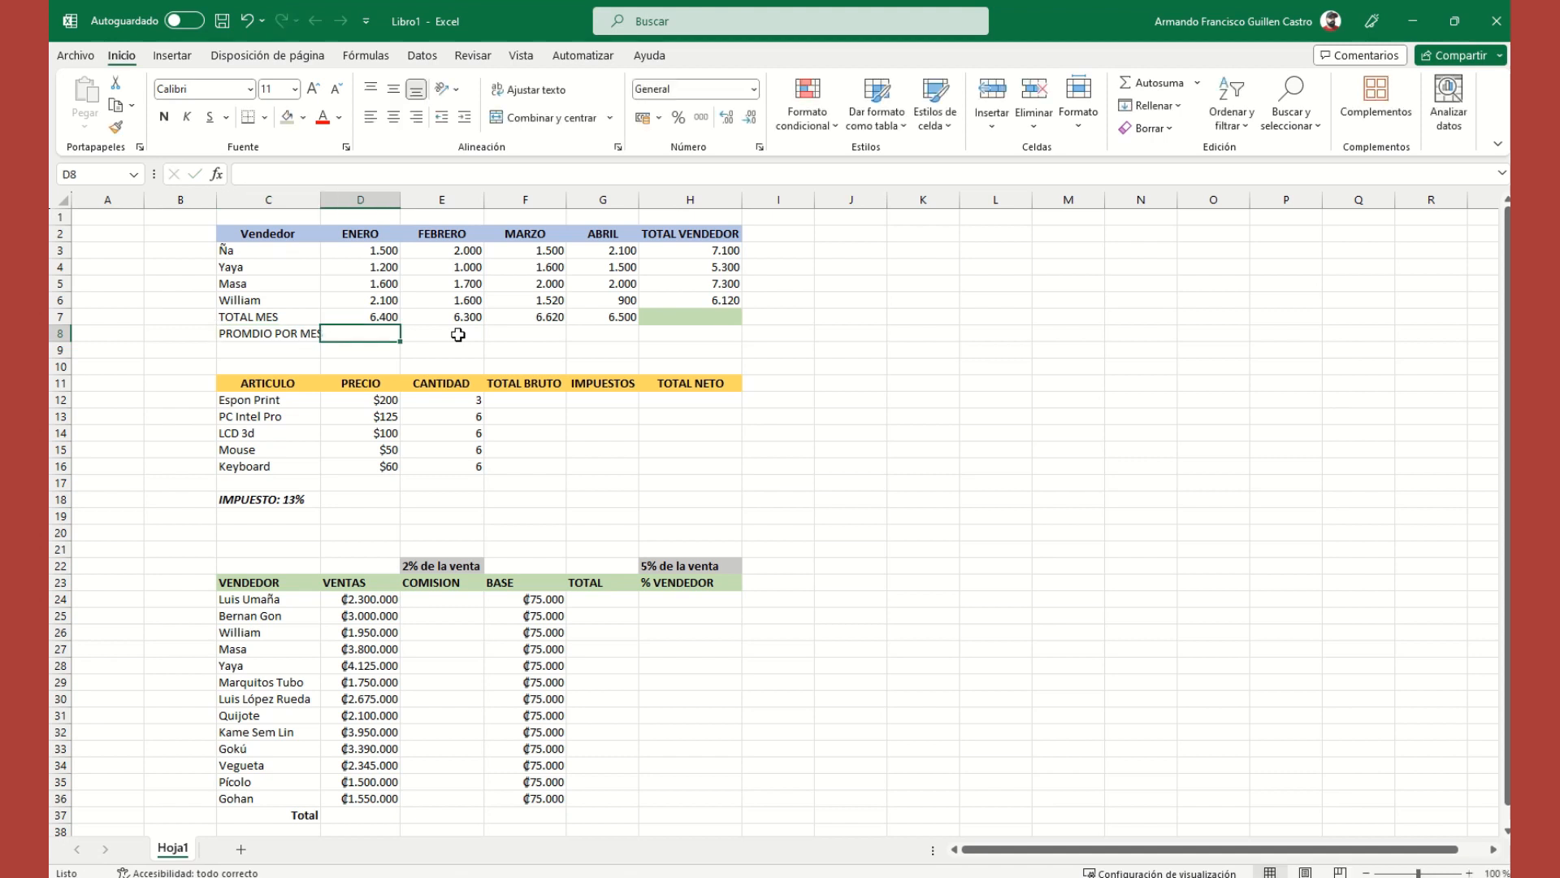
drag(318, 200, 326, 209)
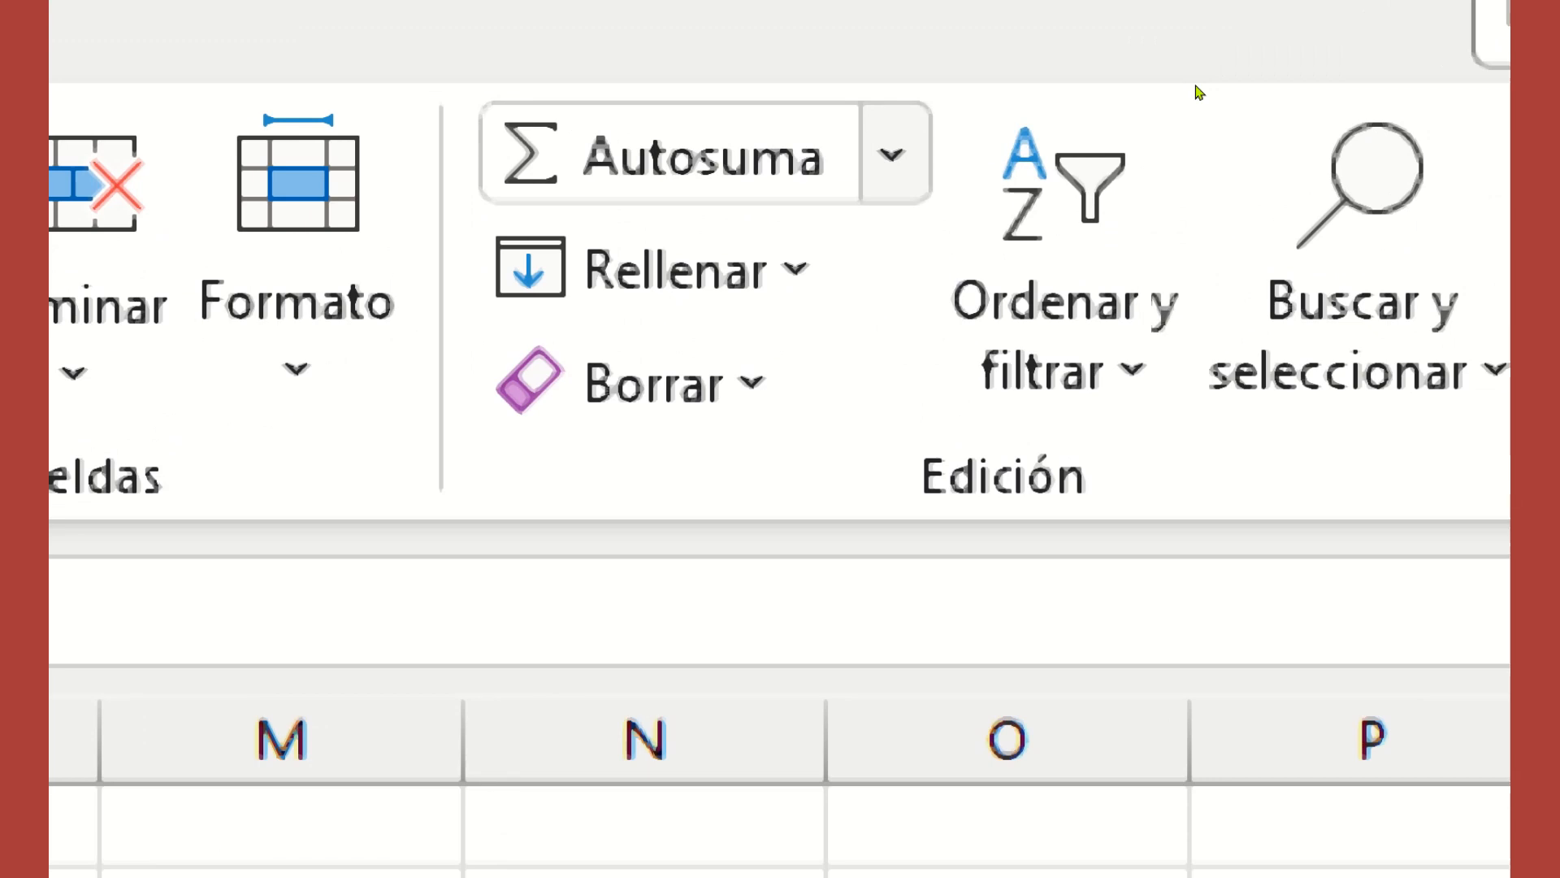
Step: Calculate January's average in D8 with the Promedio function over the four sellers' values D3:D6, excluding the month total
click(894, 155)
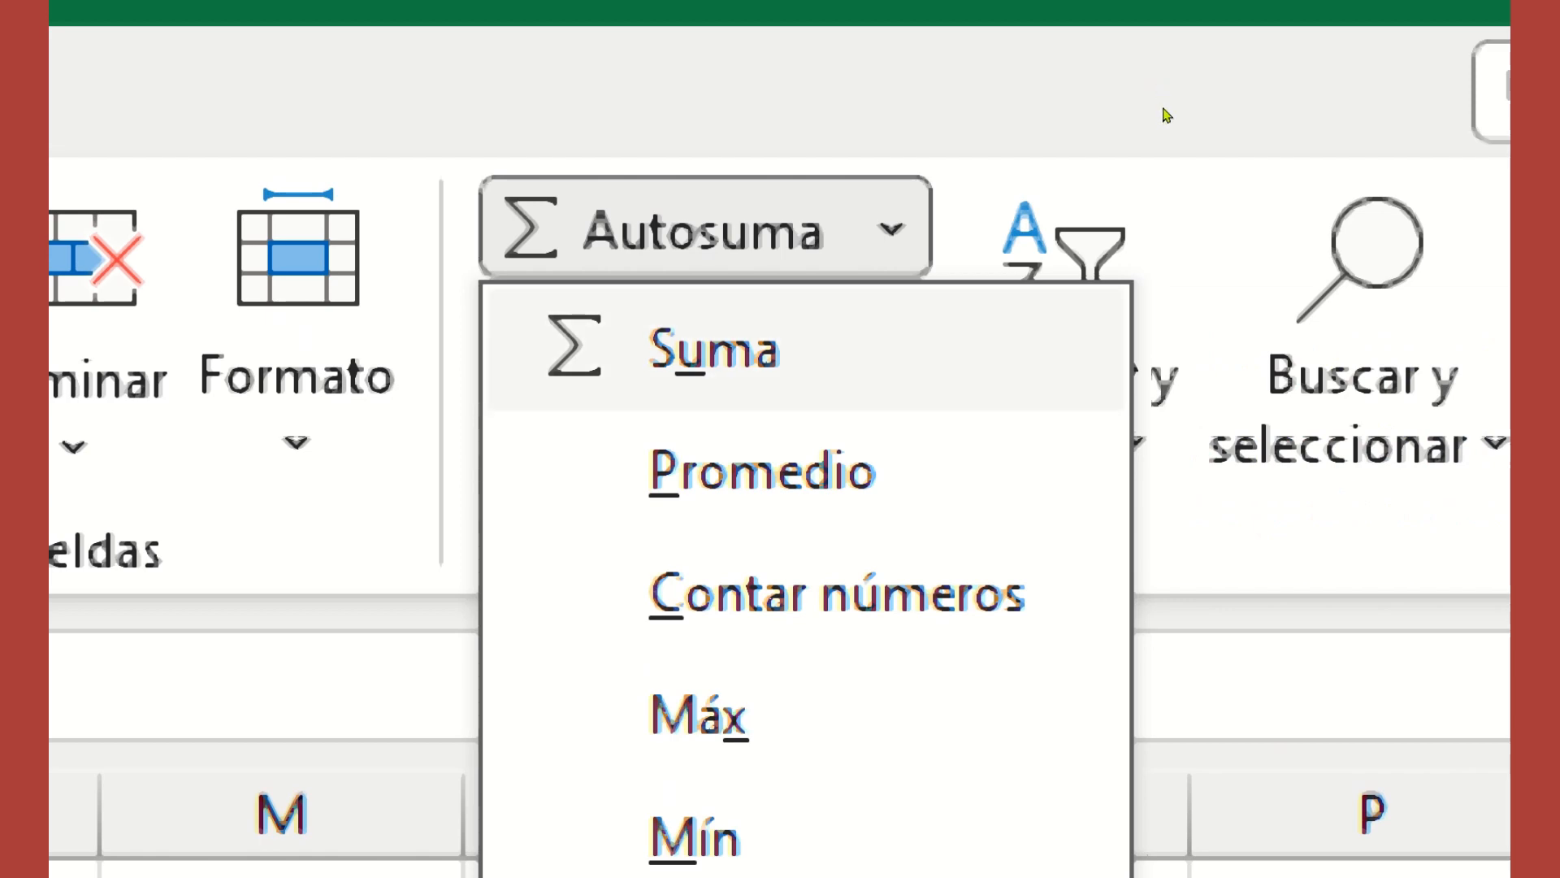
key(Down)
key(Down)
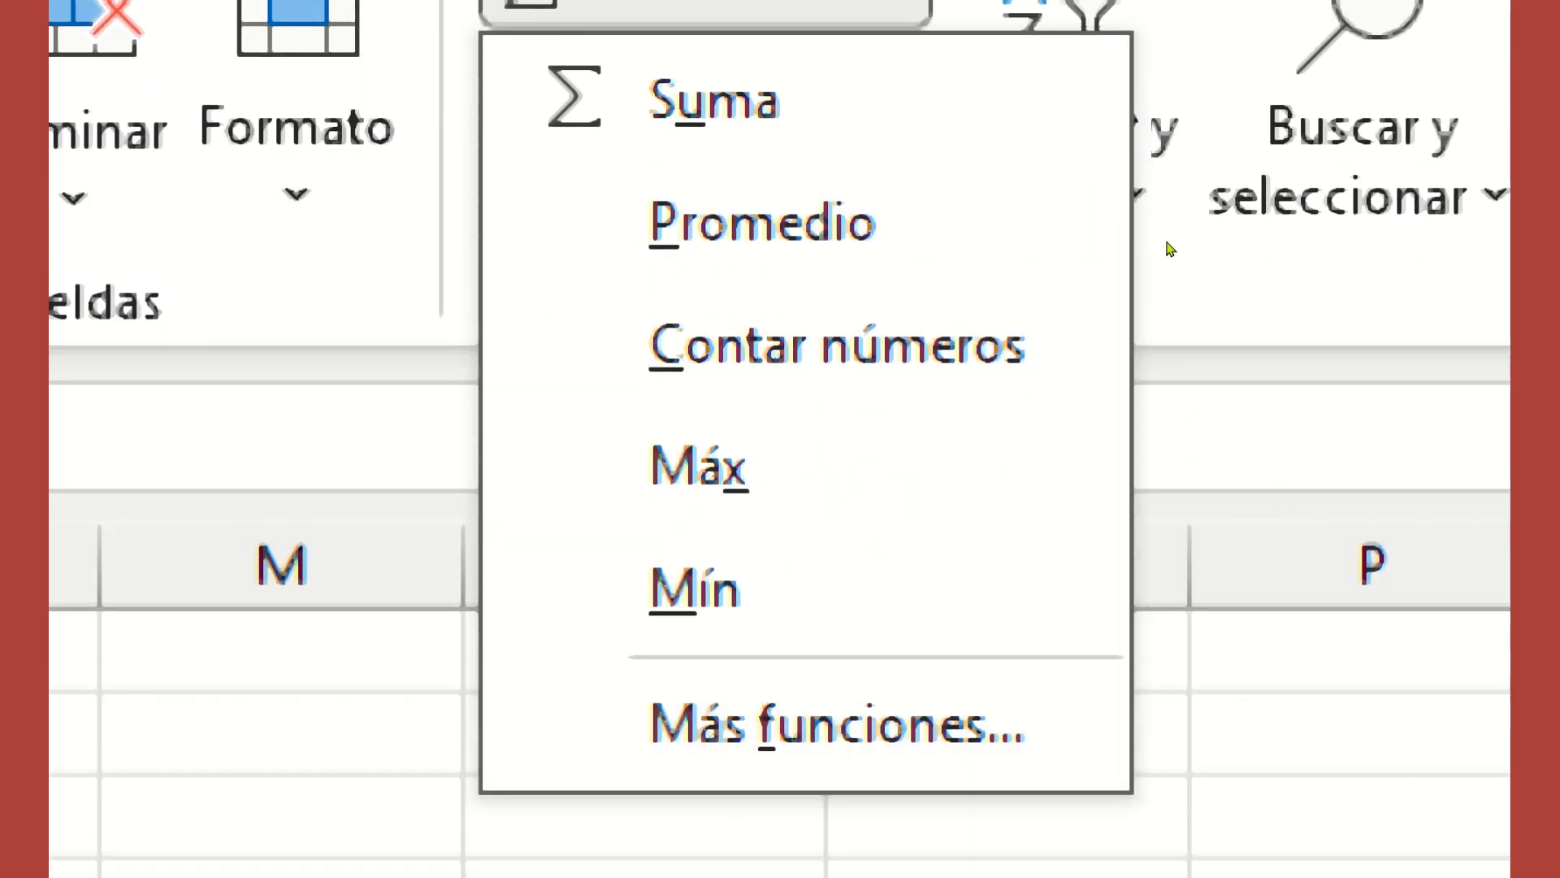
key(Down)
key(Up)
key(Up)
key(Up)
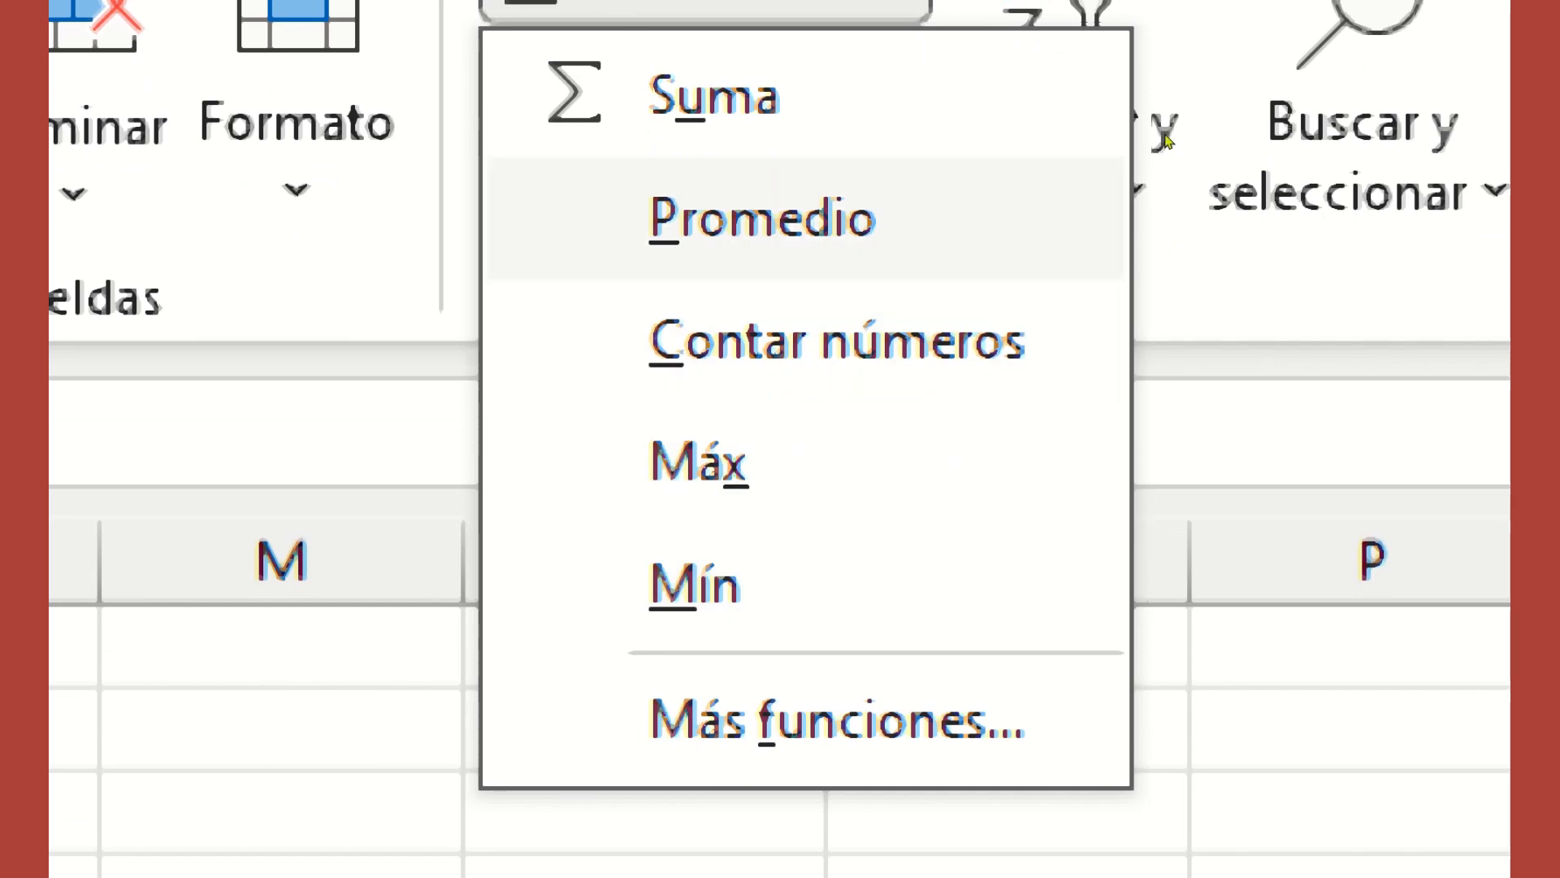
key(Return)
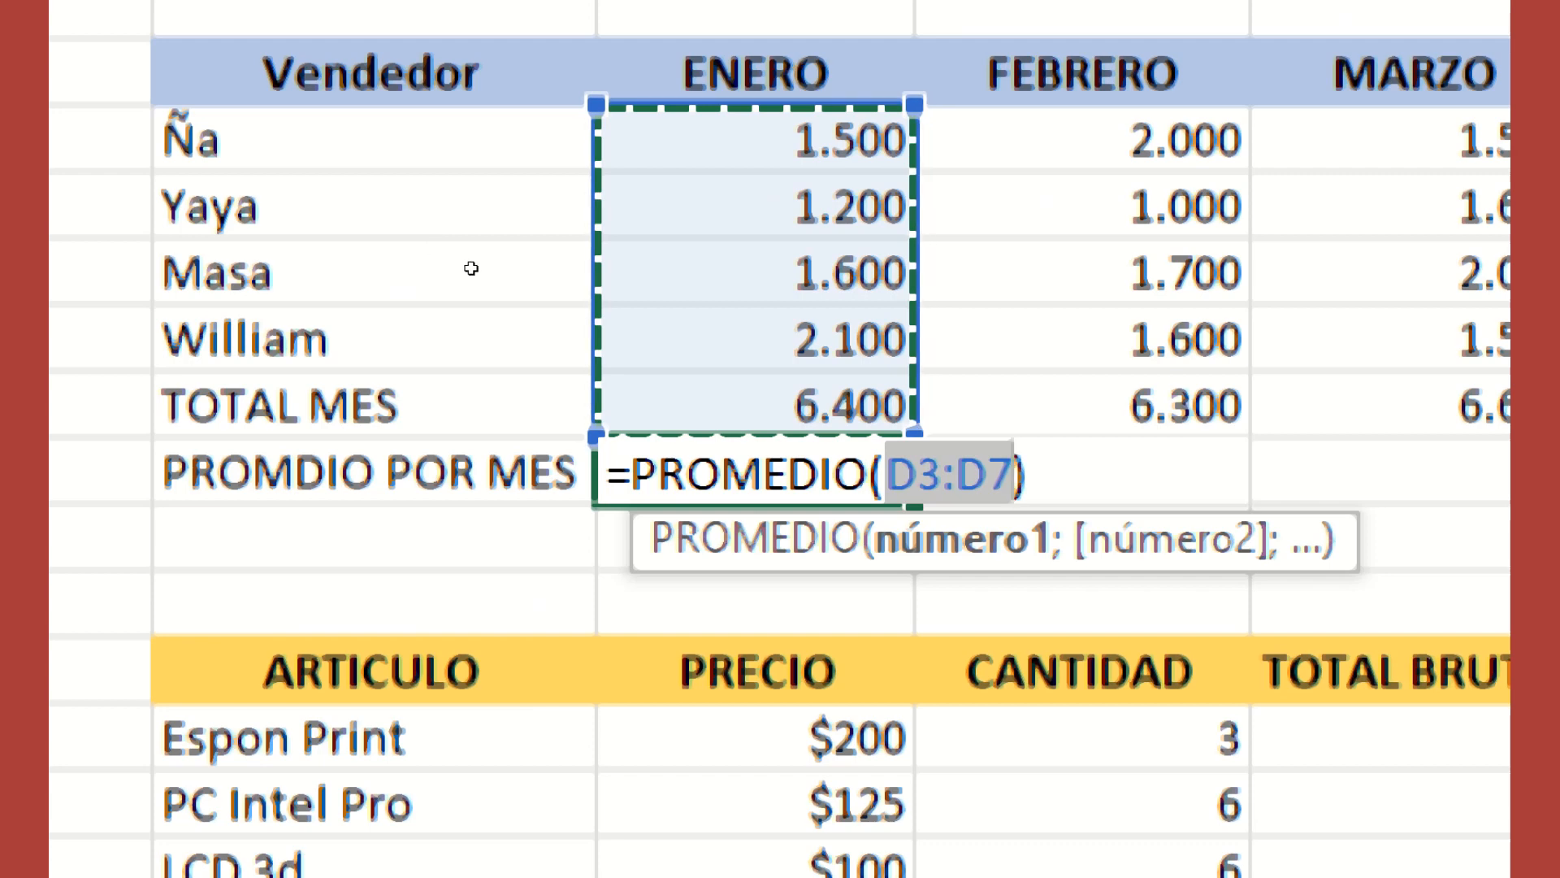
click(1083, 206)
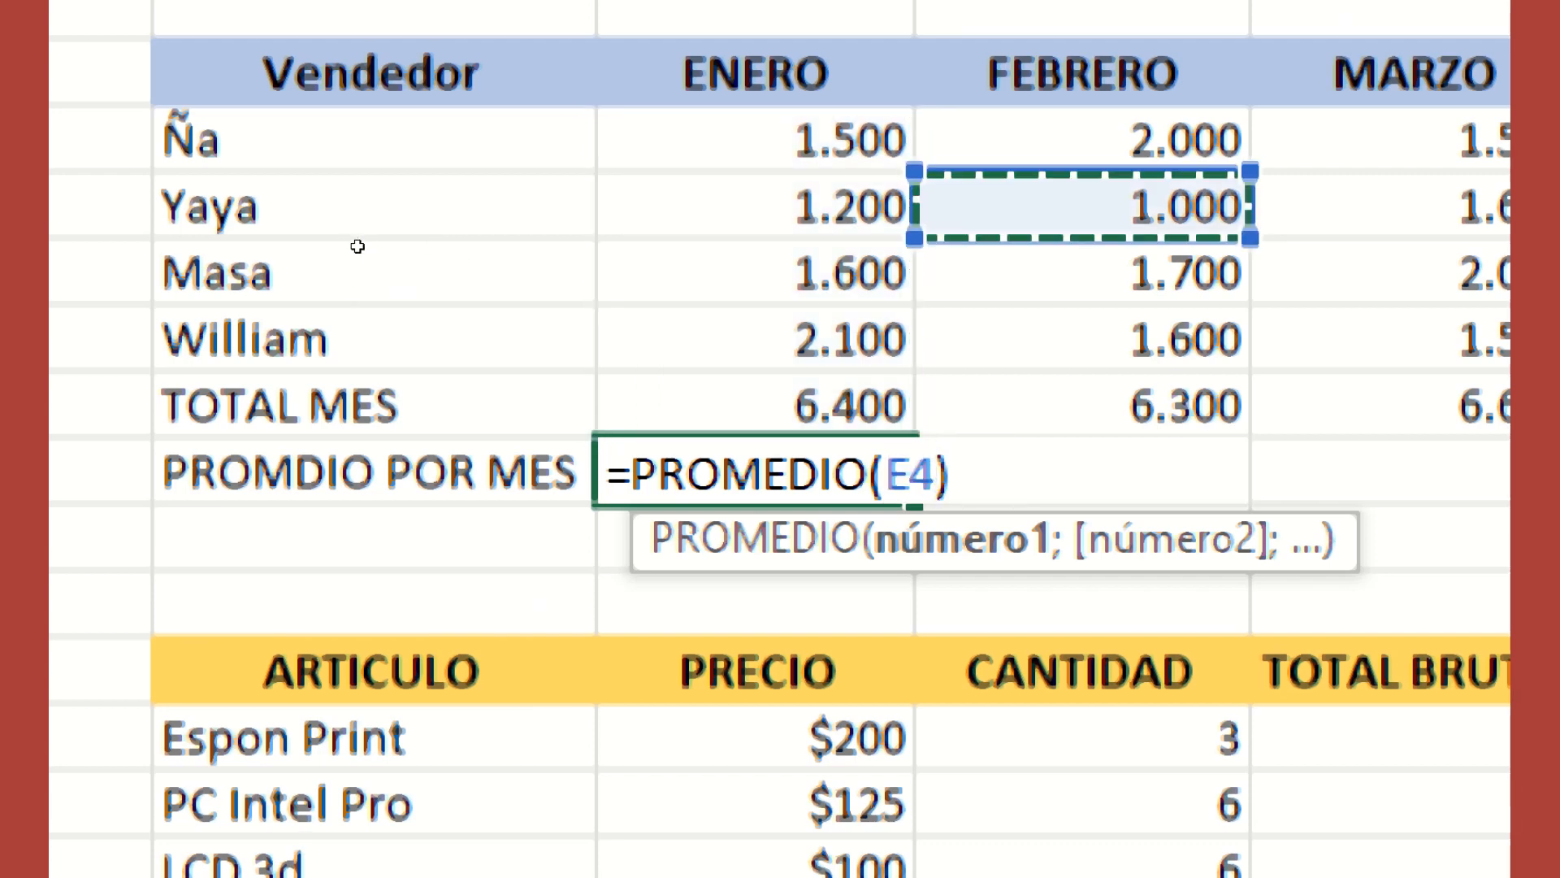
drag(756, 143, 755, 333)
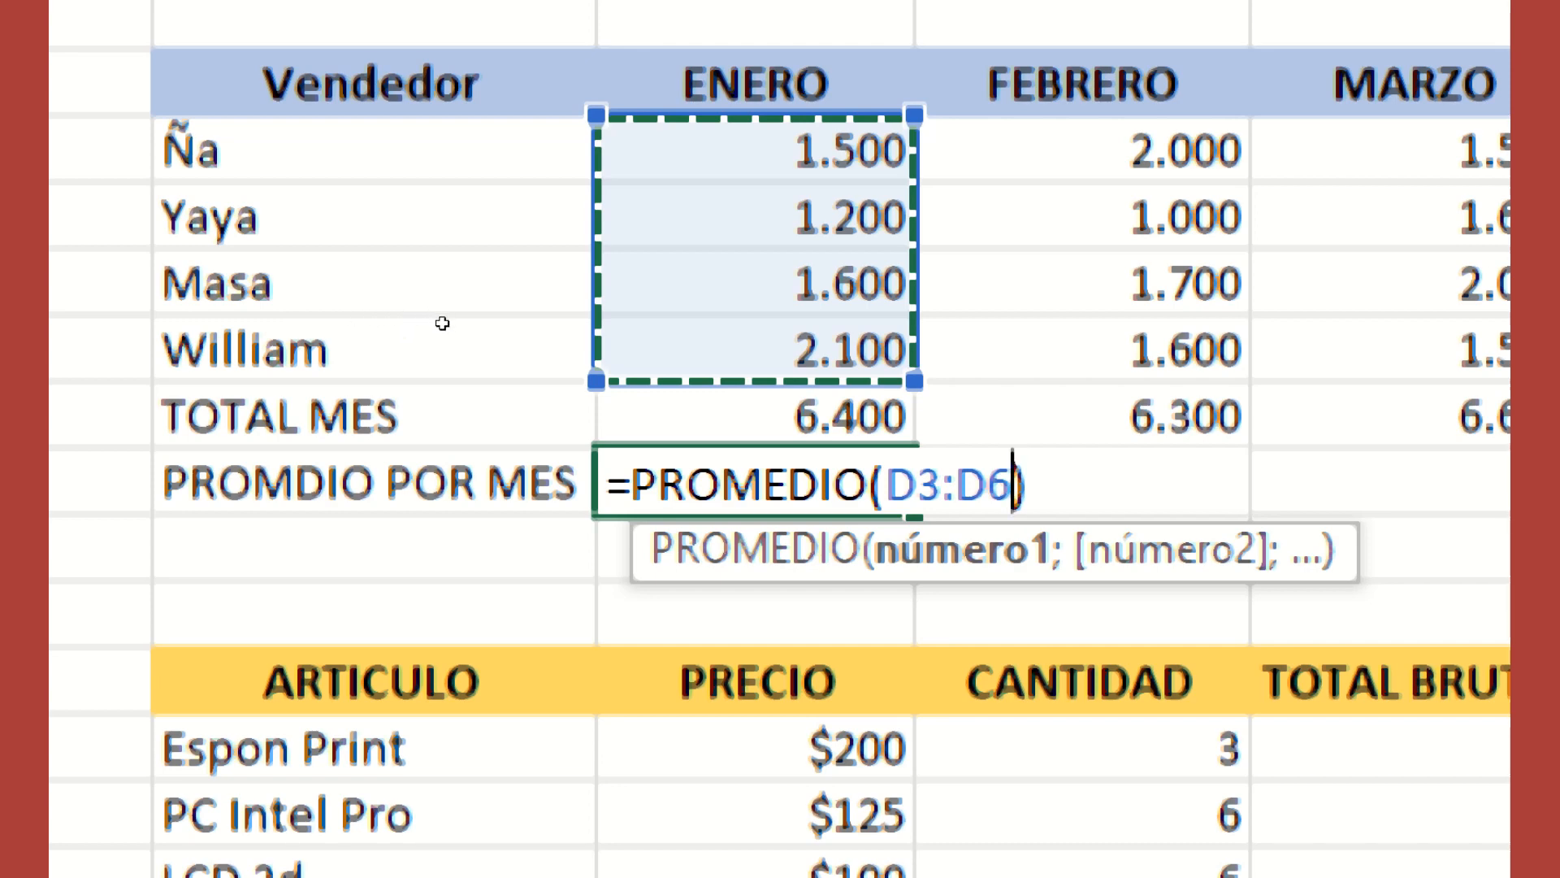
key(Return)
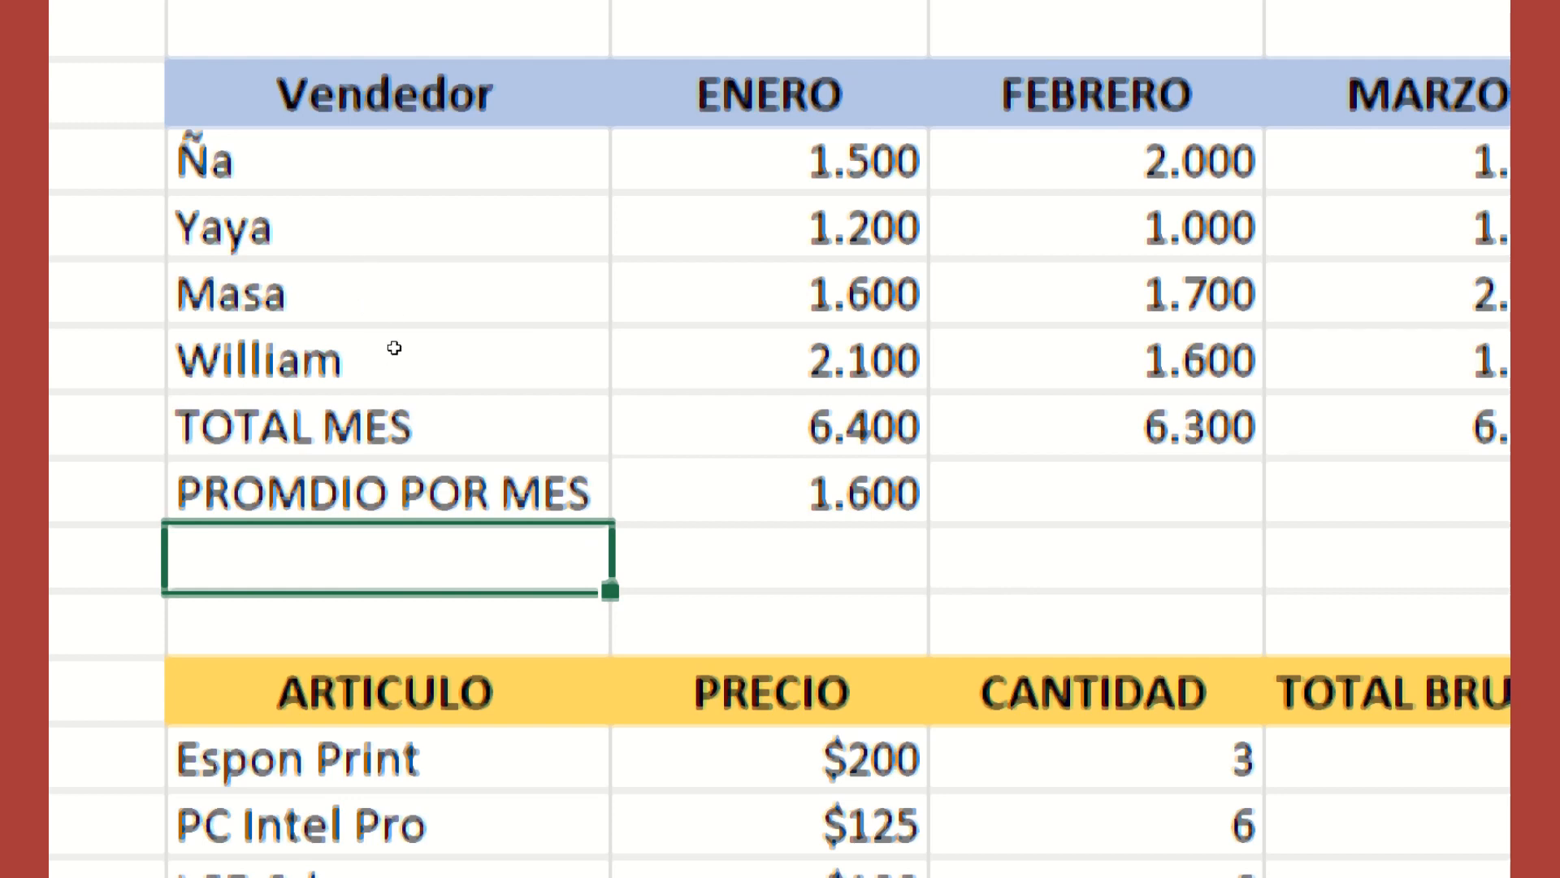
Step: Fill the January average formula in D8 across the remaining months through G8
key(Up)
key(Right)
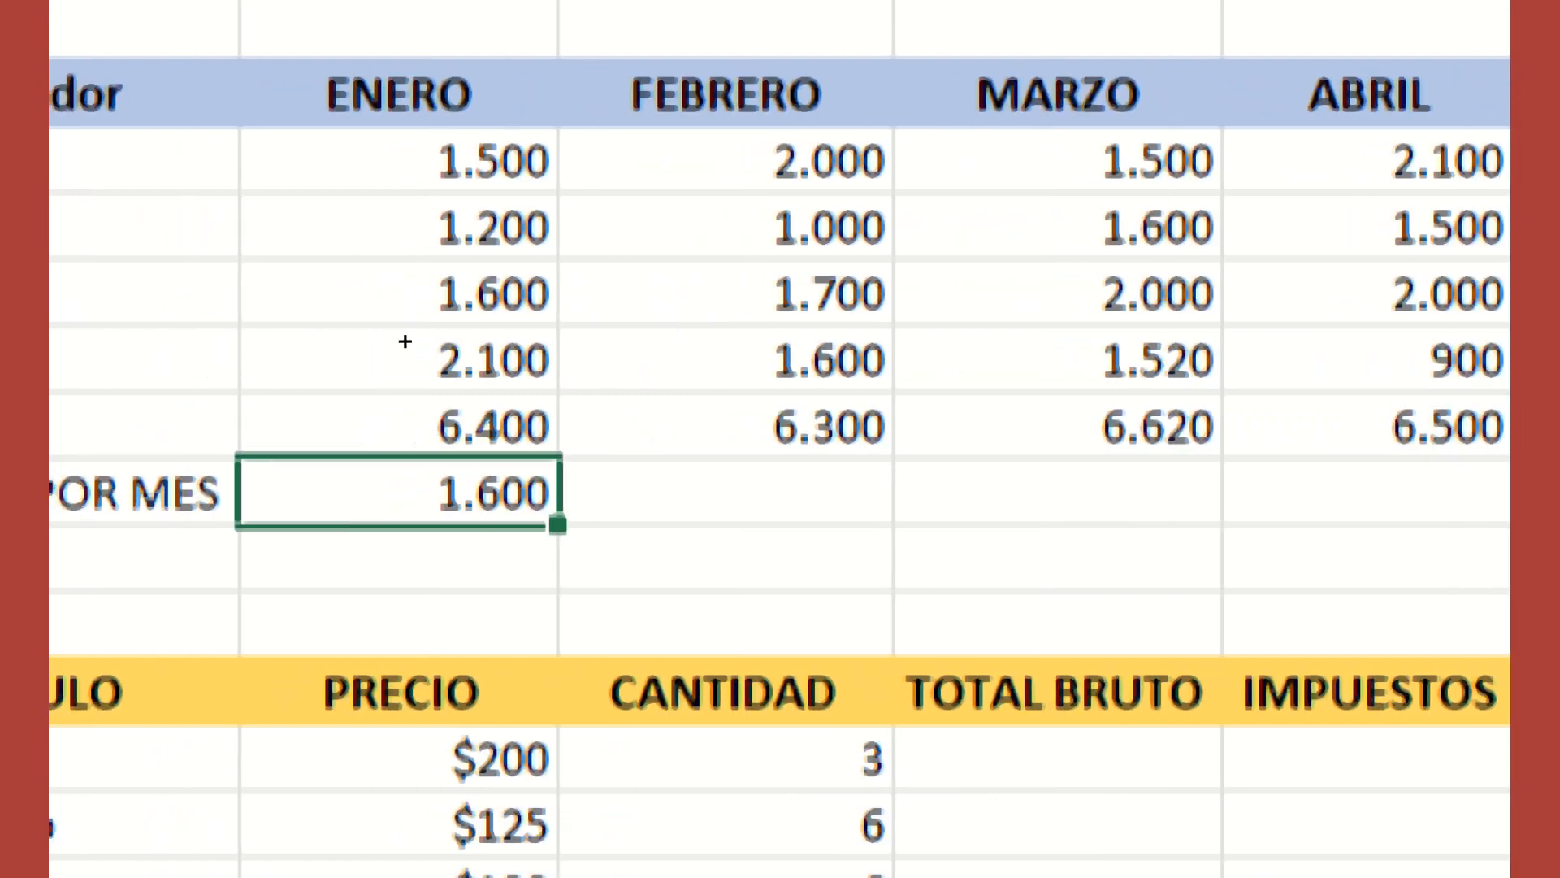
key(shift+Right)
key(shift+Right)
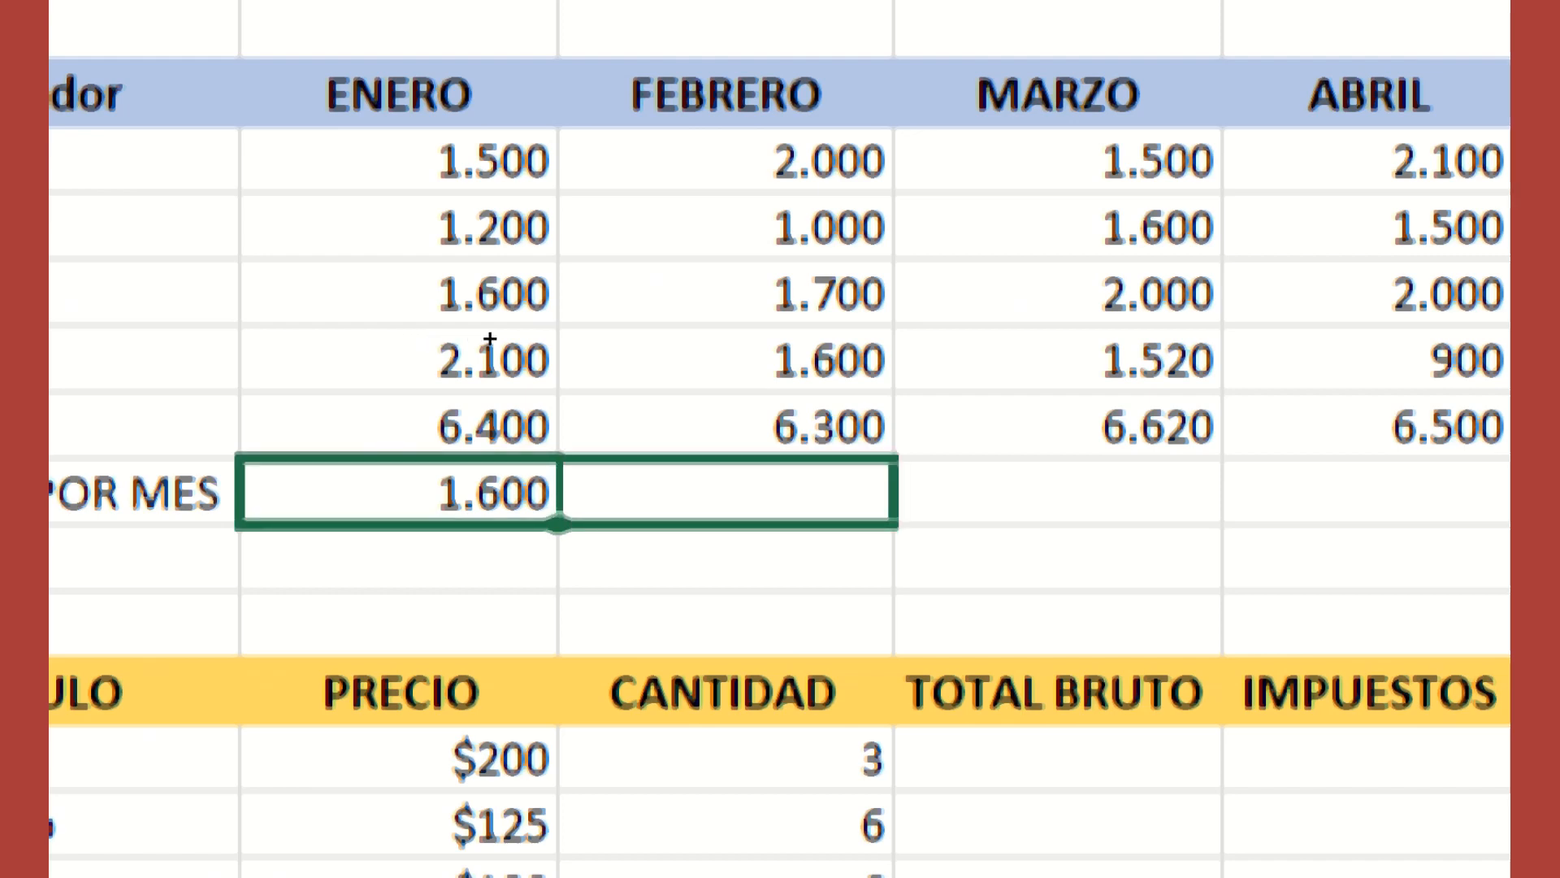
key(shift+Right)
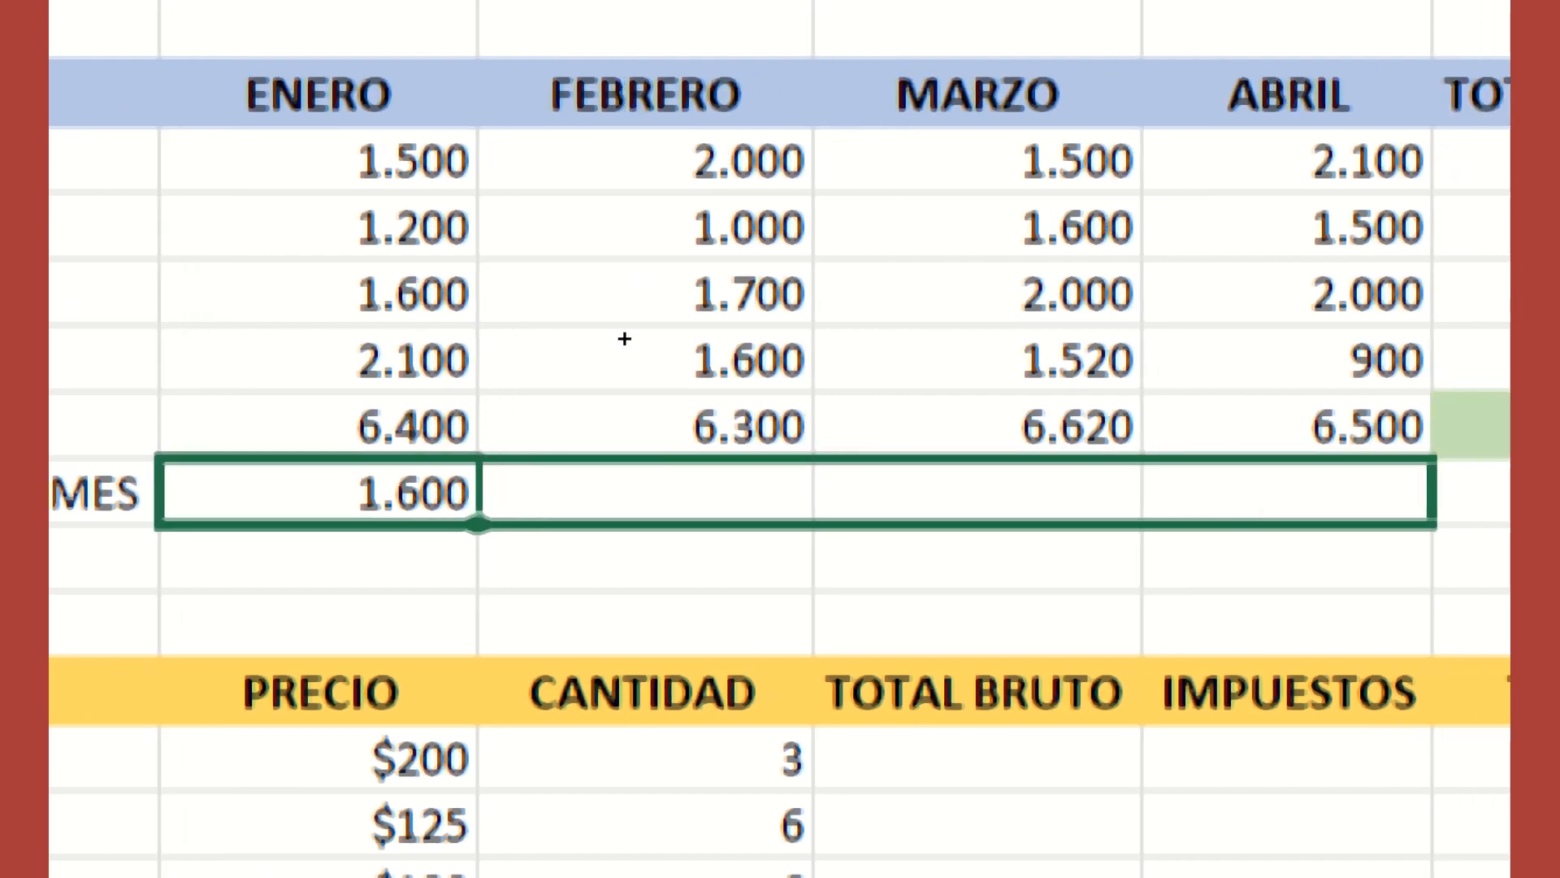
key(ctrl+r)
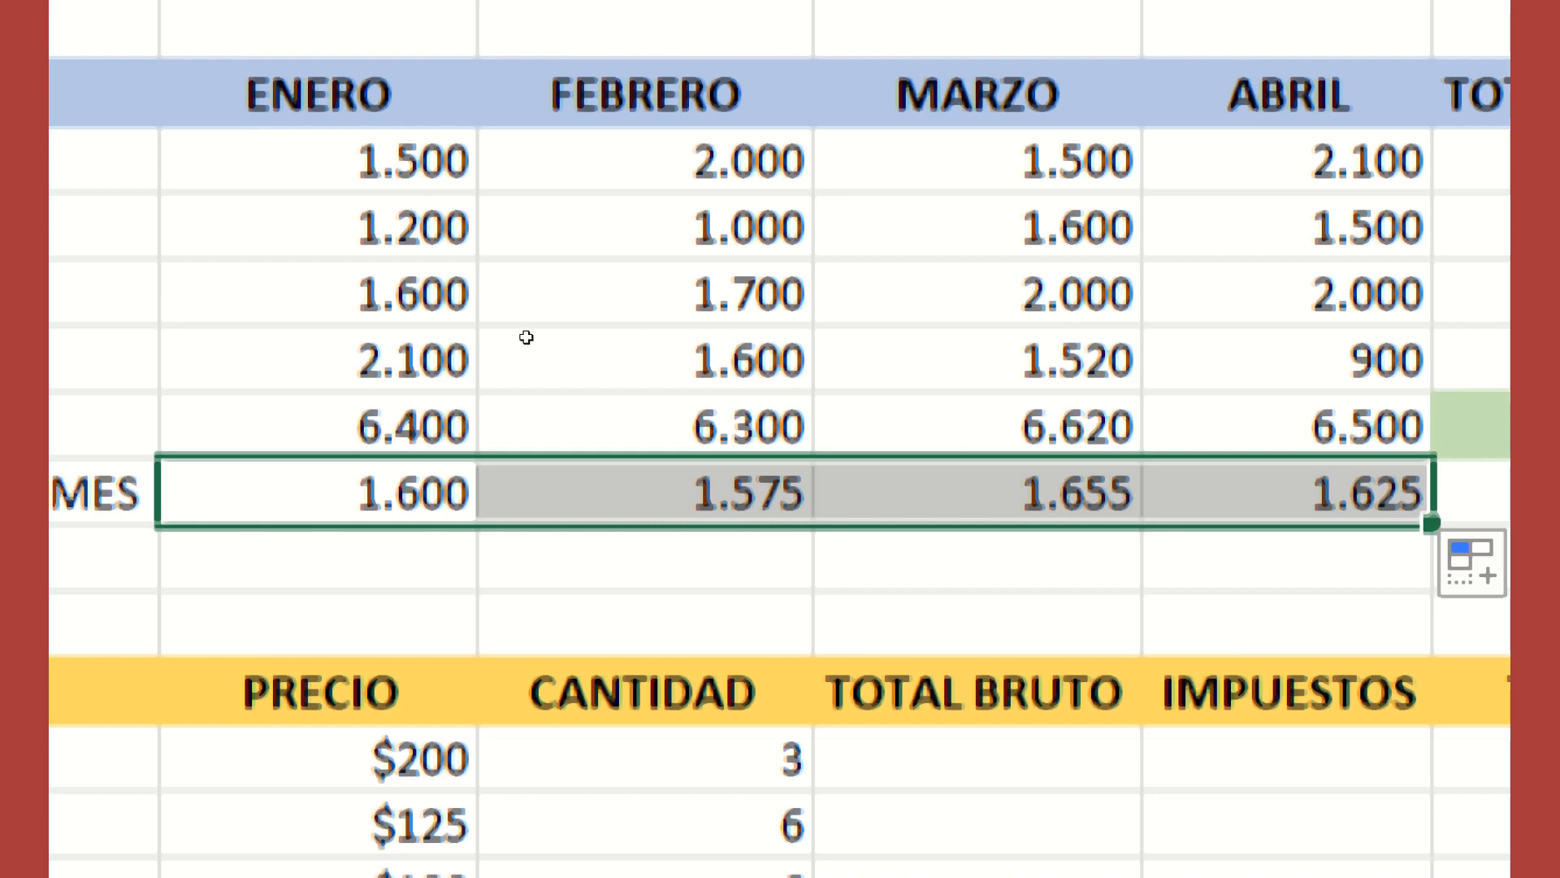
Step: Inspect the ranges used by the copied PROMEDIO formulas in E8 and F8 without changing them
key(Right)
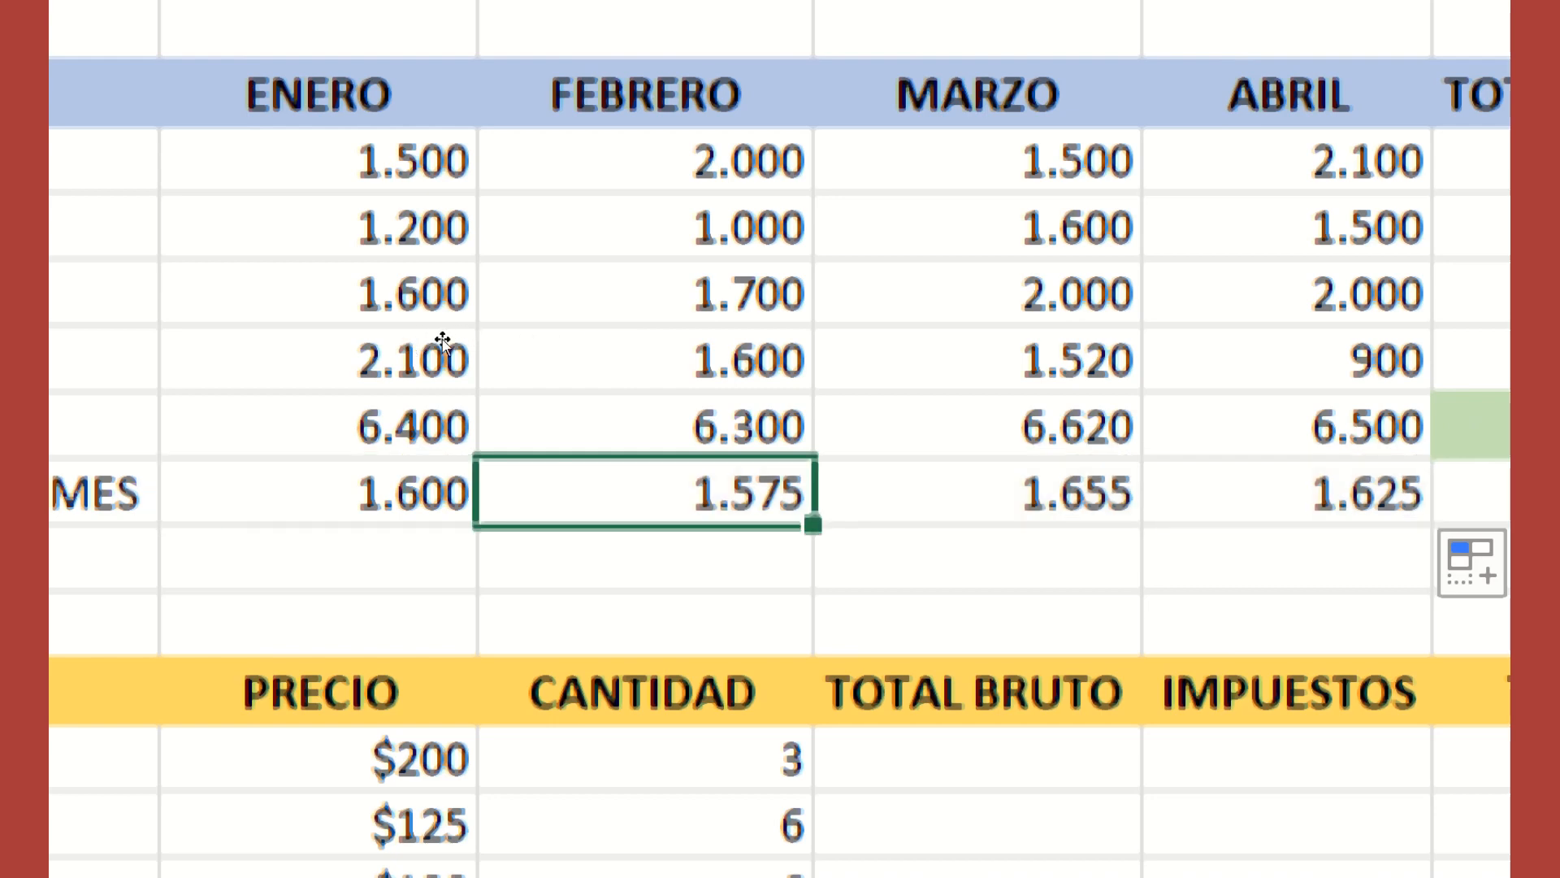
key(F2)
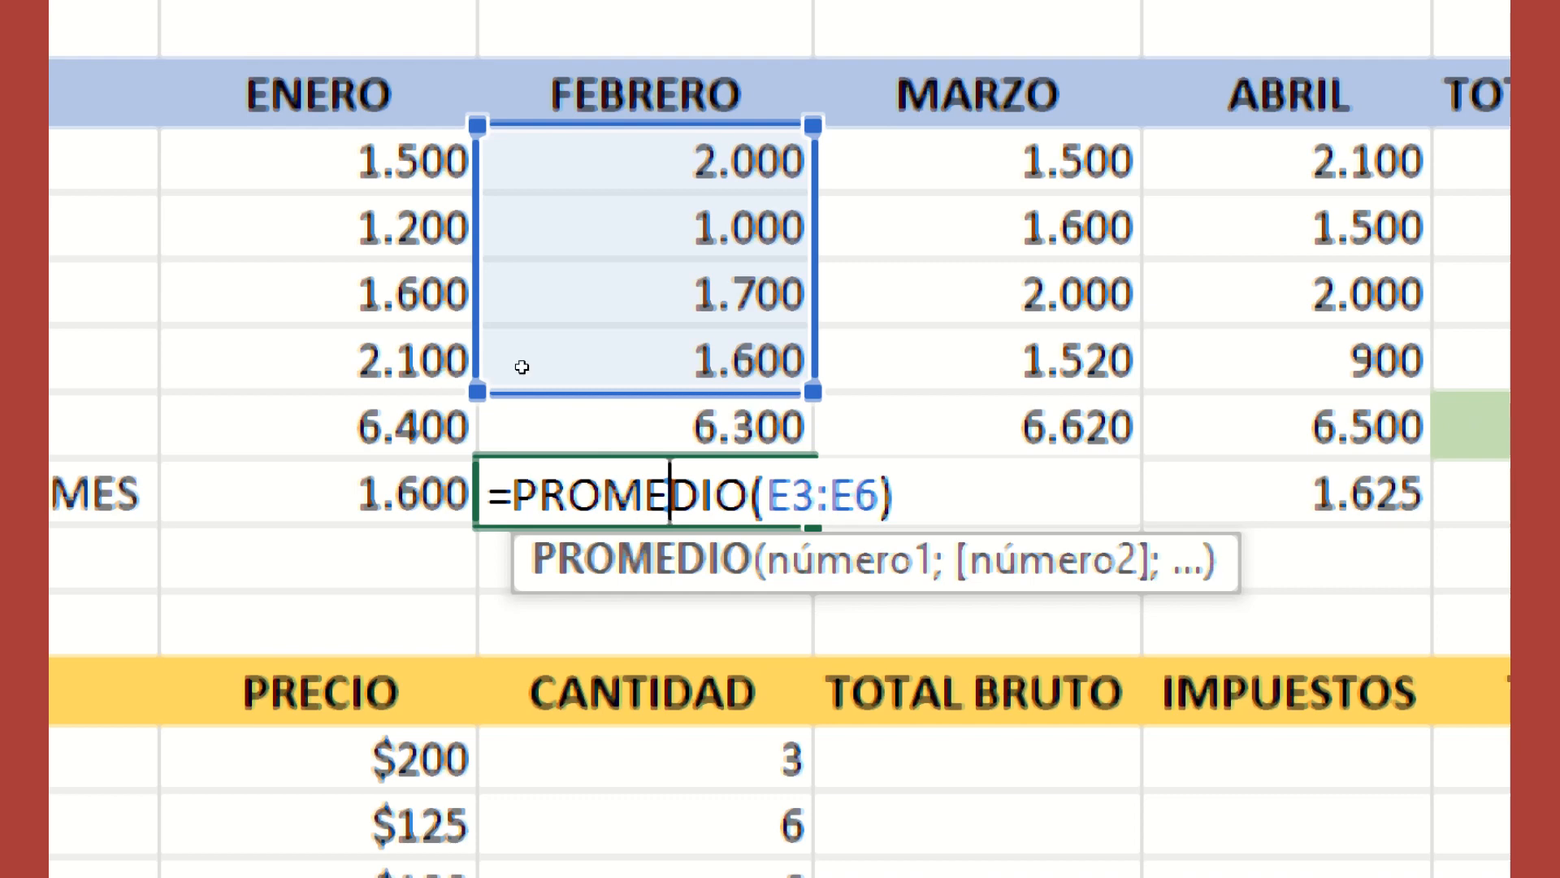
key(Escape)
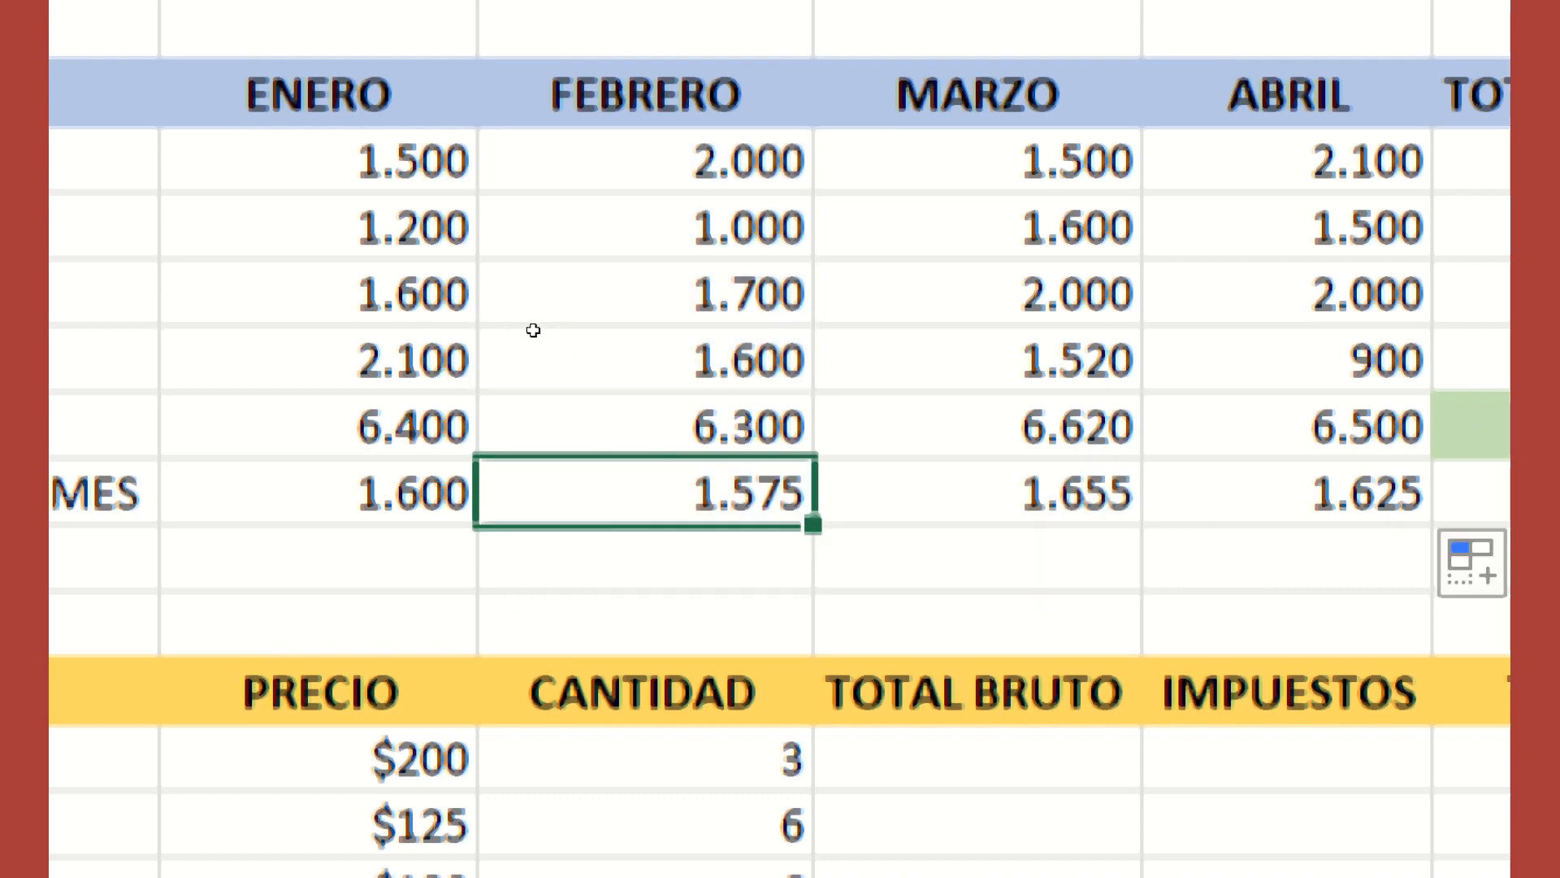
key(Right)
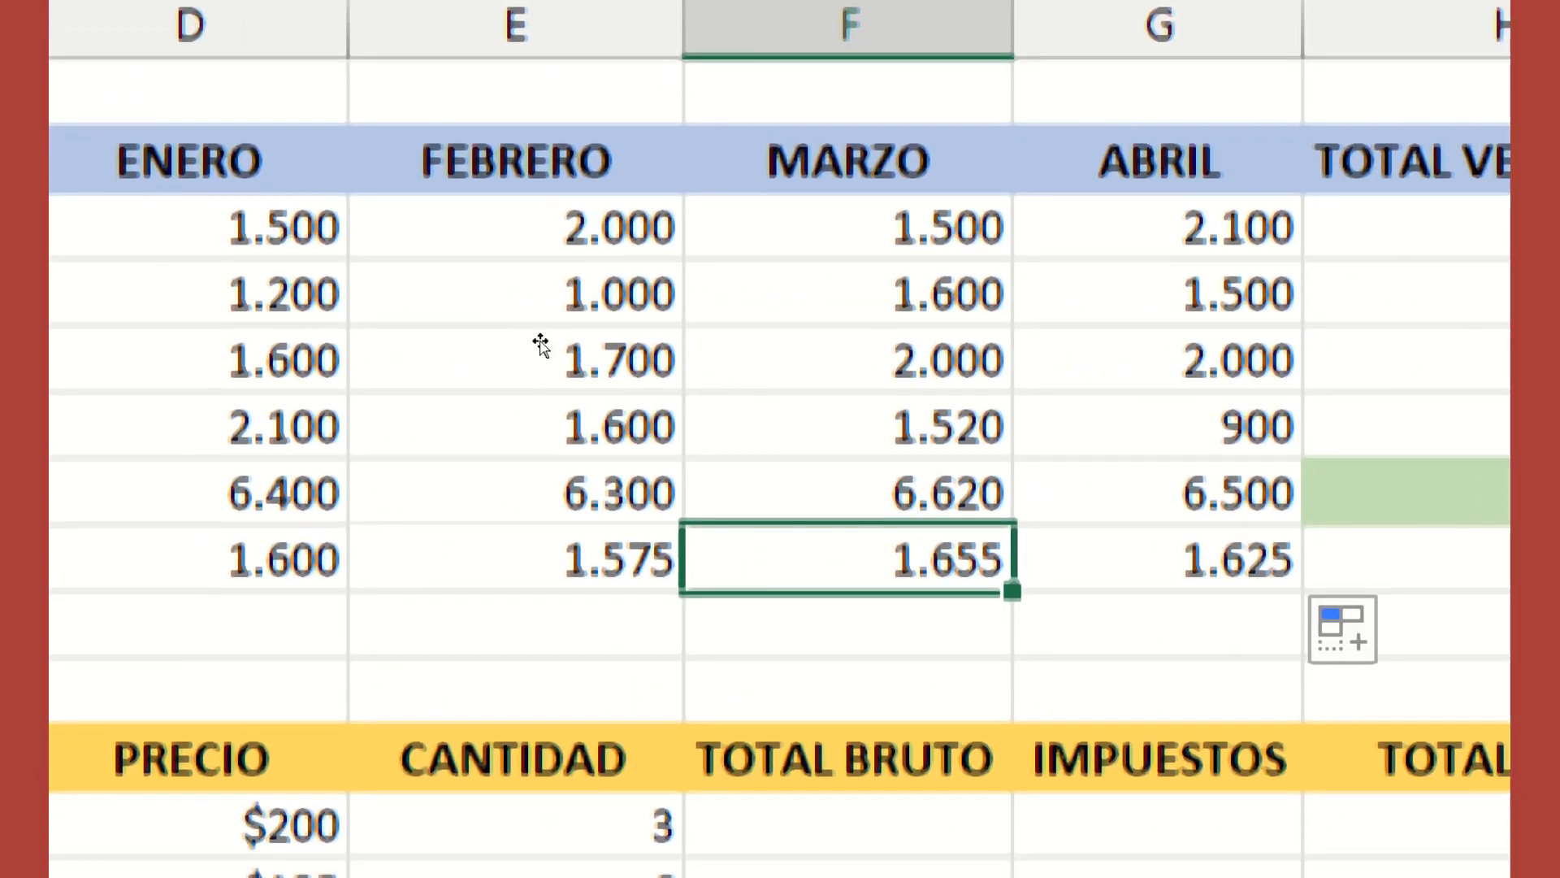
key(F2)
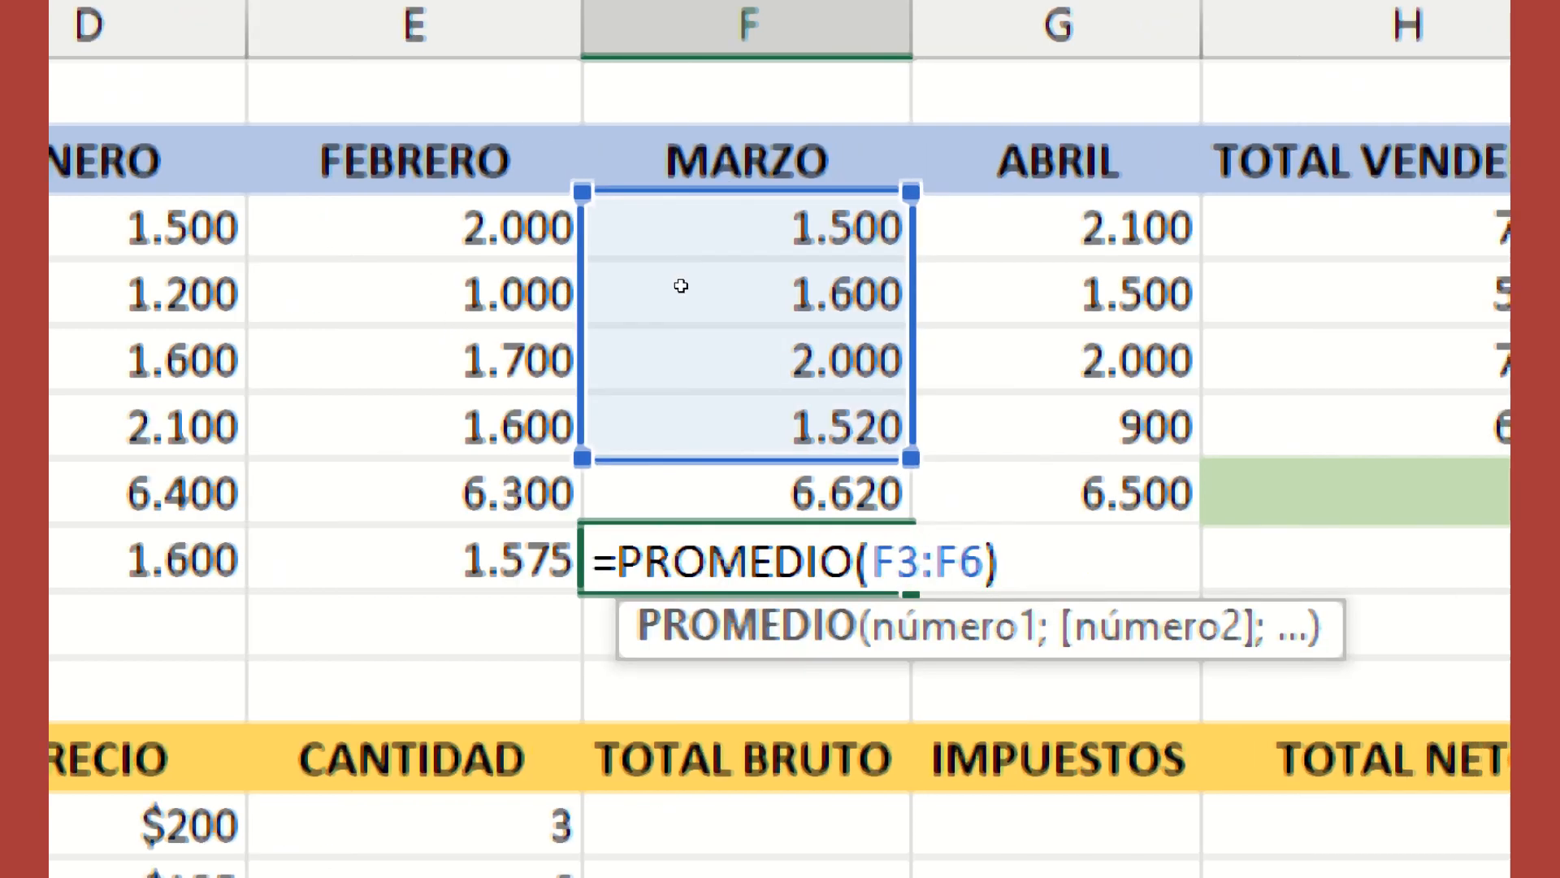
key(ctrl+Return)
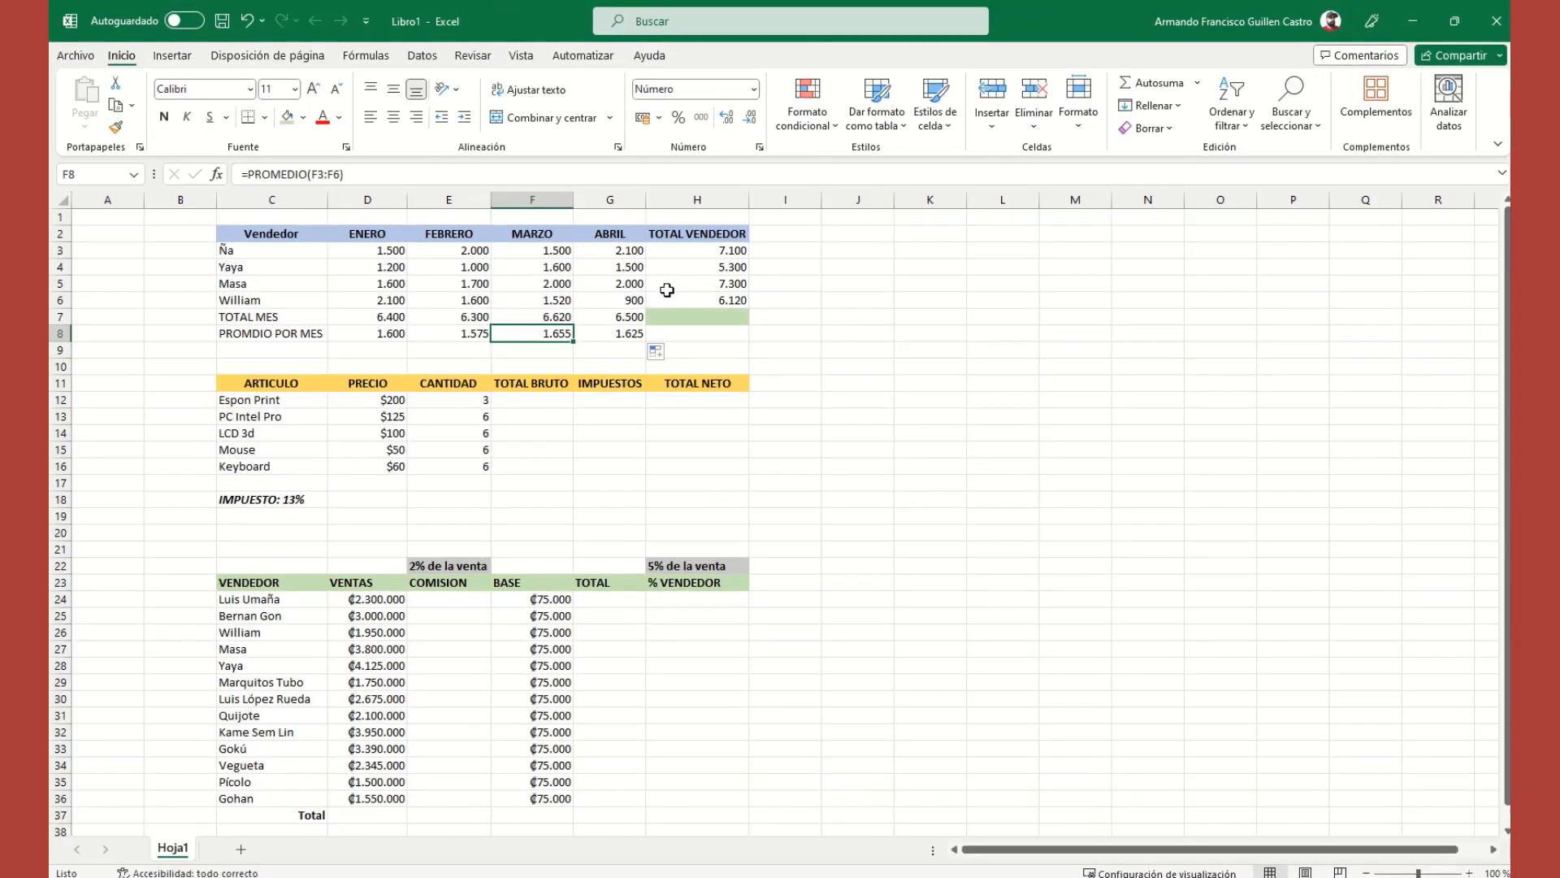
Step: Enter the header PROMEDIO VENDEDOR in I2 and autofit column I to its text
click(803, 232)
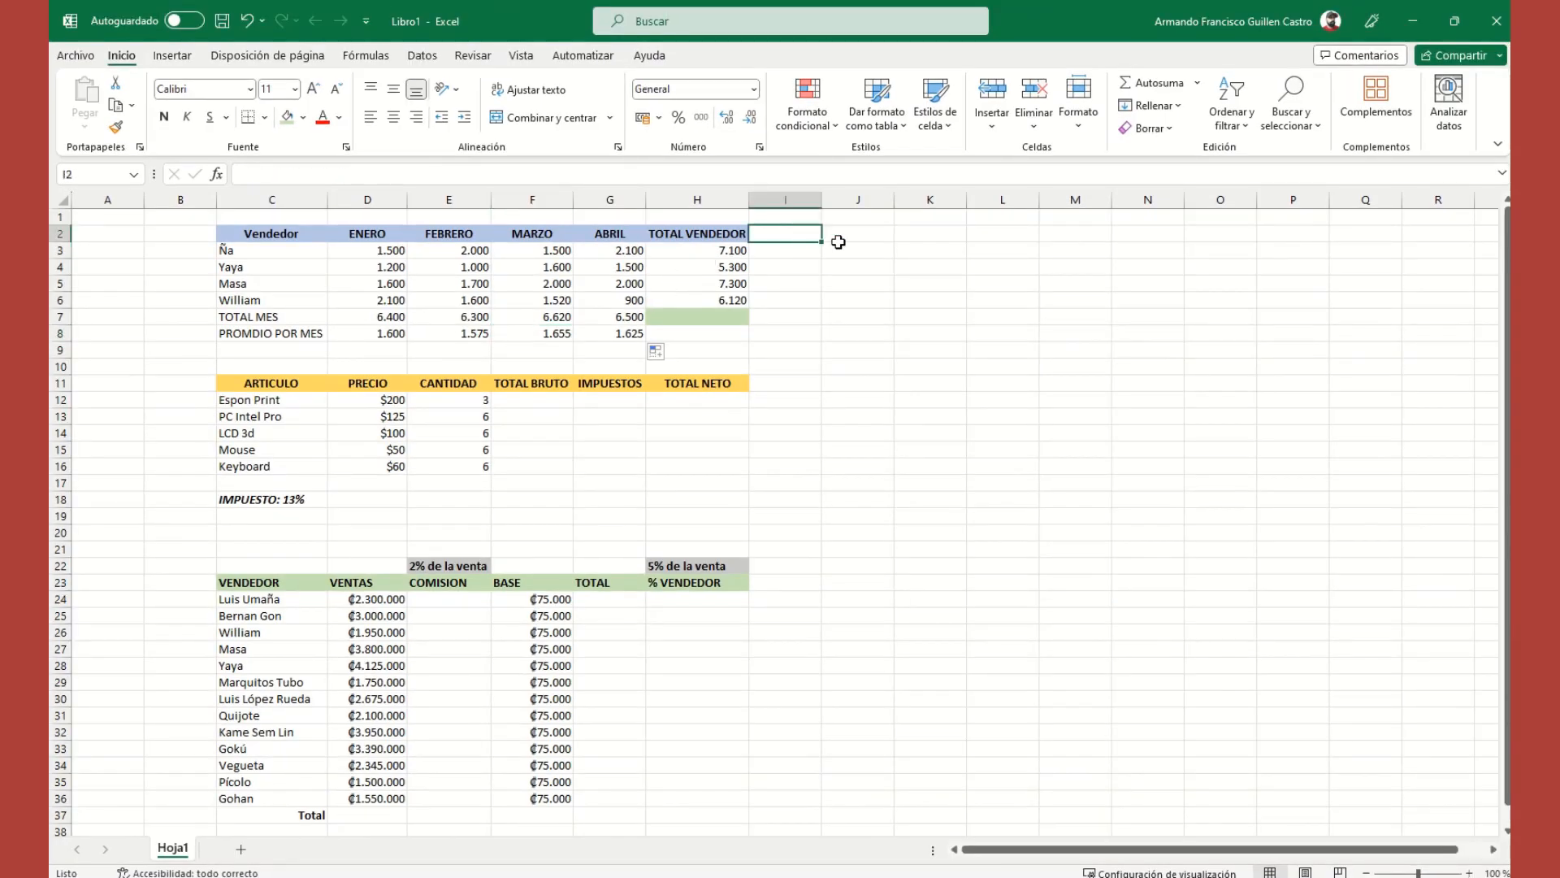
text(p)
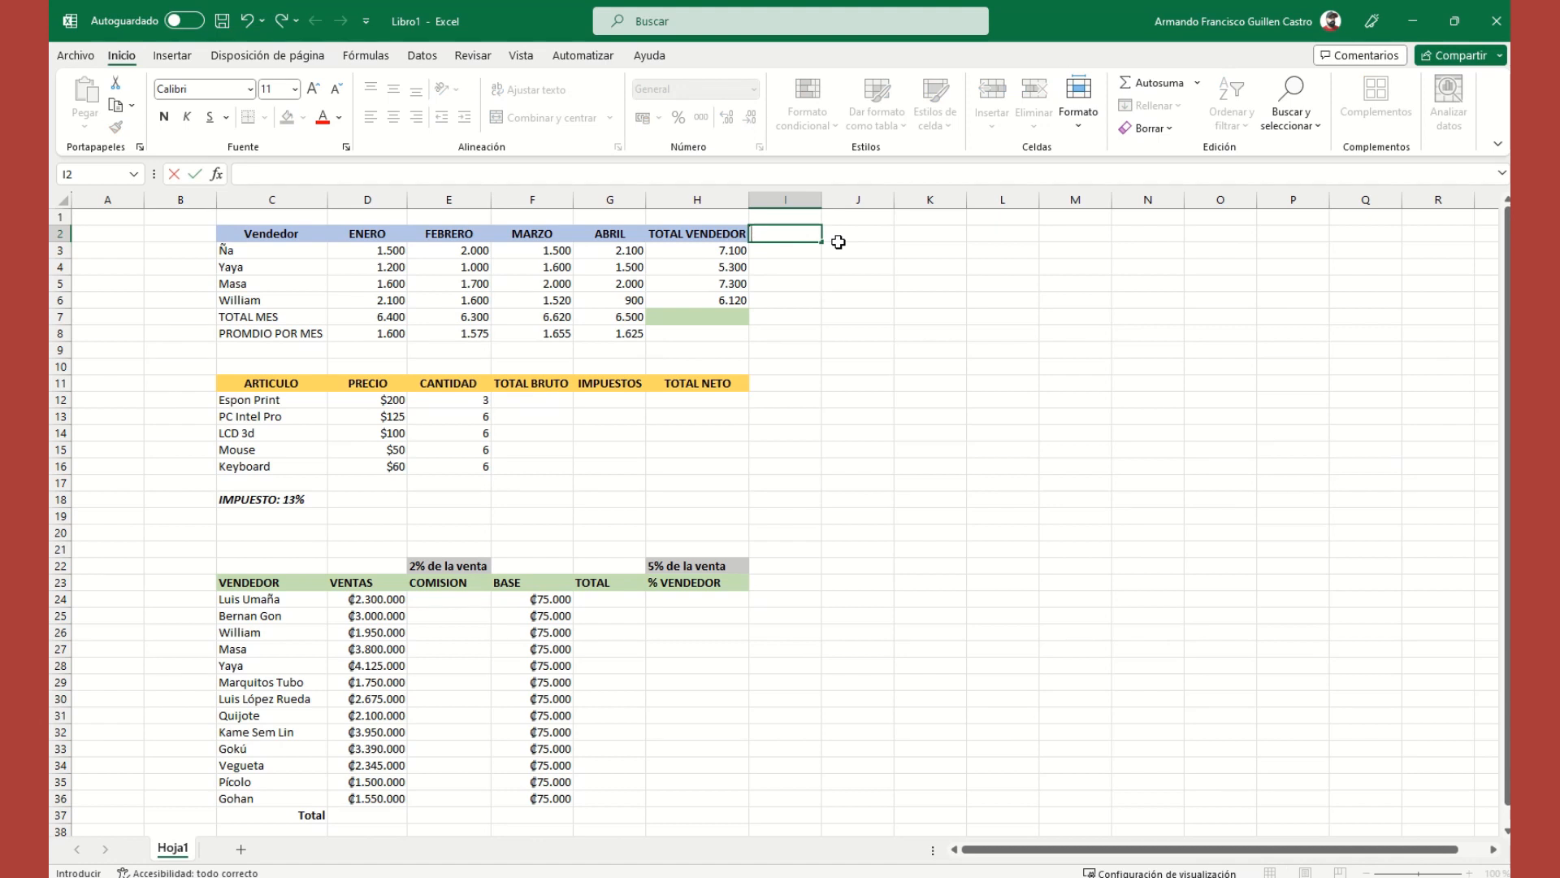
text(RMEDI)
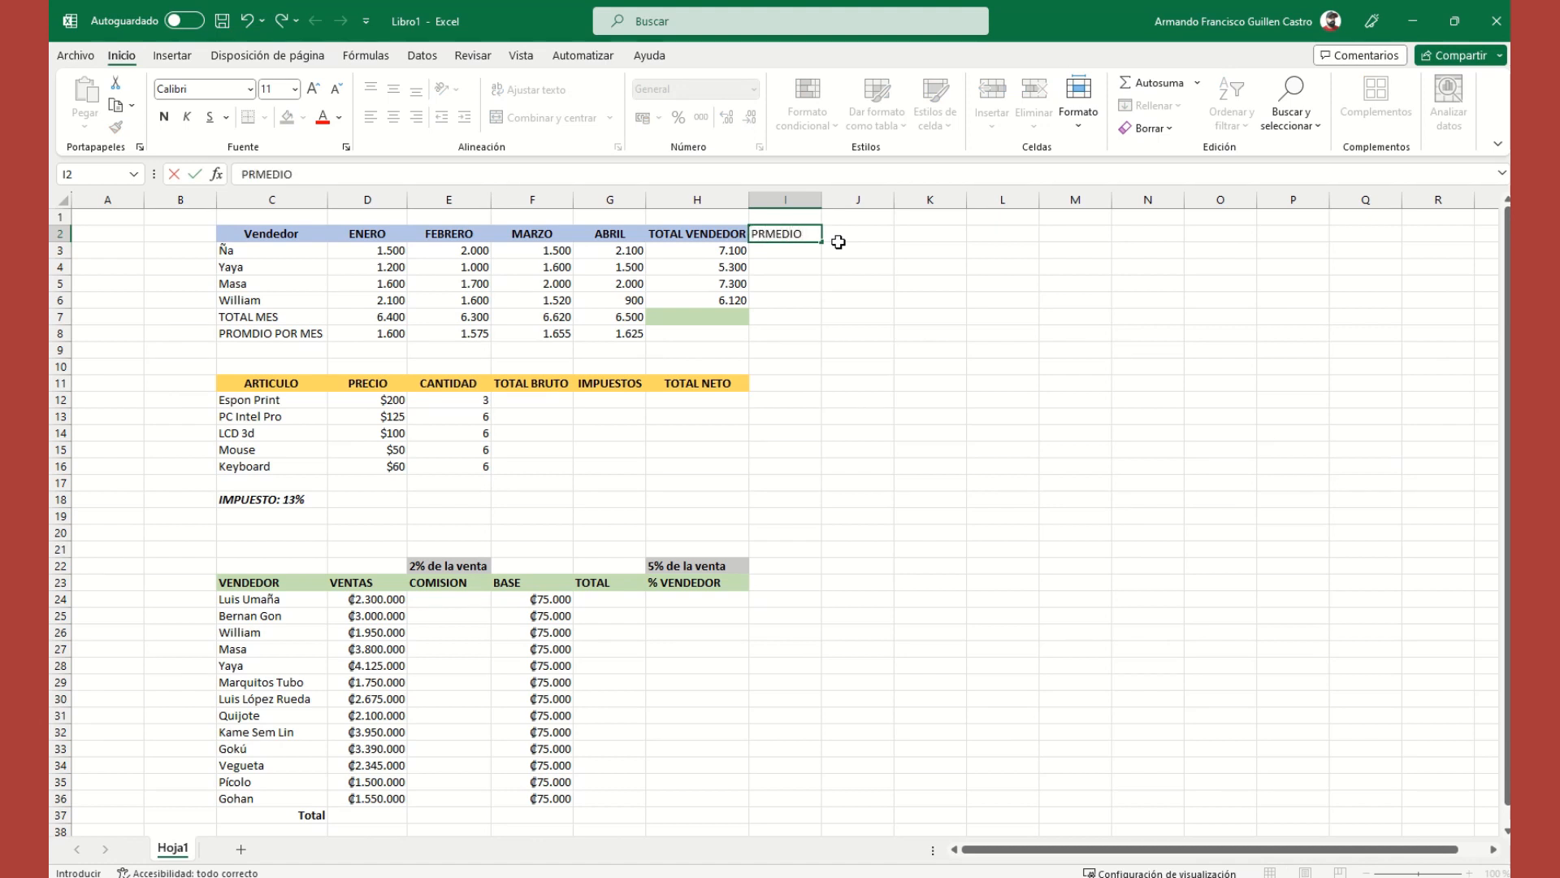
text(OMEDIO VENDEDOR)
key(Return)
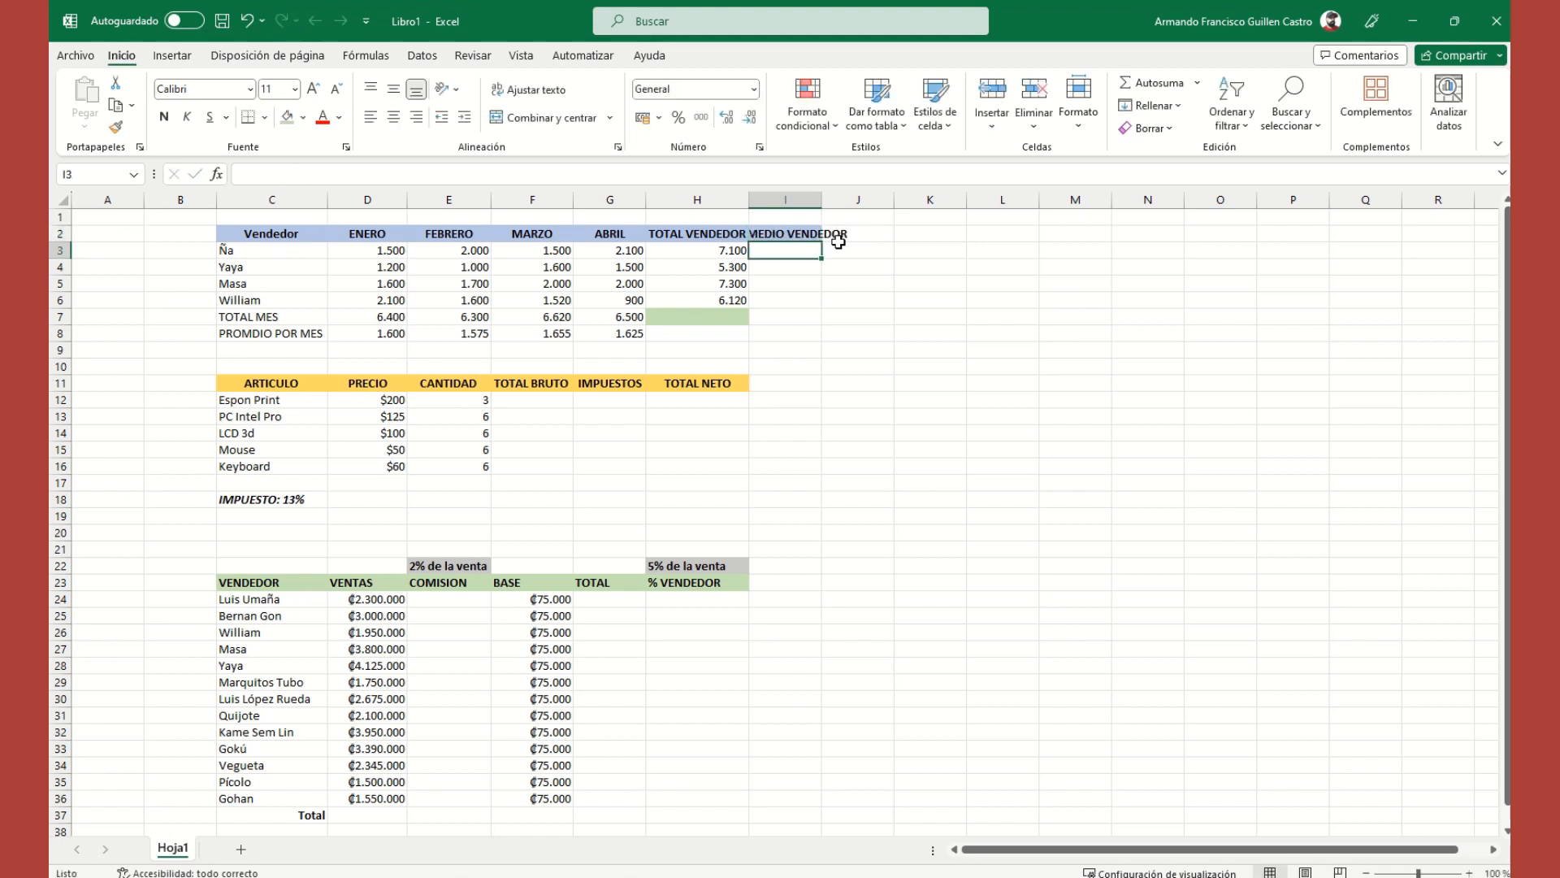
double_click(818, 203)
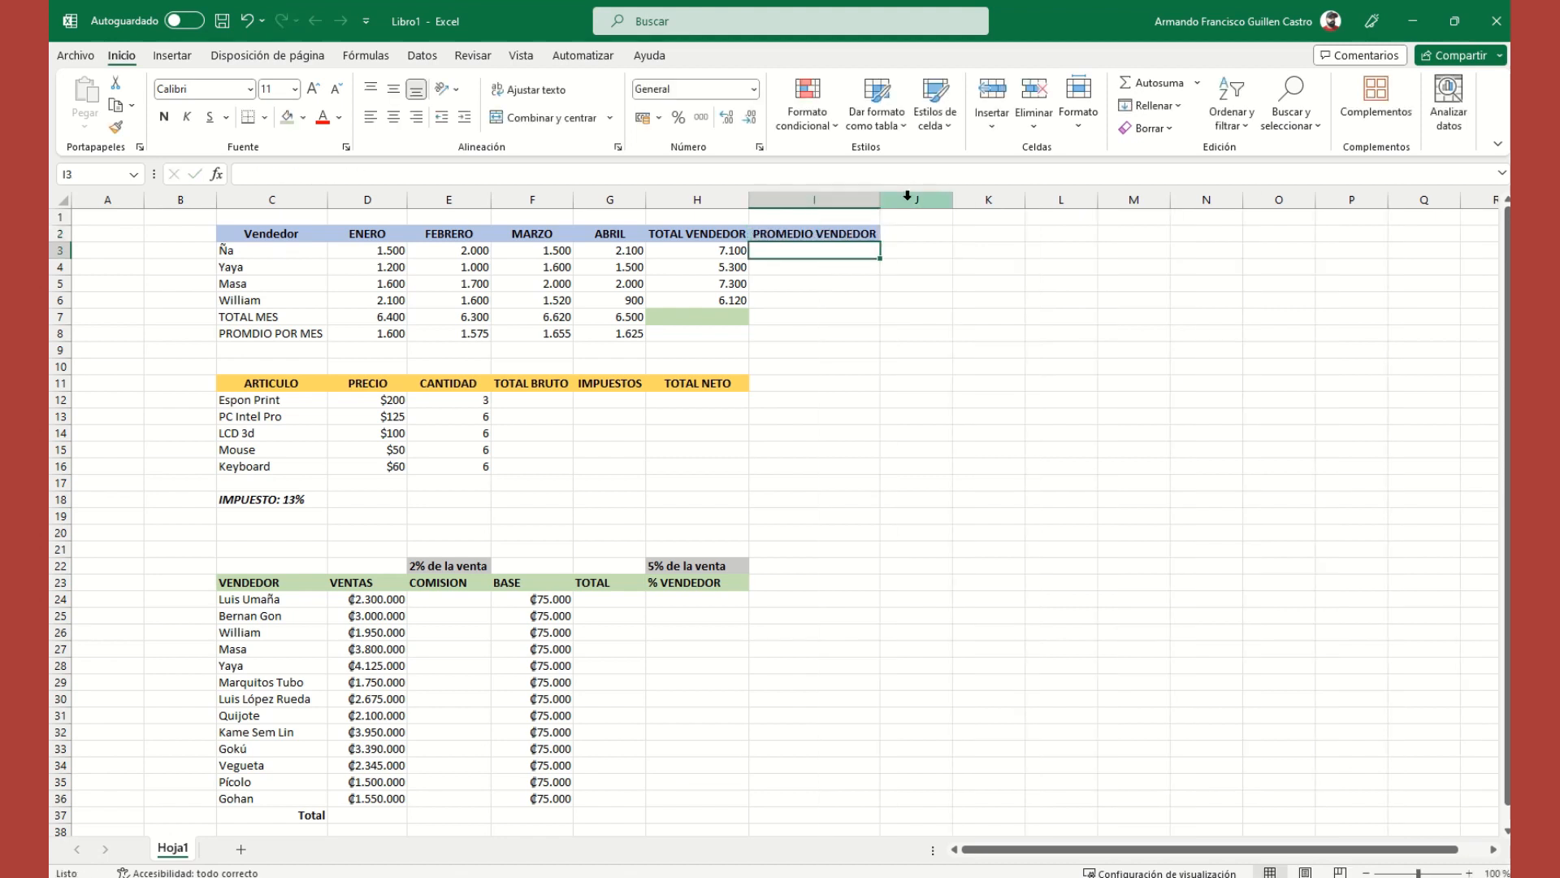
Step: Calculate the first seller's average in I3 with the Promedio function over the four months D3:G3, excluding the seller total
click(1197, 83)
click(1172, 131)
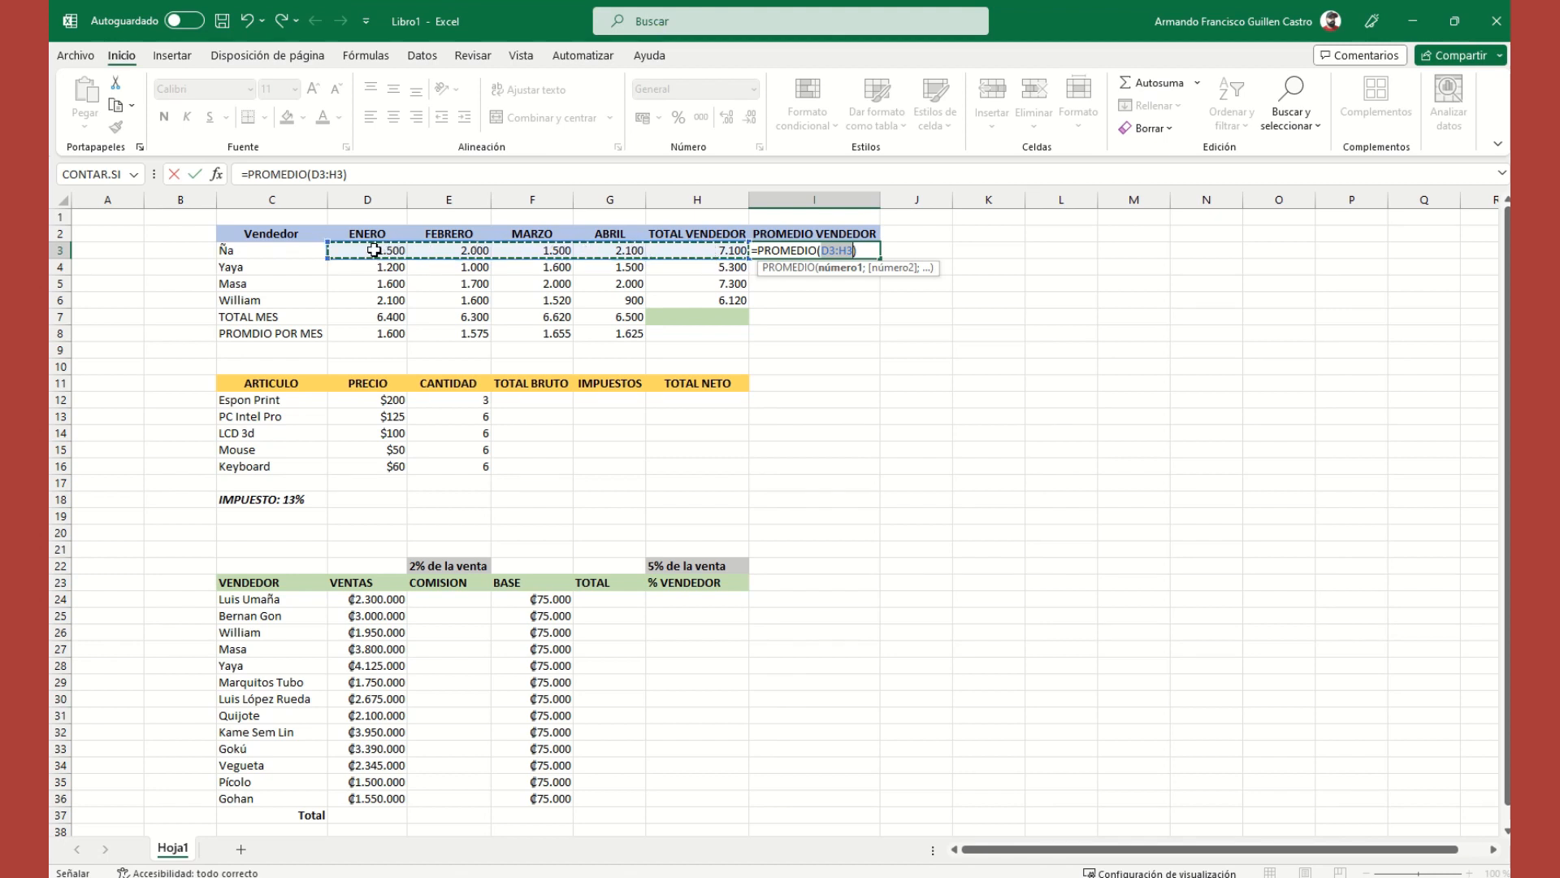
drag(373, 250, 583, 253)
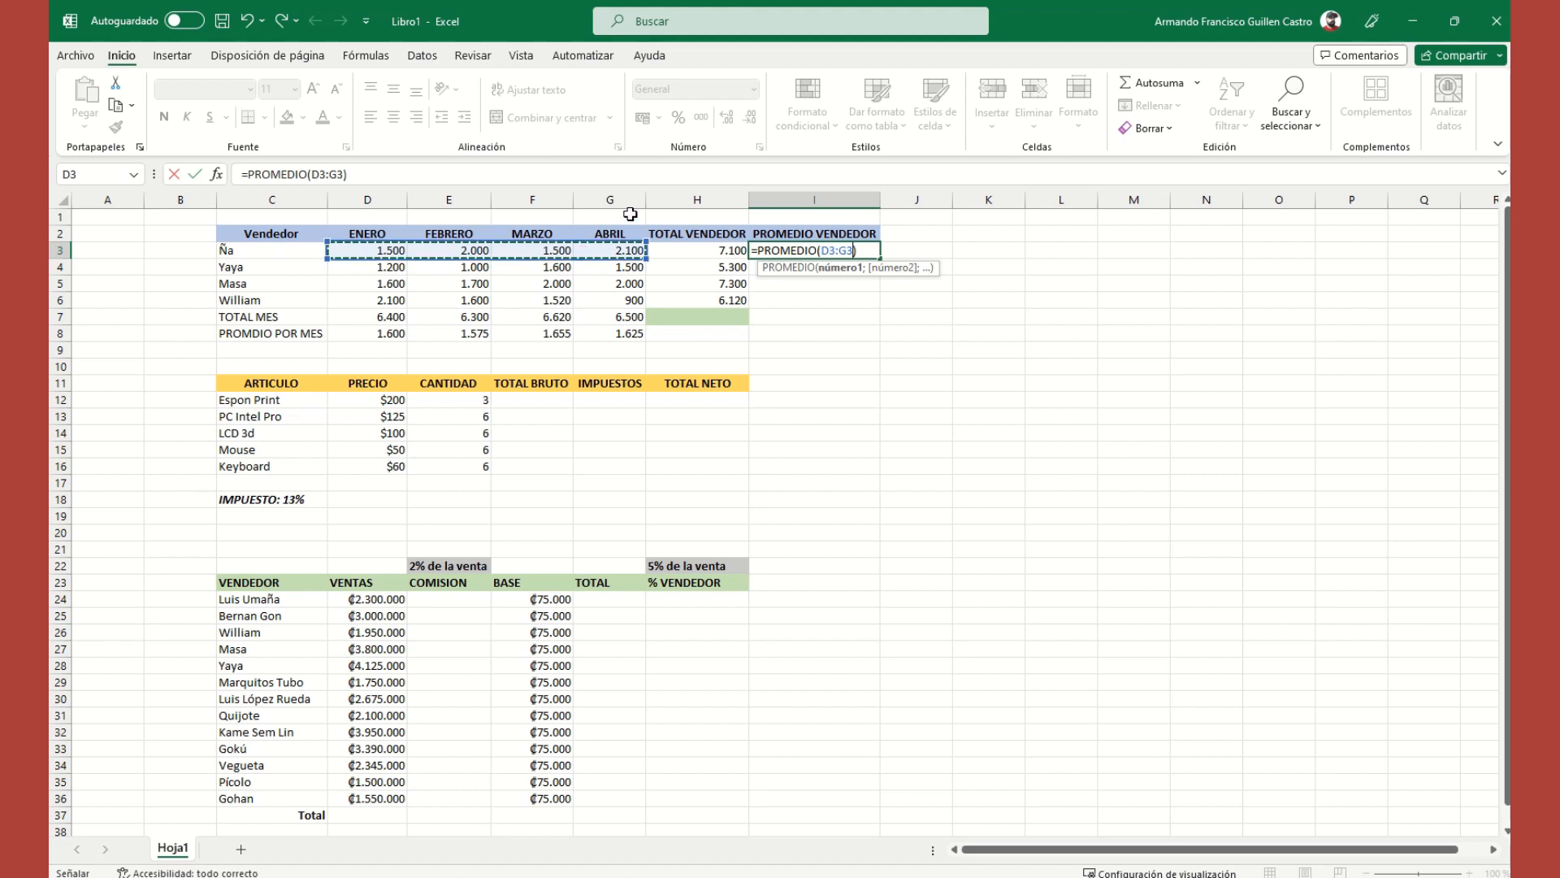
key(Return)
click(779, 251)
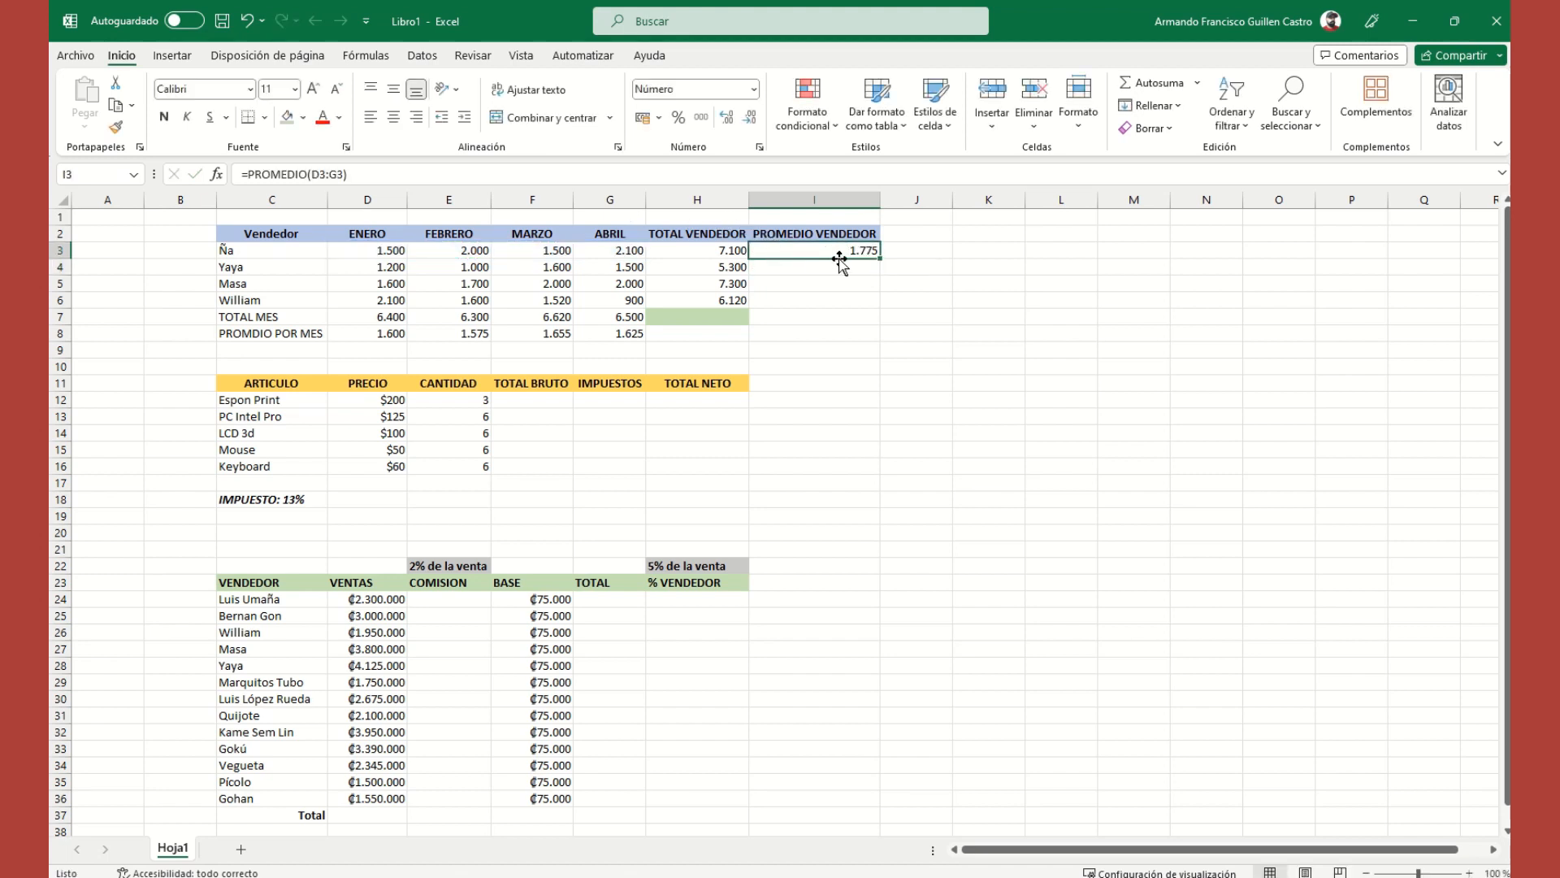
Step: Fill the first seller's average formula in I3 down to the remaining sellers through I6
double_click(785, 250)
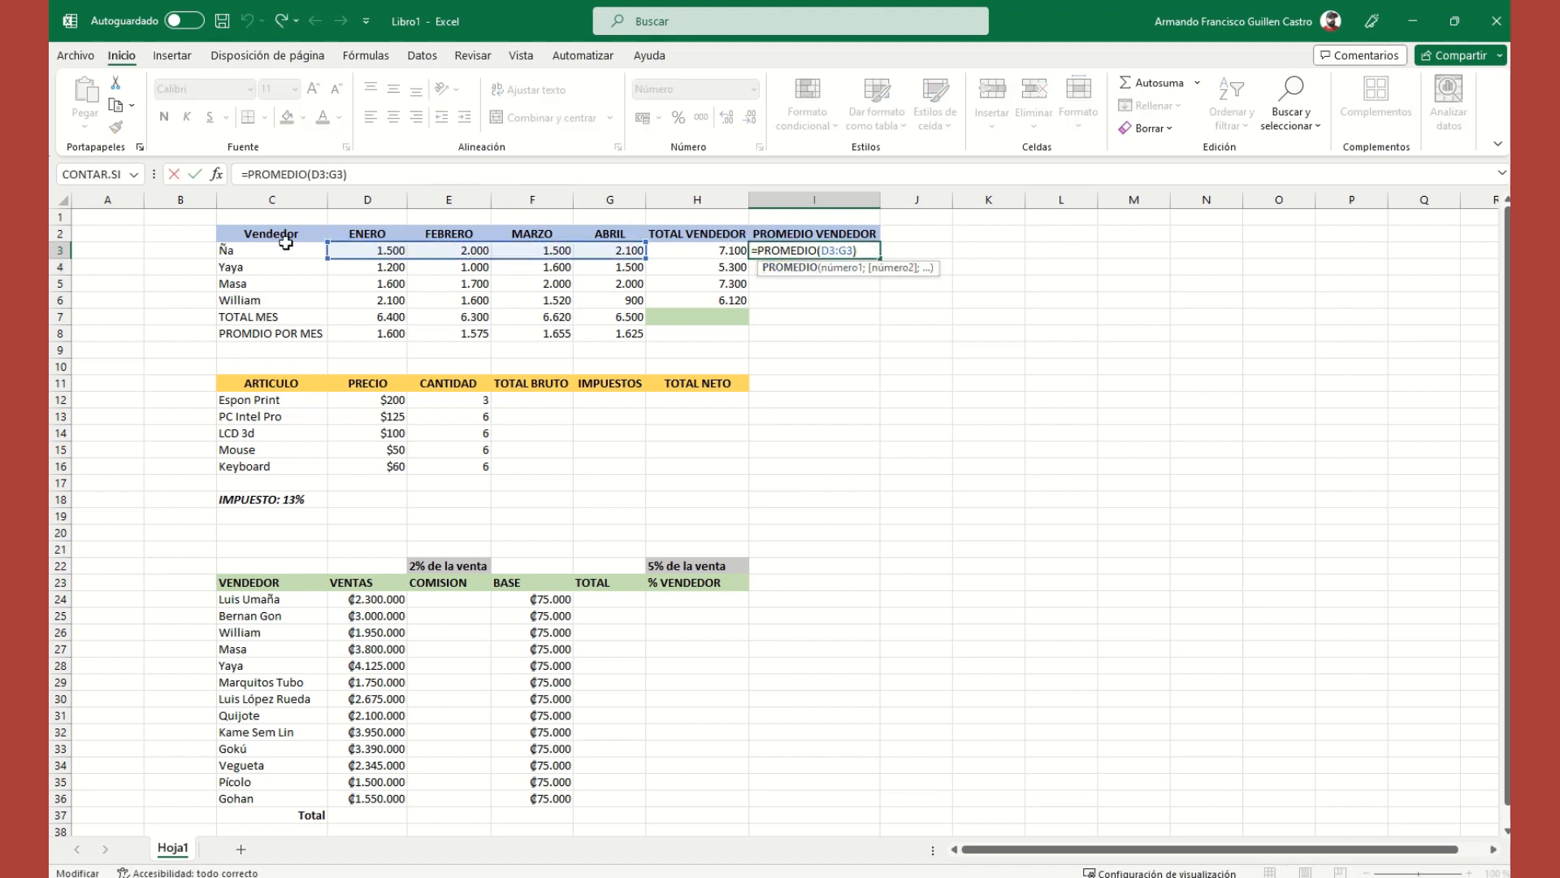
key(Escape)
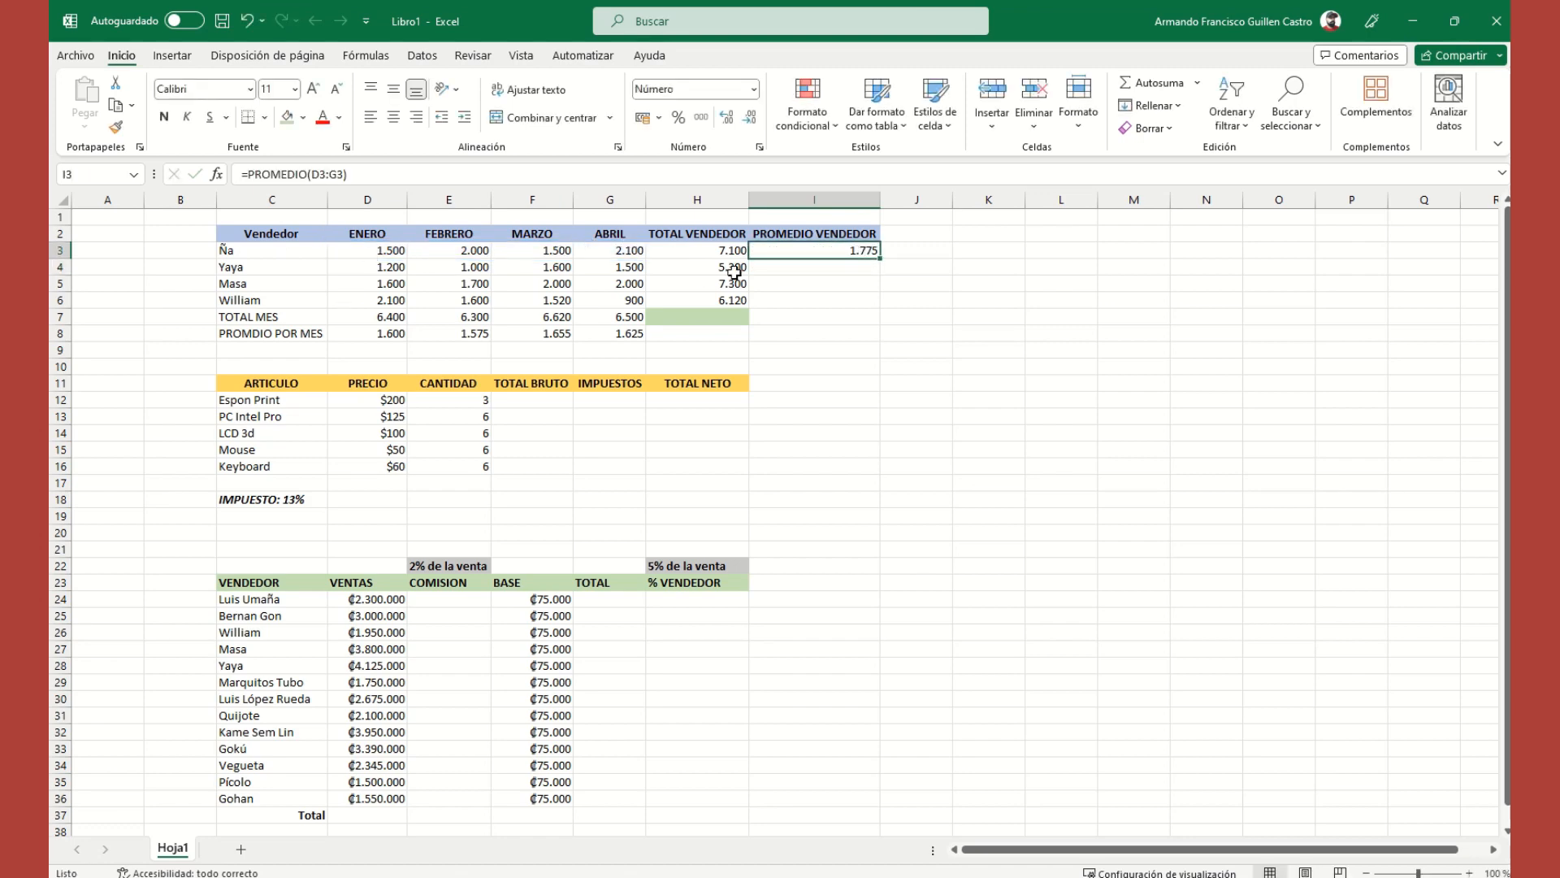
click(814, 267)
click(823, 249)
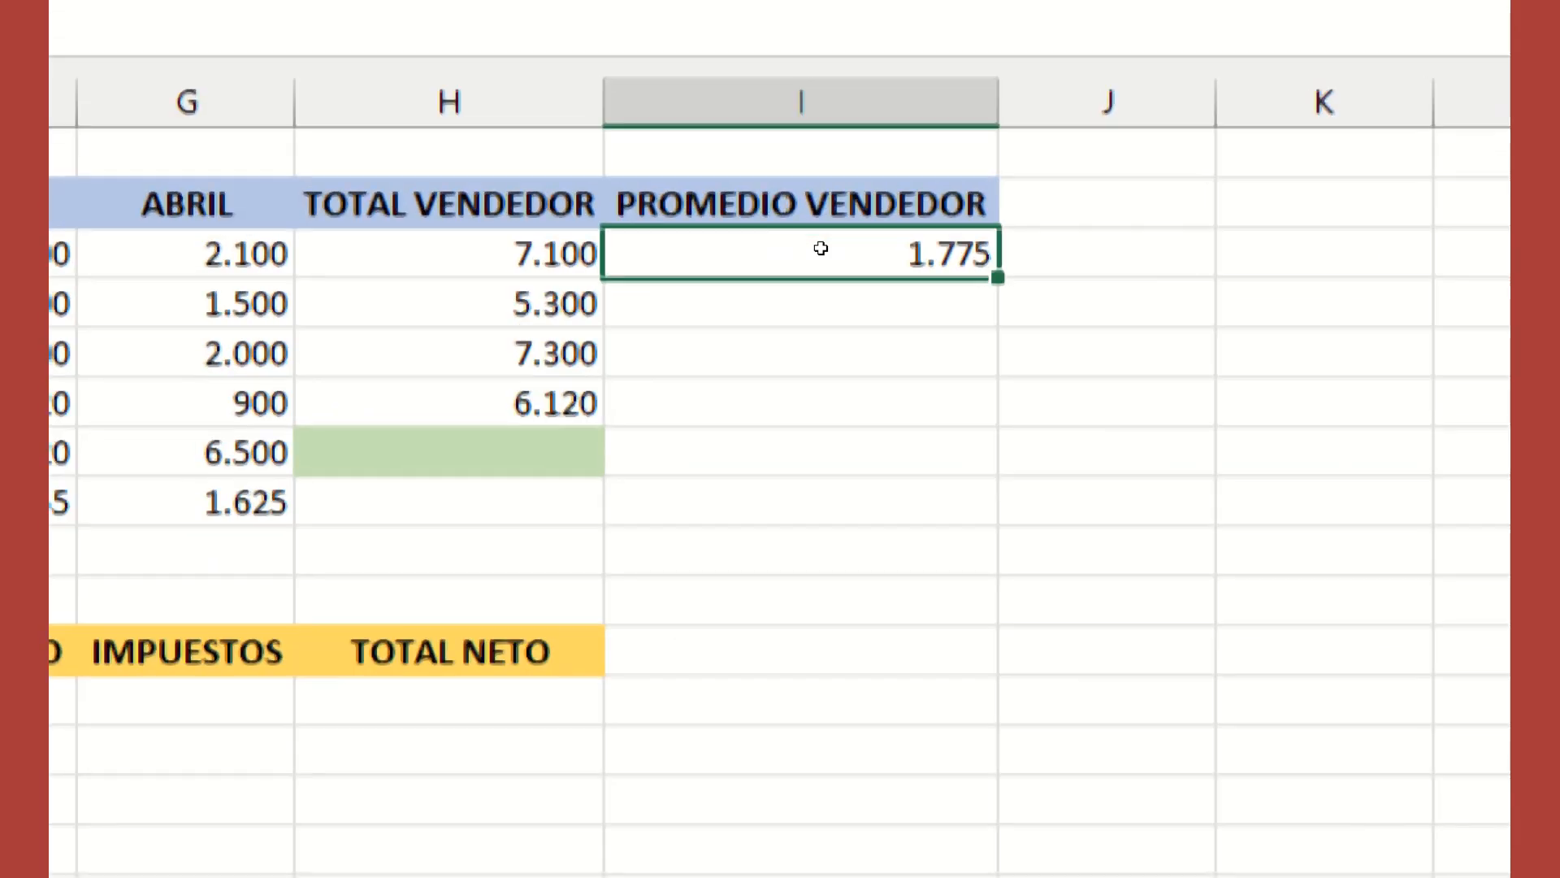
double_click(820, 248)
key(Escape)
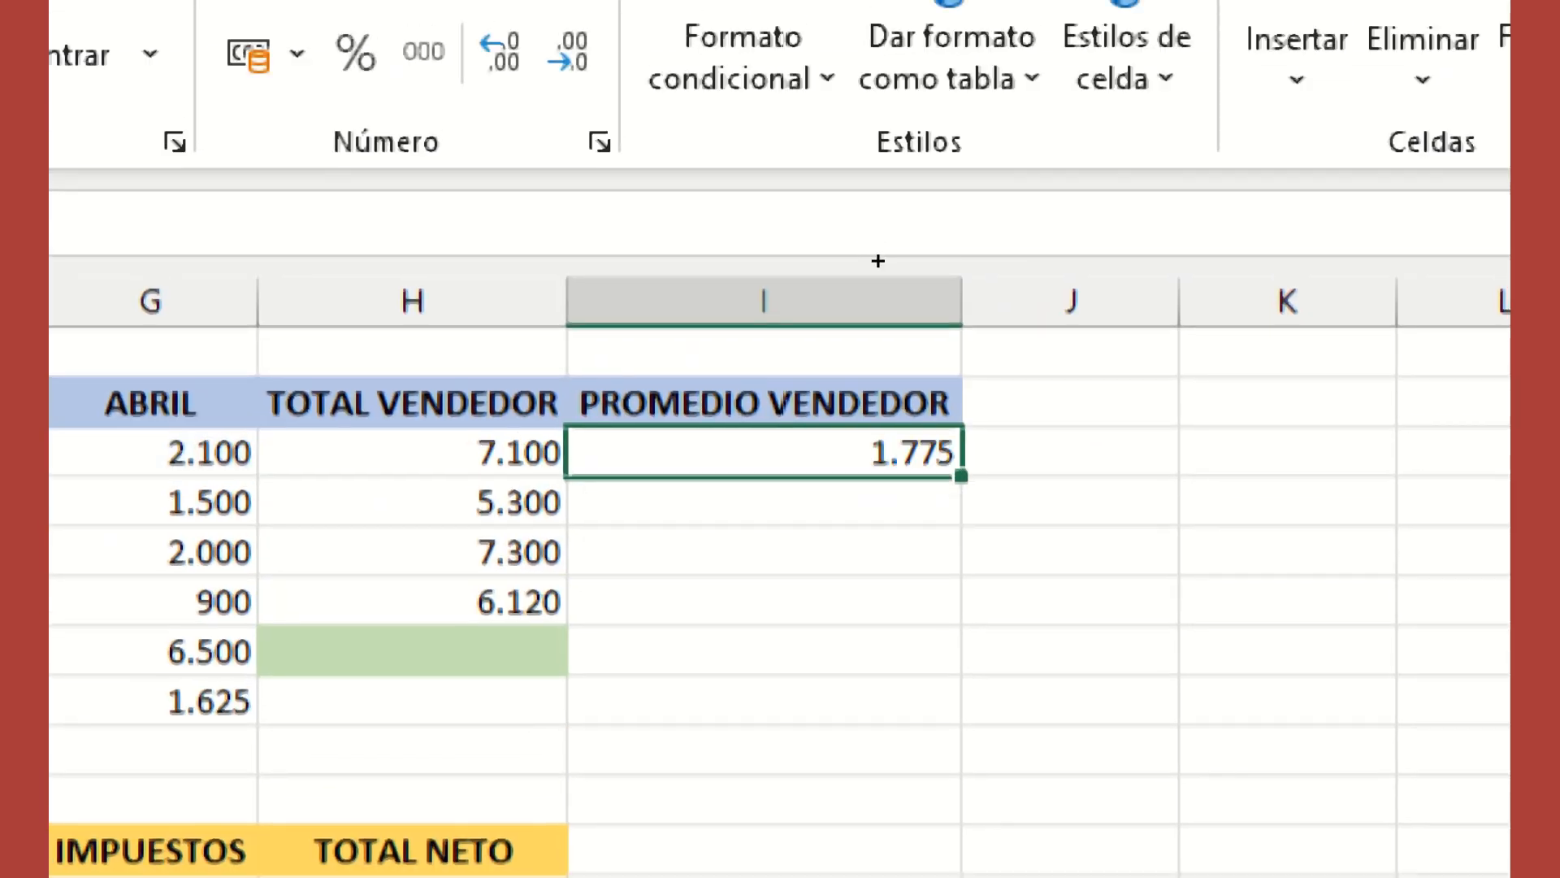
drag(881, 260, 876, 303)
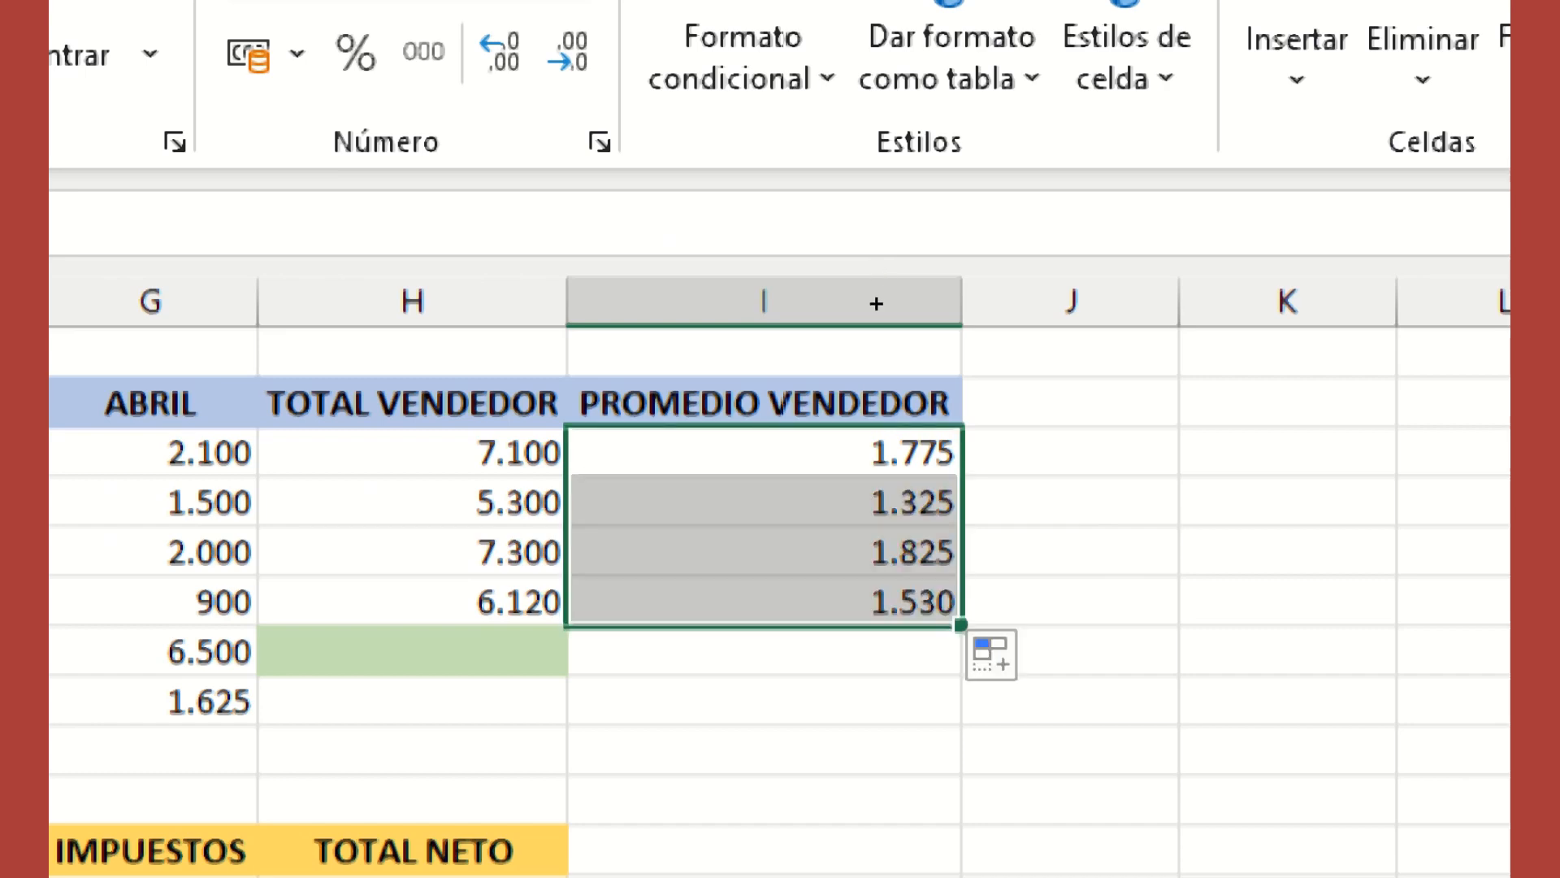
click(860, 651)
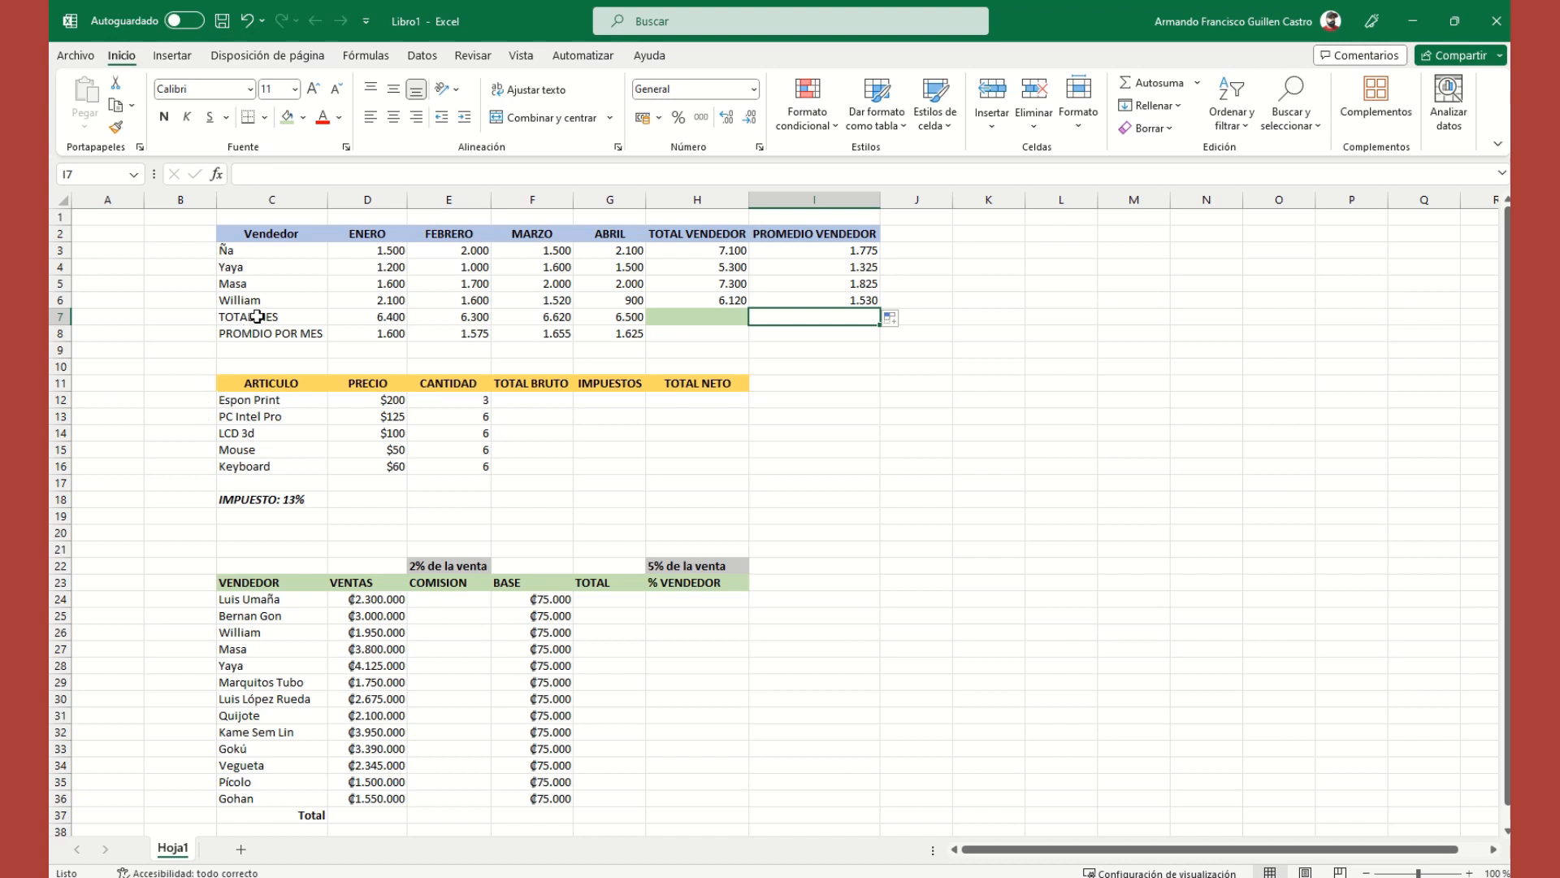
Step: Make the TOTAL MES and PROMDIO POR MES labels in C7:C8 bold
drag(254, 317, 269, 327)
click(163, 116)
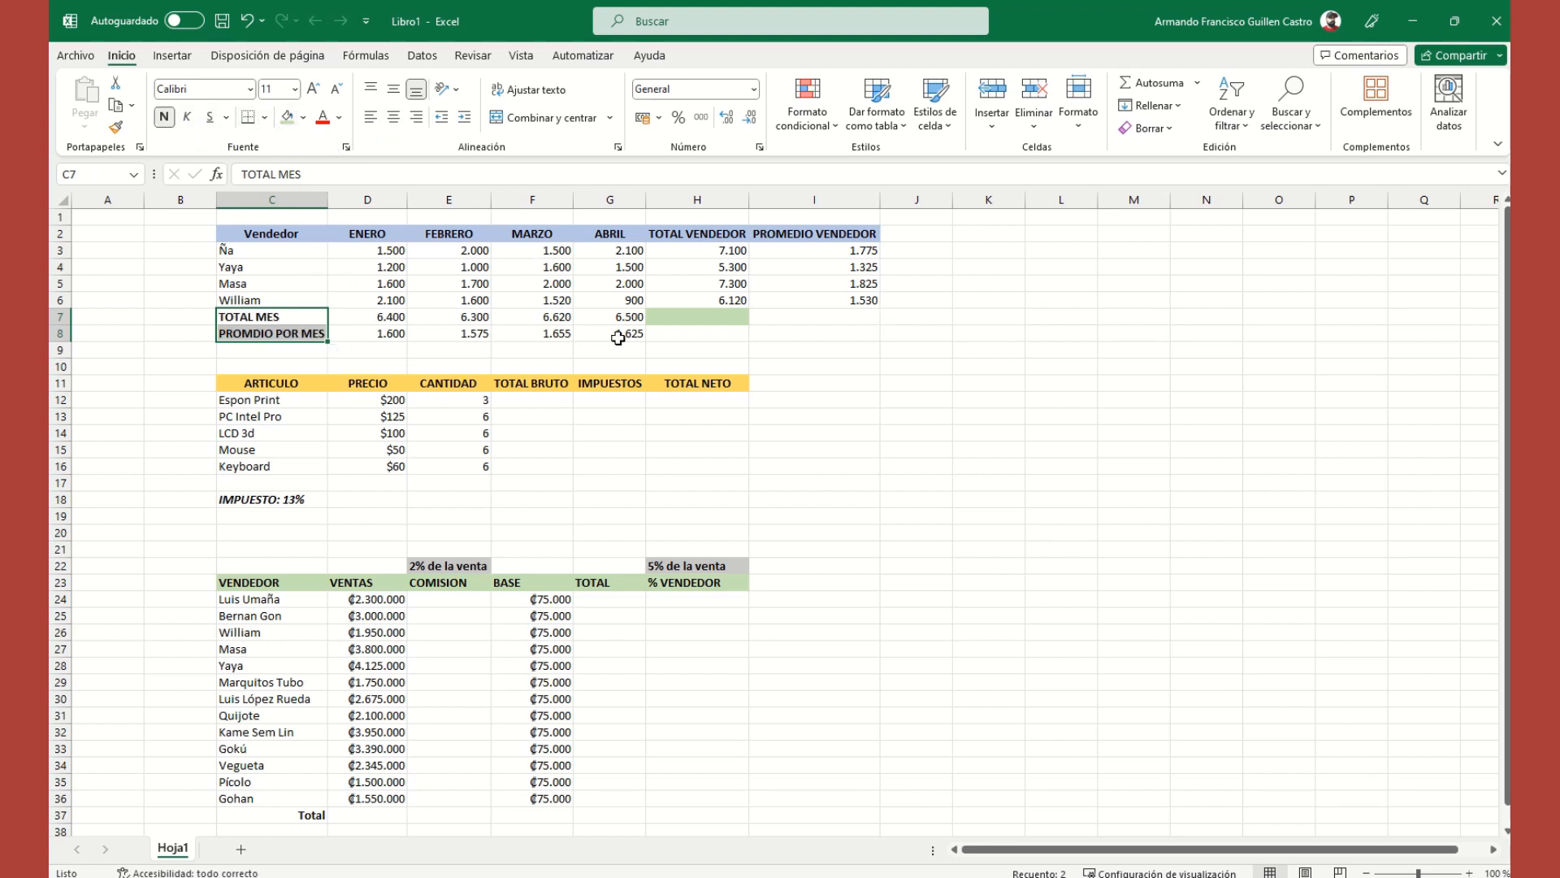
click(1200, 83)
click(1217, 61)
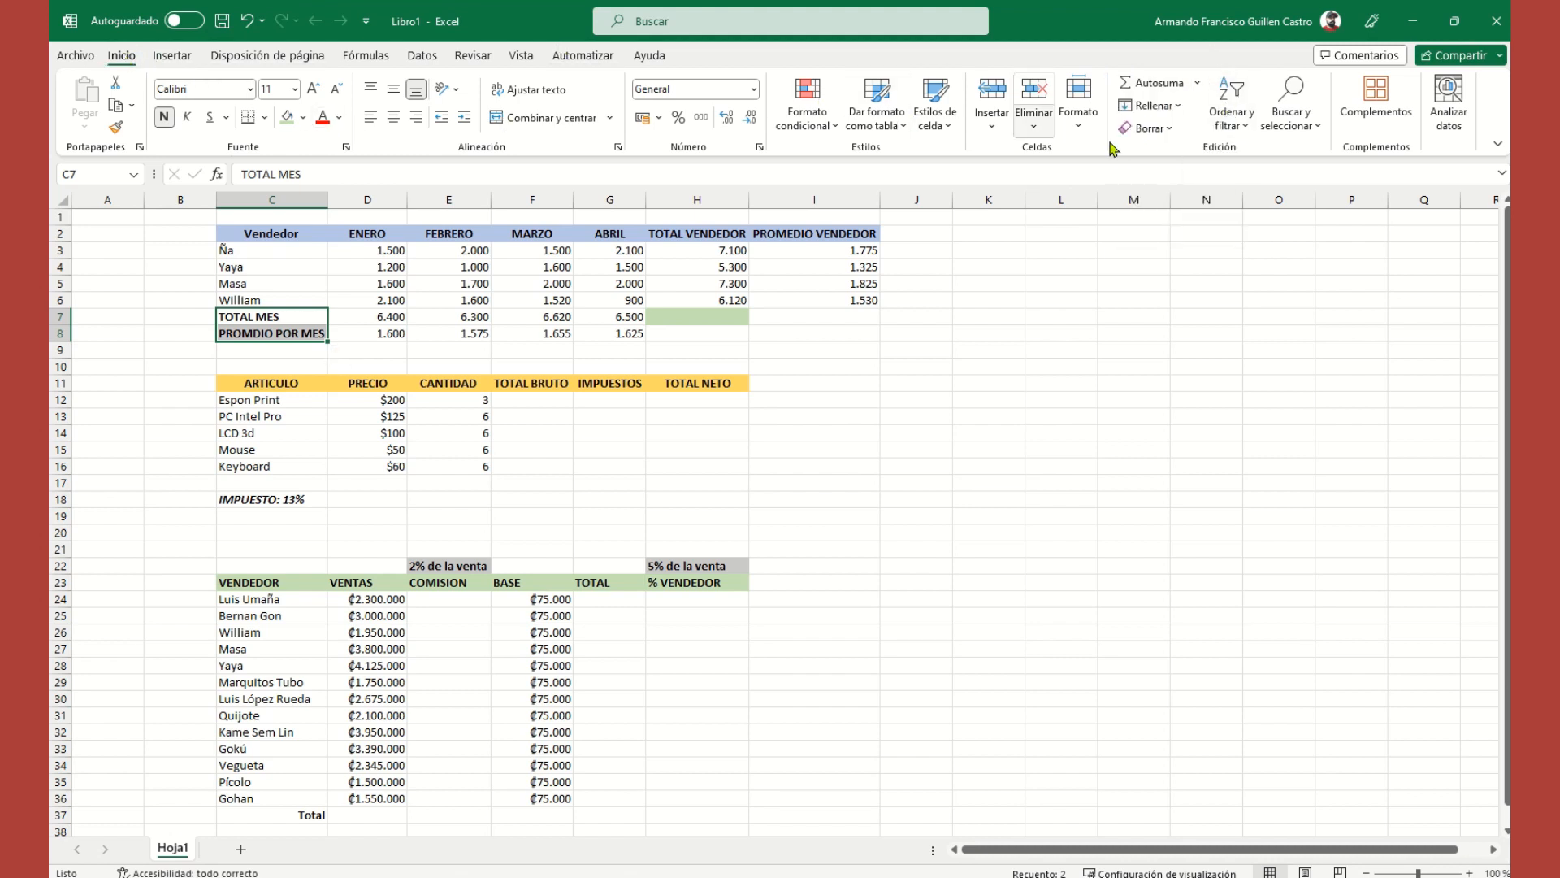
click(1198, 83)
click(1072, 312)
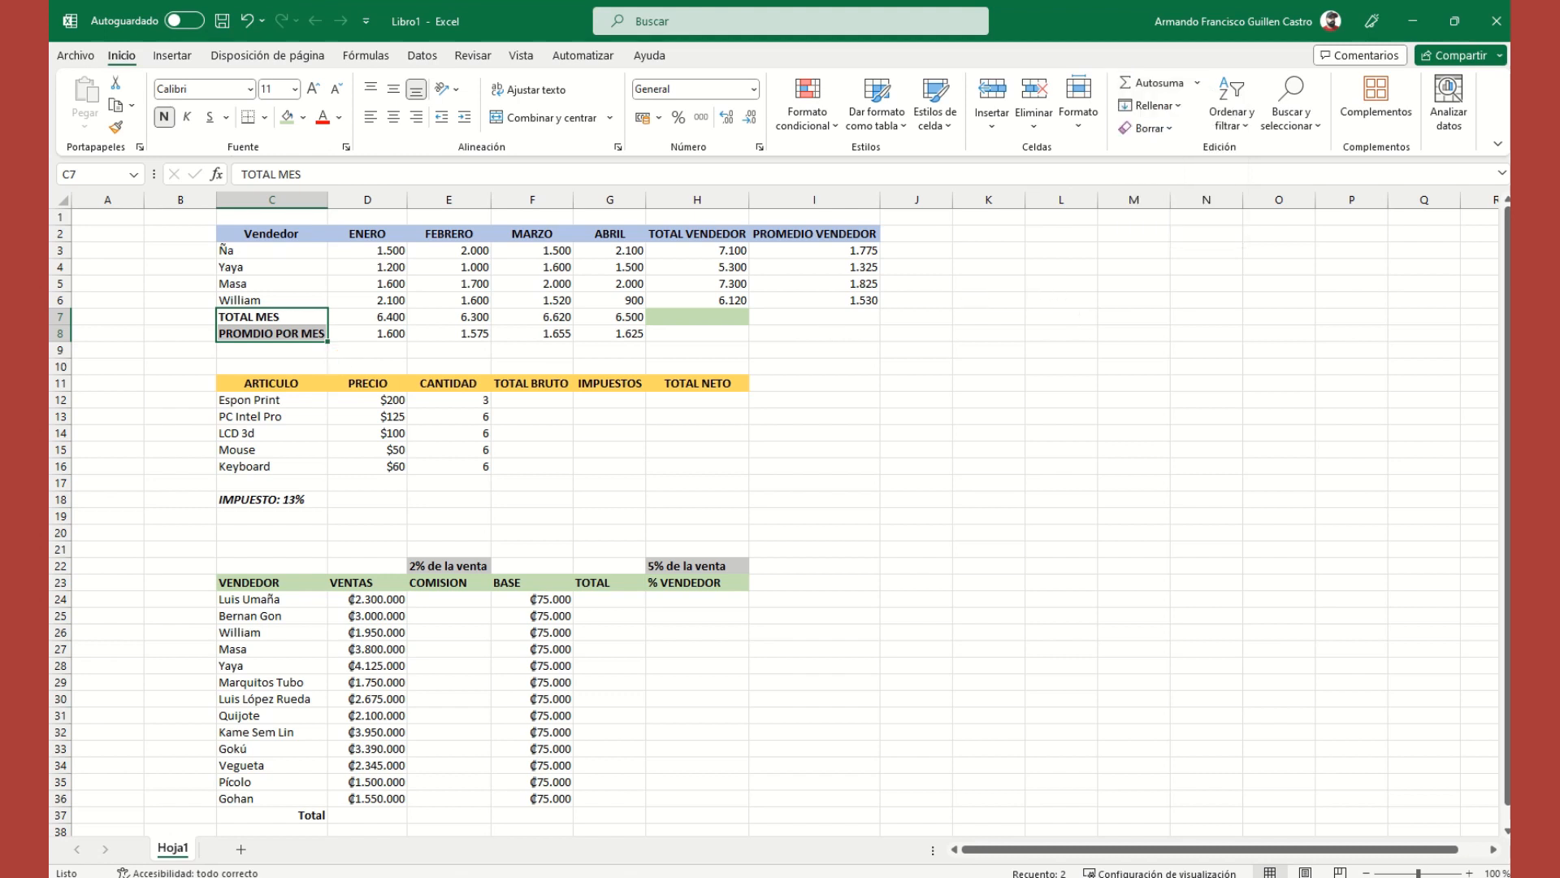
click(825, 269)
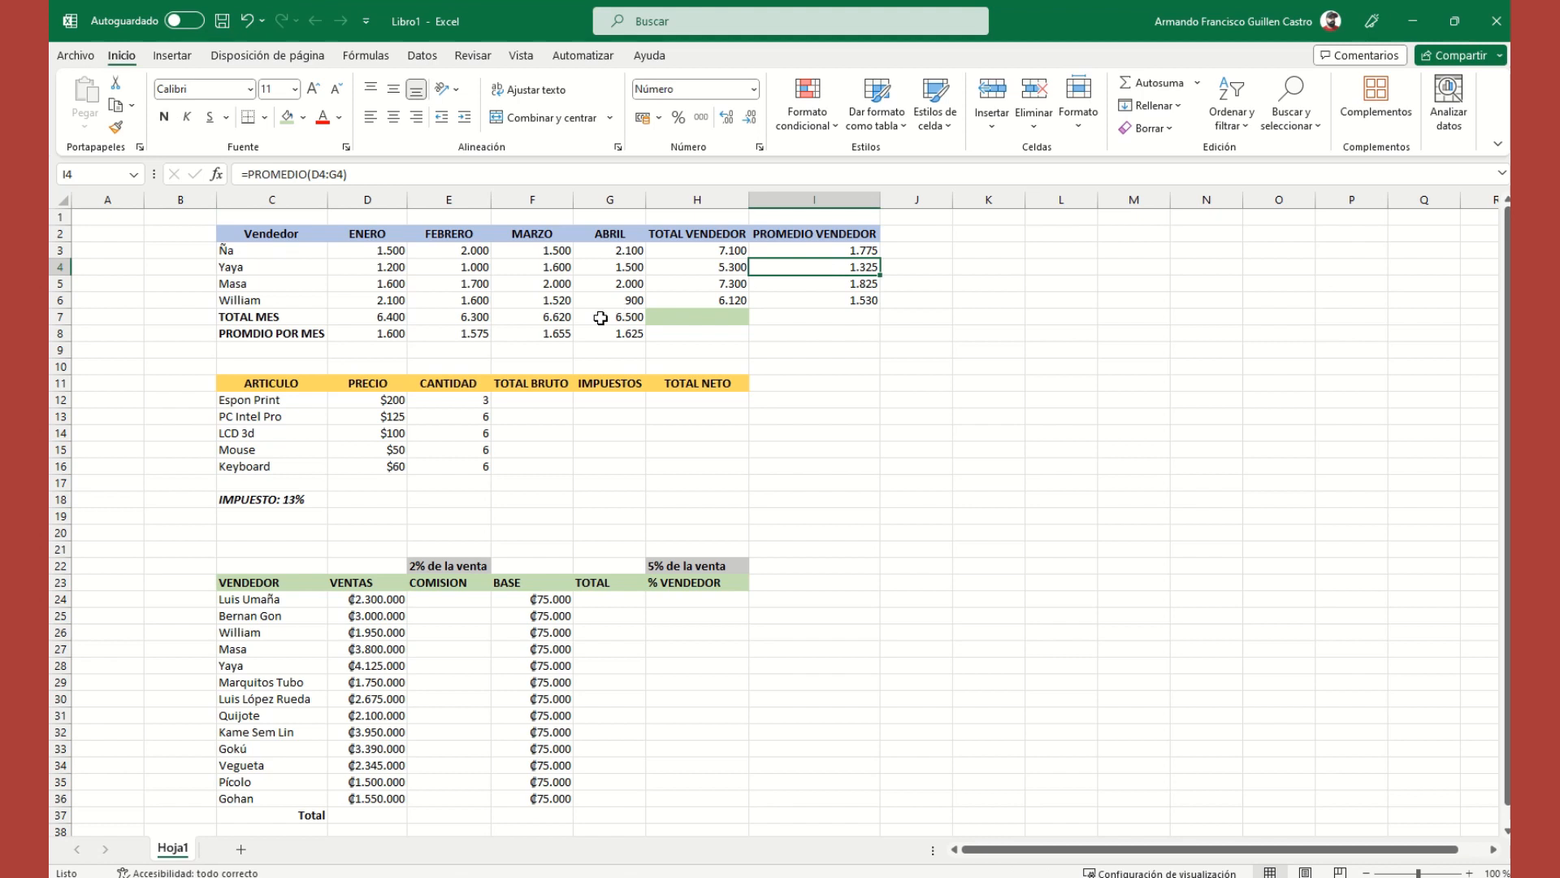
Step: Start the TOTAL BRUTO formula for Espon Print in F12 with a reference to its price in D12
click(526, 400)
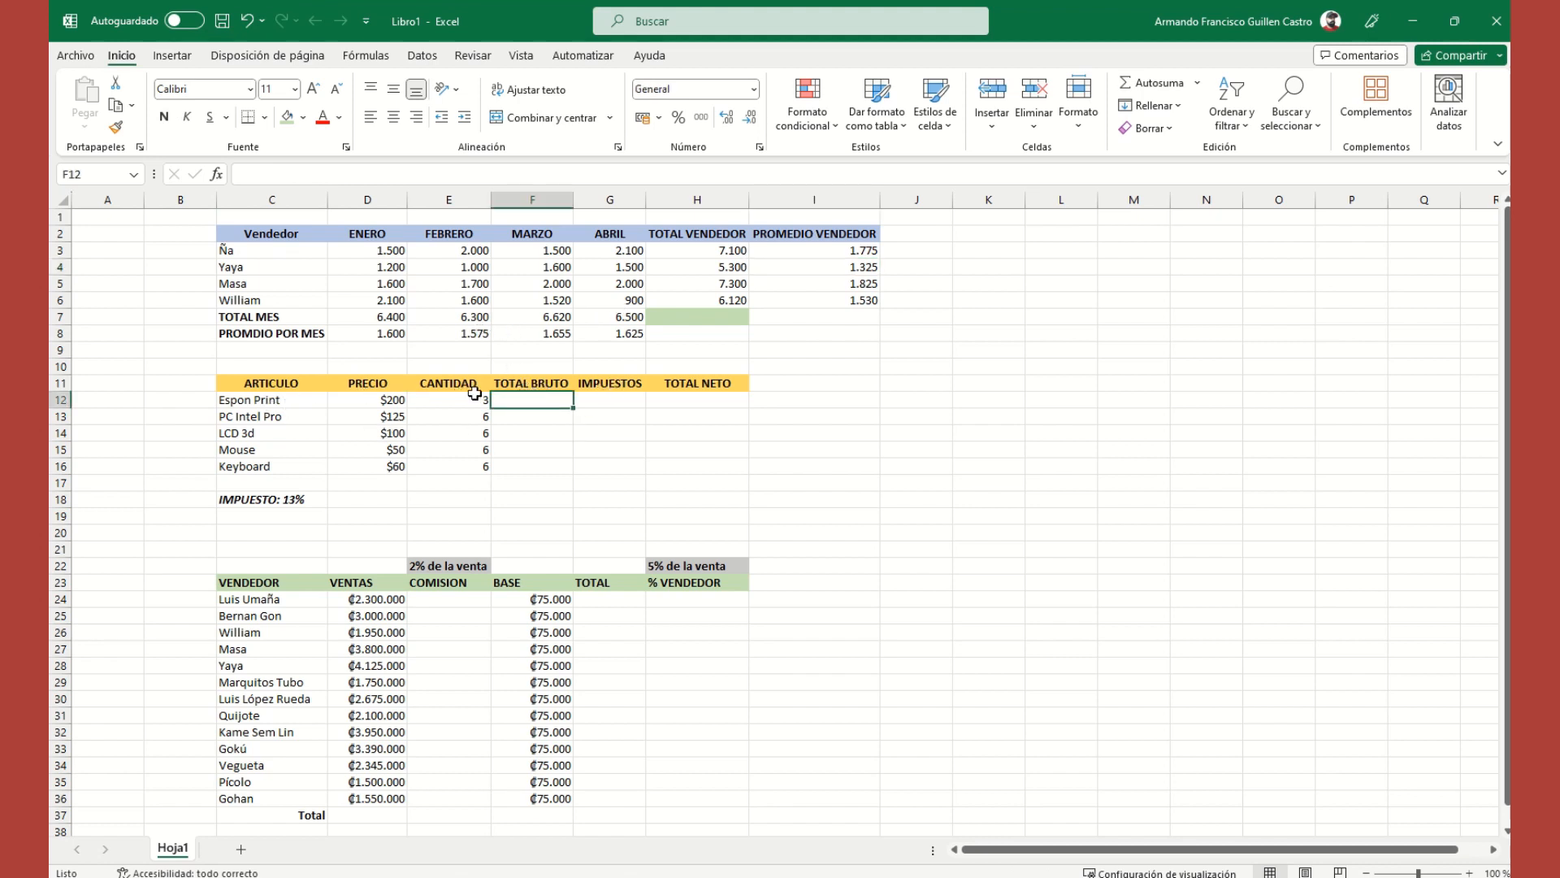
click(308, 401)
click(376, 405)
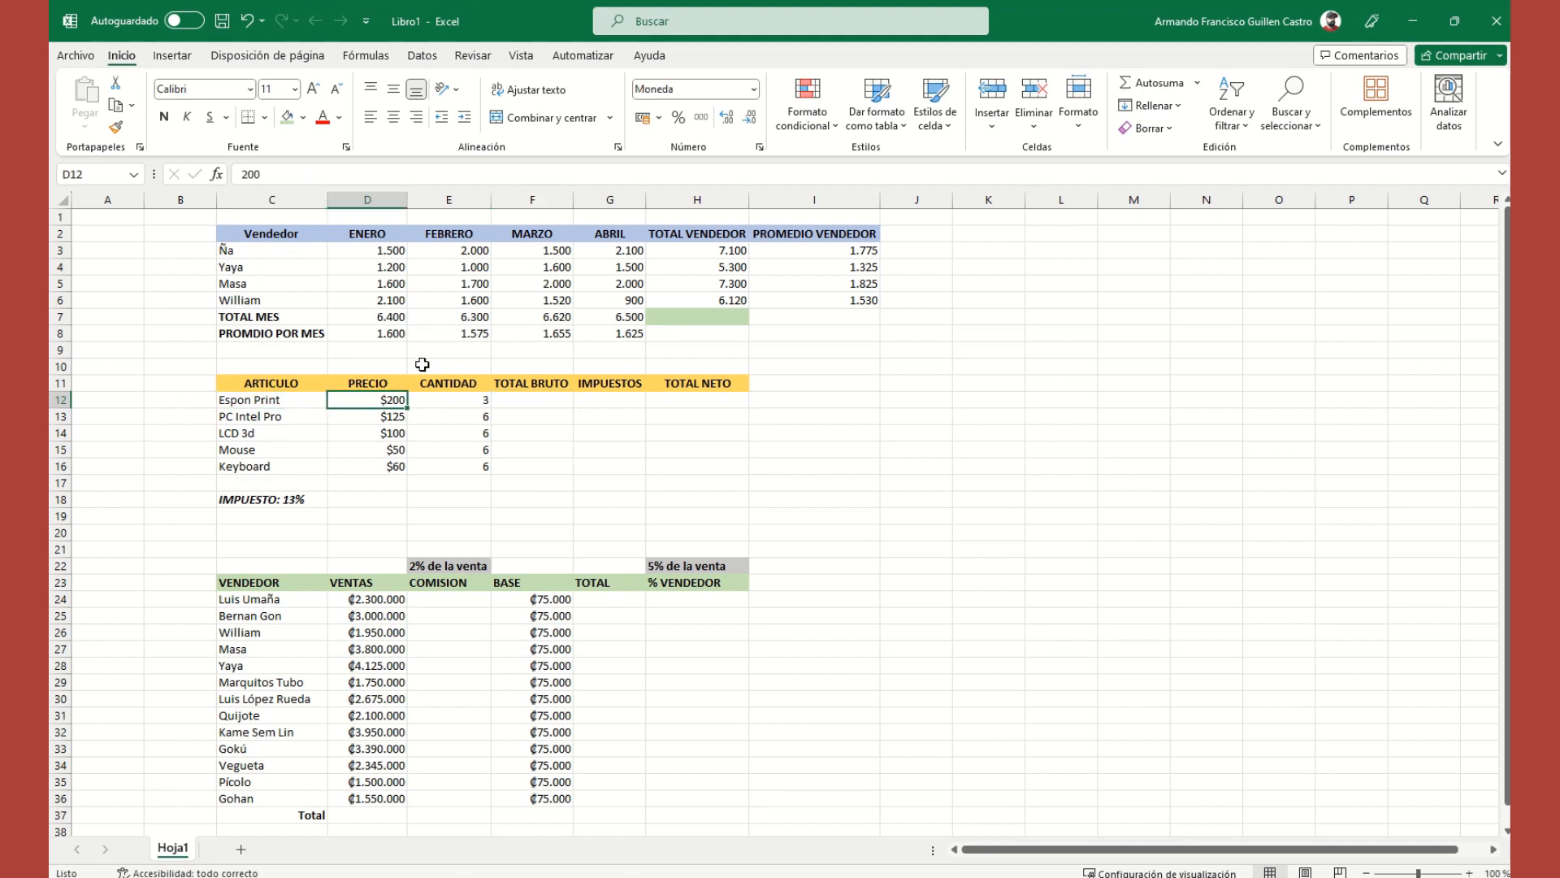
click(439, 398)
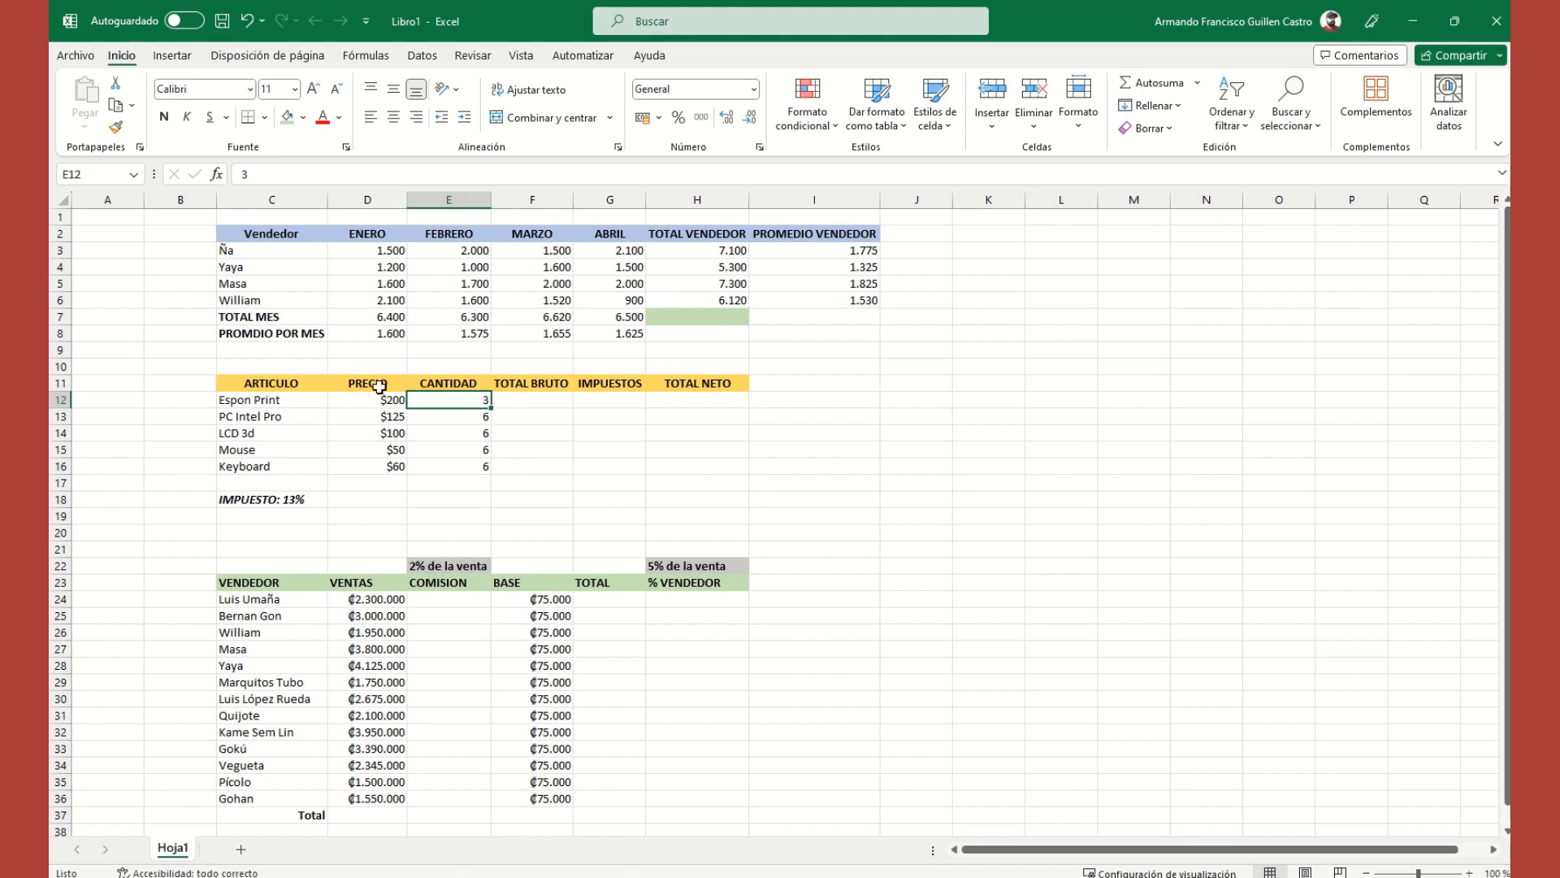
click(510, 396)
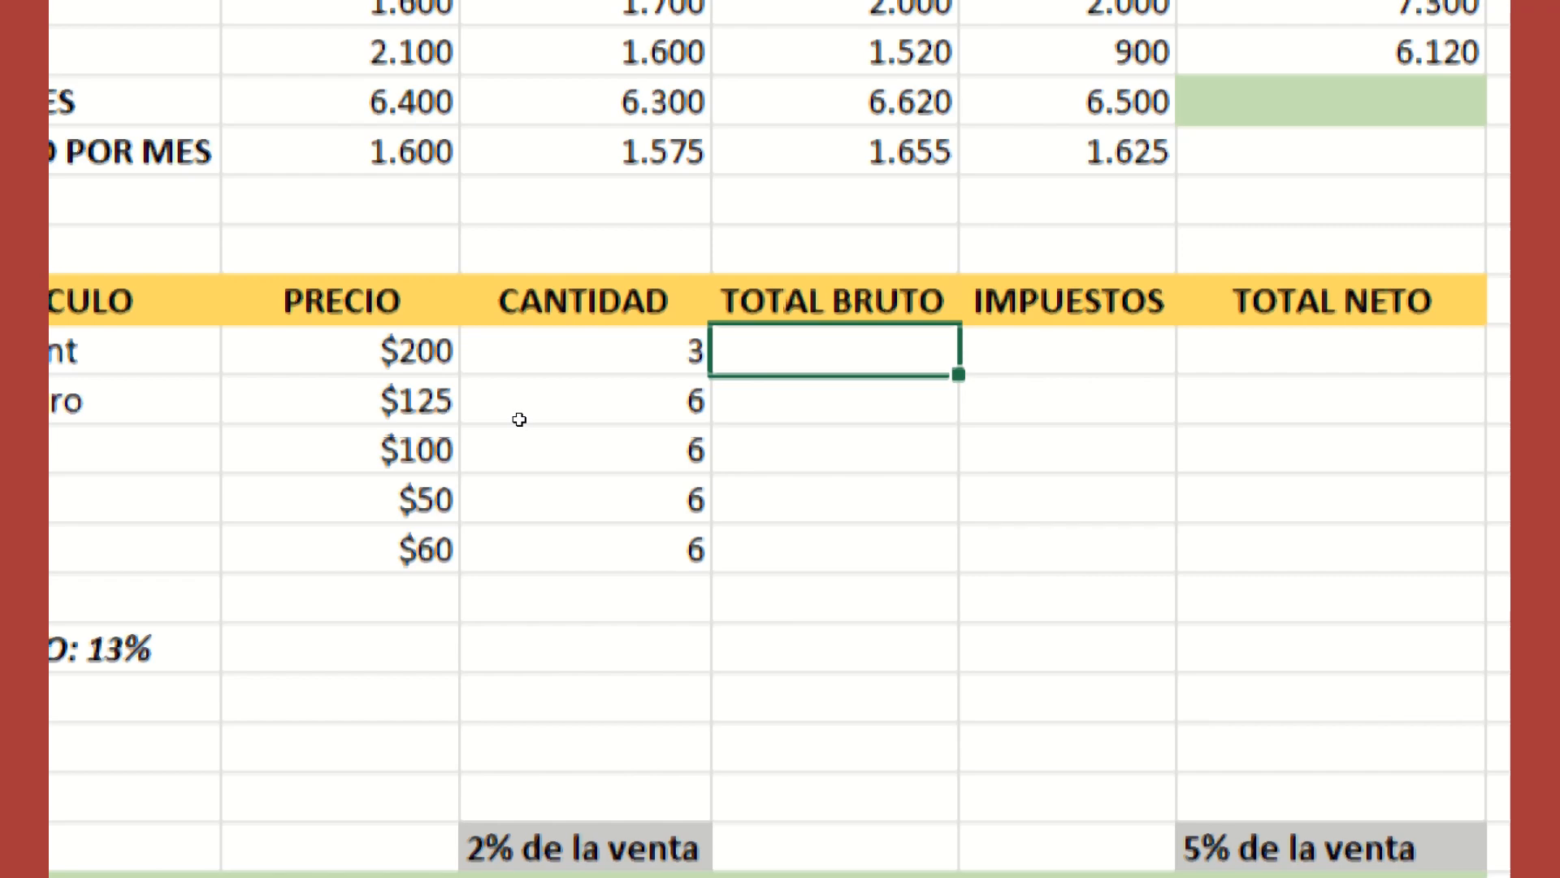
text(=)
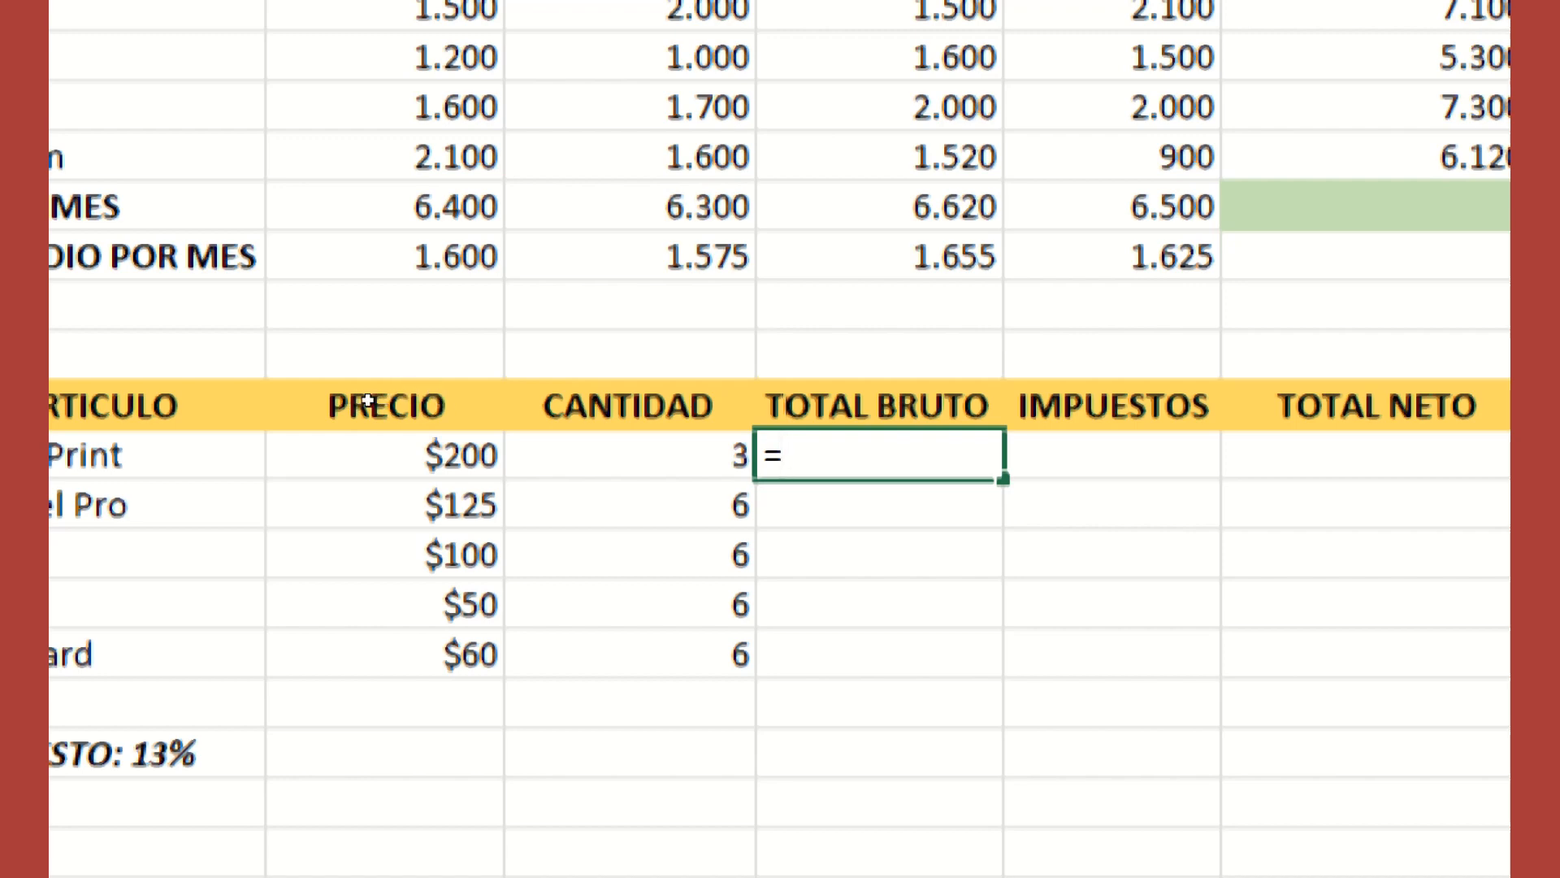
click(363, 438)
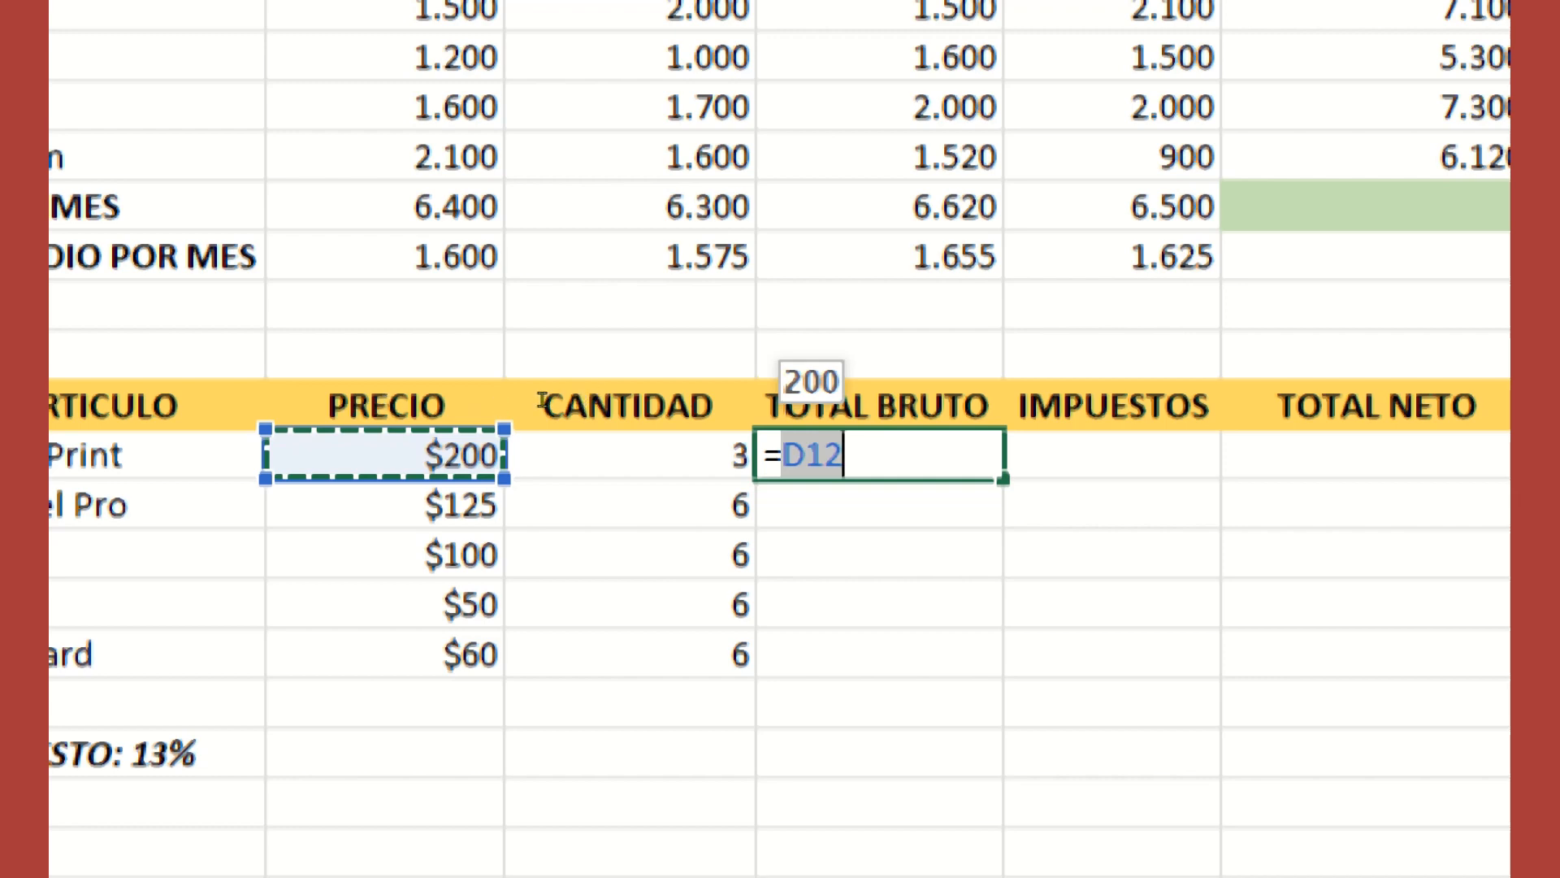
text(*)
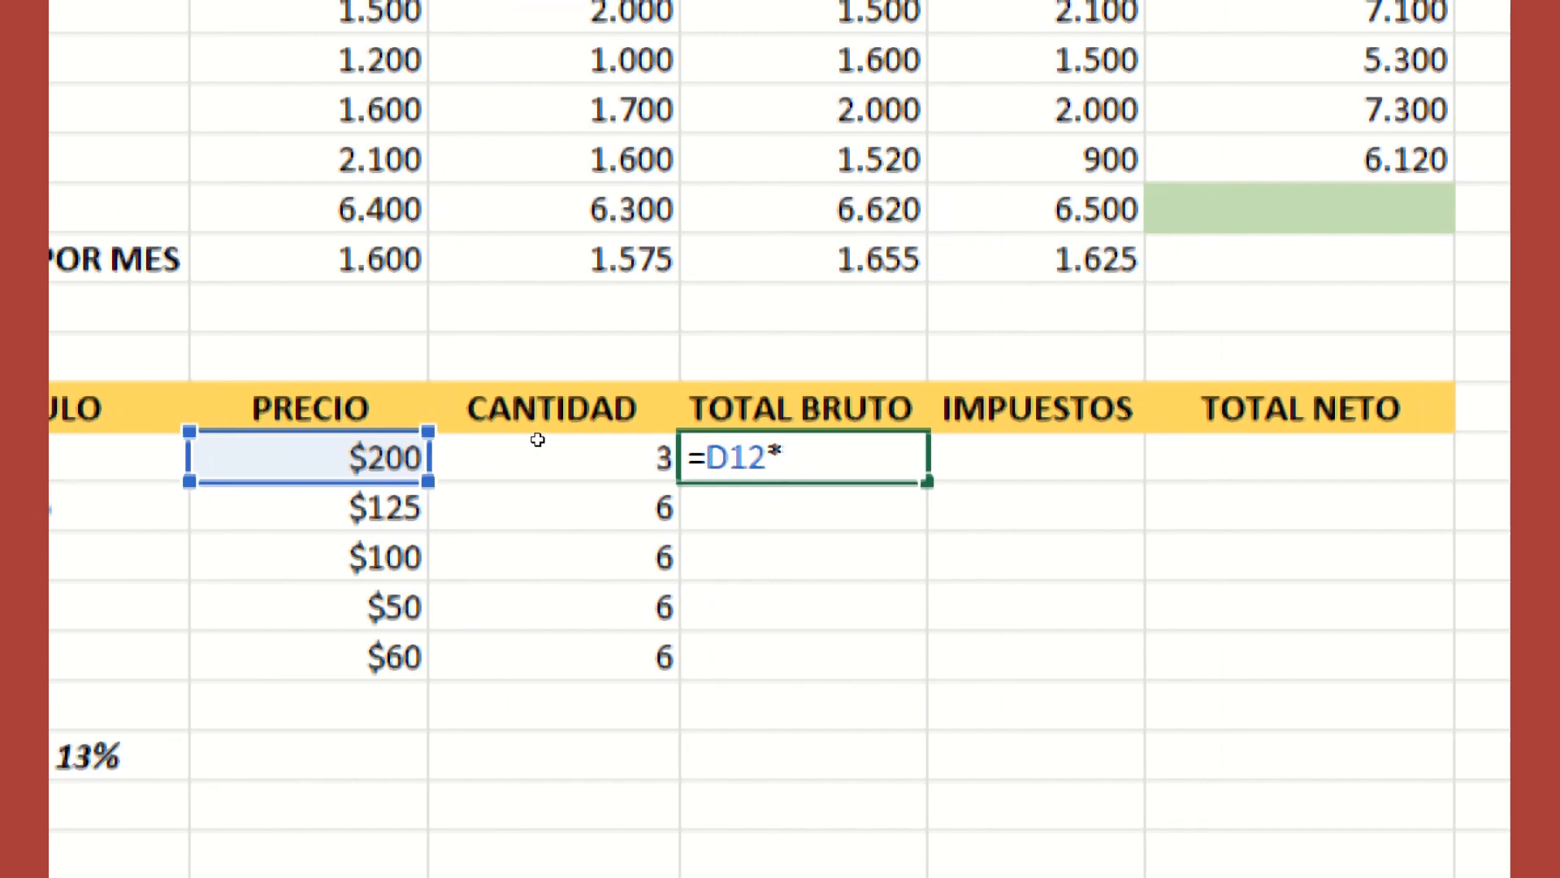
key(BackSpace)
text(X)
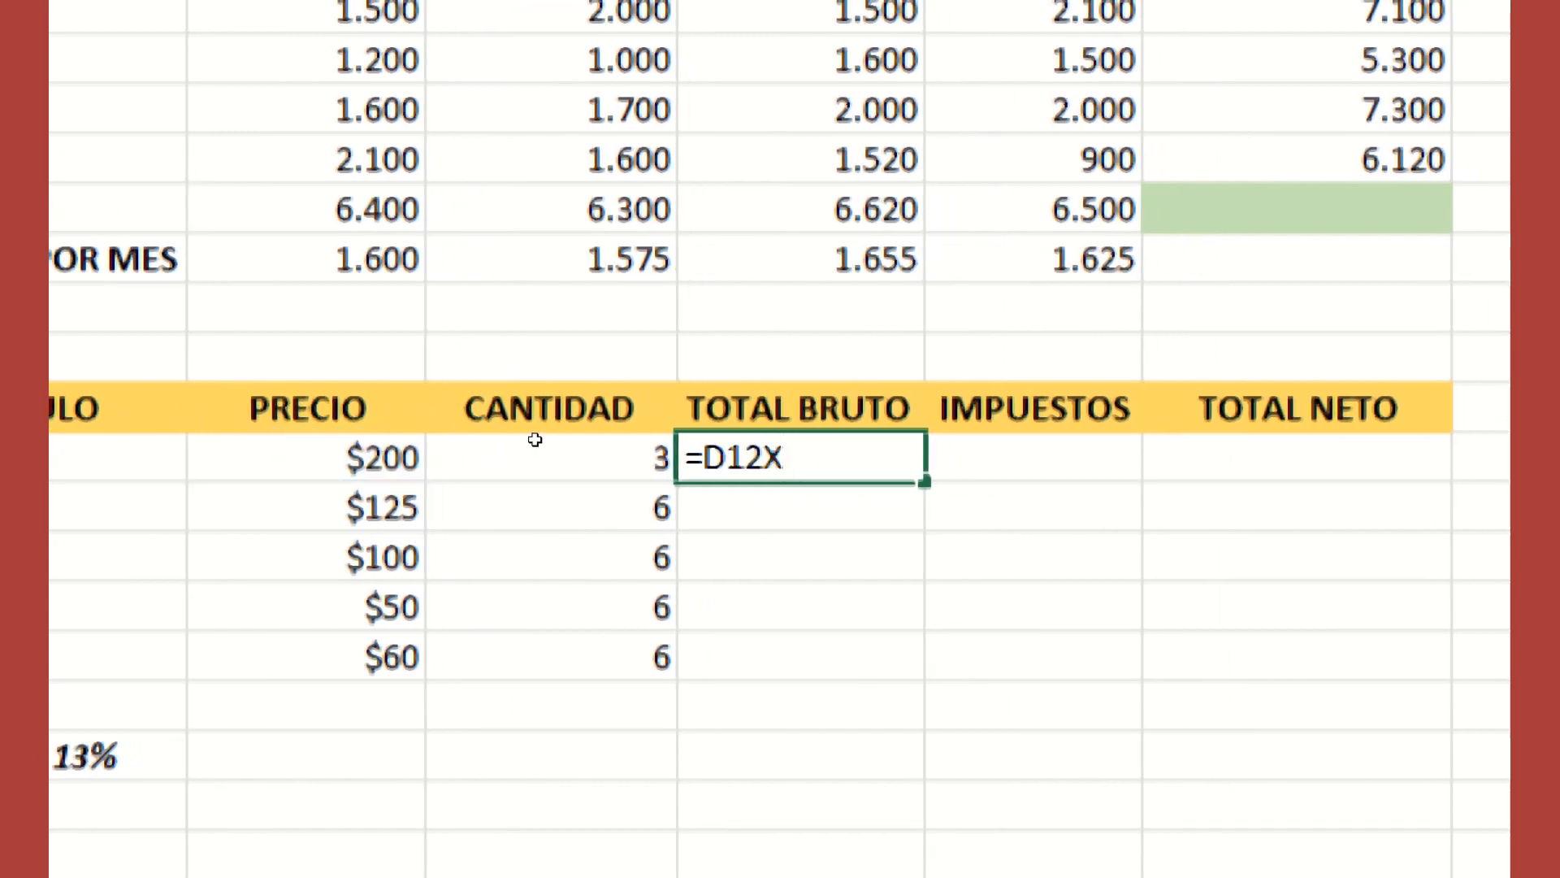
key(BackSpace)
text(x)
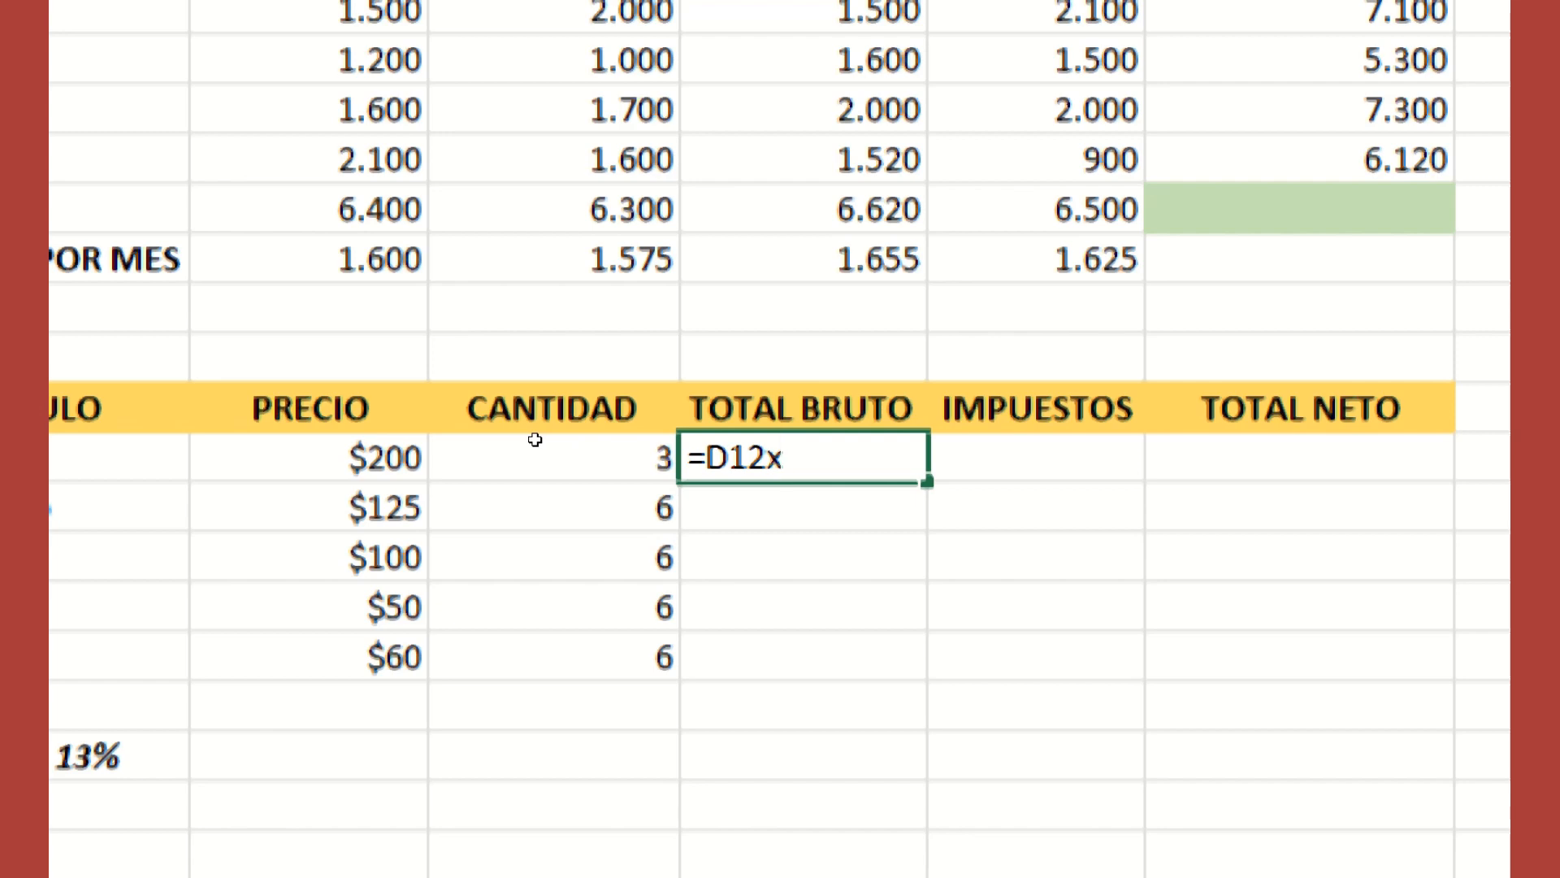
key(BackSpace)
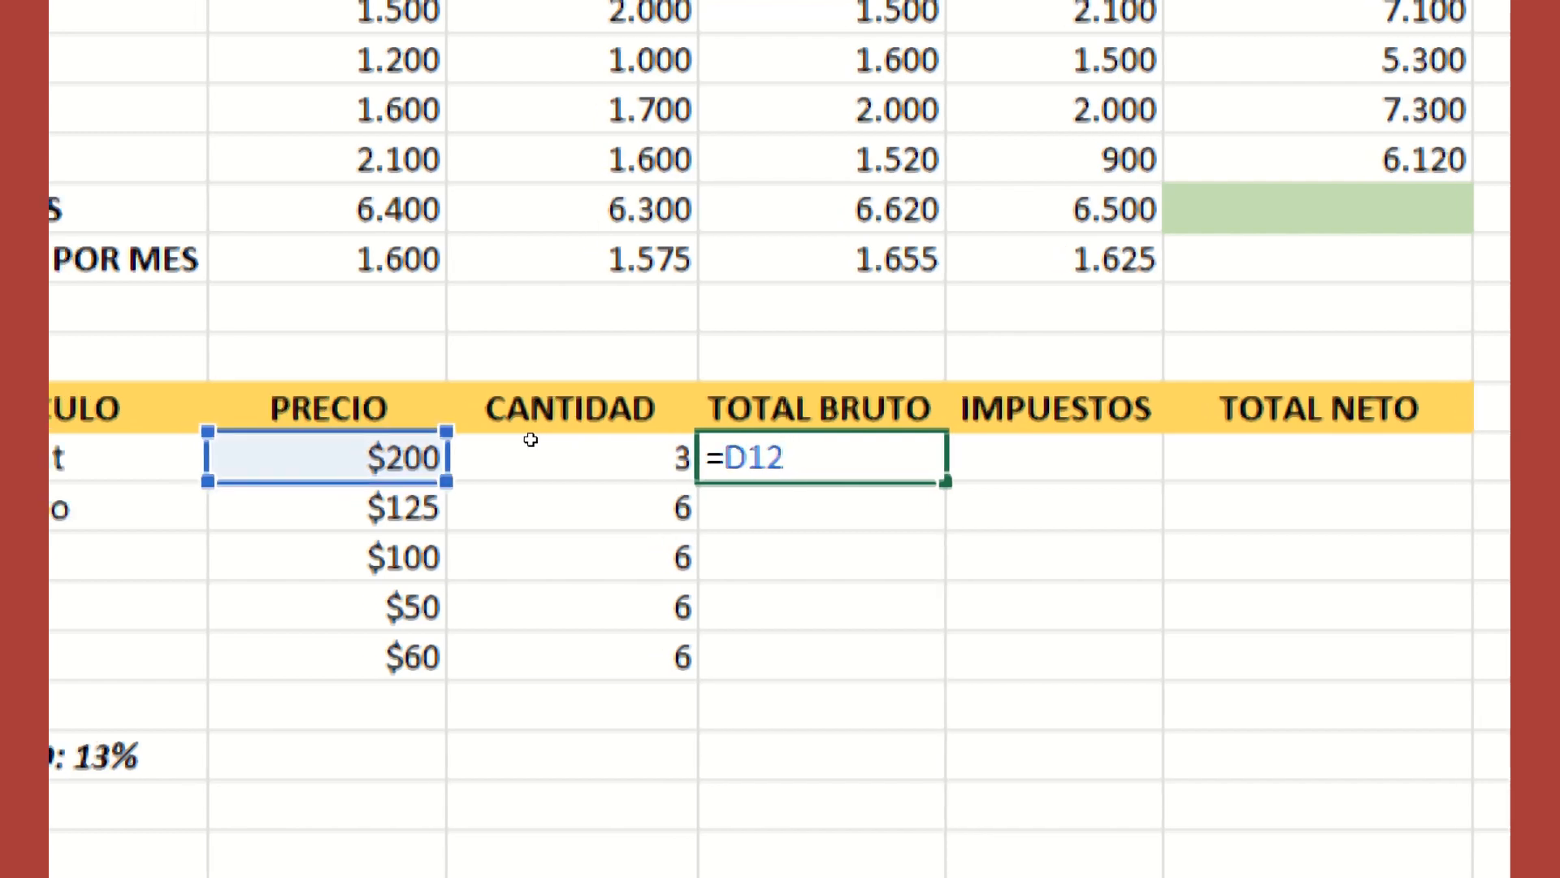
Step: Complete the F12 formula as =D12*E12 so the price is multiplied by the quantity
text(*)
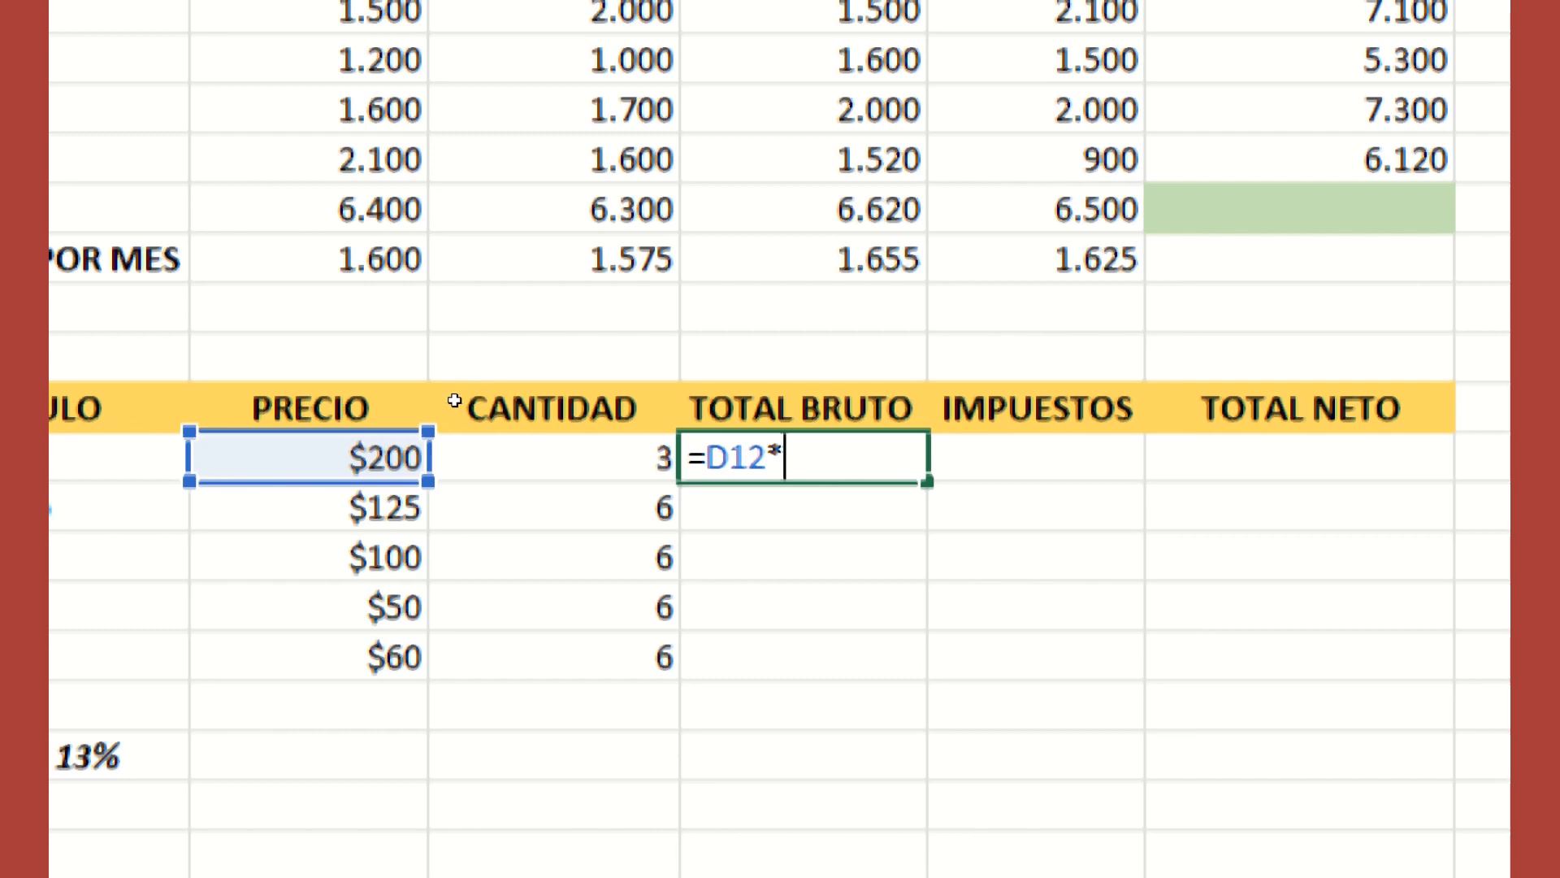
key(Left)
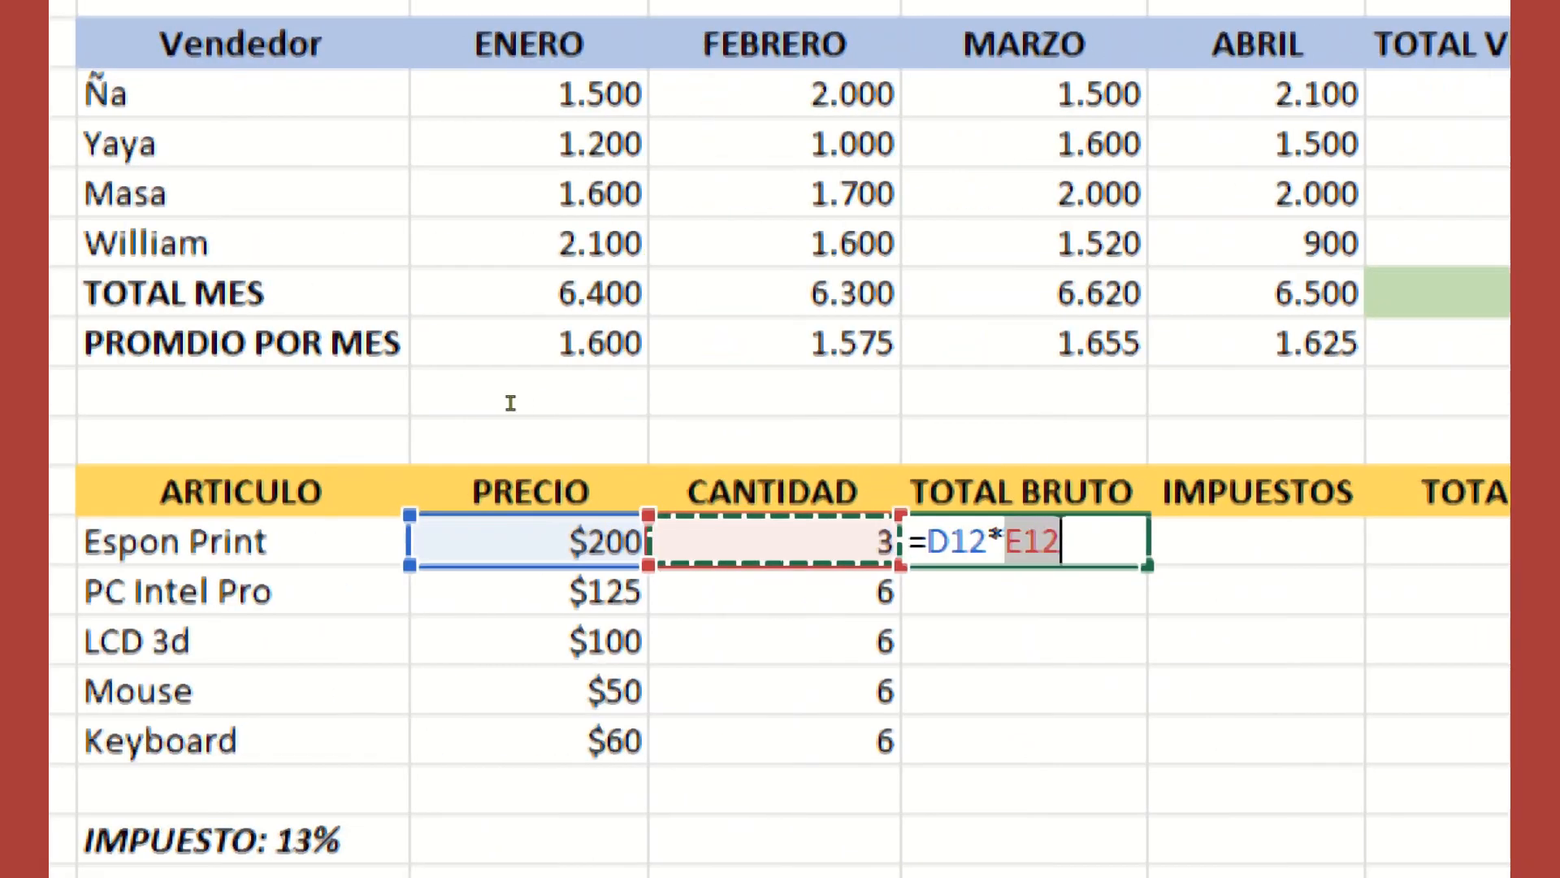
click(555, 399)
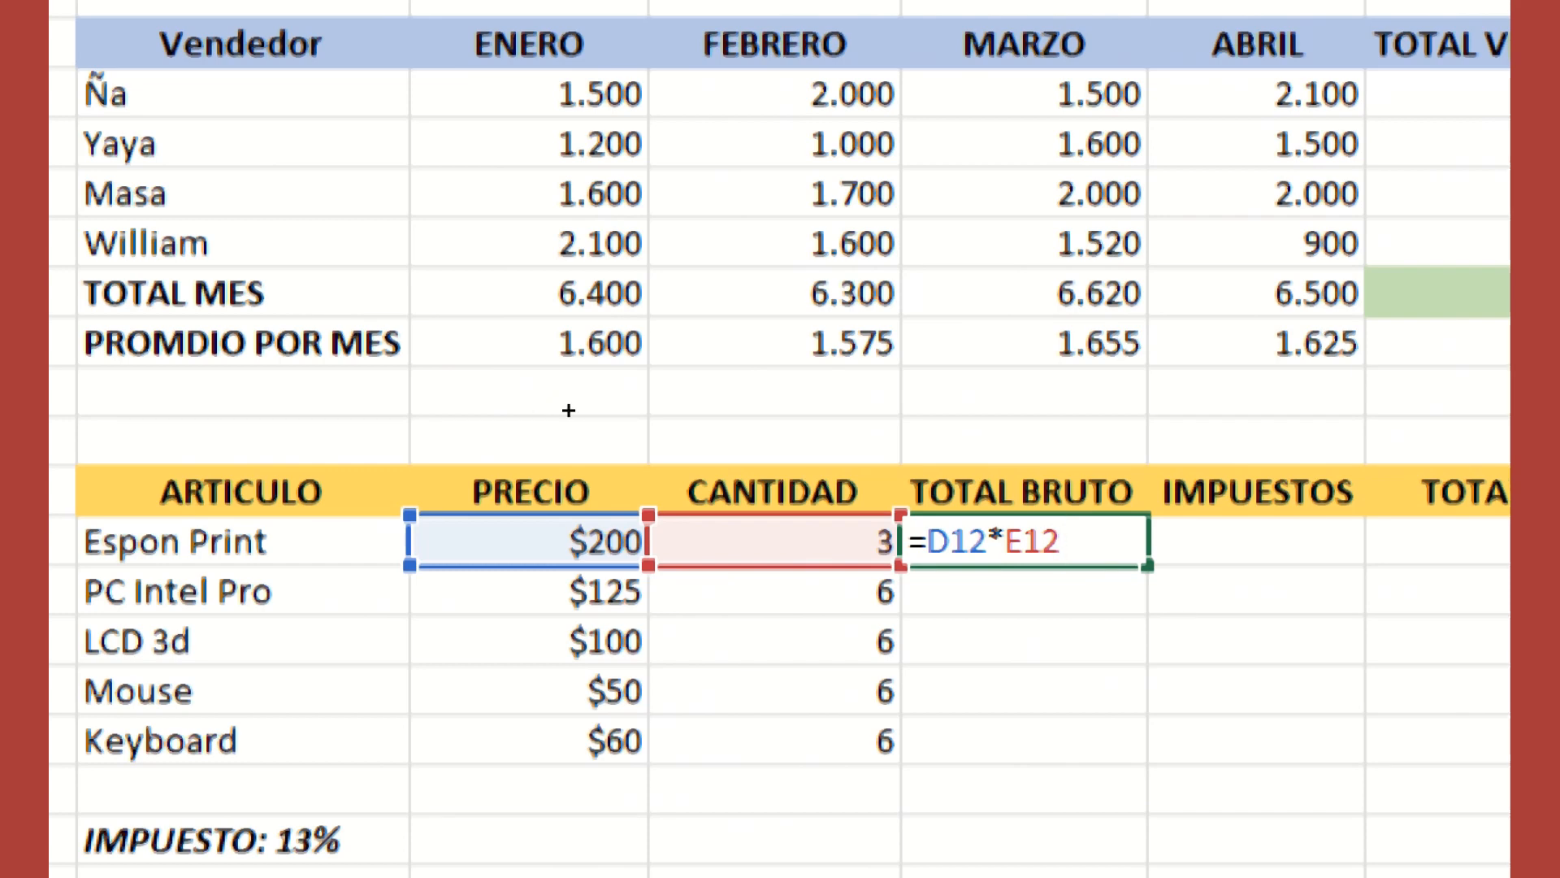
key(Return)
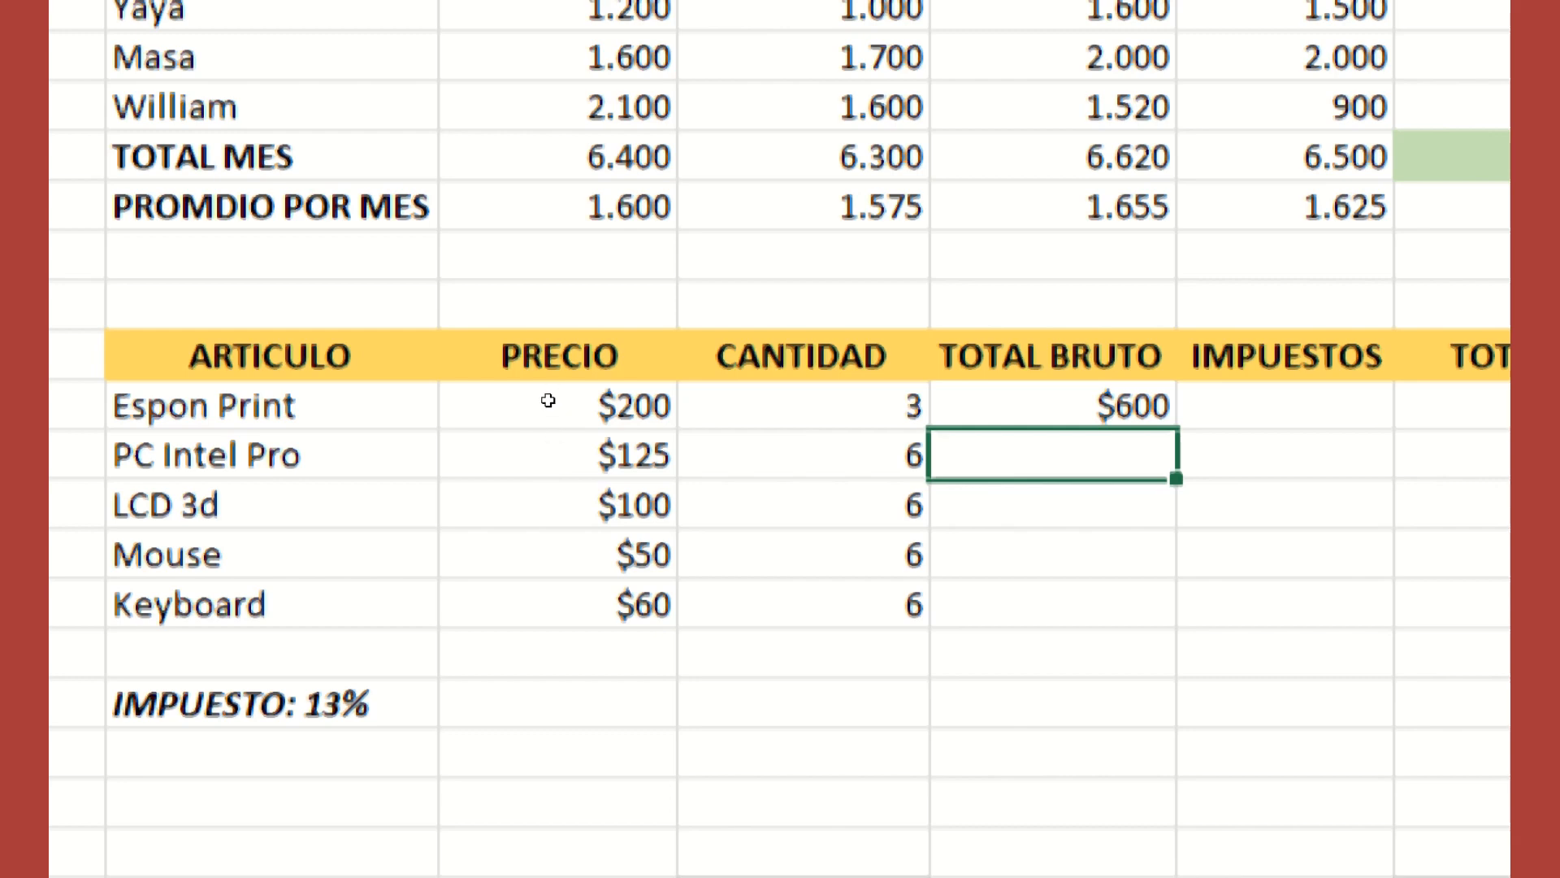
Step: Check the cell references in F12 and fill its formula down to the remaining articles through F16
key(Up)
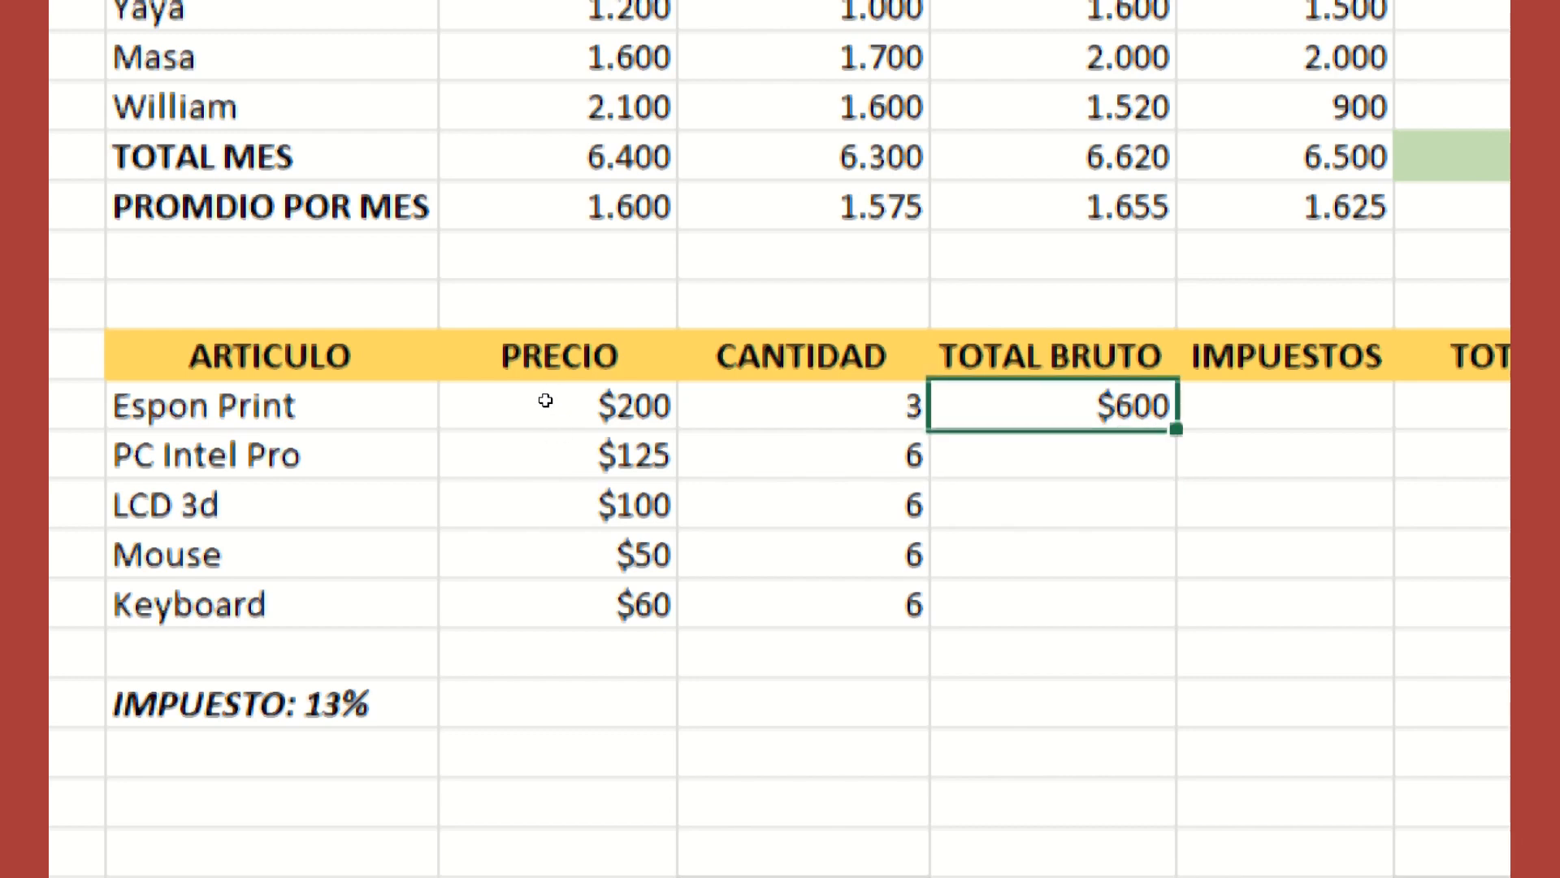
key(F2)
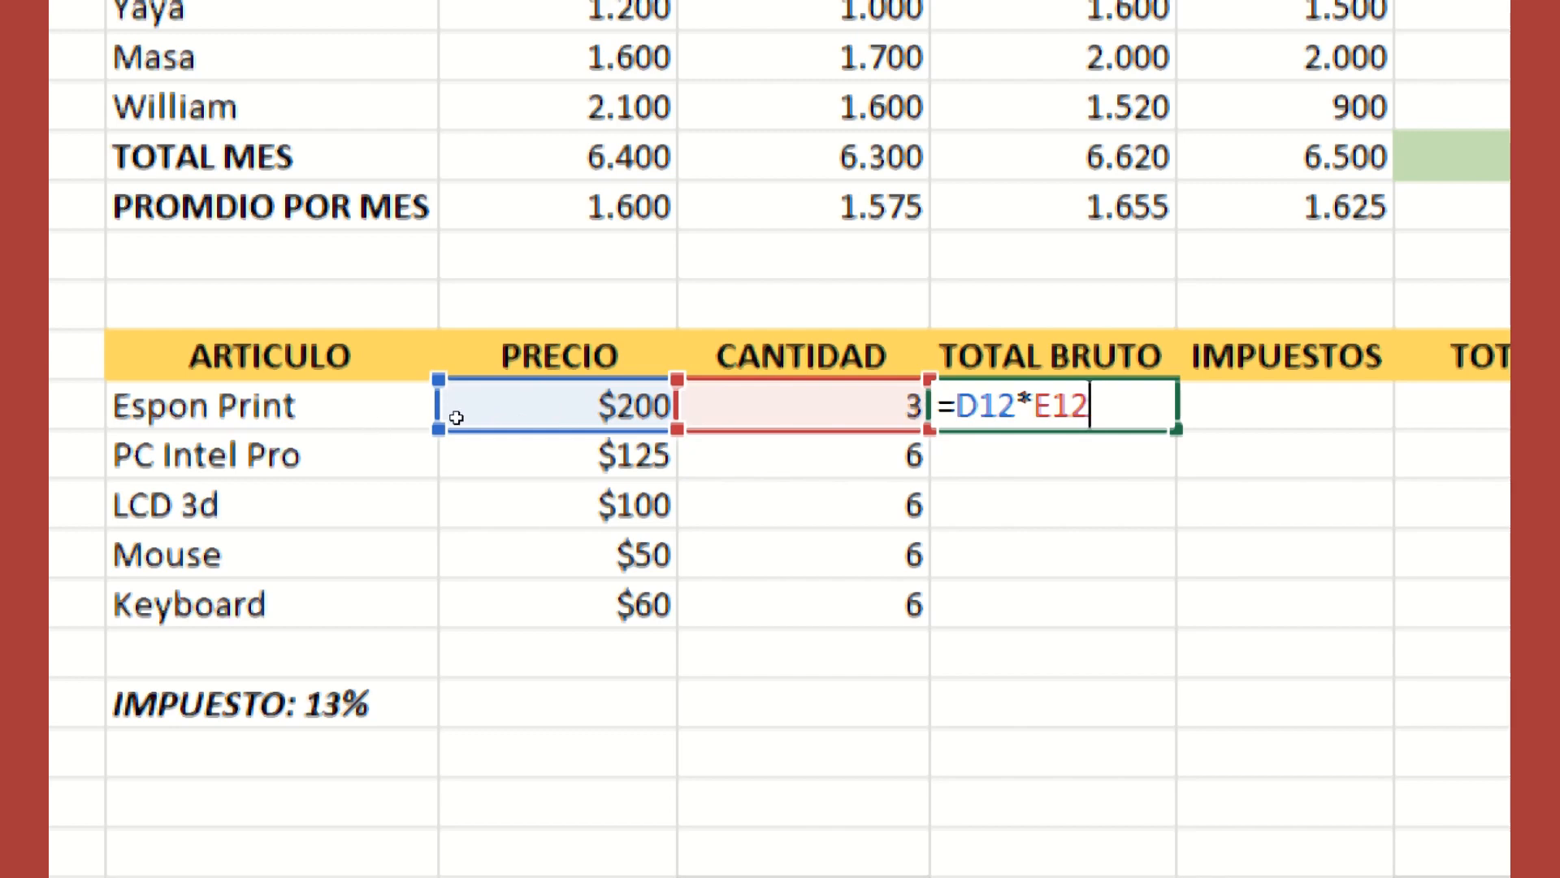
key(Escape)
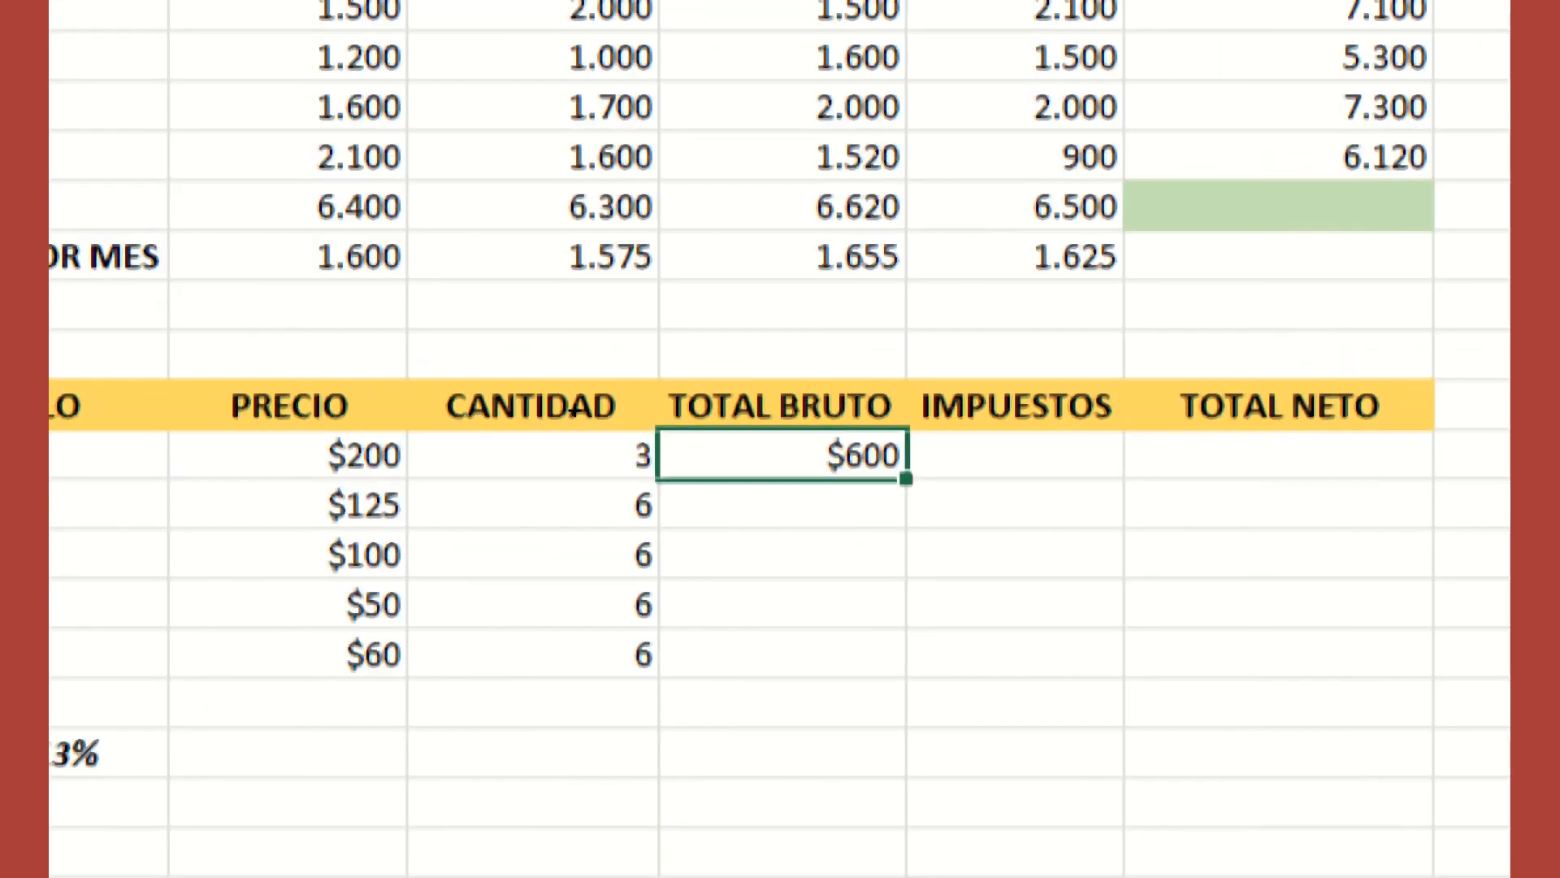
drag(573, 411, 564, 463)
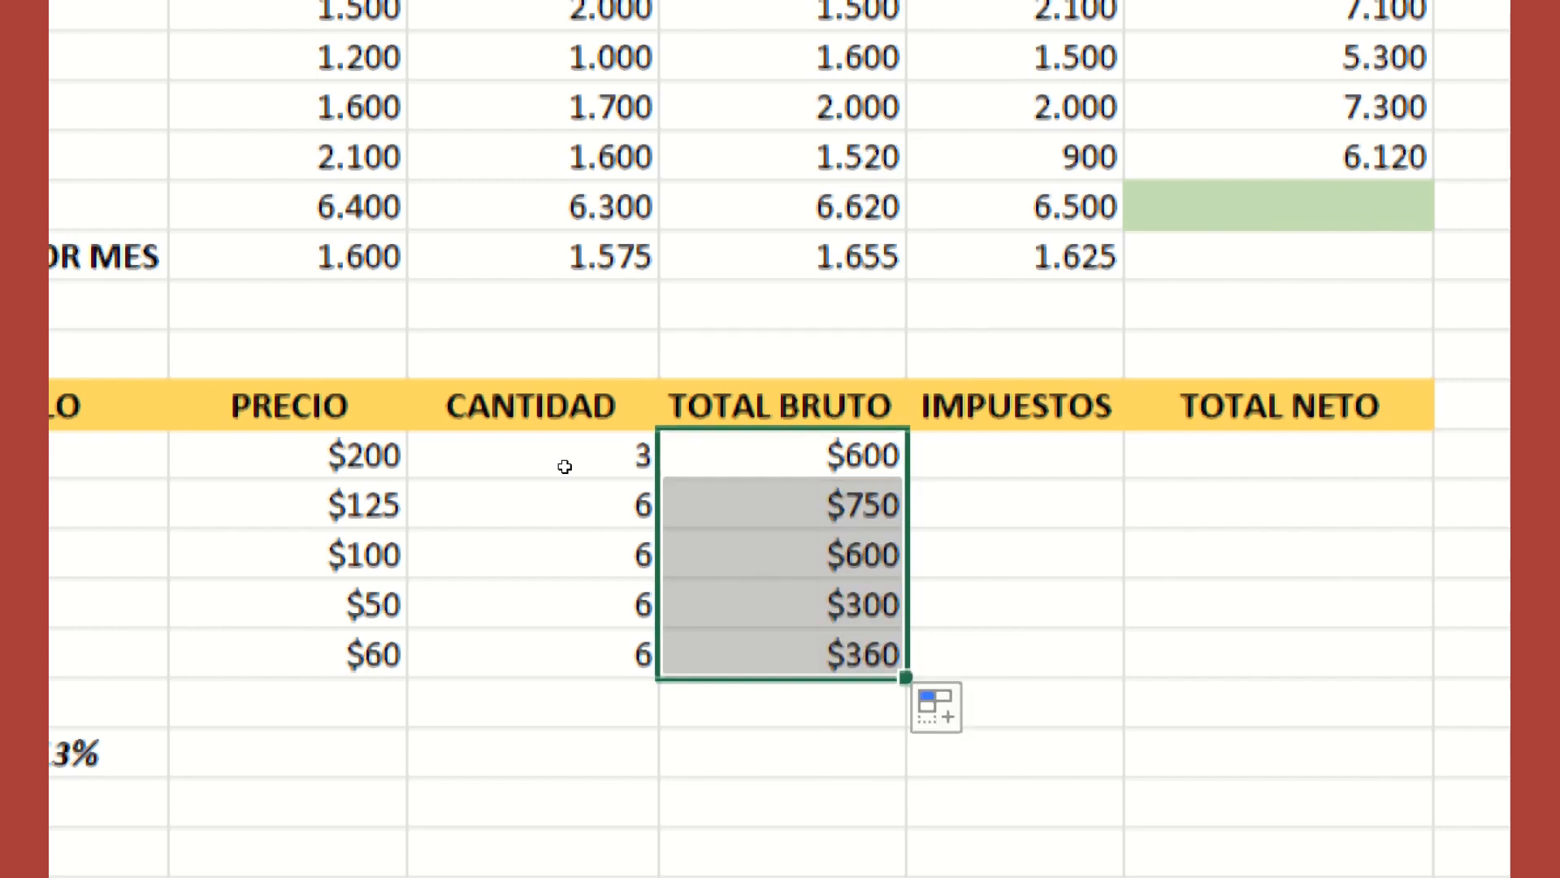
scroll(561, 561, down, 1)
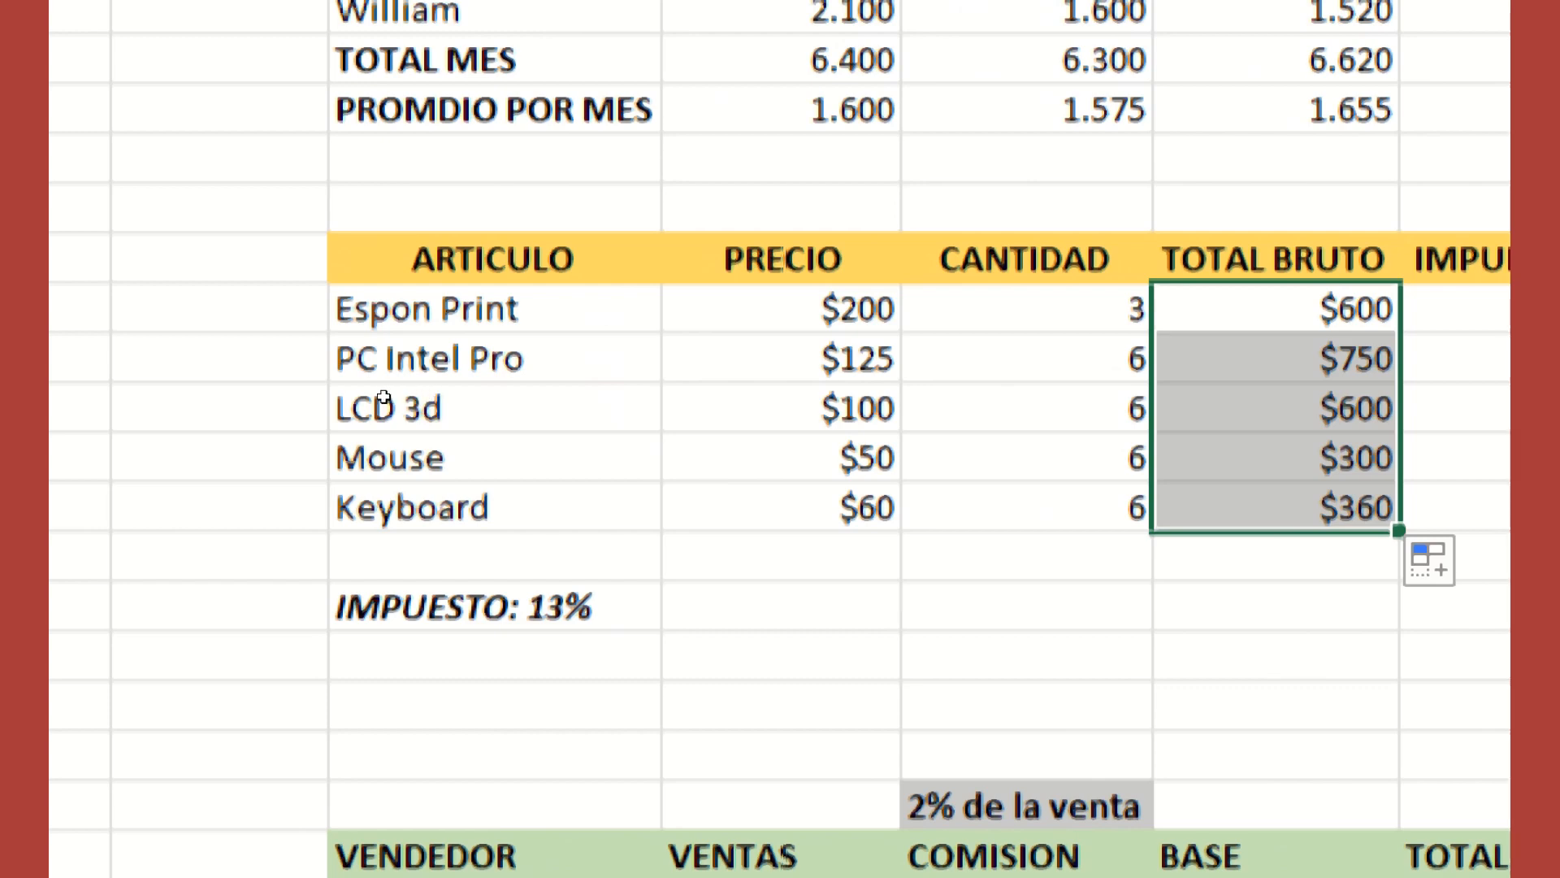
key(shift+BackSpace)
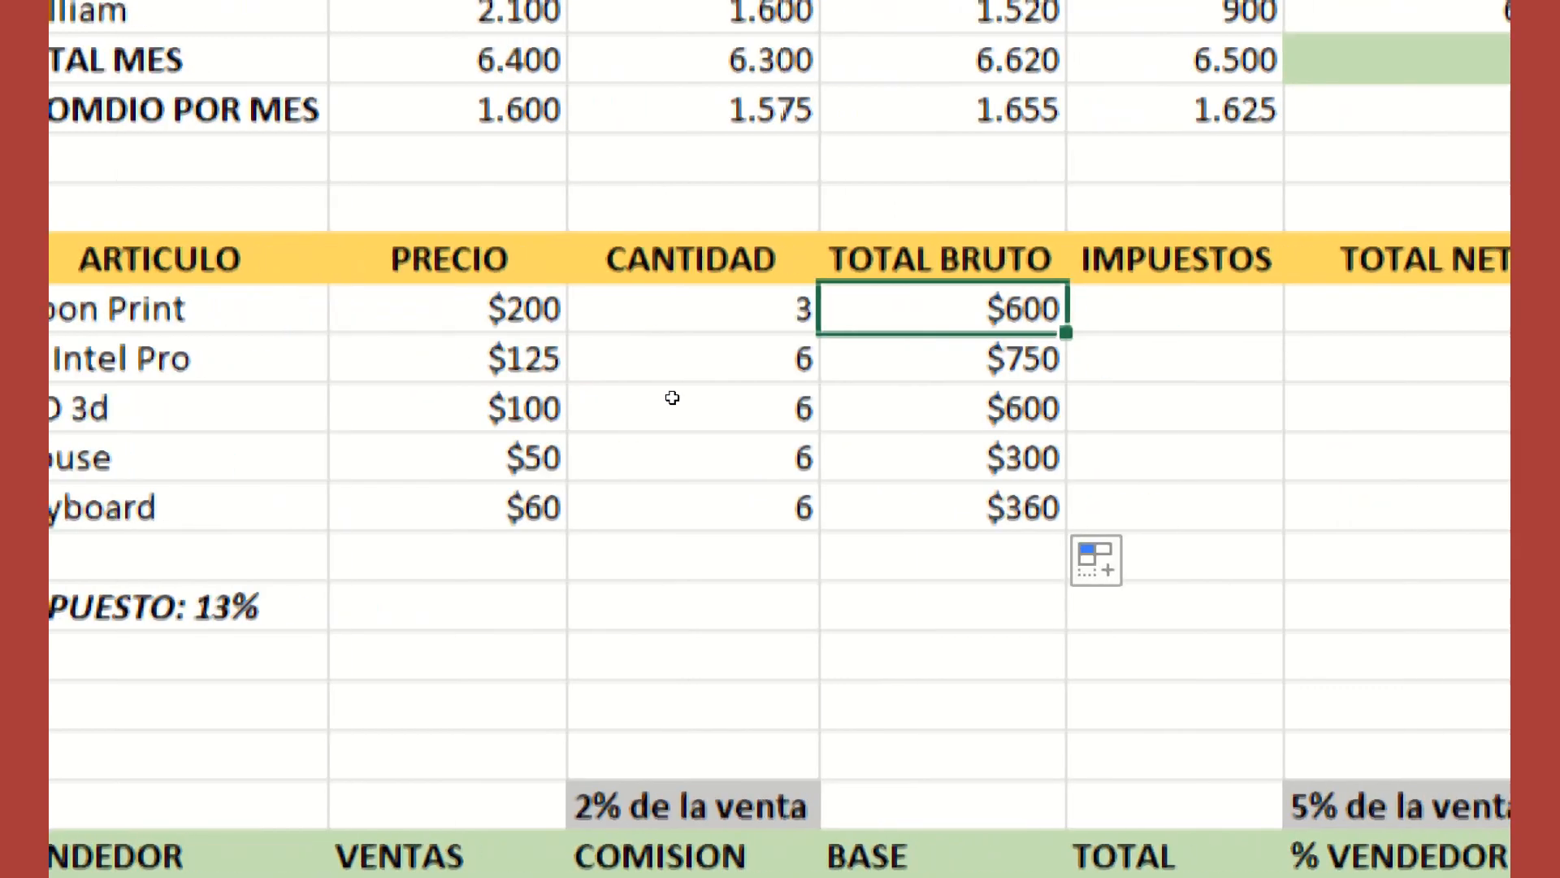
key(Right)
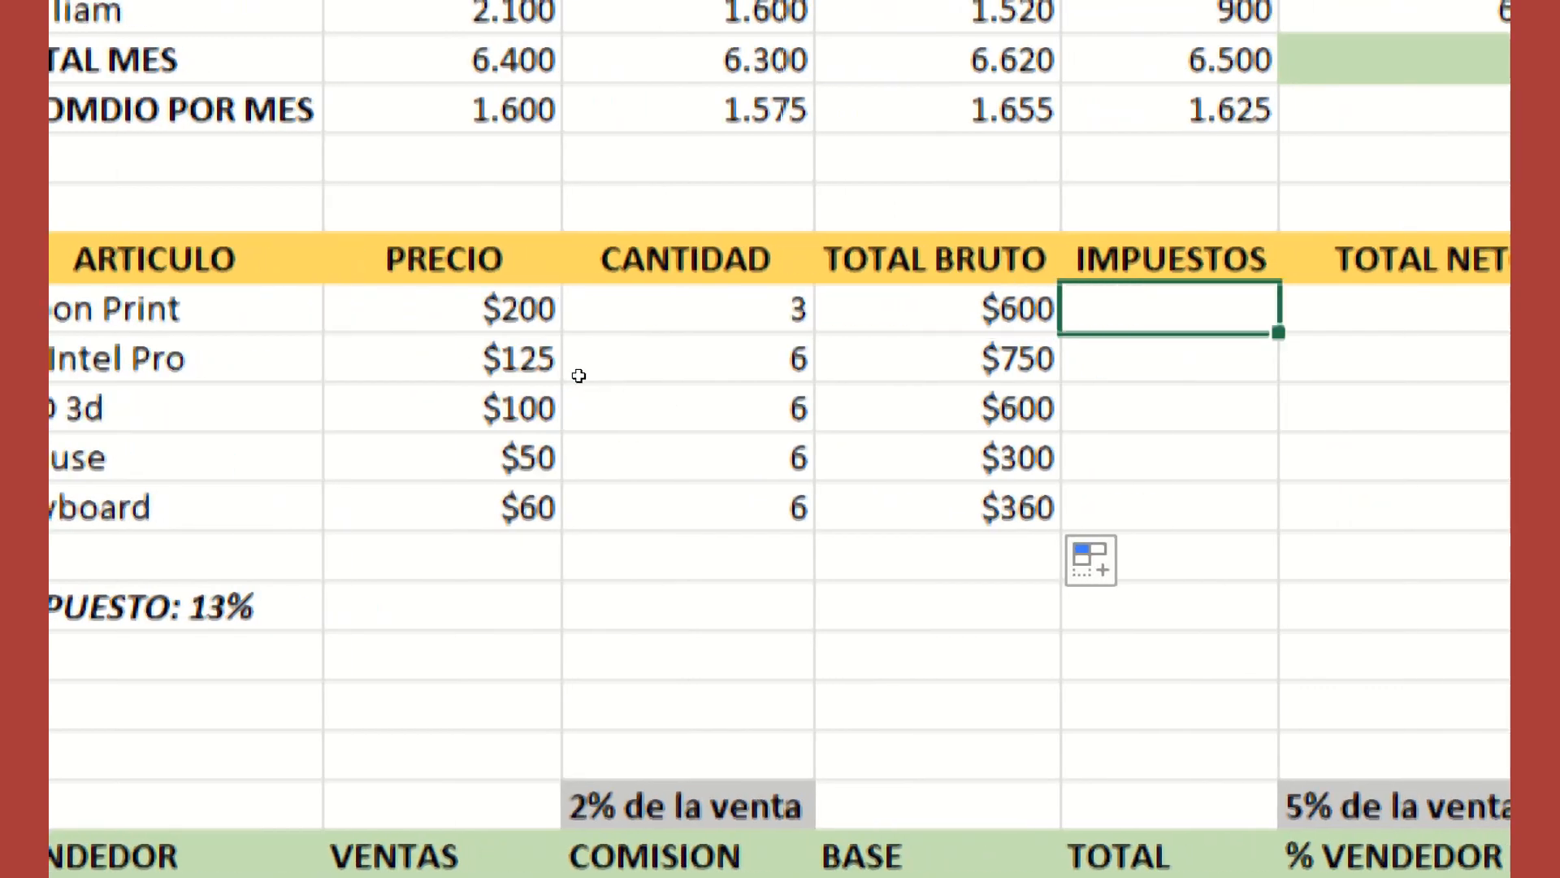
key(Left)
key(Right)
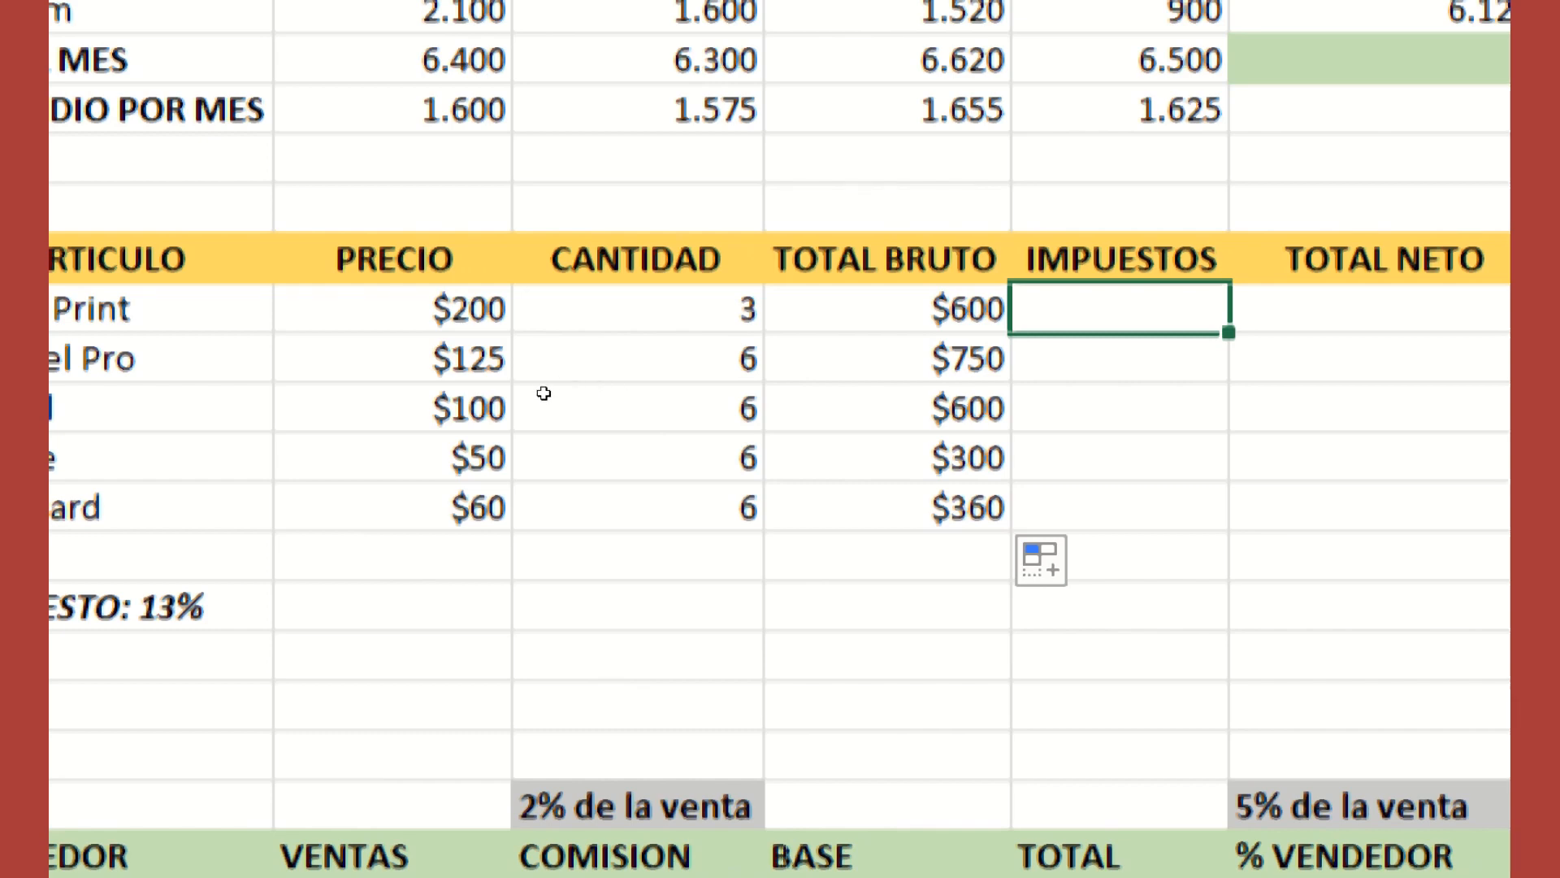
key(Left)
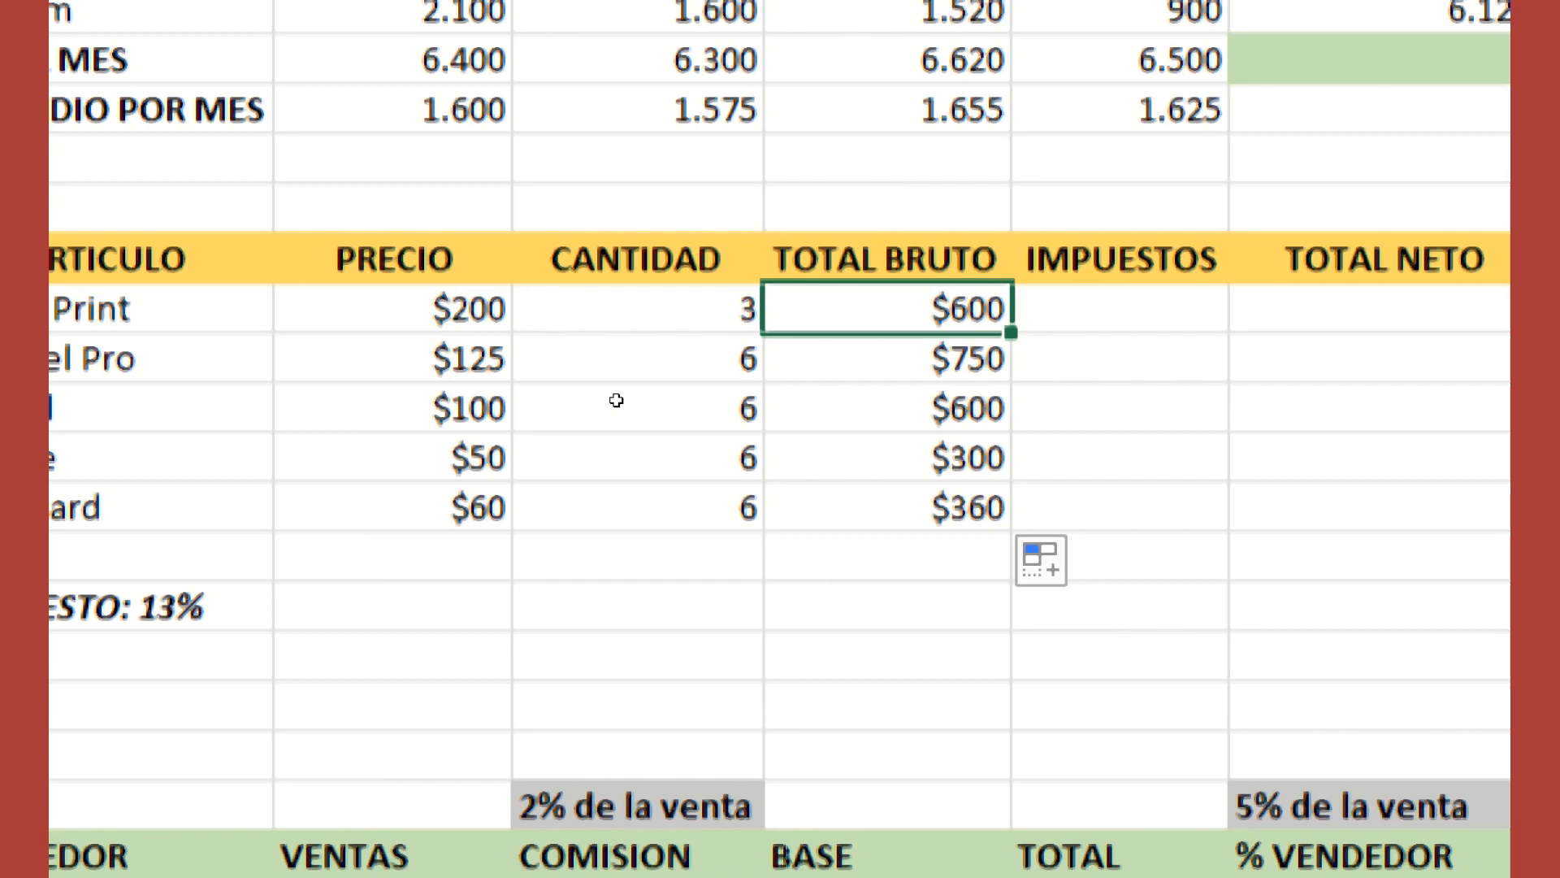
Step: Select Espon Print's IMPUESTOS cell G12, switch to the Calculator to work out 13% of 600, and return to Excel
key(Right)
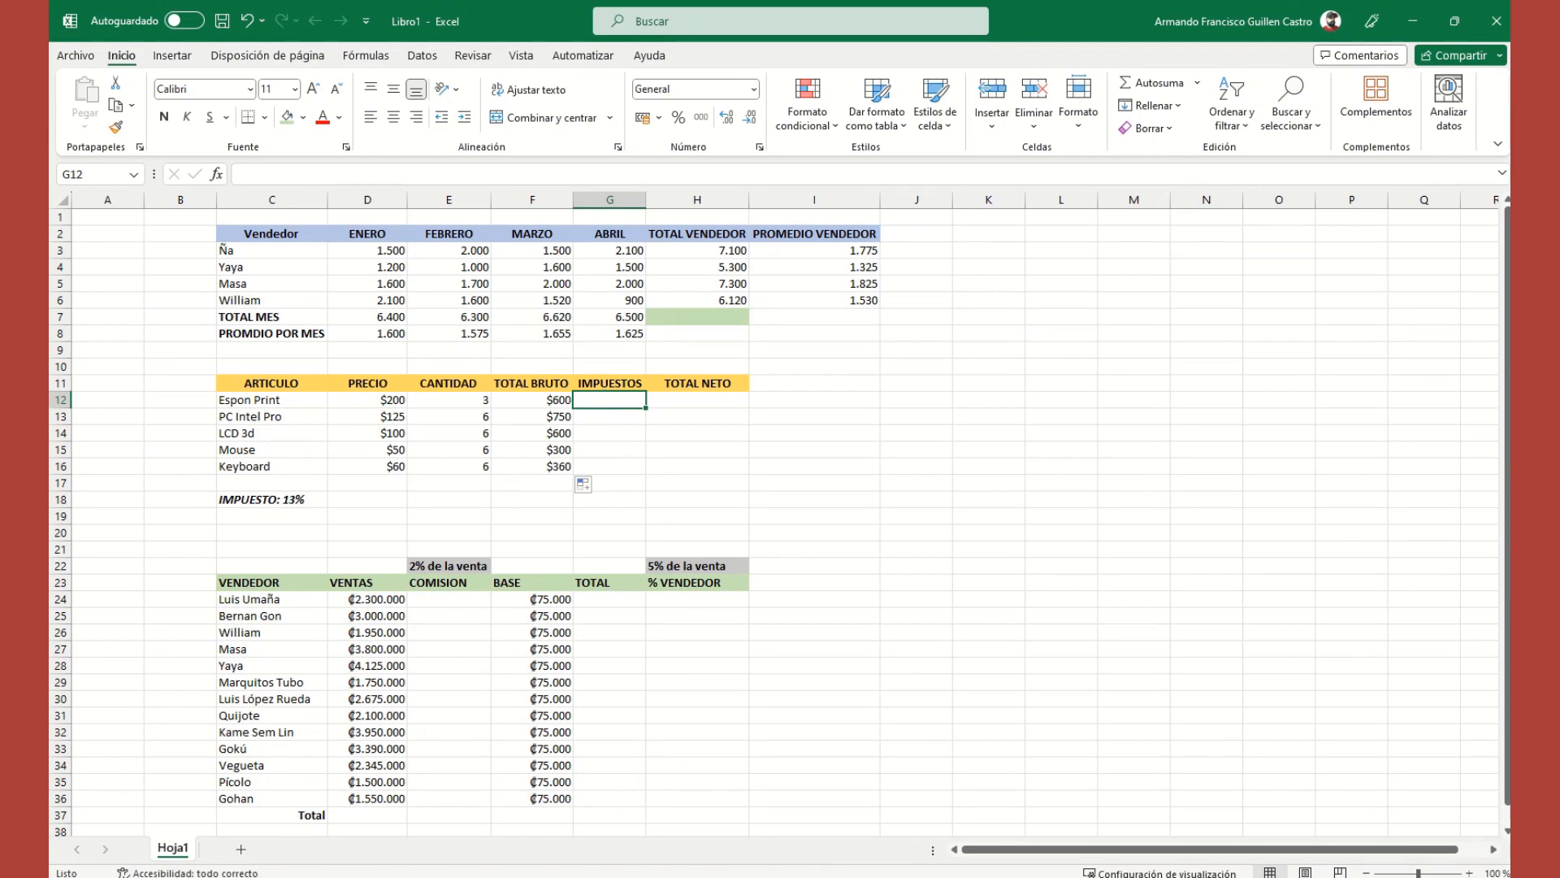
click(199, 875)
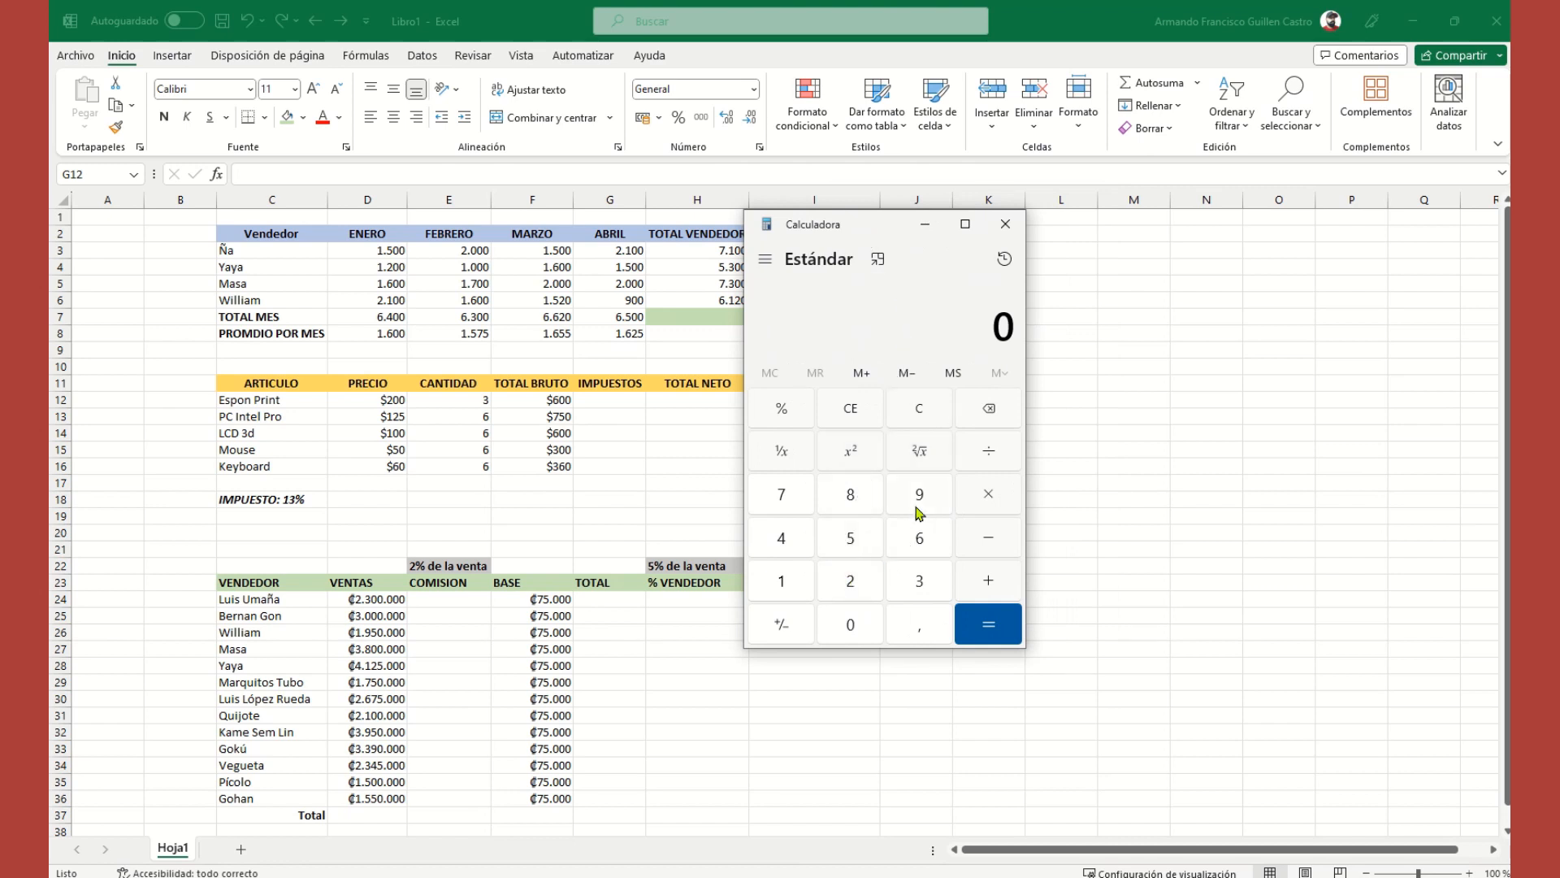
click(928, 537)
click(862, 621)
click(861, 621)
click(808, 575)
click(912, 583)
click(785, 411)
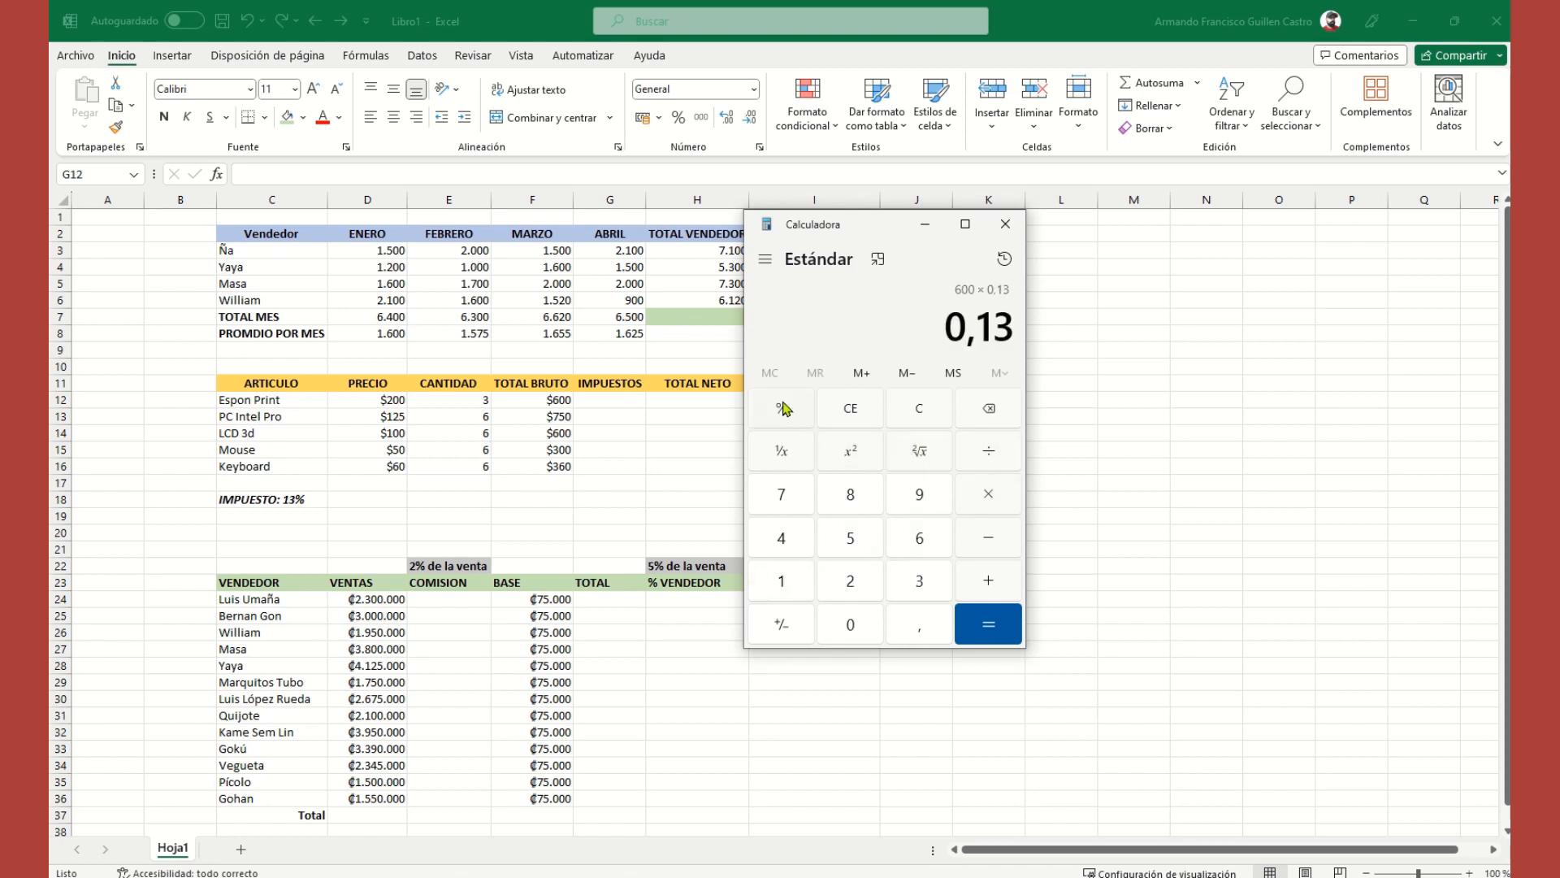
click(1005, 635)
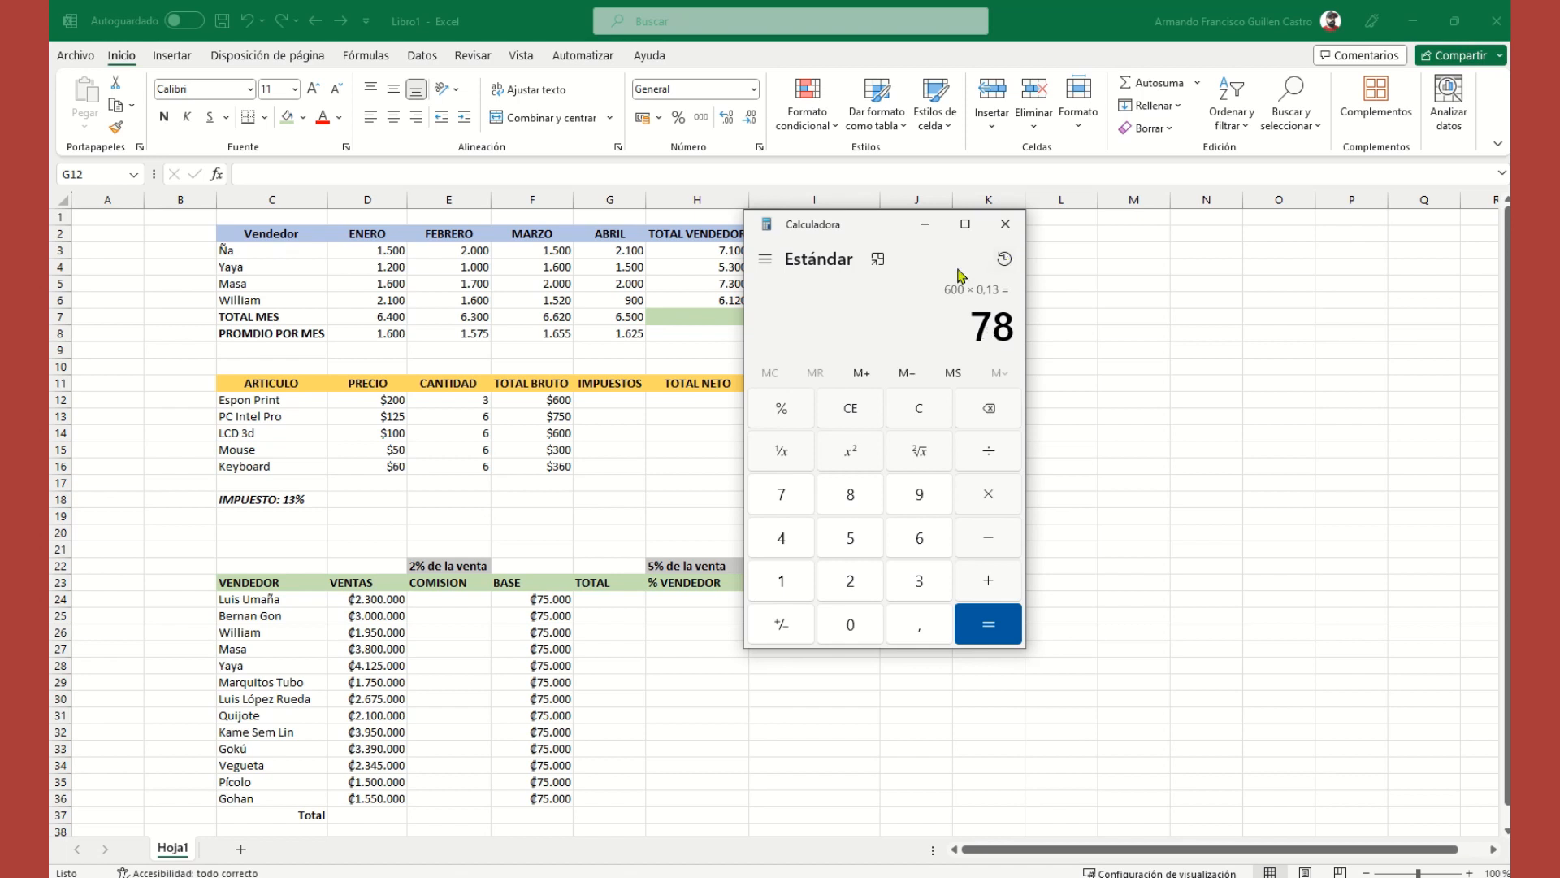
click(931, 232)
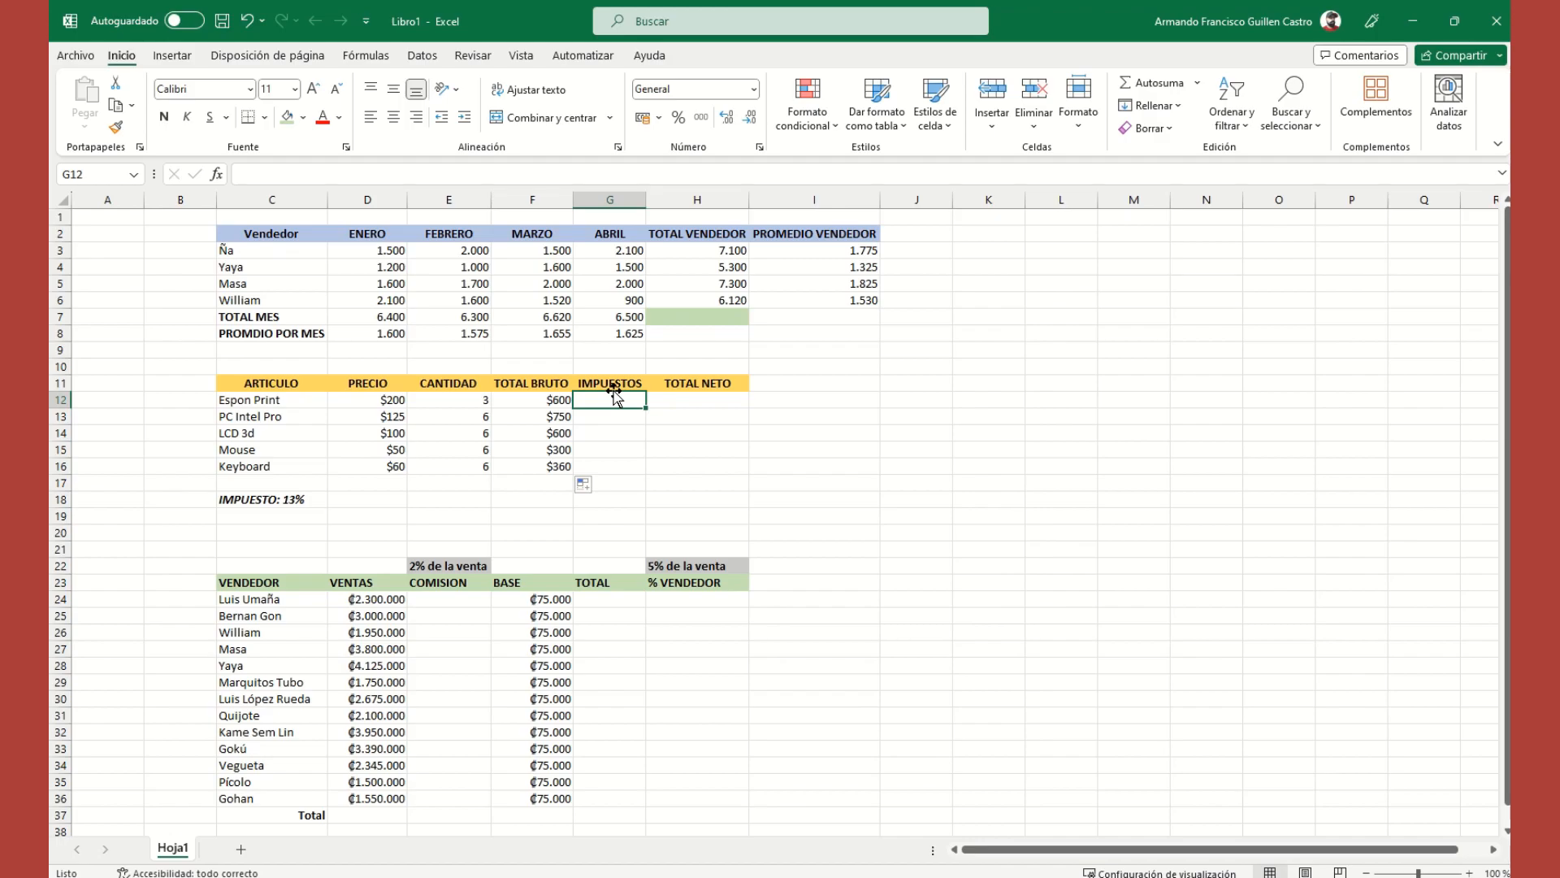
Step: Enter the formula =F12*13% in G12 to calculate Espon Print's tax from its gross total
text(=)
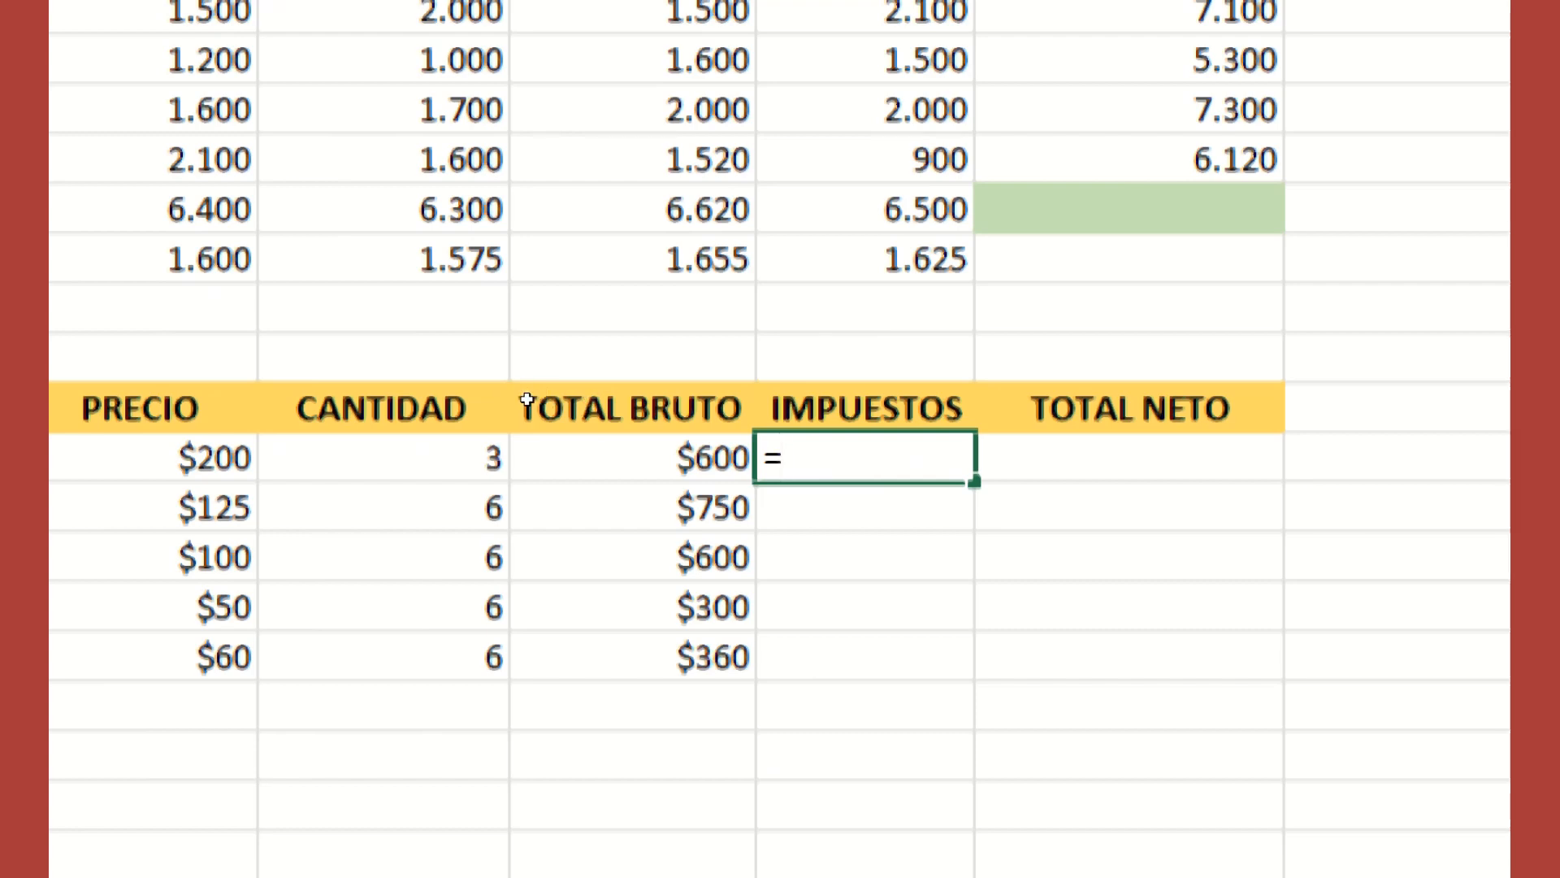
key(Left)
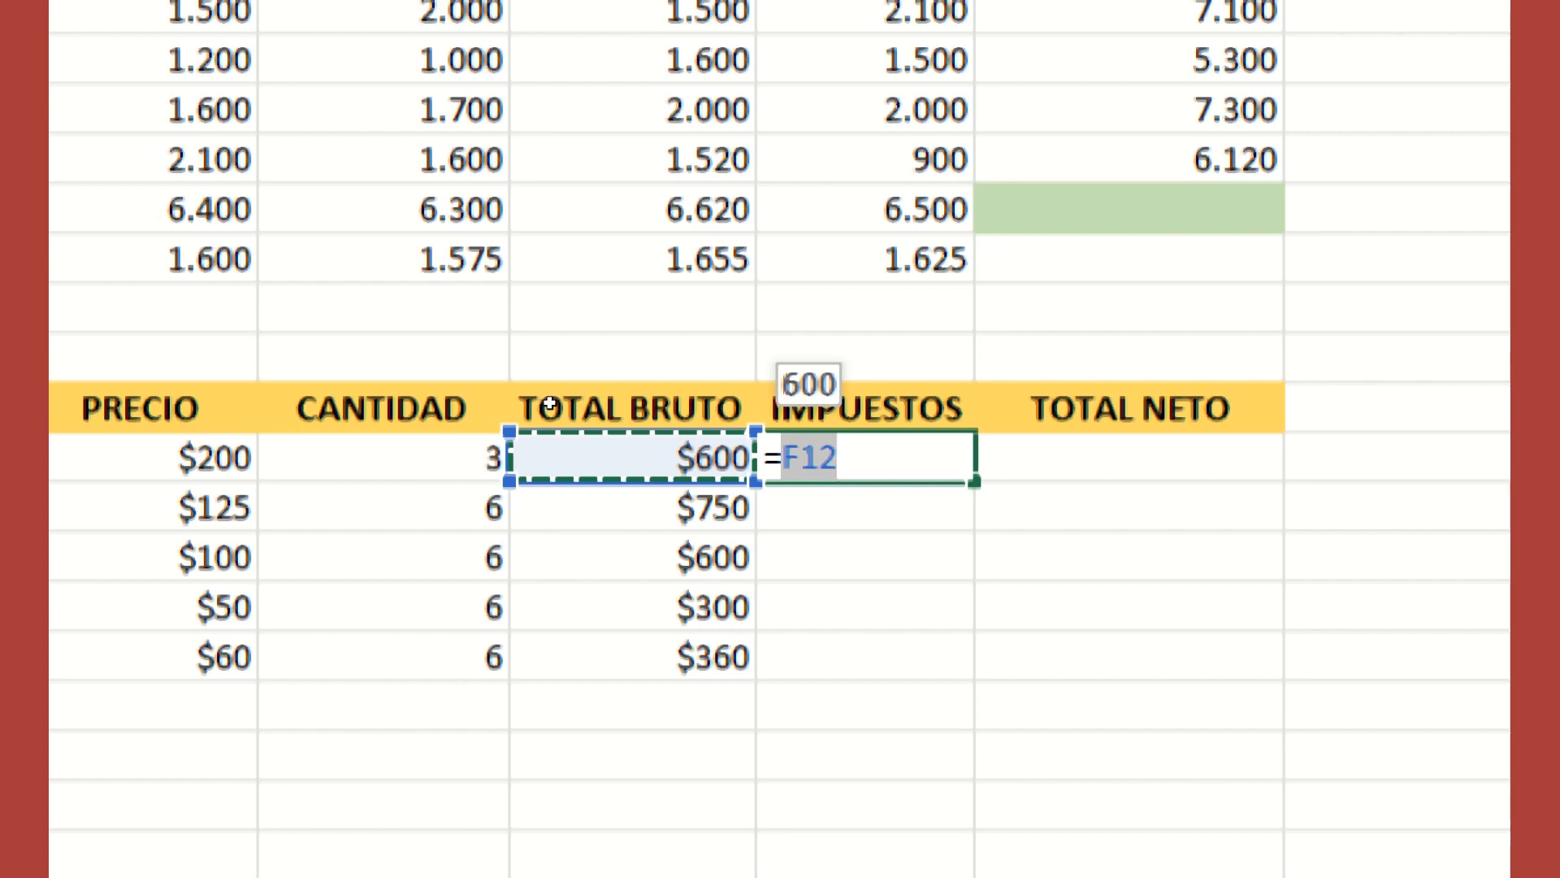
text(*)
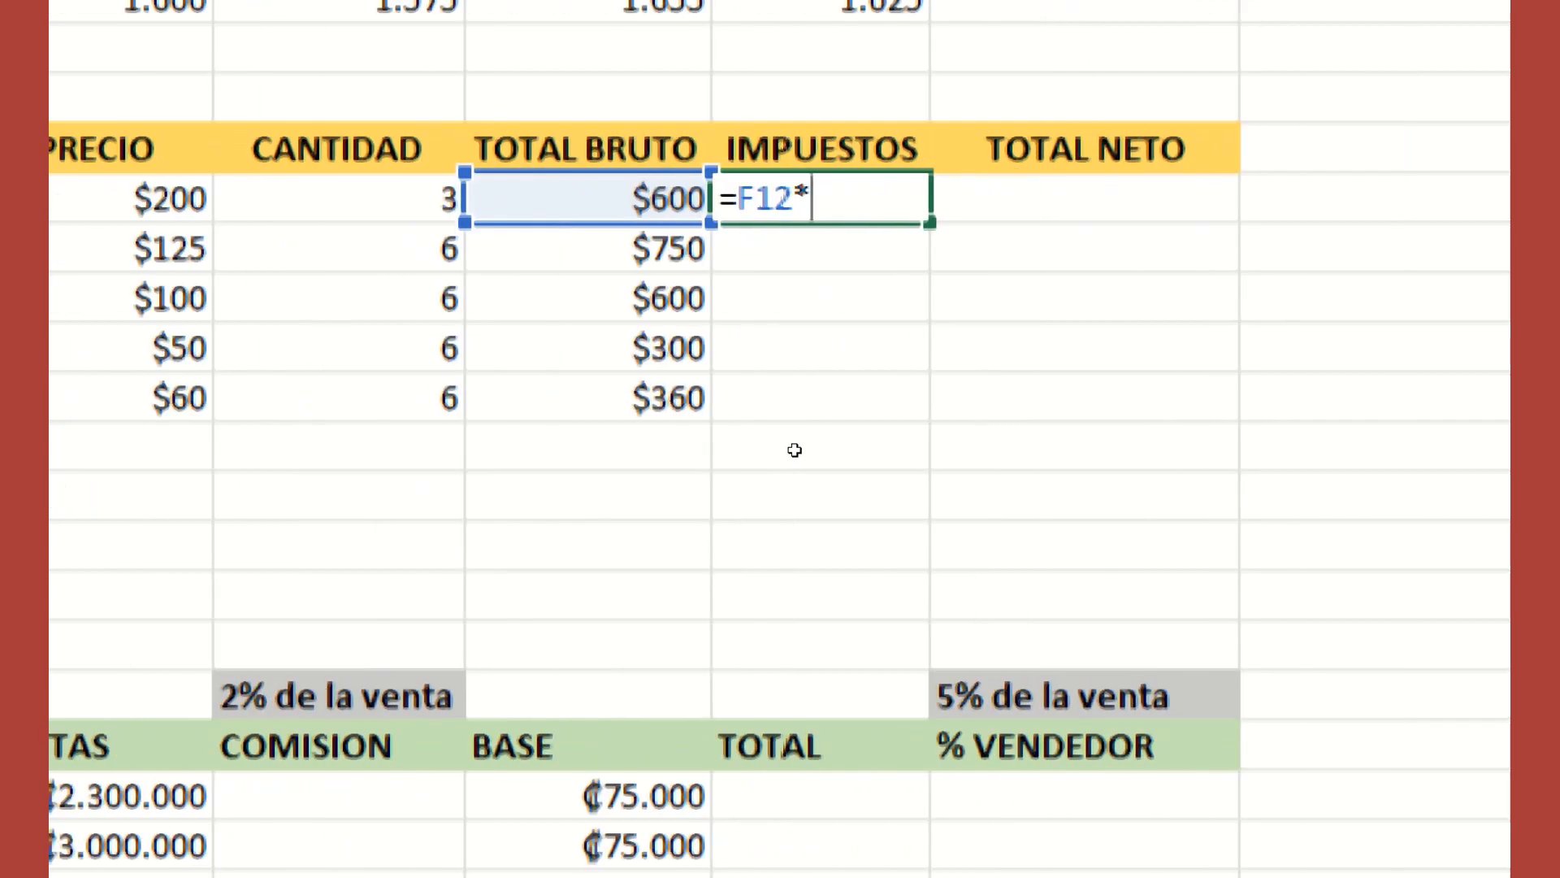
text(13)
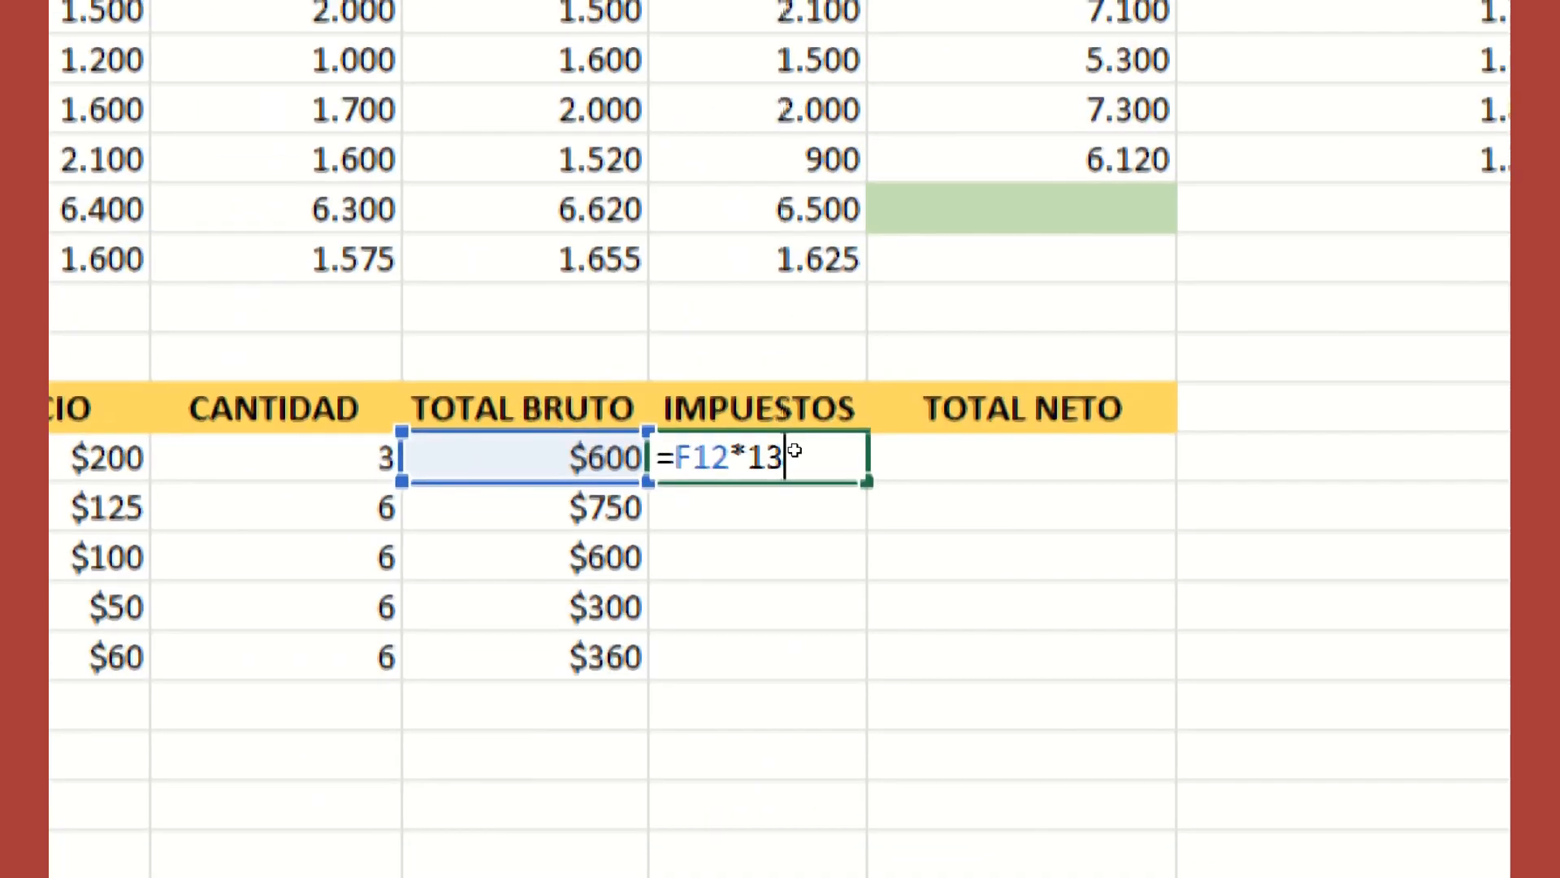
text(%)
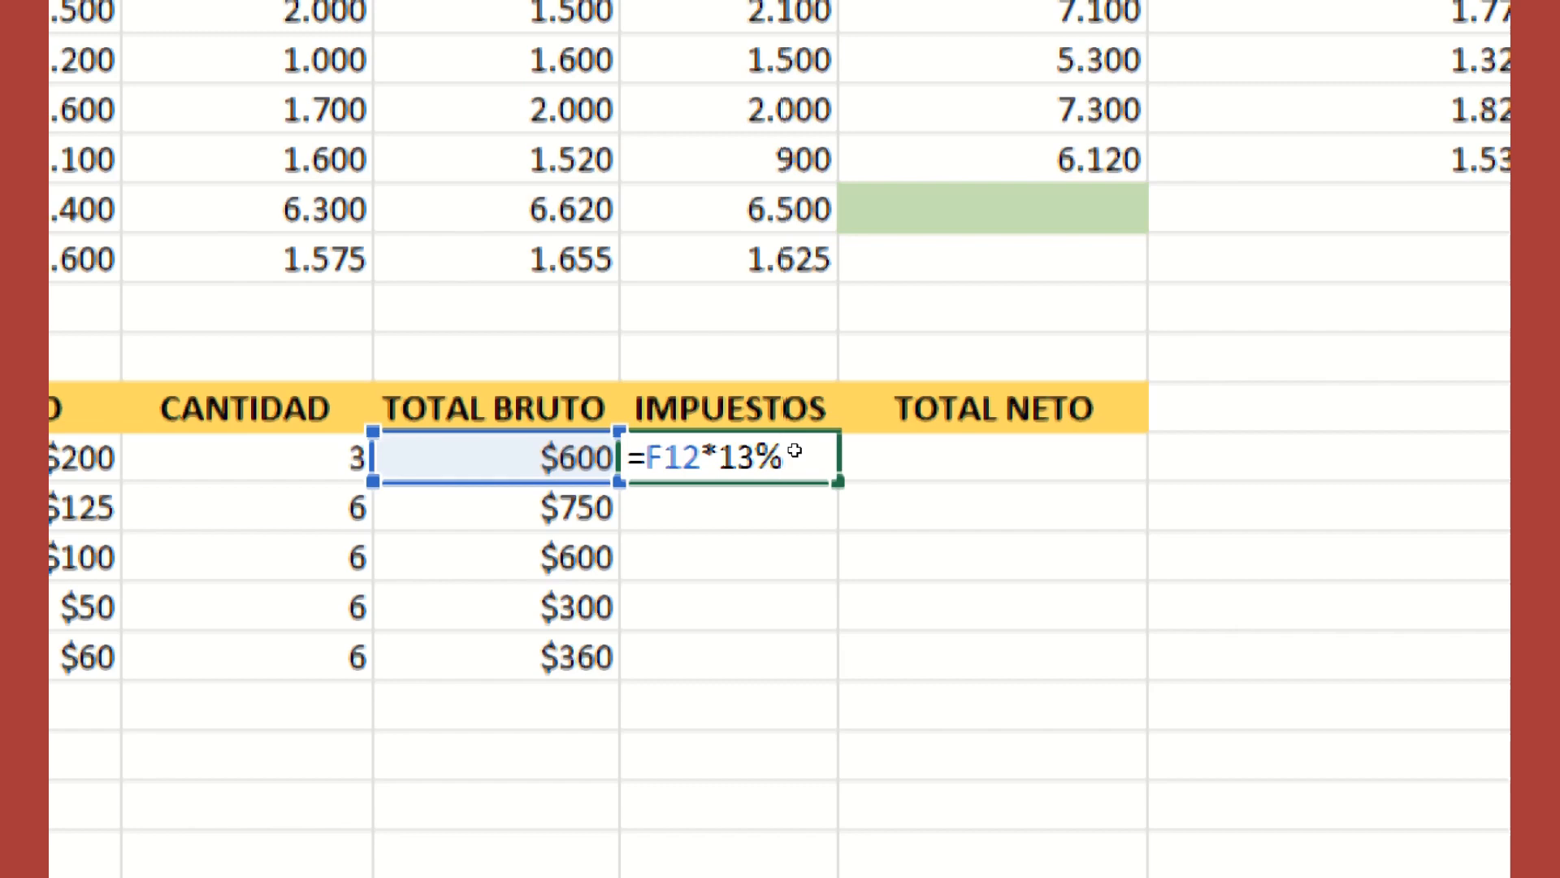
key(Return)
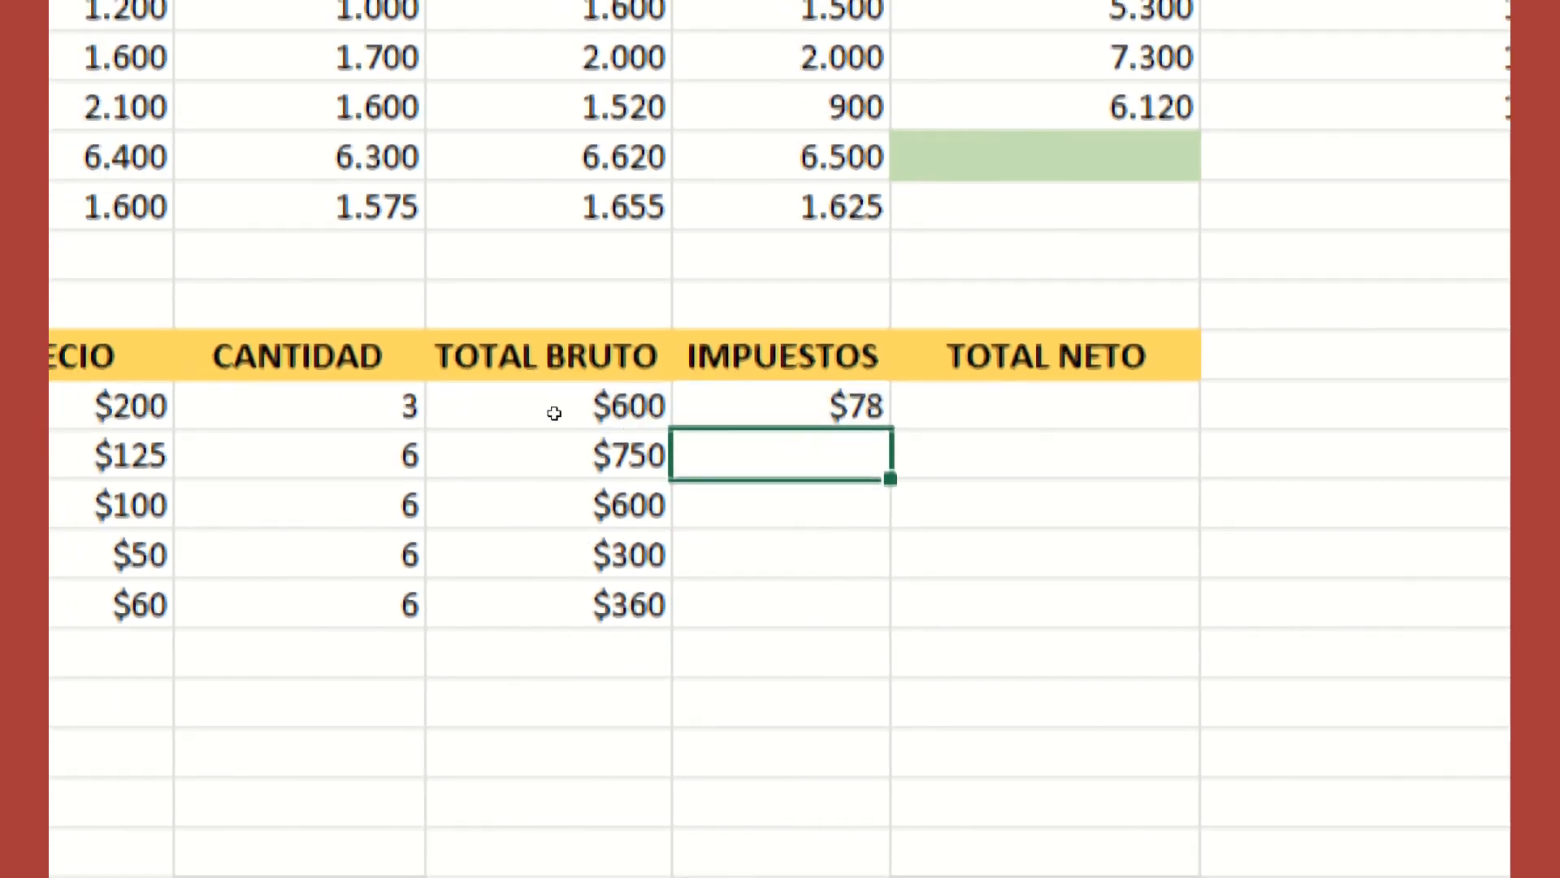
Step: Fill the G12 tax formula down to the remaining articles through G16
key(Up)
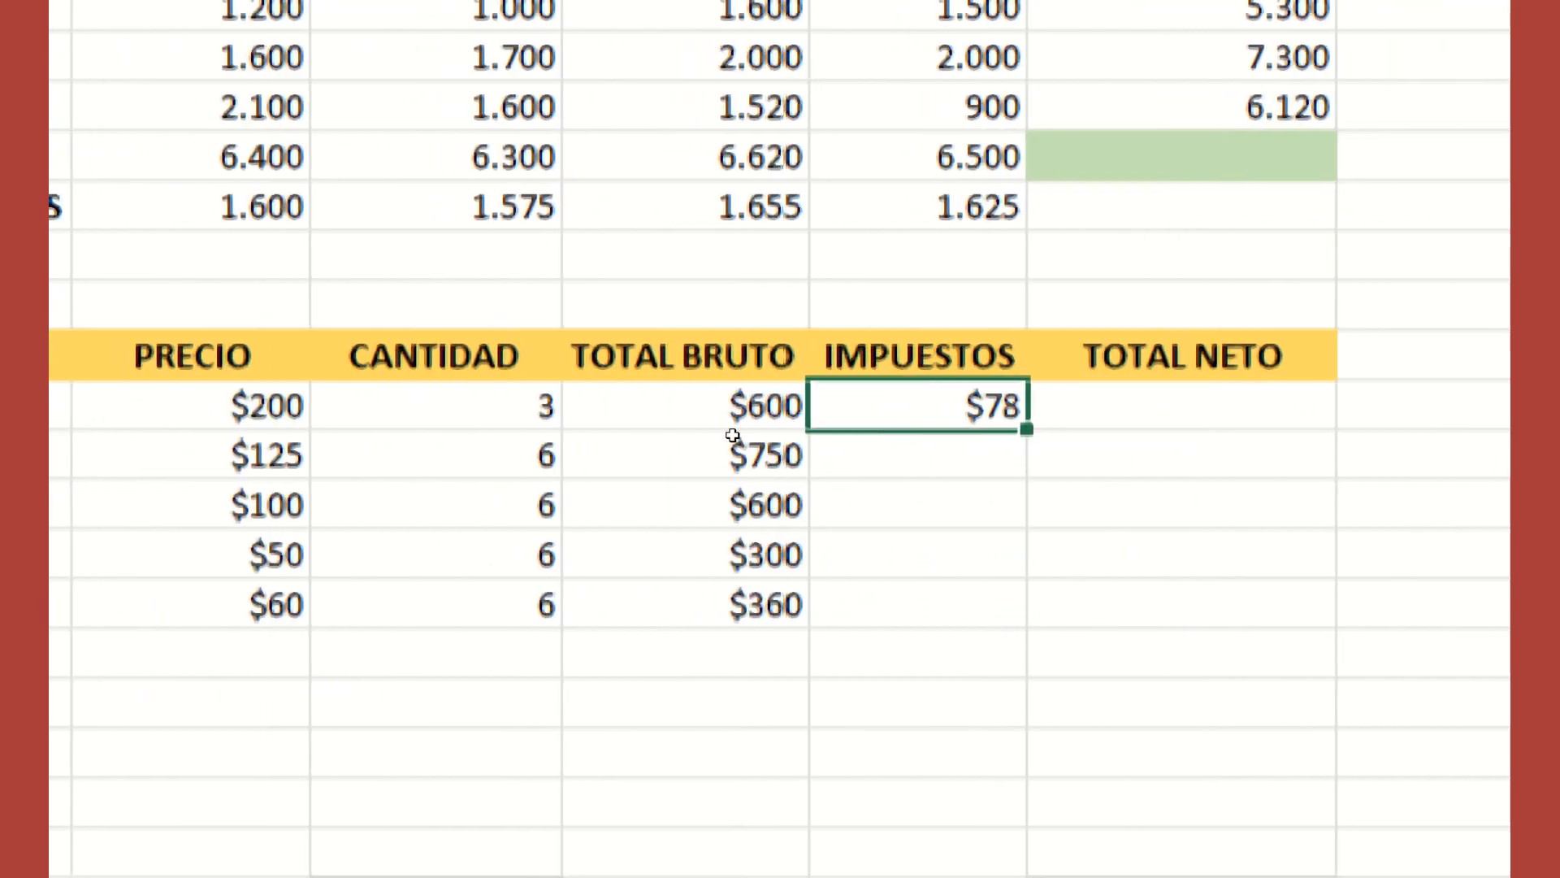
drag(1026, 428, 1026, 622)
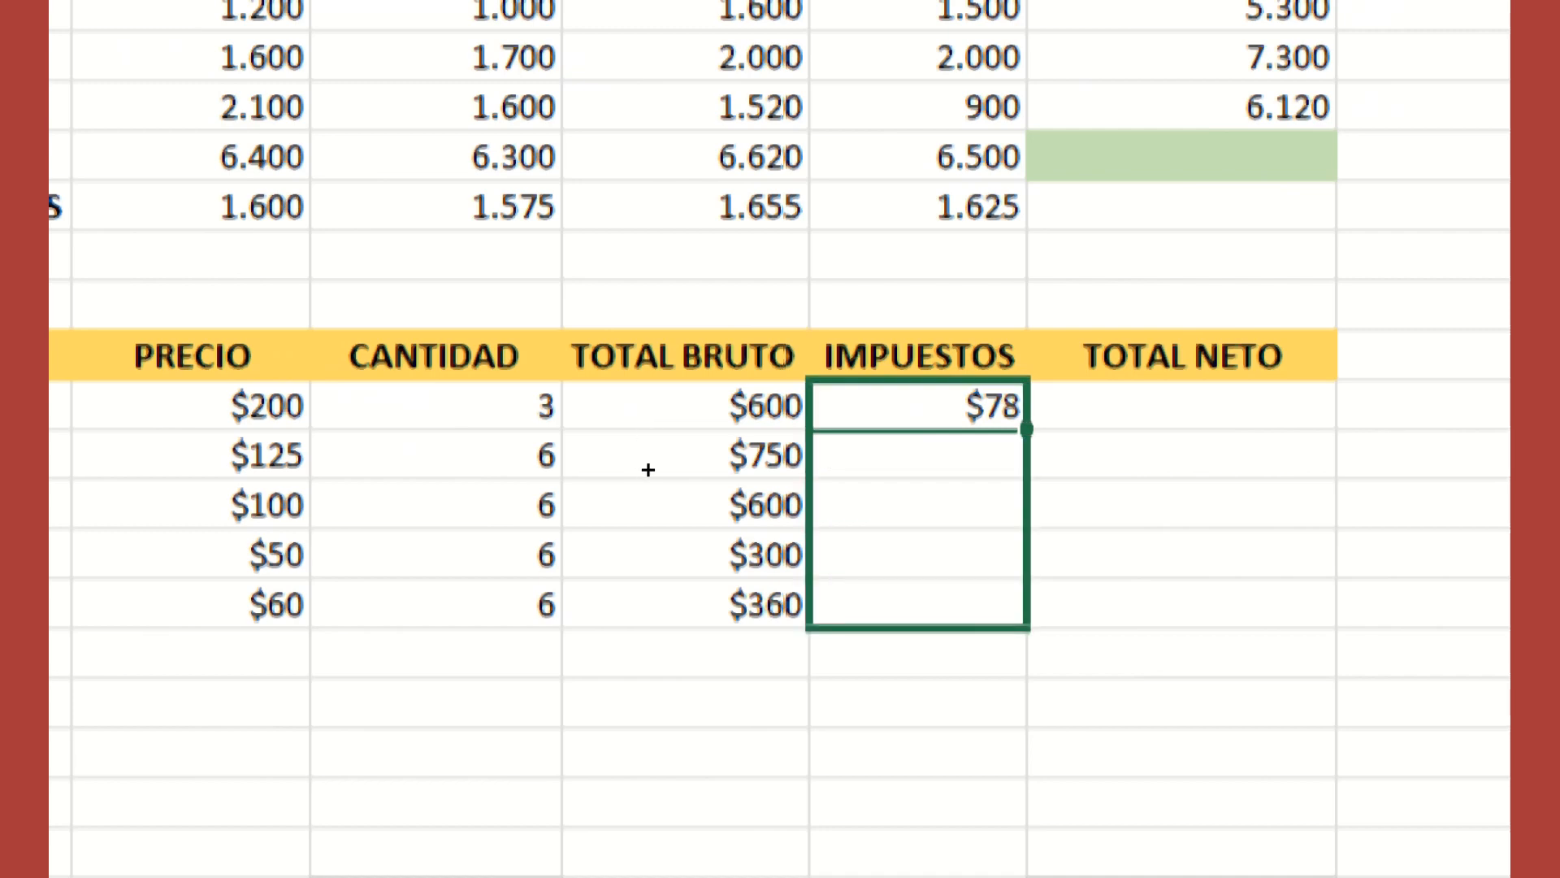
drag(1027, 622, 1026, 626)
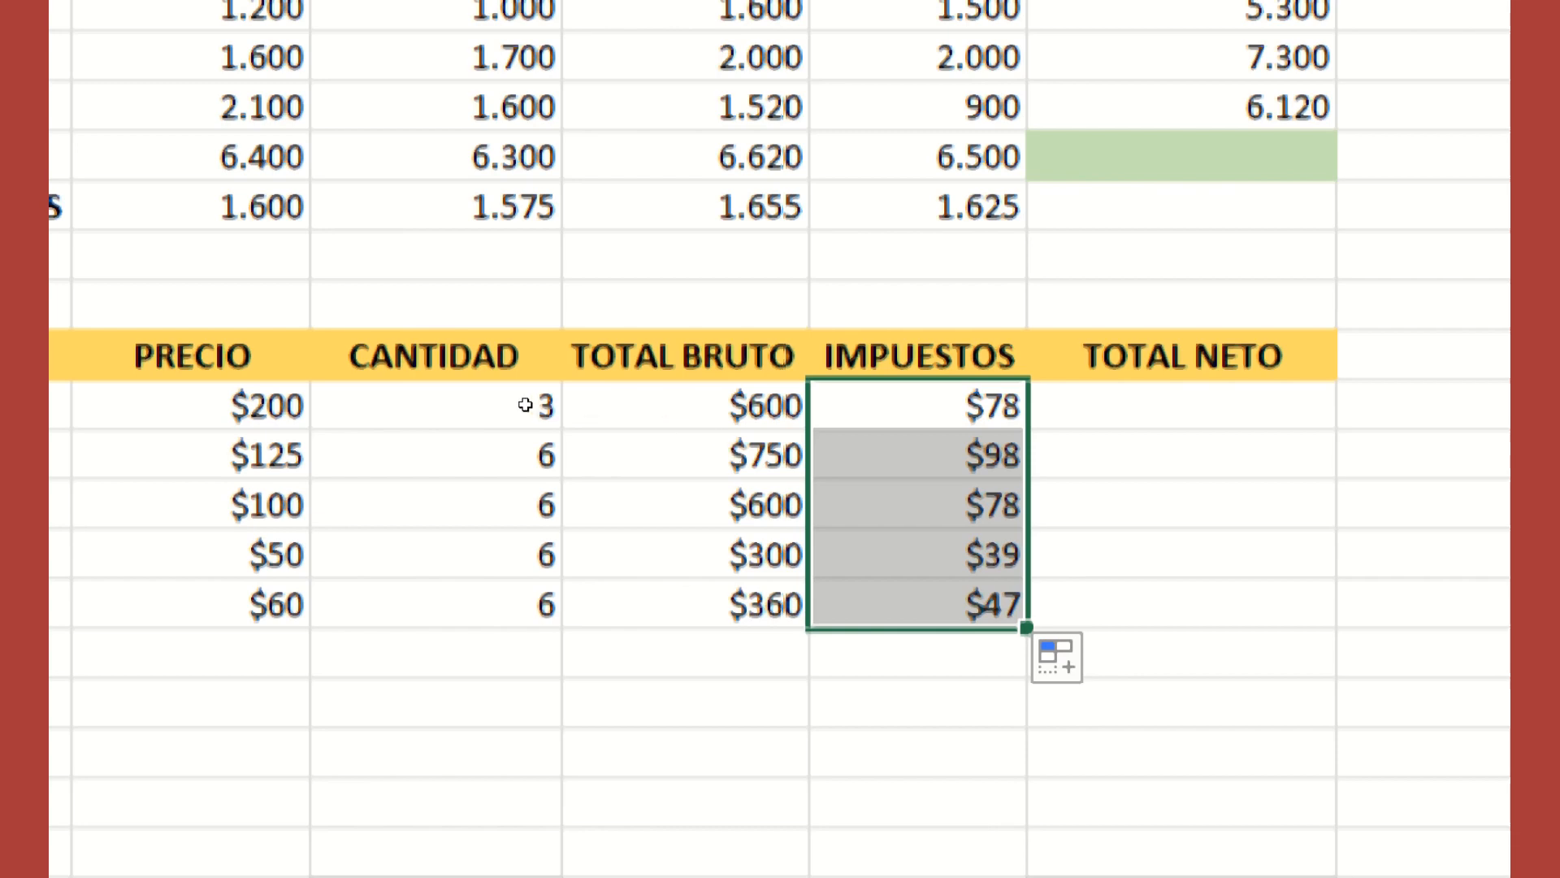
Step: Set the Keyboard's price in D16 to 70
key(Left)
key(ctrl+Down)
scroll(679, 478, right, 2)
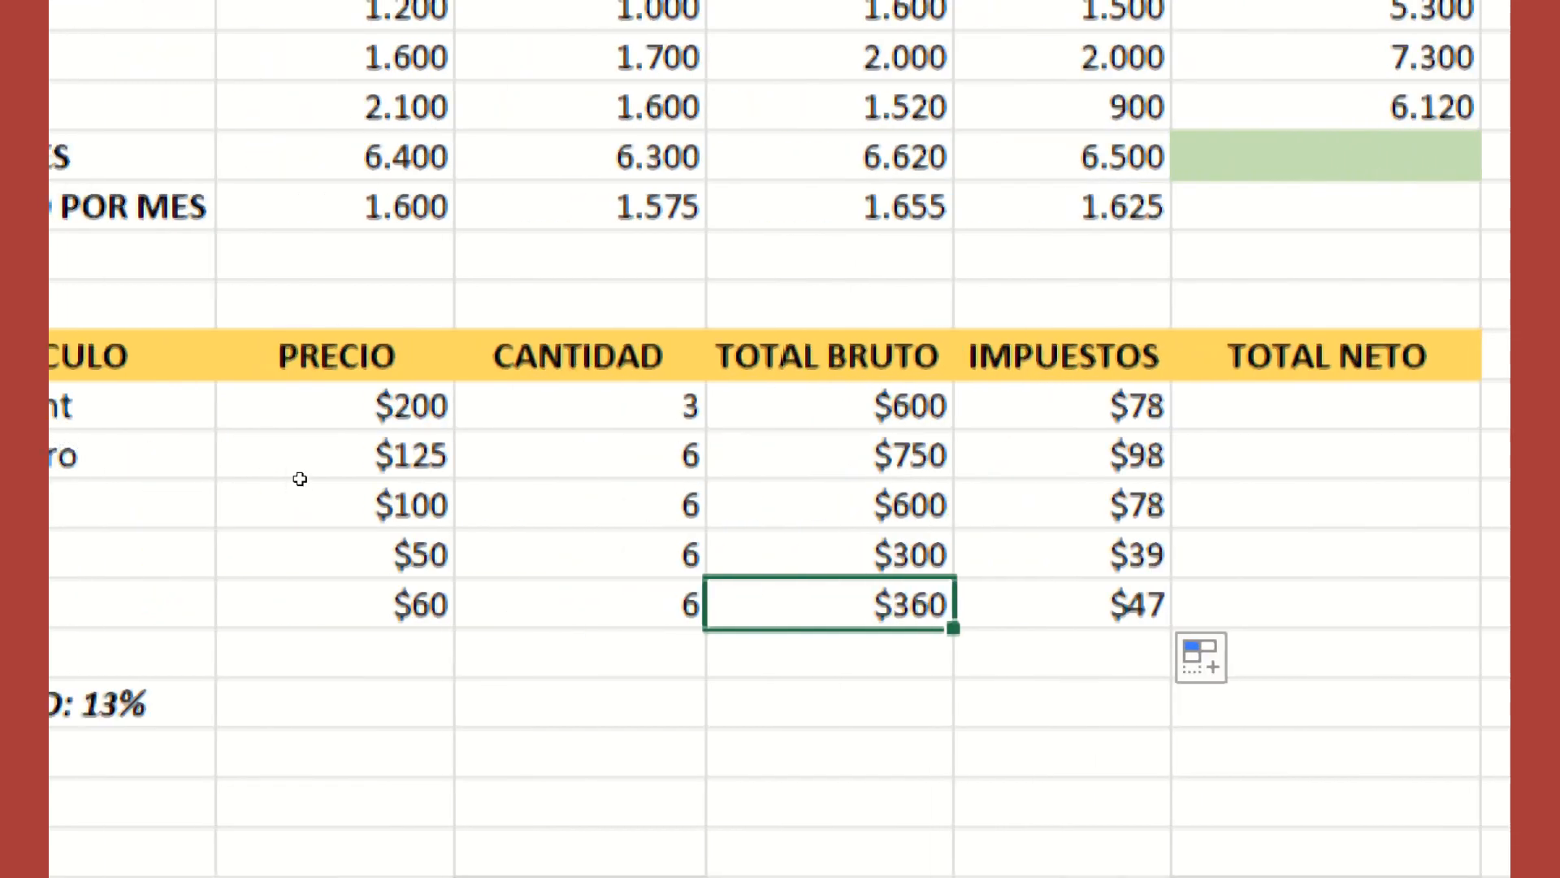
key(Left)
key(Left)
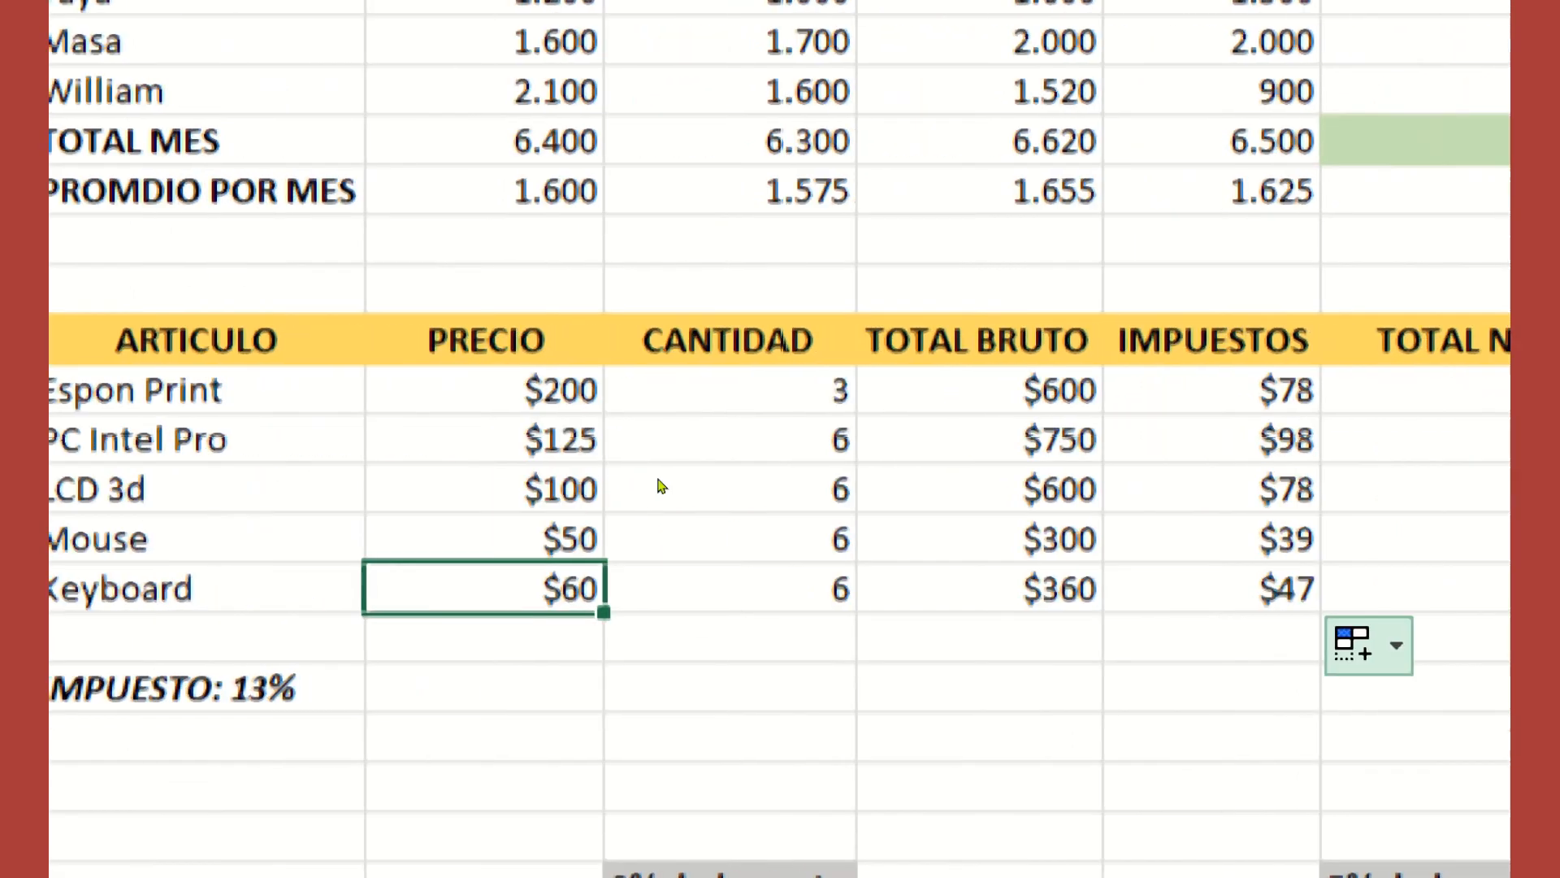
text(70)
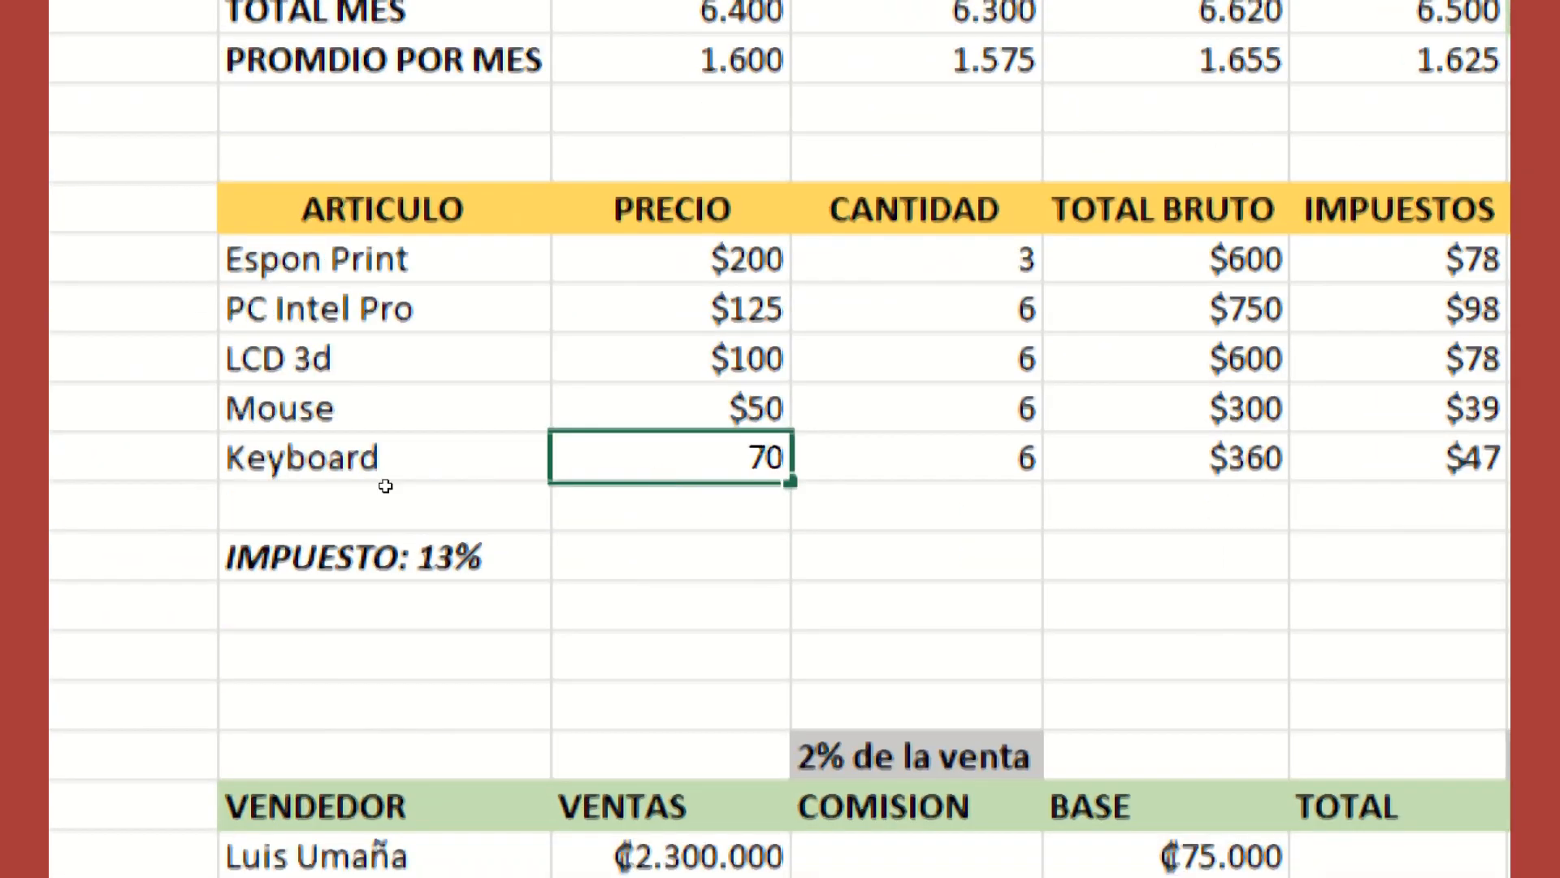
key(Return)
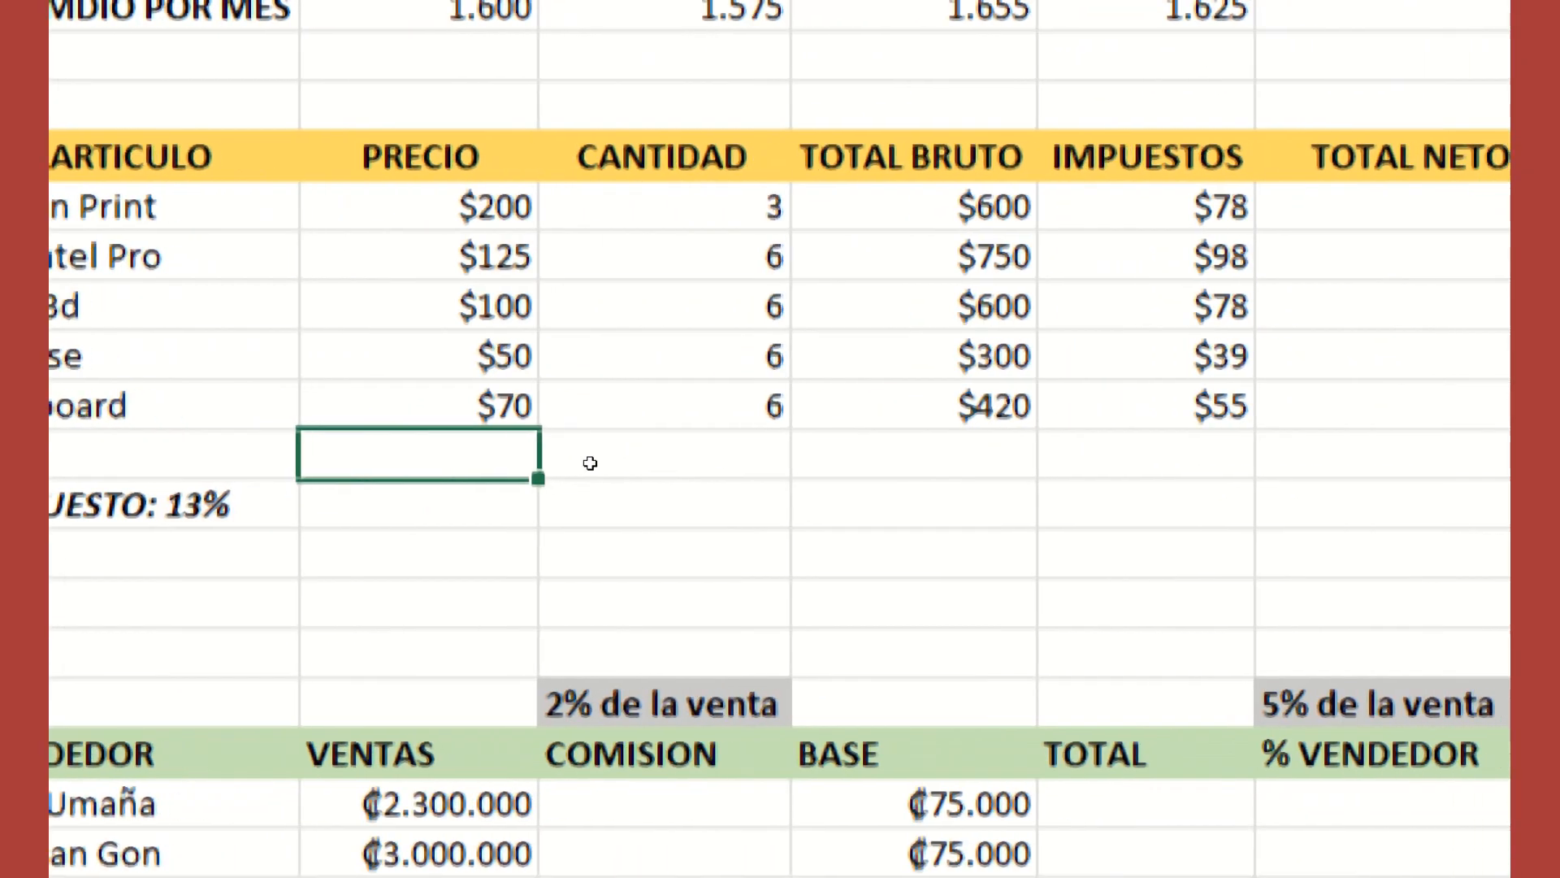
Step: Examine the cell references of the Keyboard's TOTAL BRUTO formula in F16 and check its tax in G16
key(Up)
key(Right)
key(Right)
key(shift+Right)
key(shift+Left)
key(F2)
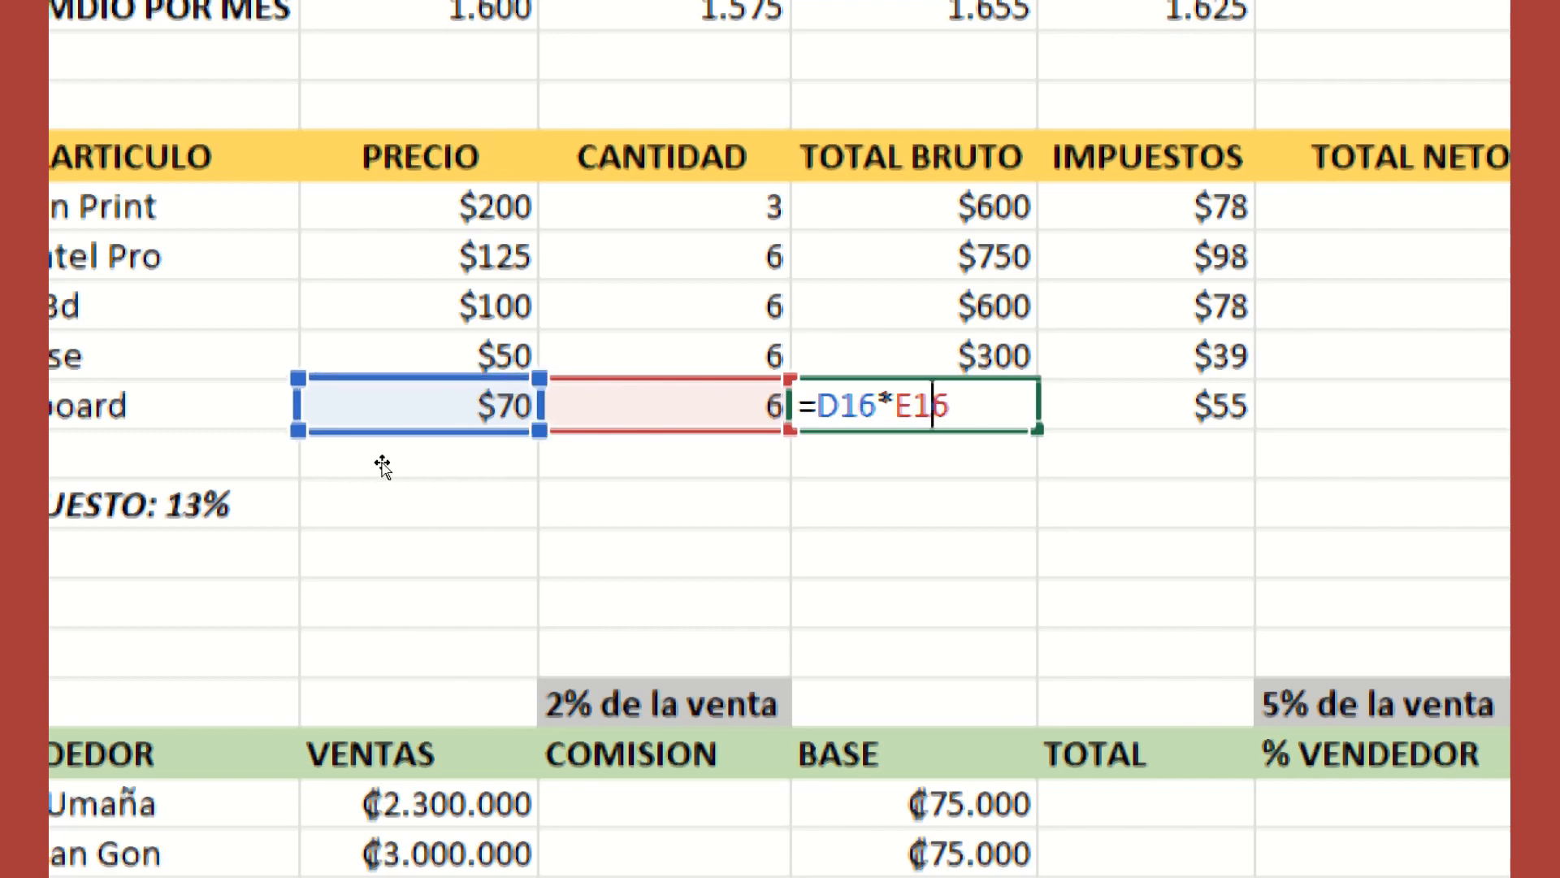
key(ctrl+Return)
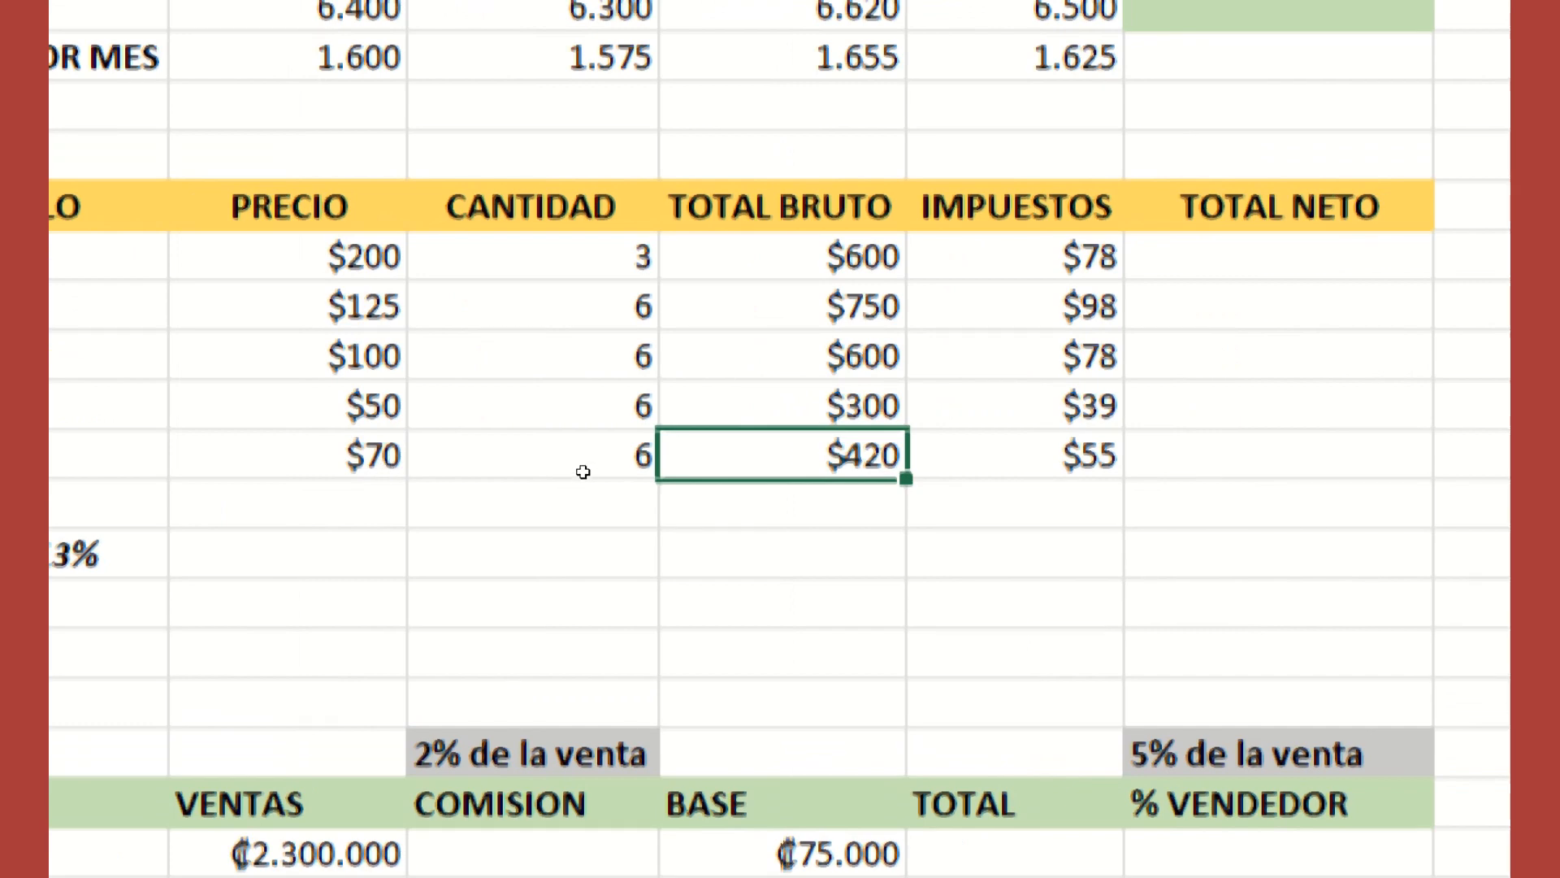
key(Up)
key(Right)
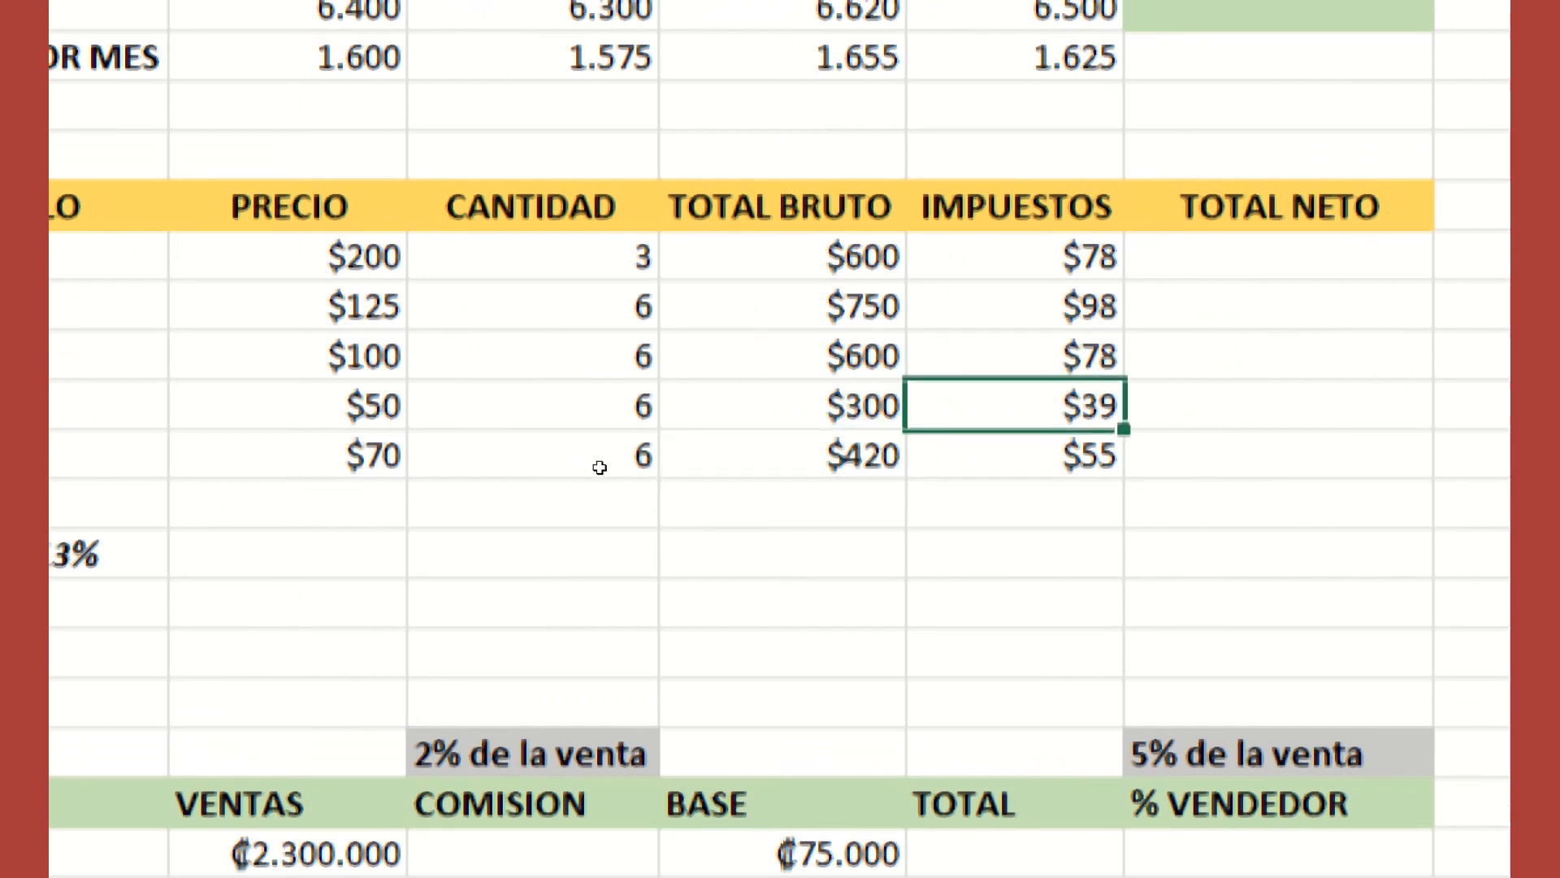
key(Down)
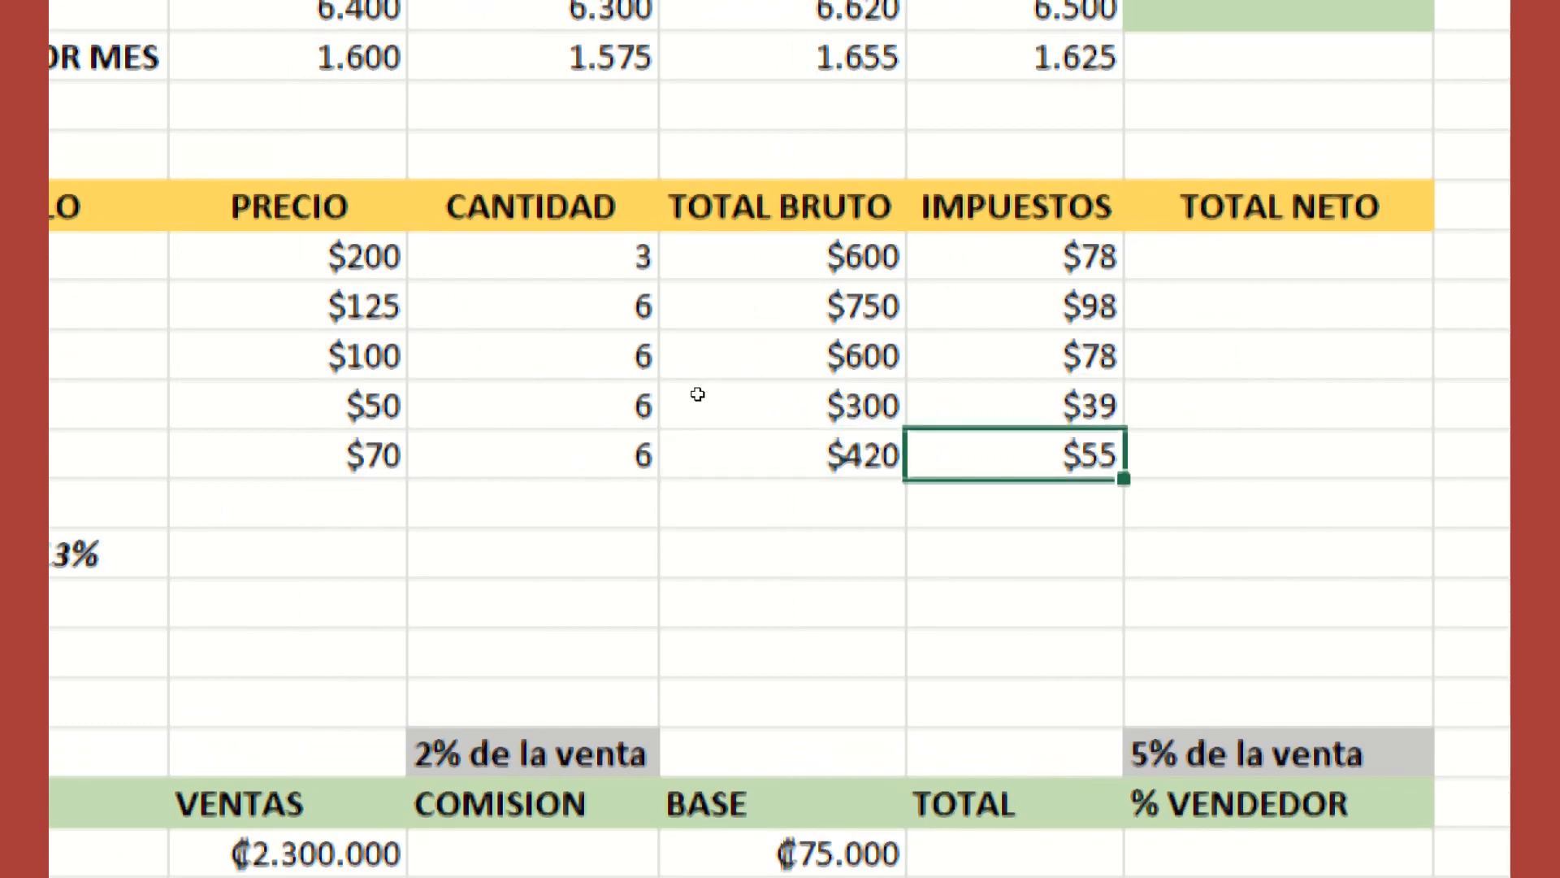
Step: Build the TOTAL NETO formula =F12+G12 for Espon Print in H12, adding the tax to the gross total
key(Right)
key(Up)
key(Up)
key(Up)
key(Up)
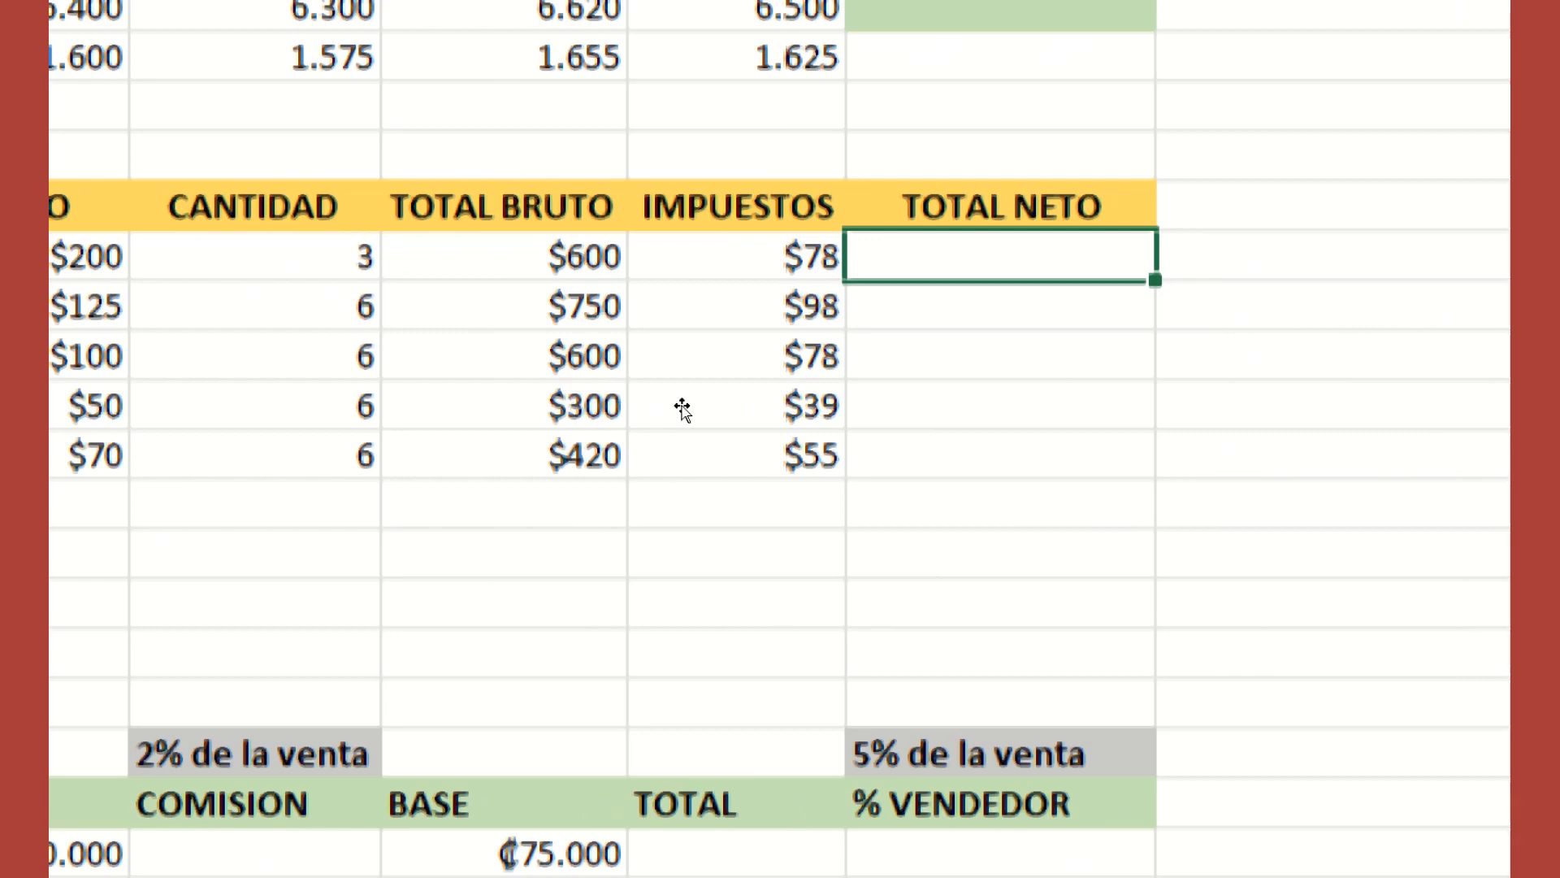
text(=)
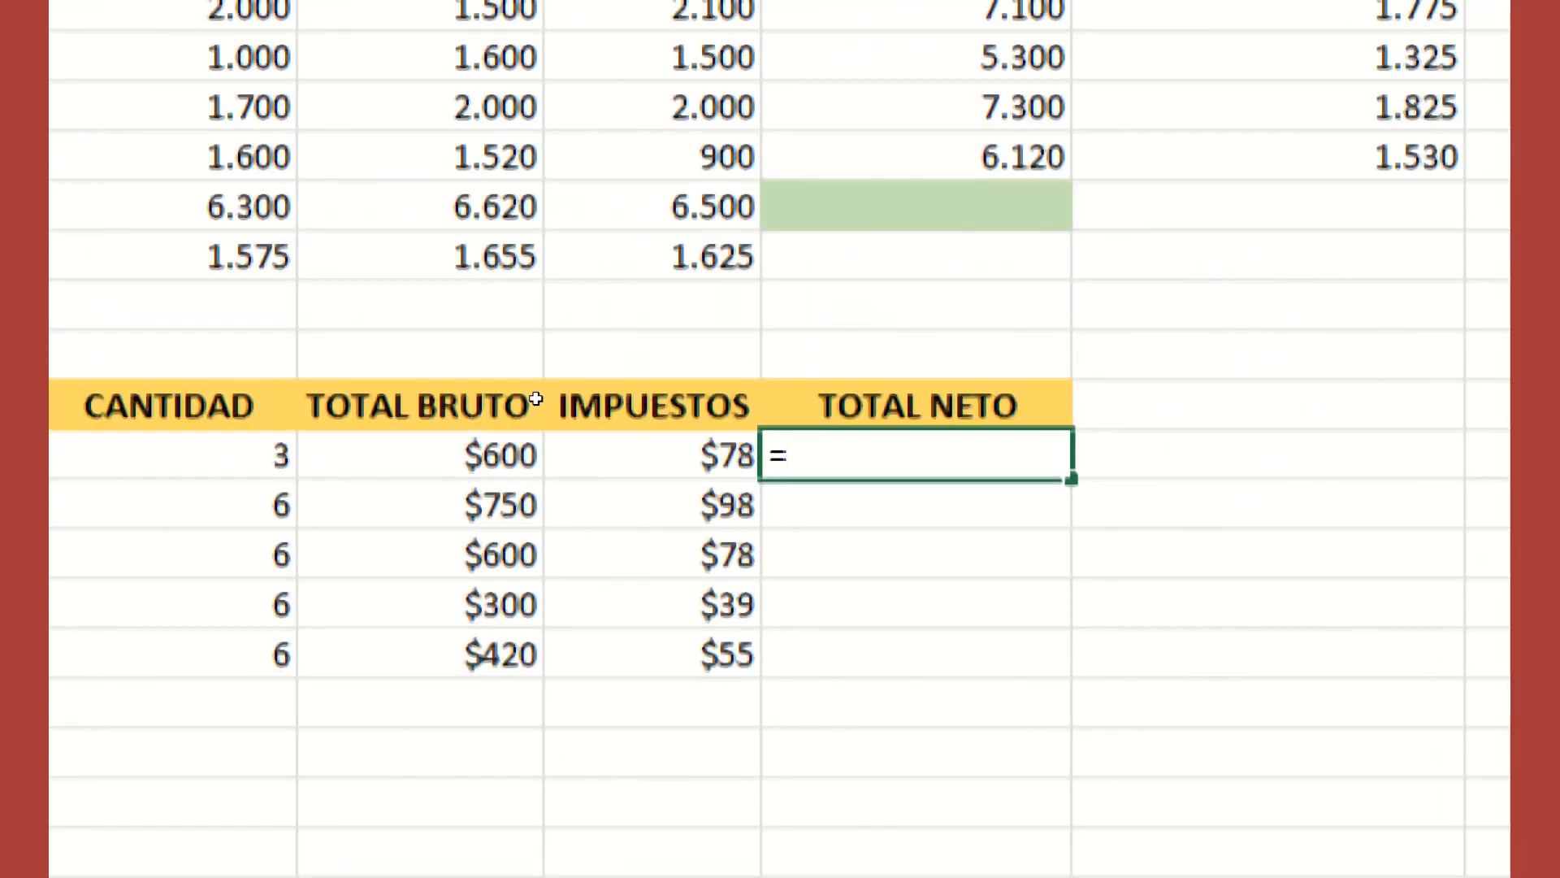
click(504, 443)
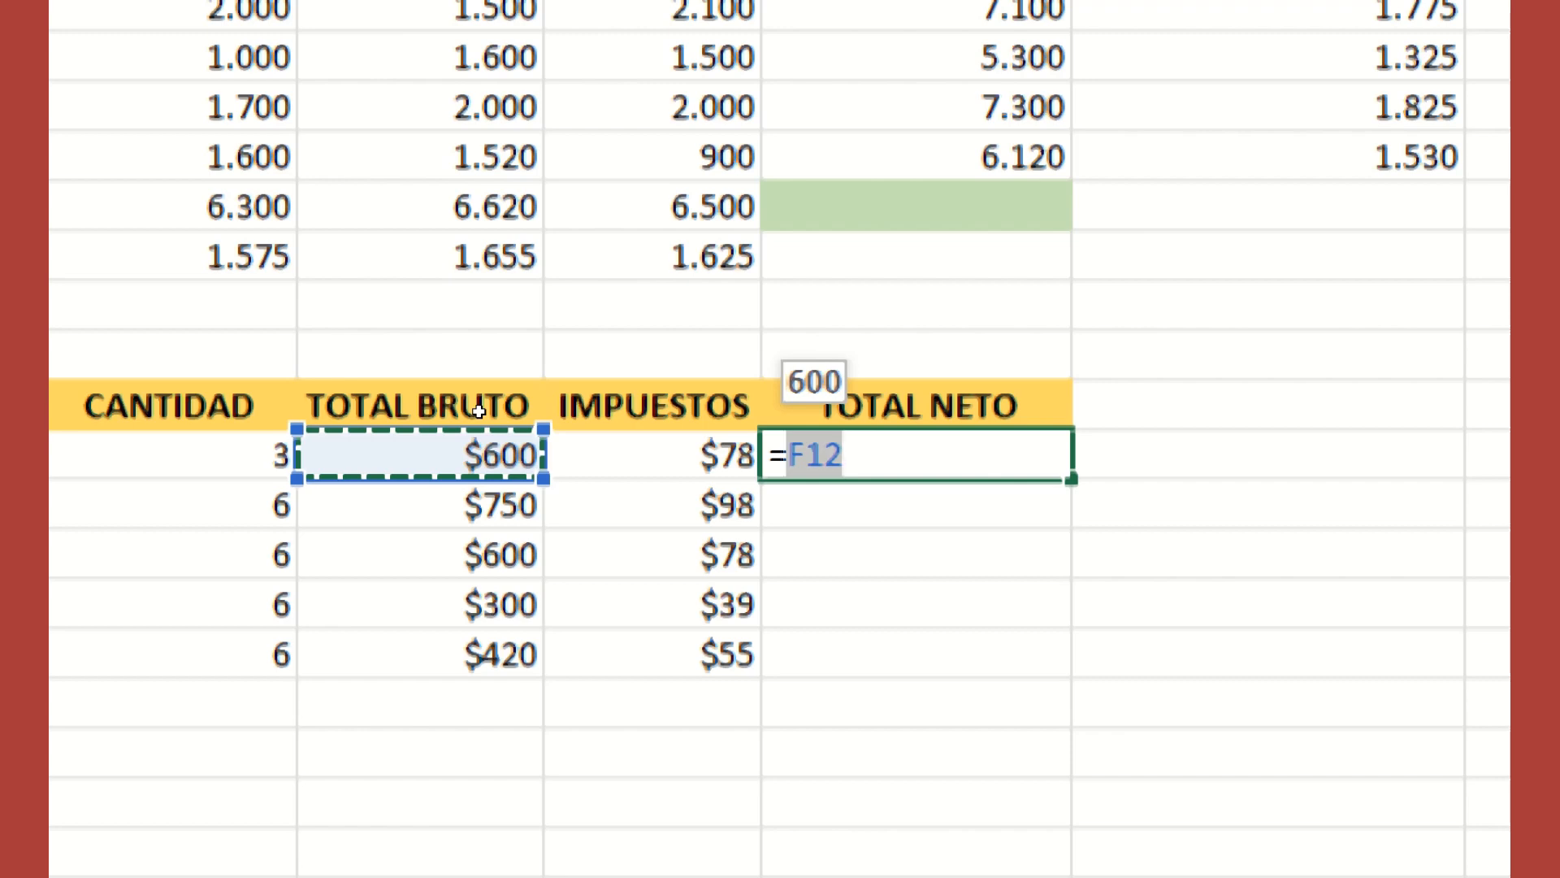
text(+)
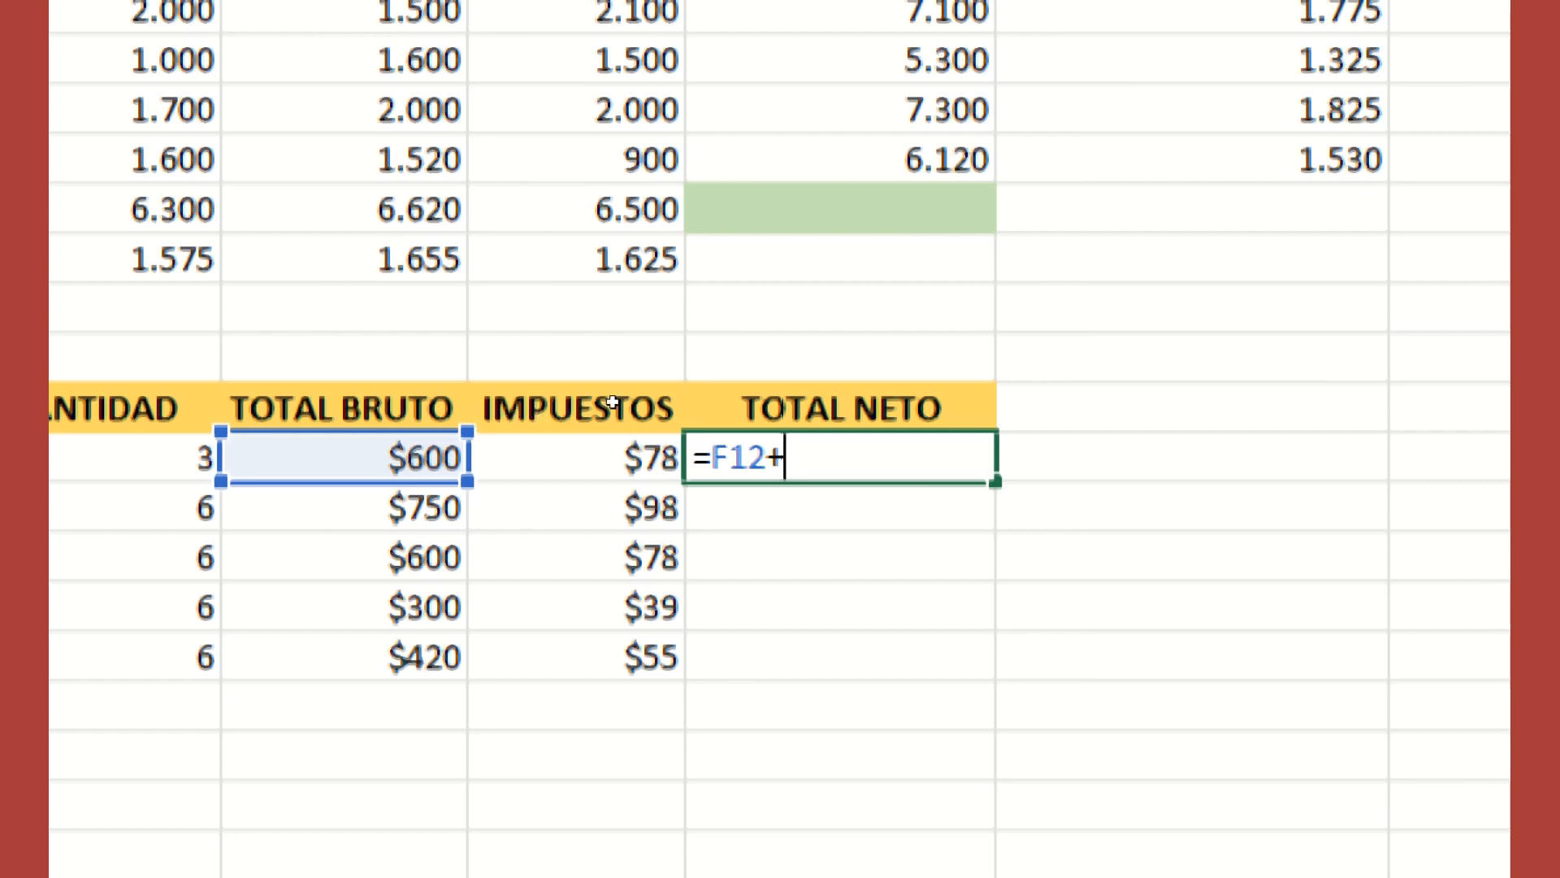
key(Left)
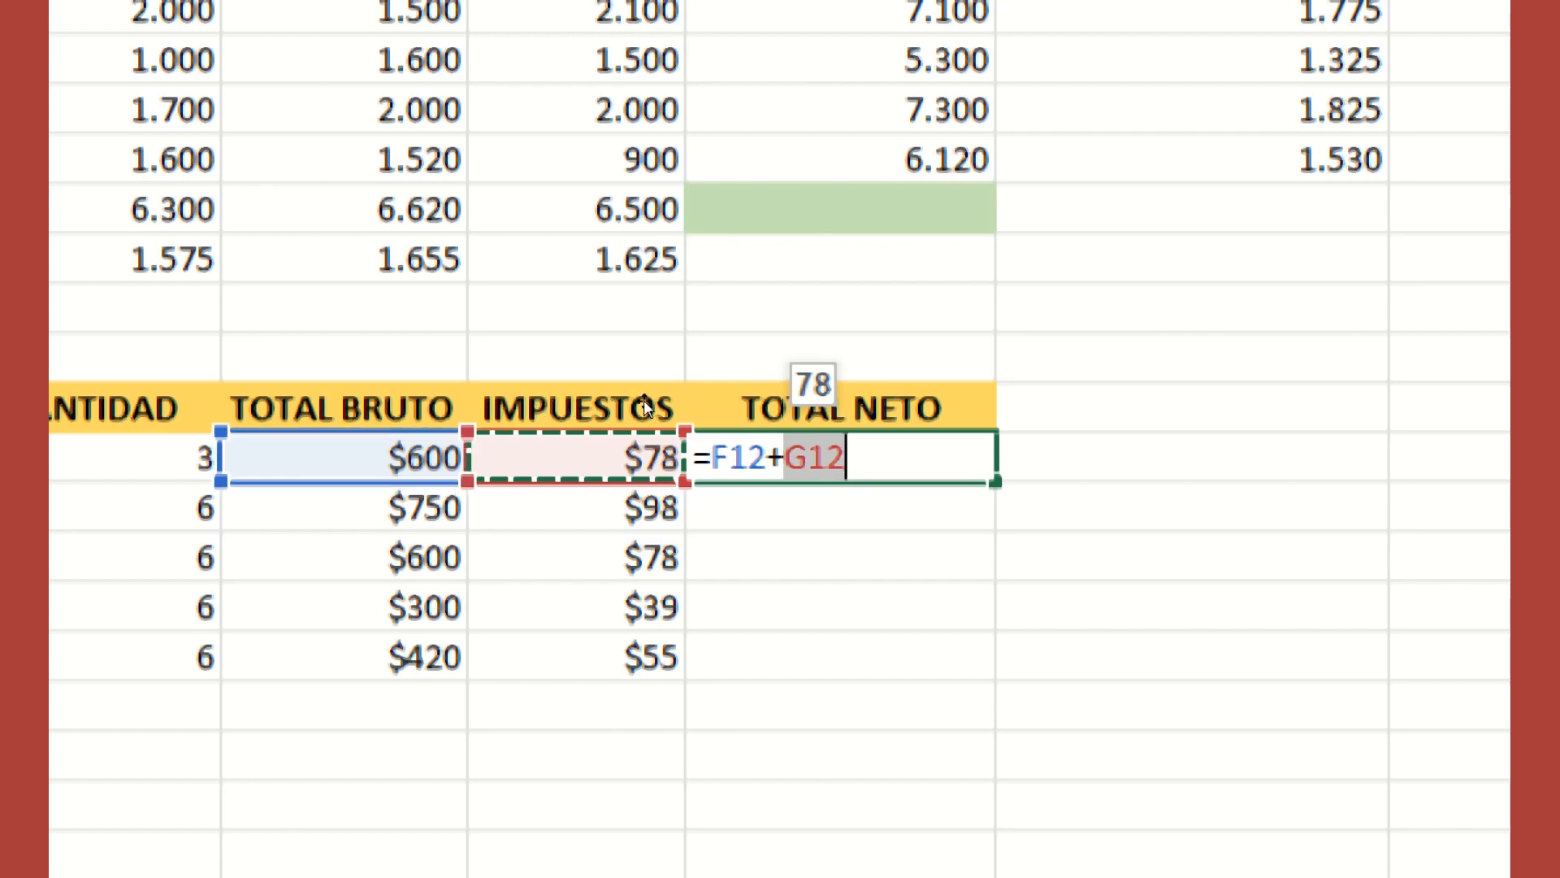
Step: Replace the references in H12 with fixed numbers and enter the formula as =600+78
drag(697, 400, 657, 404)
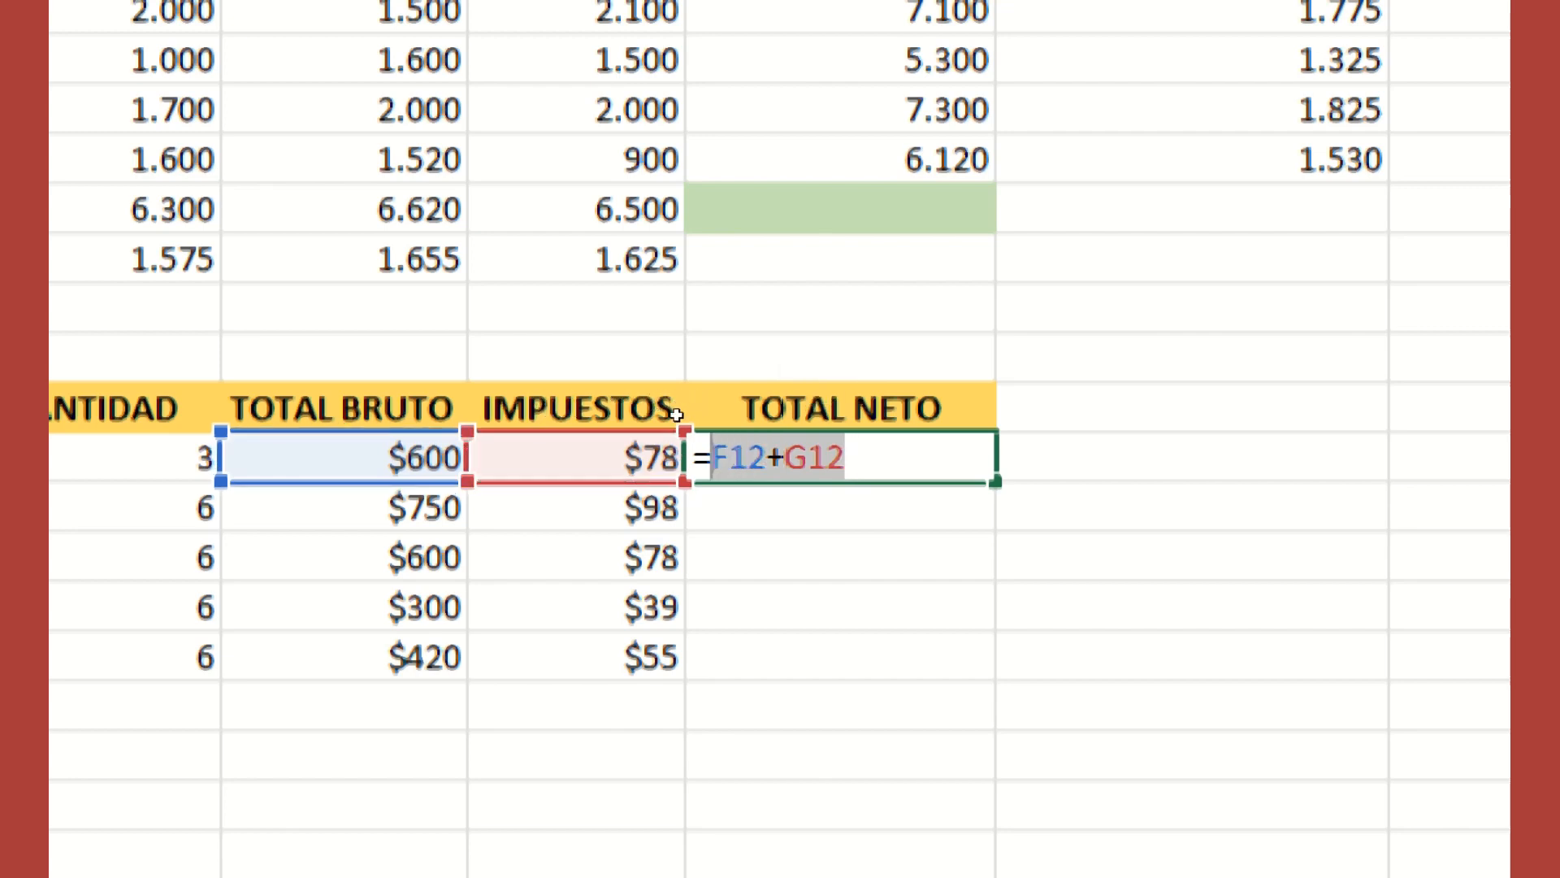
text(600)
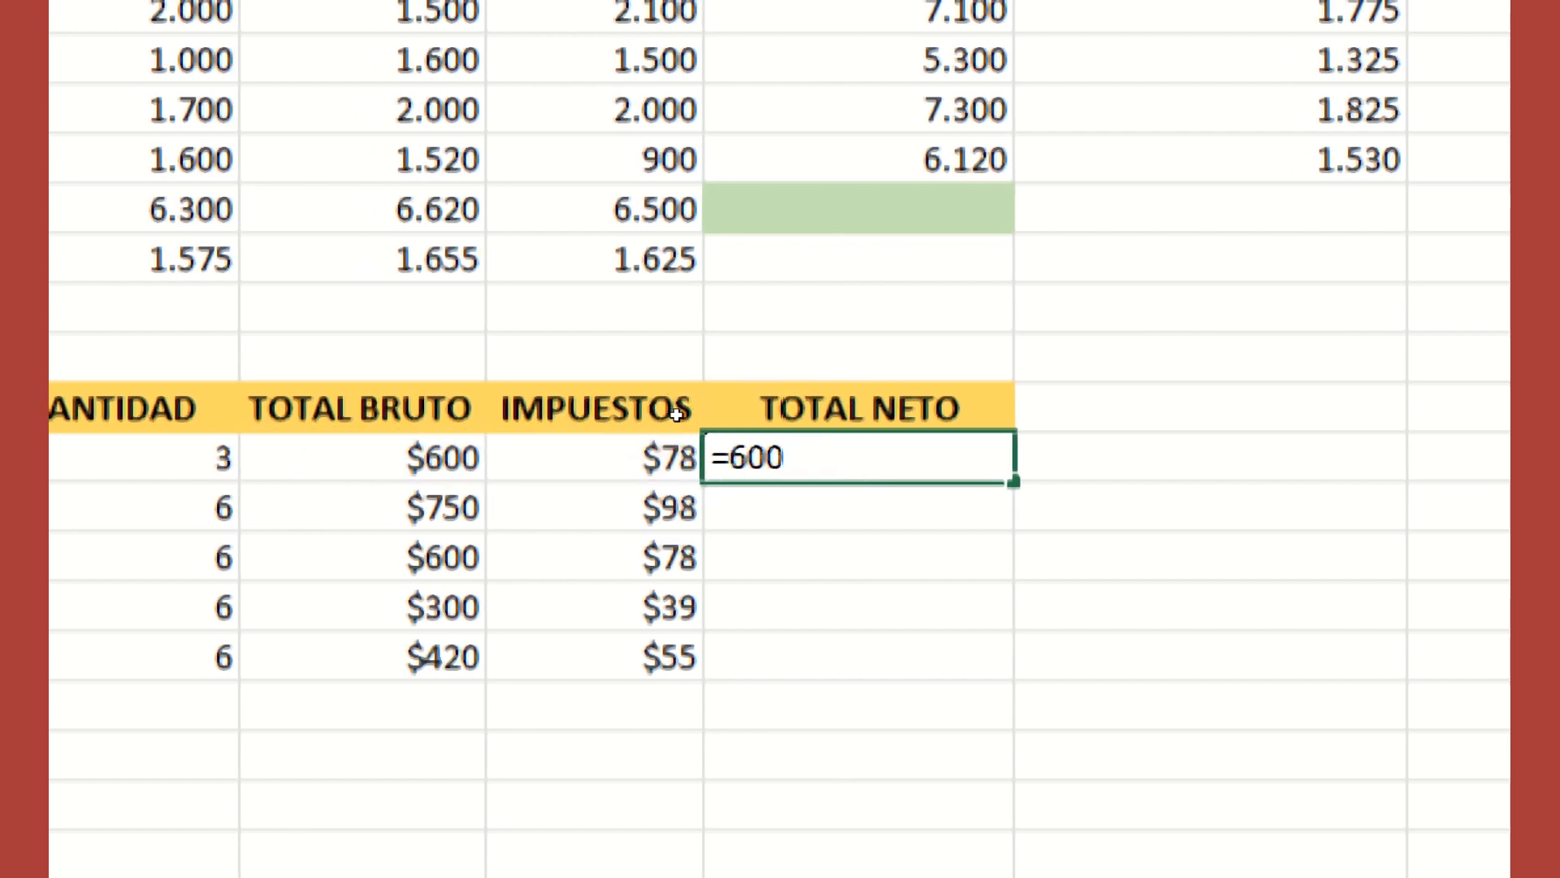
text(+78)
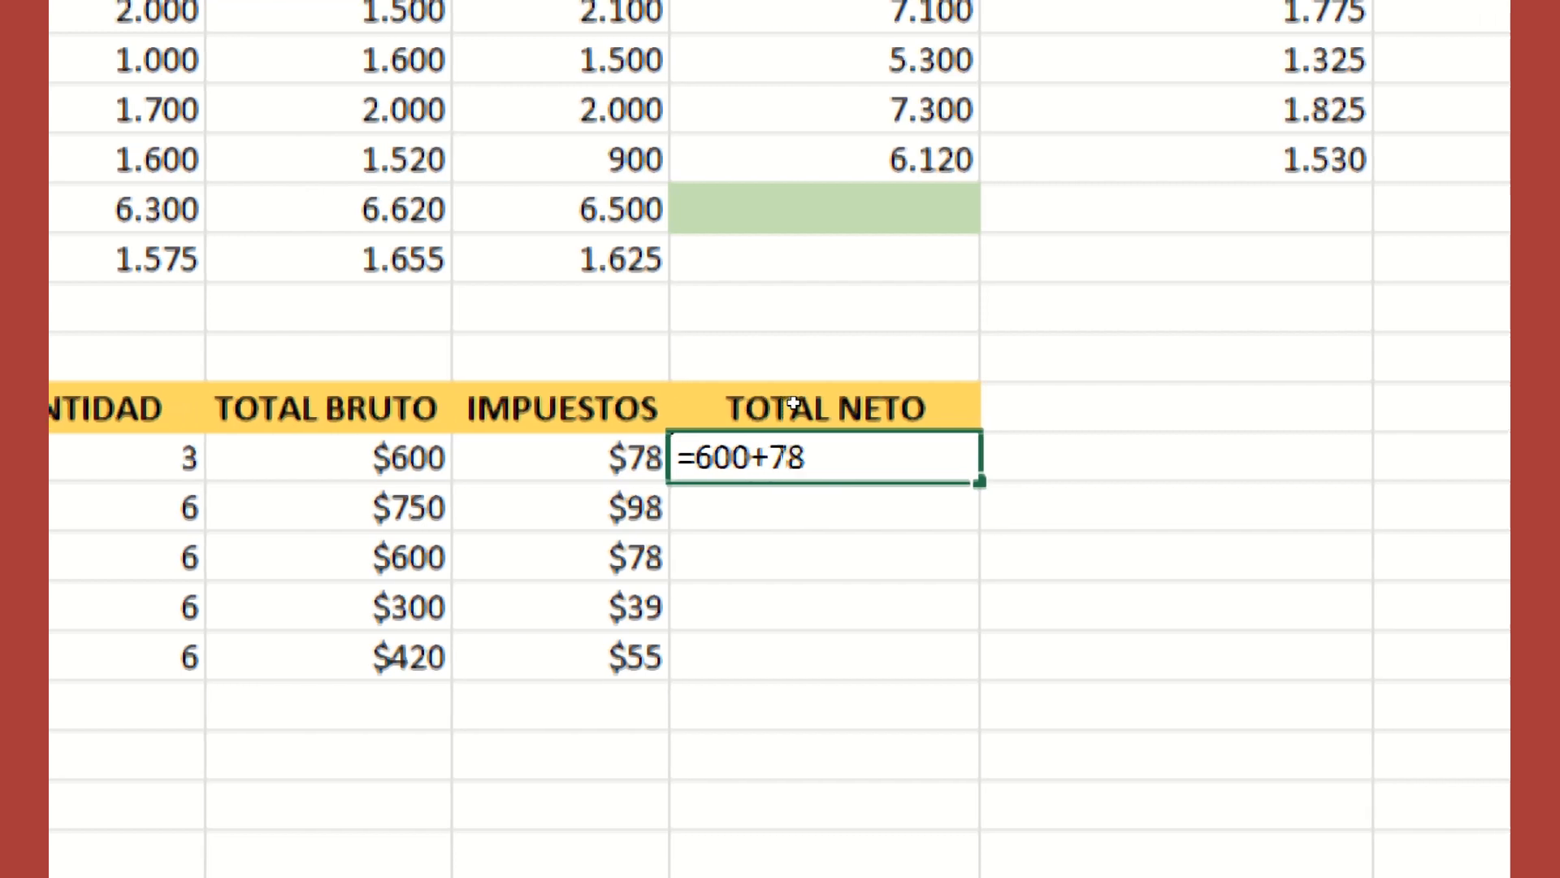
key(Return)
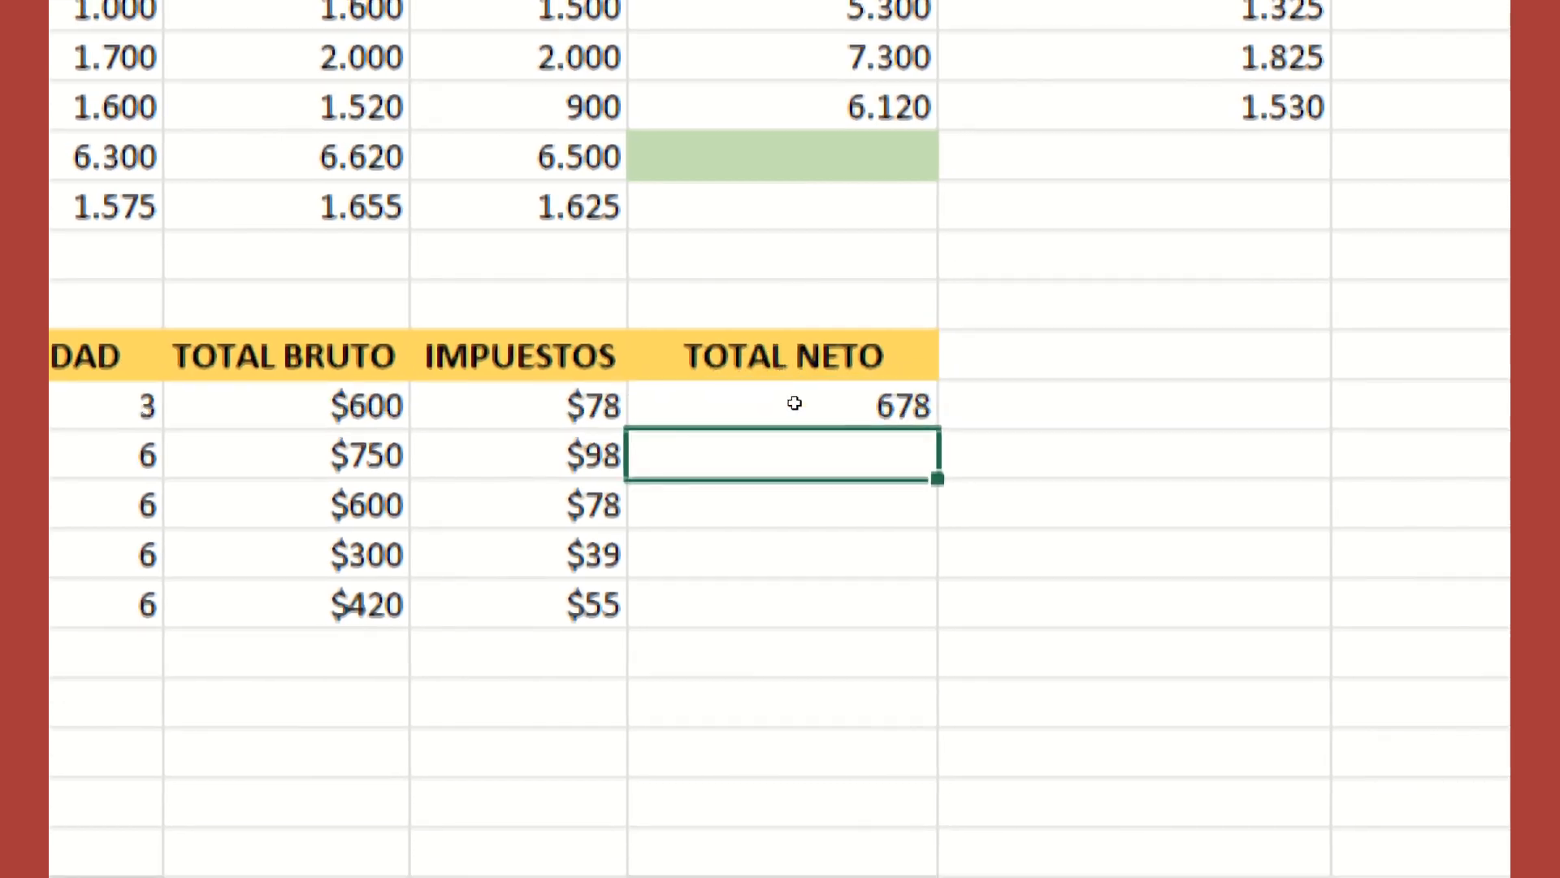
Step: Switch to the Calculator to add 600 and 78, and return to Espon Print's TOTAL NETO cell H12
key(alt+Tab)
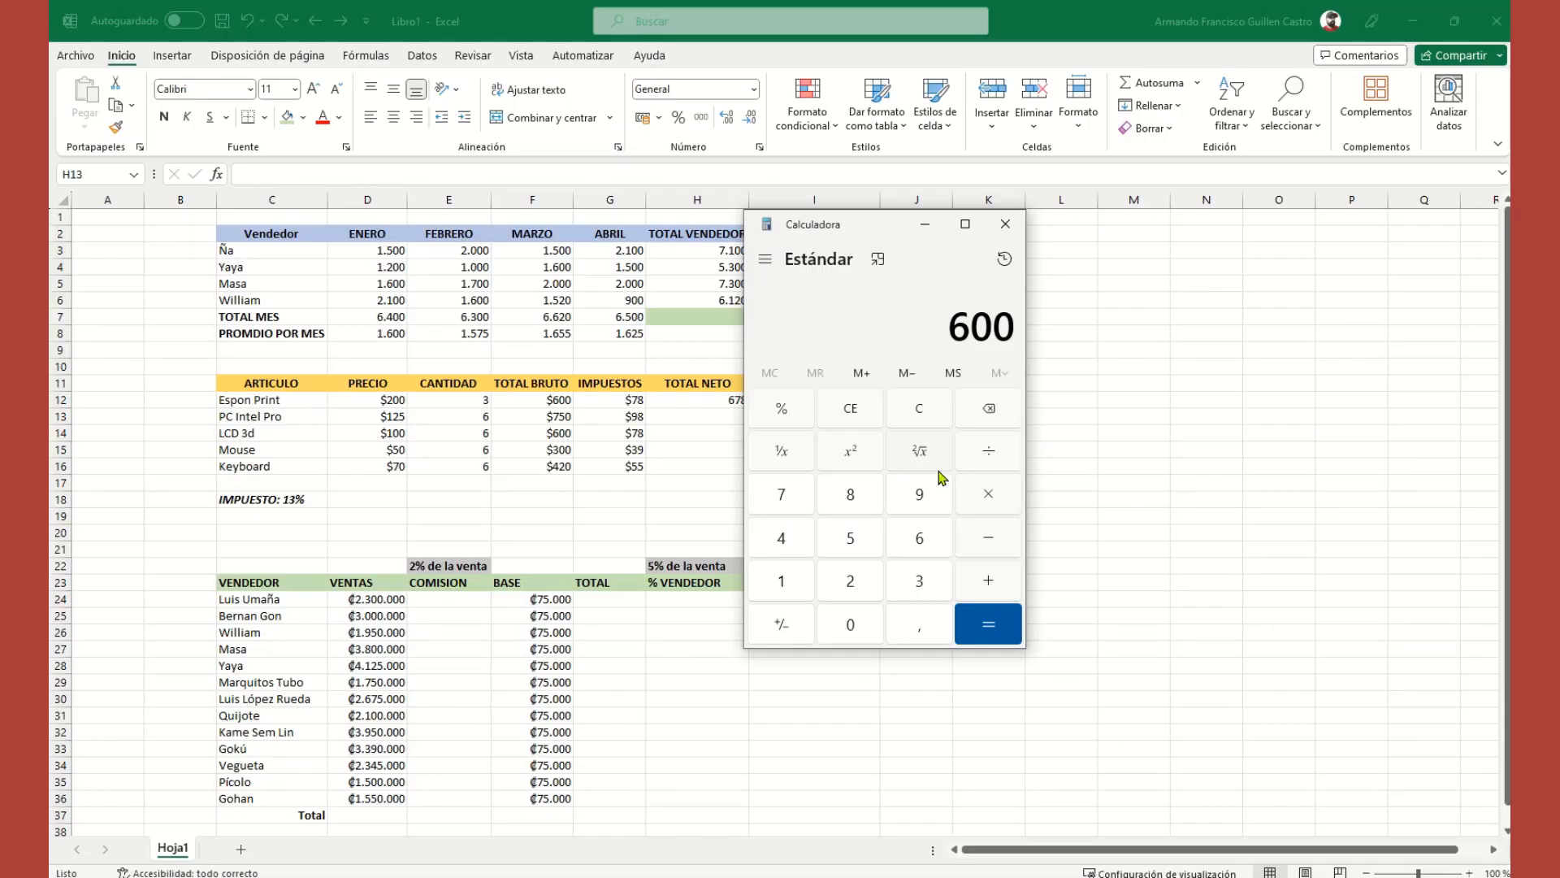
click(988, 580)
click(781, 494)
click(850, 495)
click(975, 621)
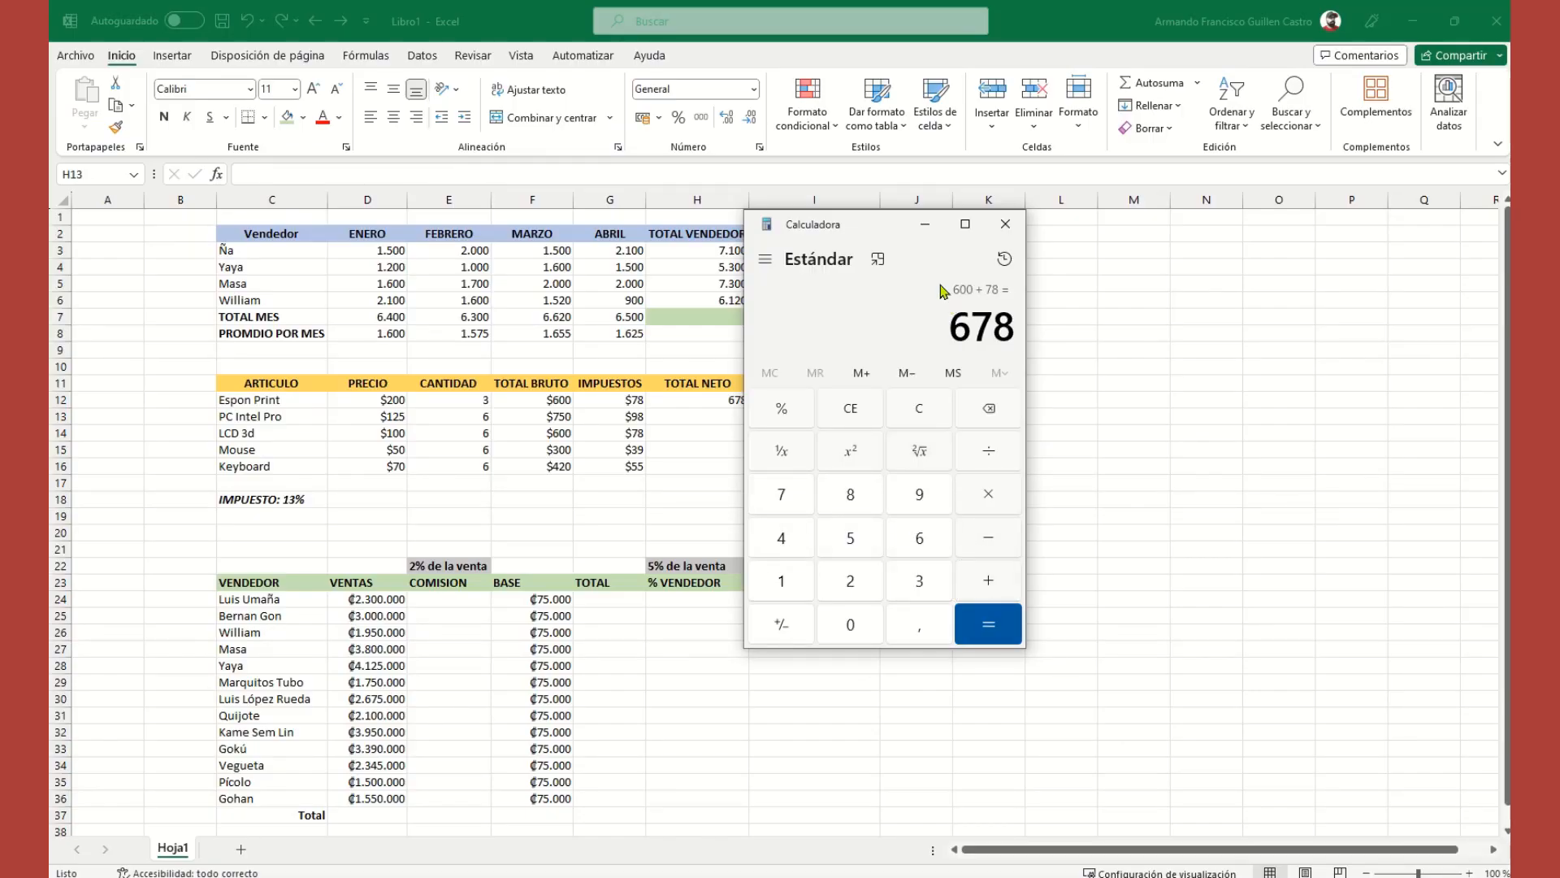
drag(894, 233, 1029, 246)
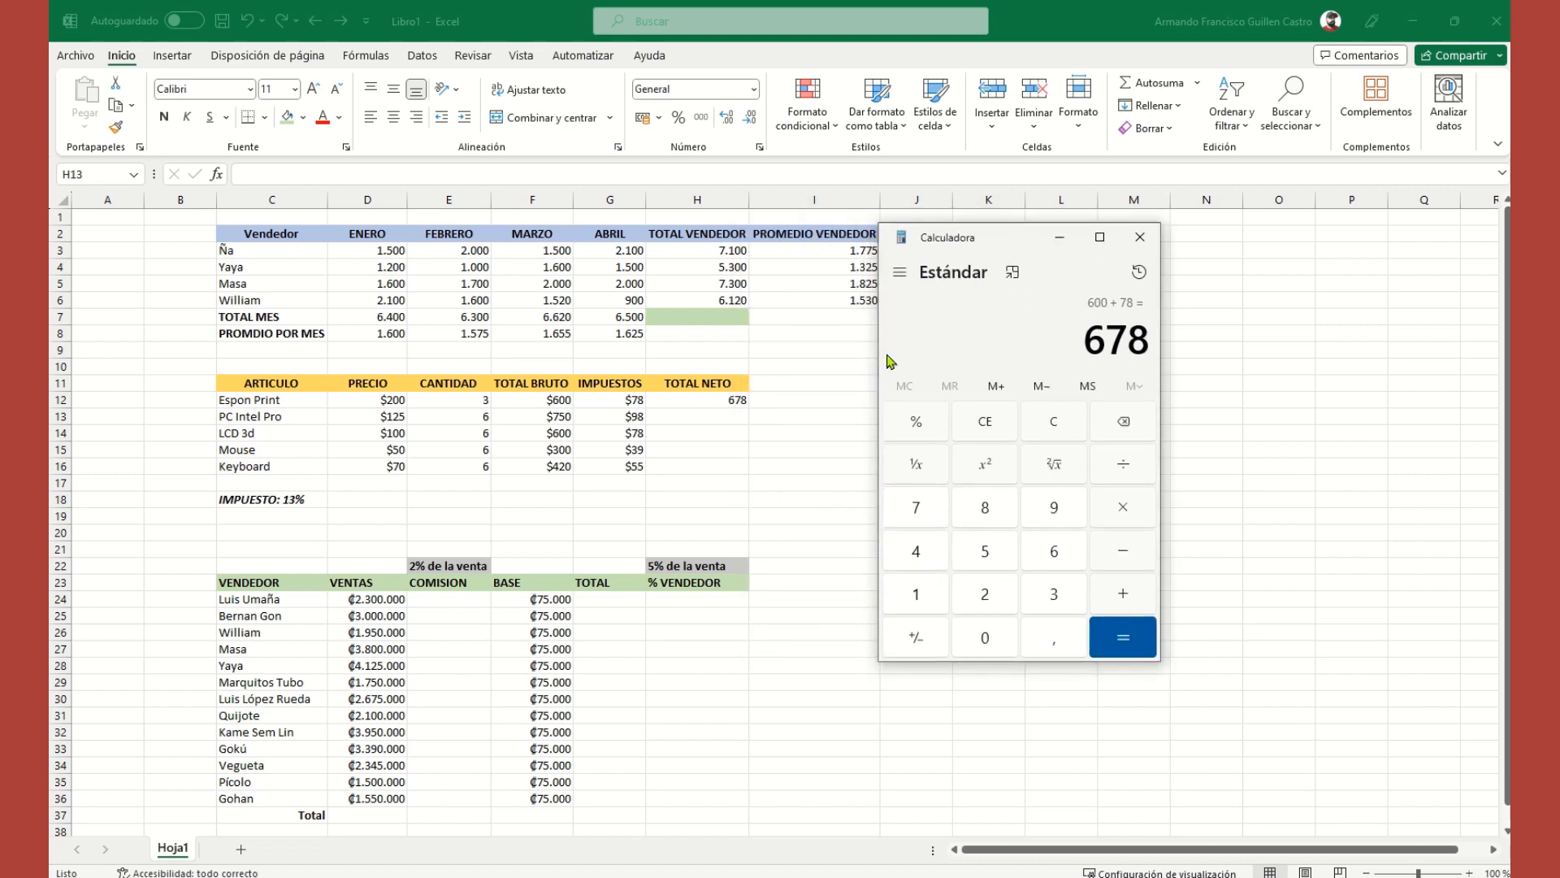
click(686, 399)
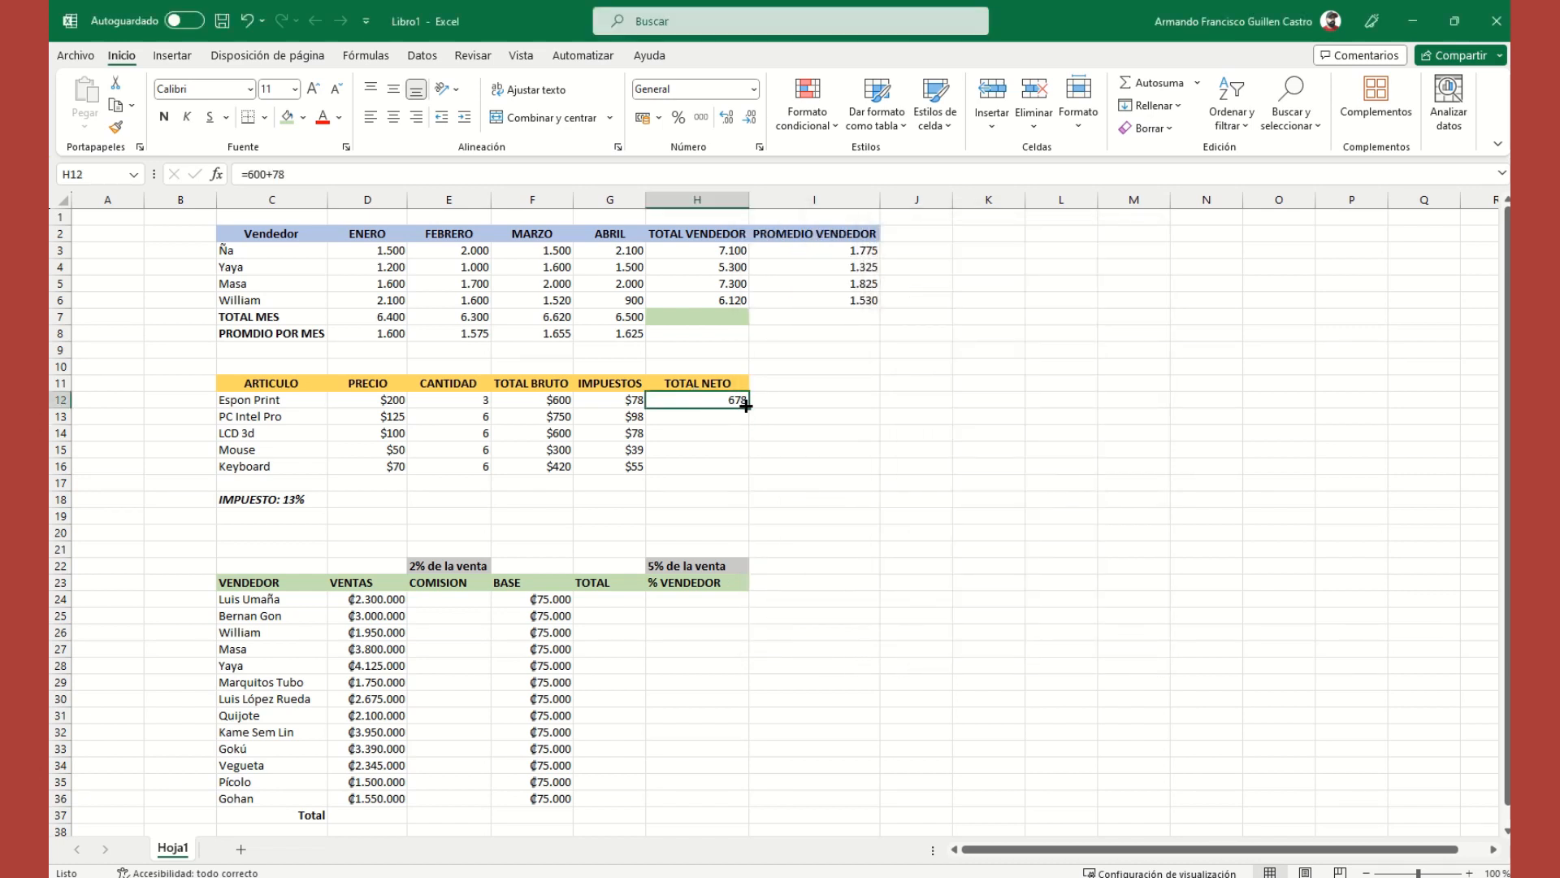
Step: Fill the fixed-number formula from H12 down to H16 and clear the TOTAL NETO cells H12:H16
drag(746, 405, 746, 472)
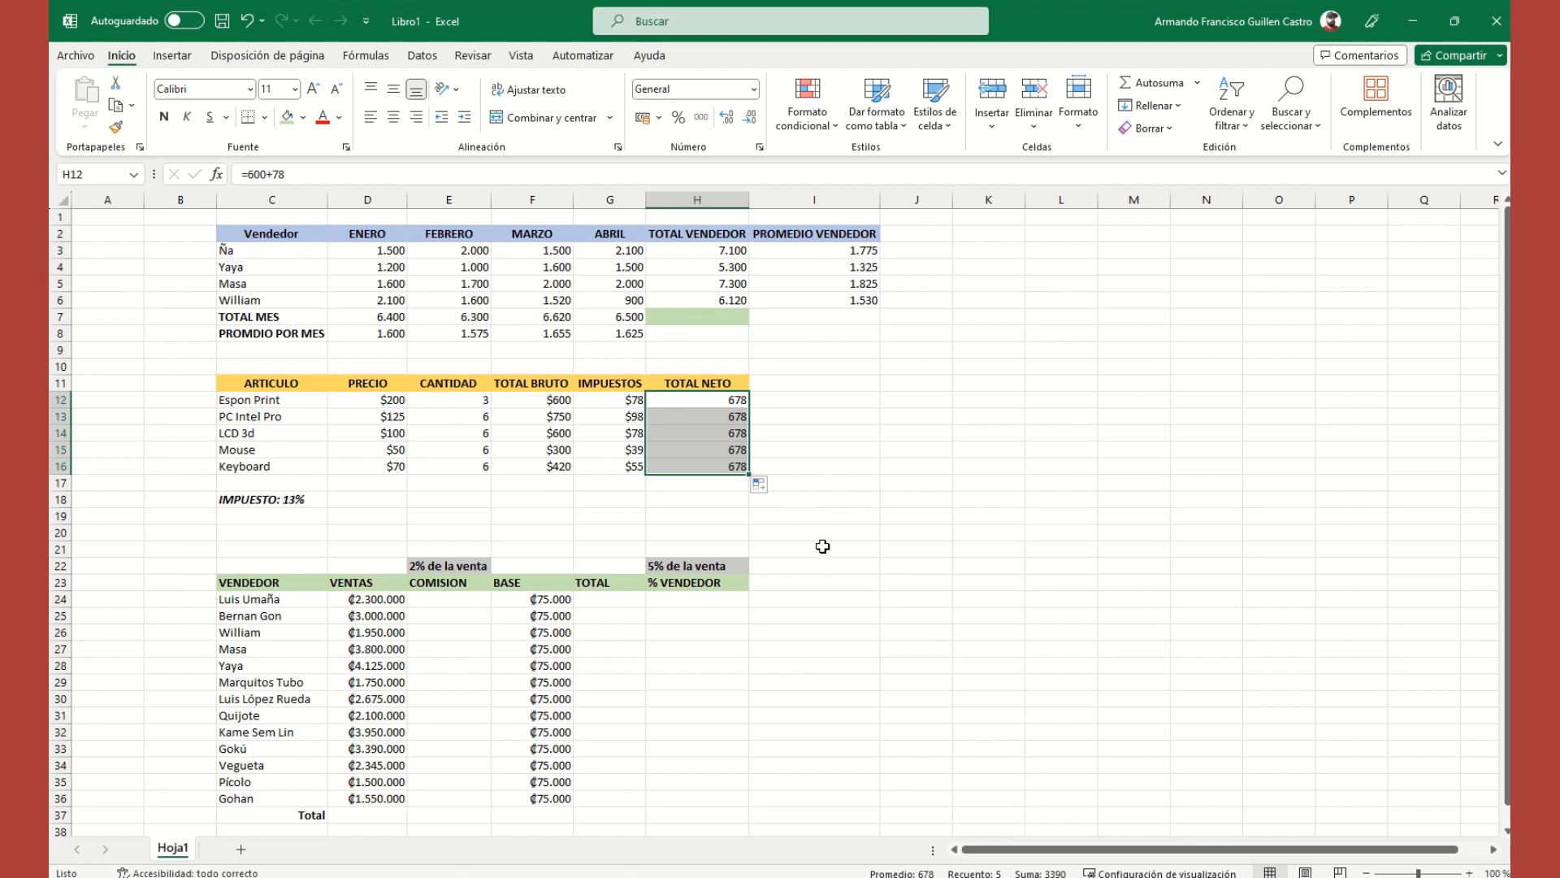
click(723, 412)
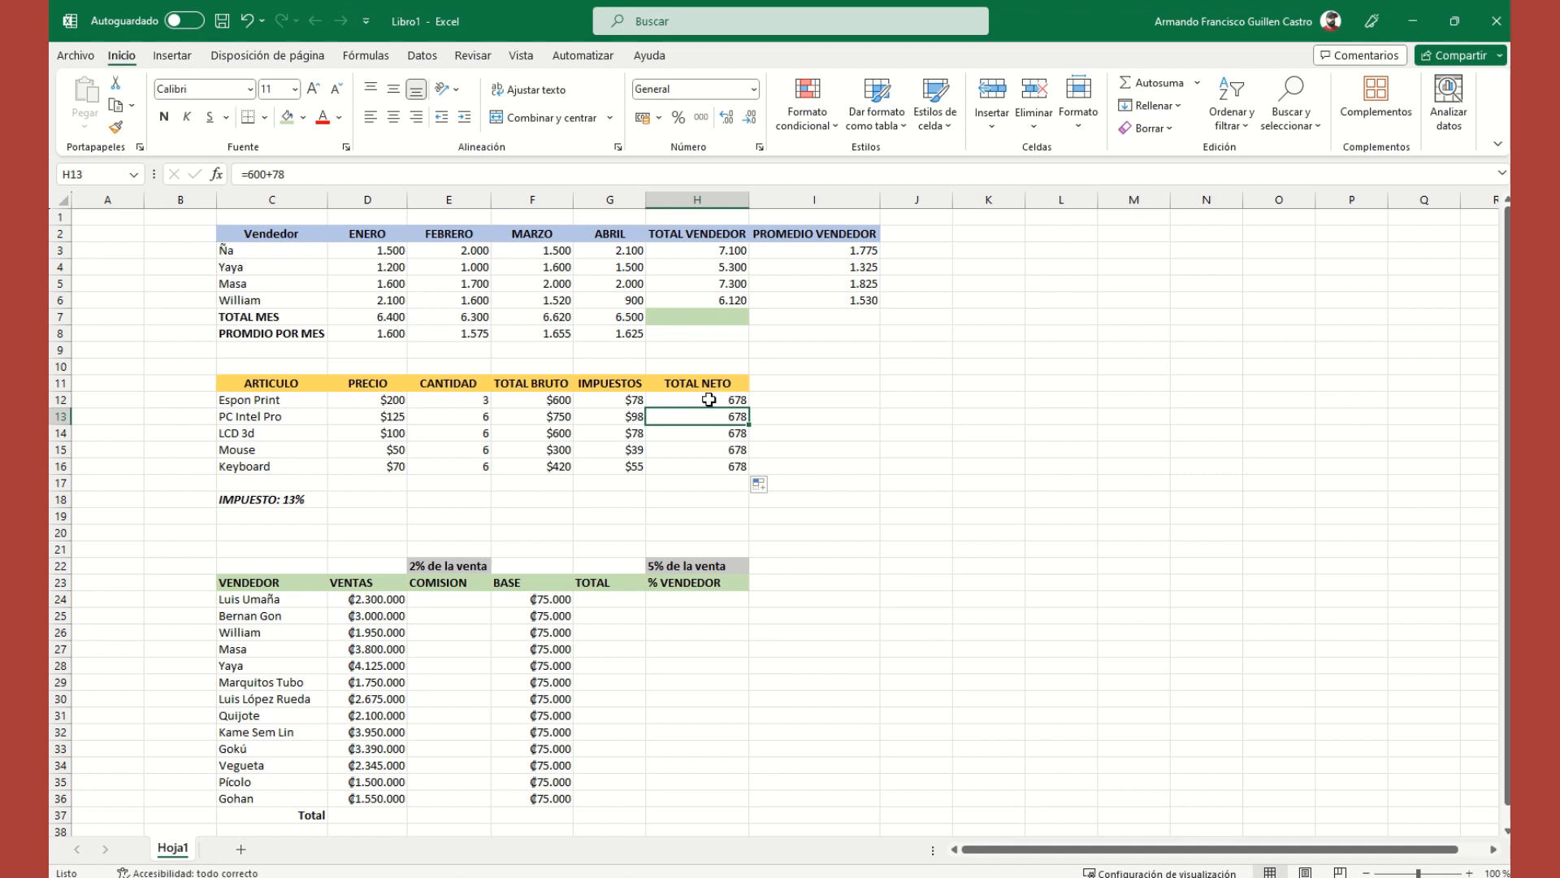
drag(709, 400, 709, 463)
key(Delete)
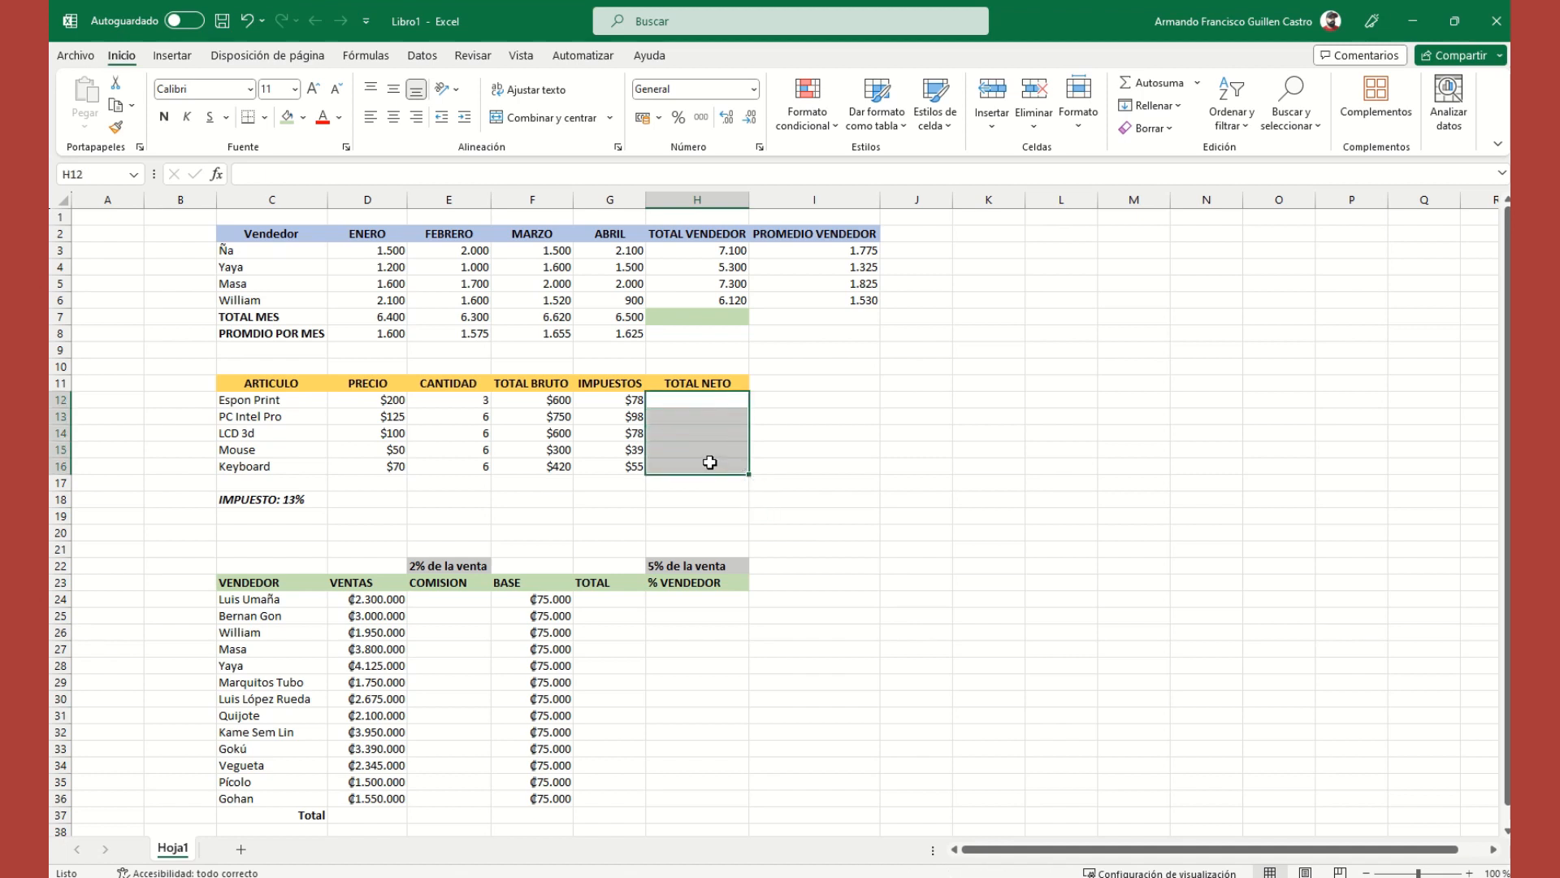
Step: Enter the TOTAL NETO formula =F12+G12 for Espon Print in H12, adding the gross total and tax by cell reference
key(Down)
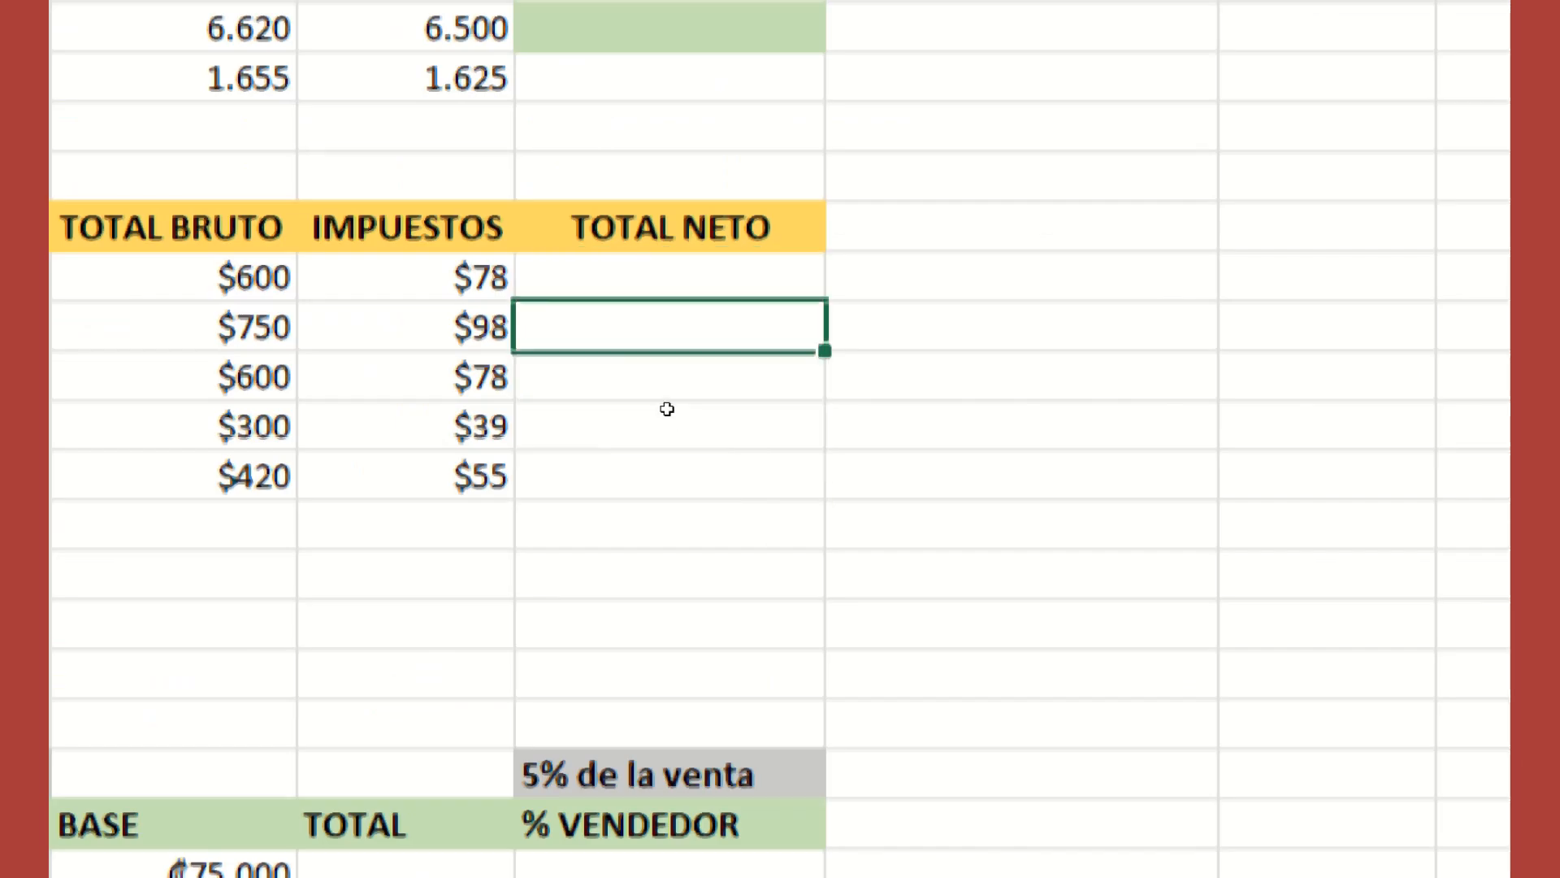
key(Up)
text(=)
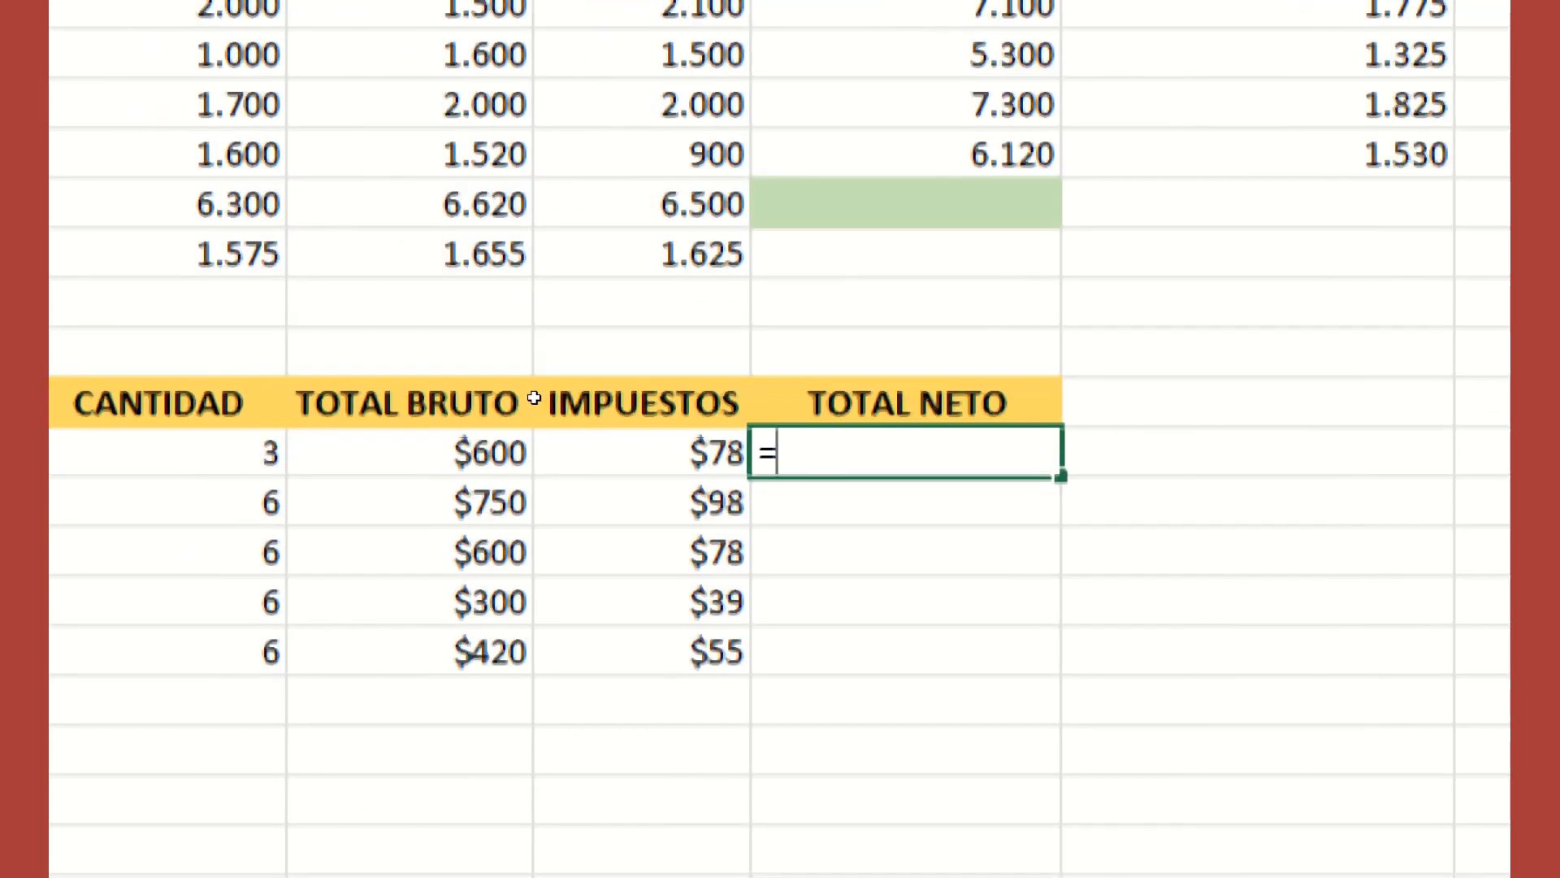
click(520, 439)
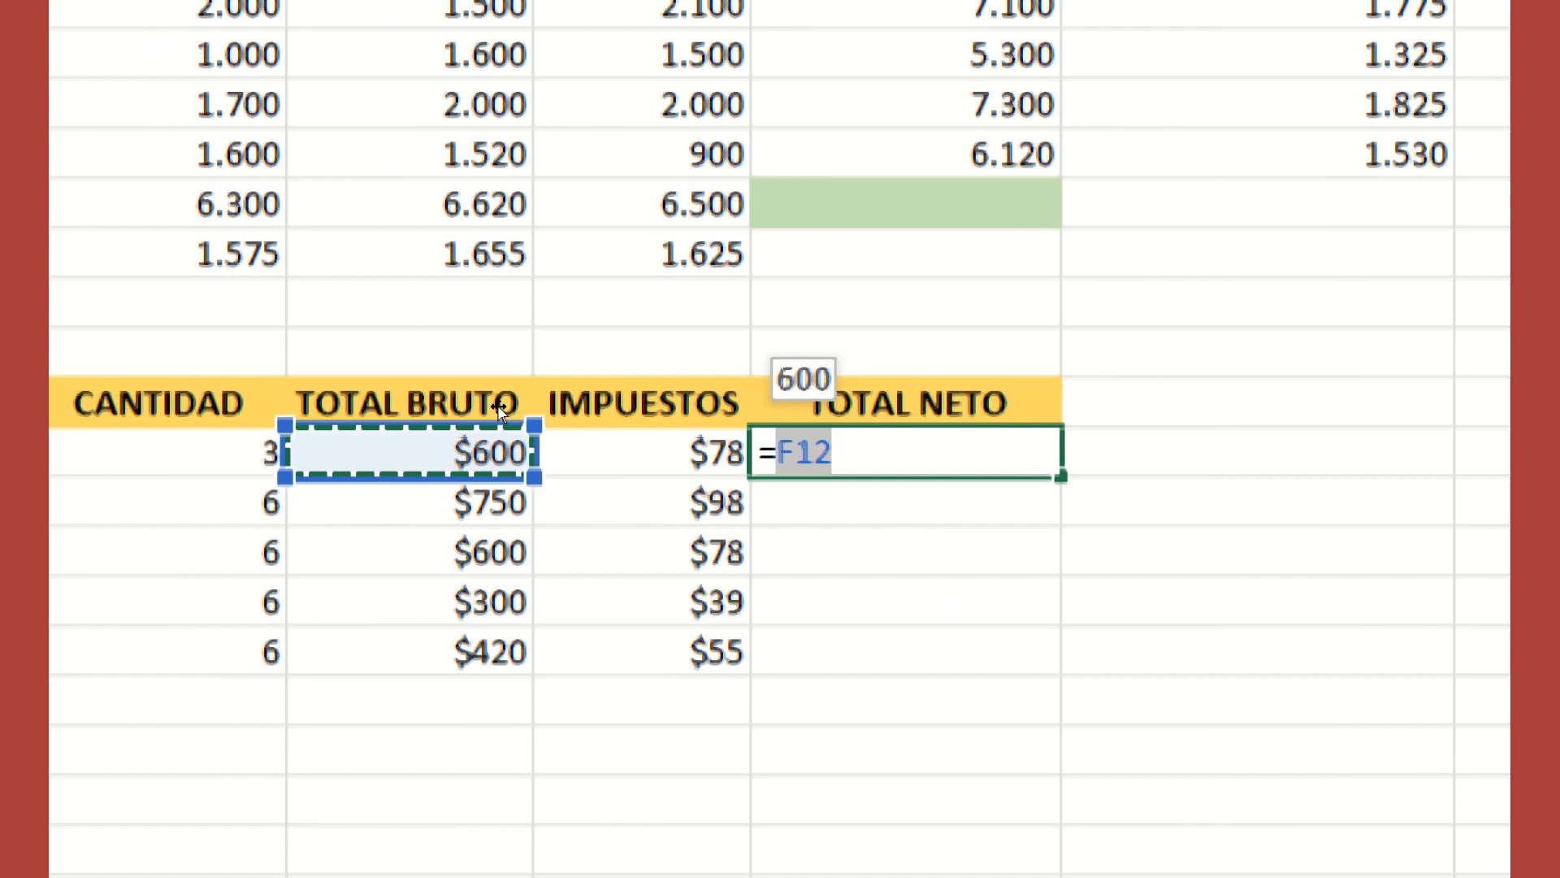
text(+)
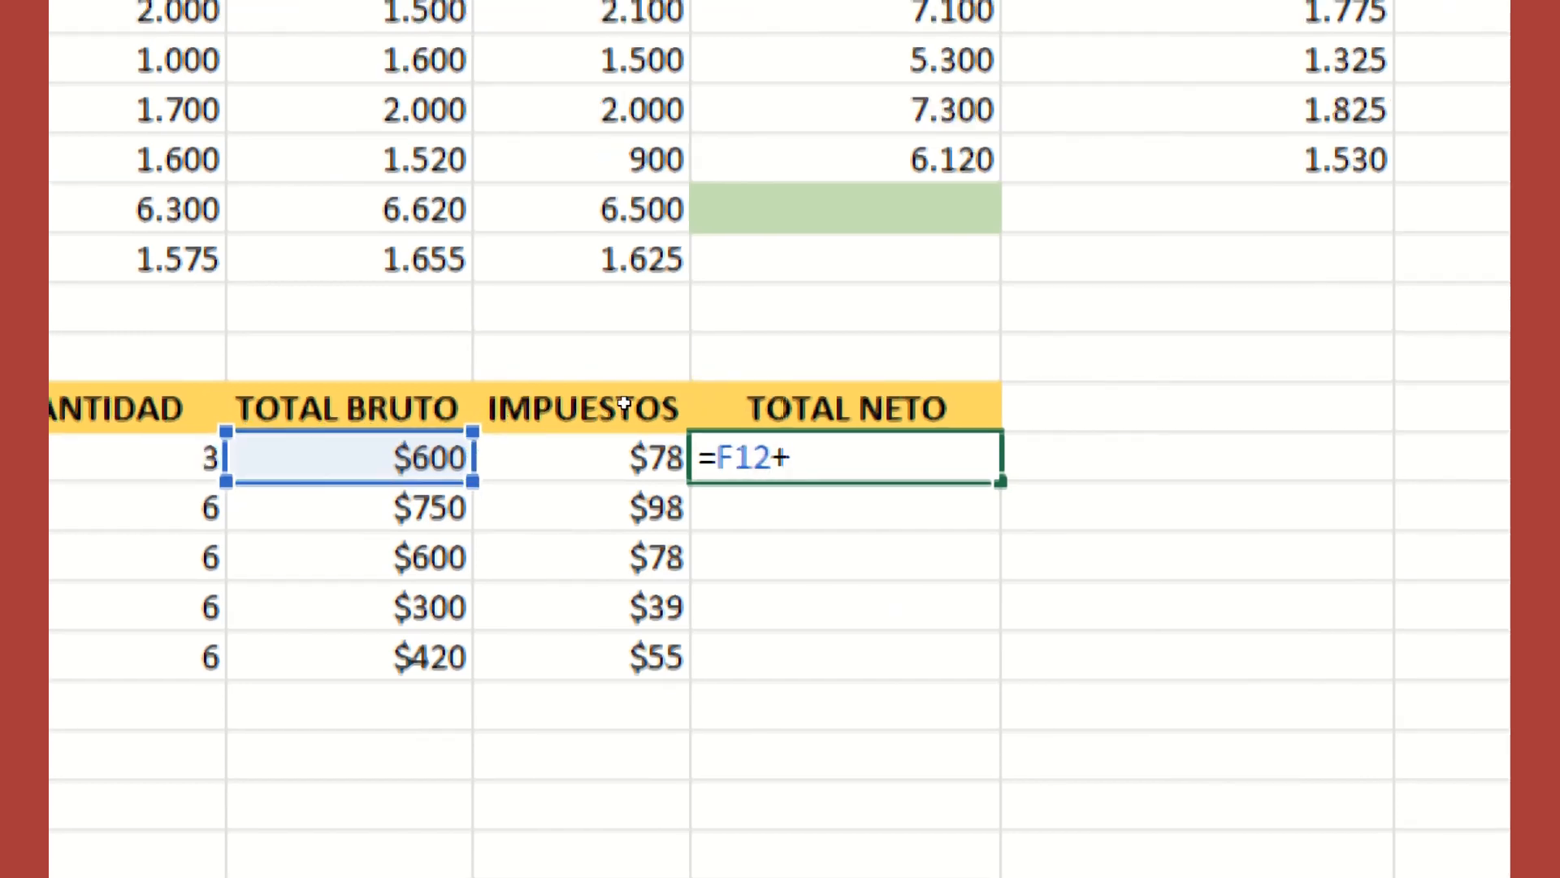
key(Left)
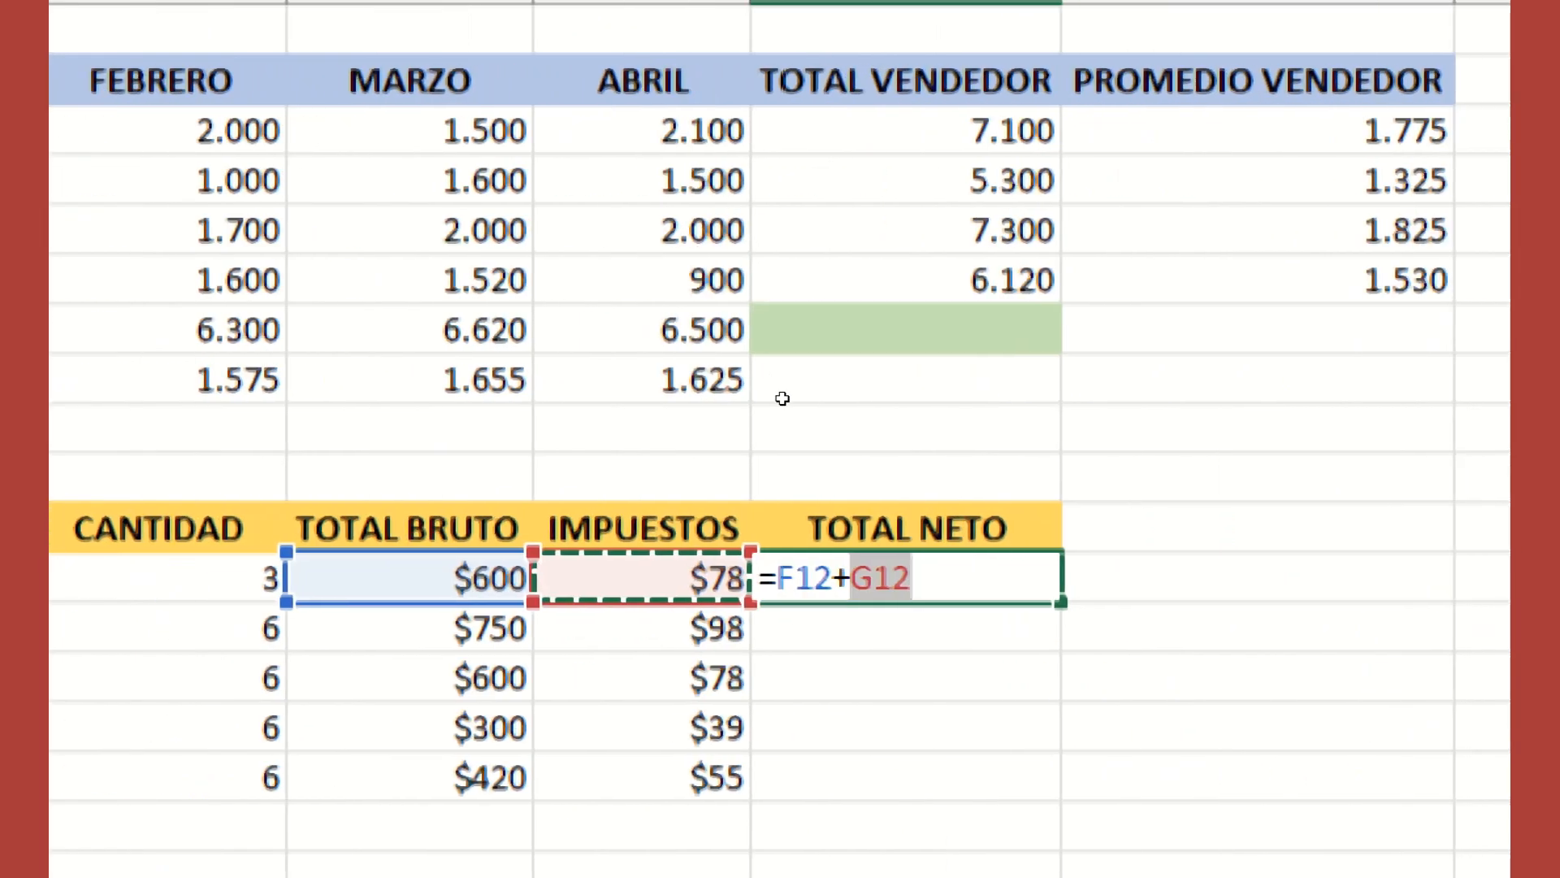
key(Return)
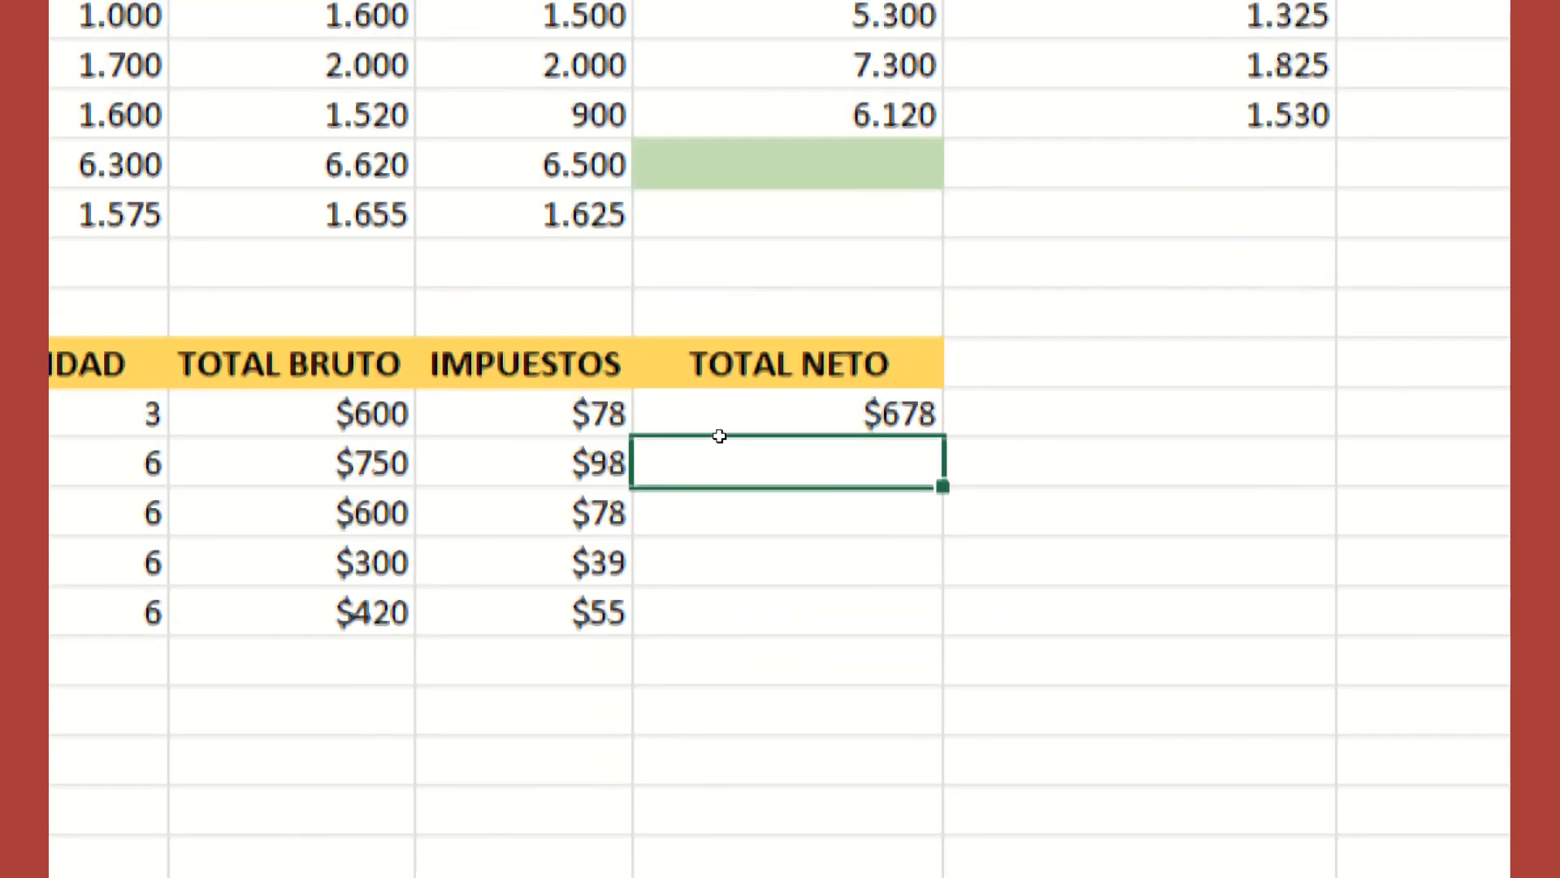
Step: Examine the cell references of the TOTAL NETO formula in H12 and the empty cells below it
click(731, 403)
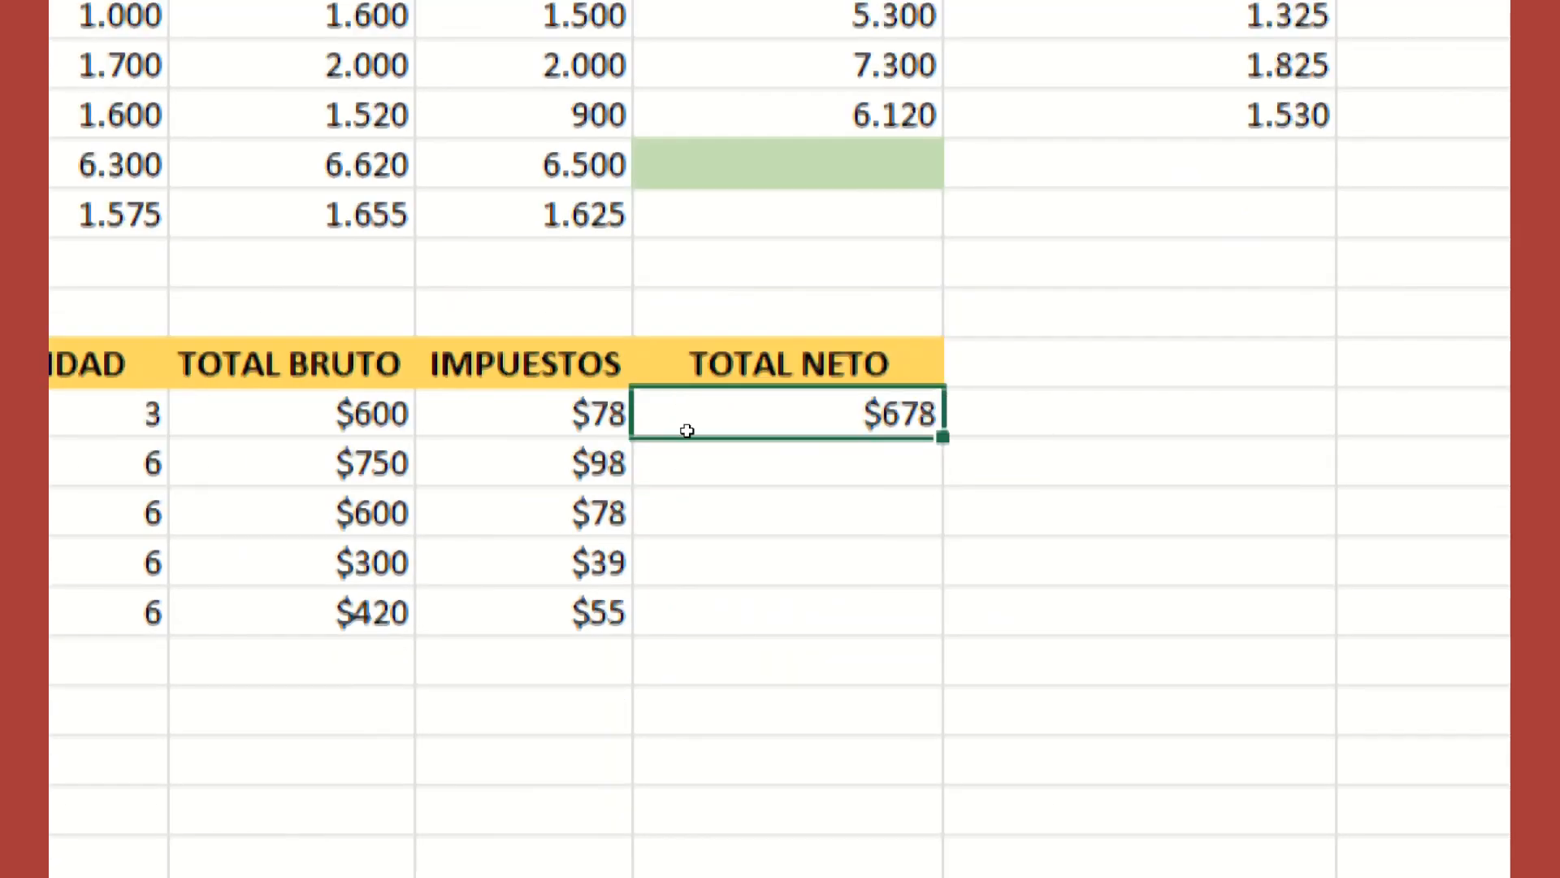
key(Down)
key(Down)
key(Up)
key(shift+Down)
key(shift+Down)
key(shift+Down)
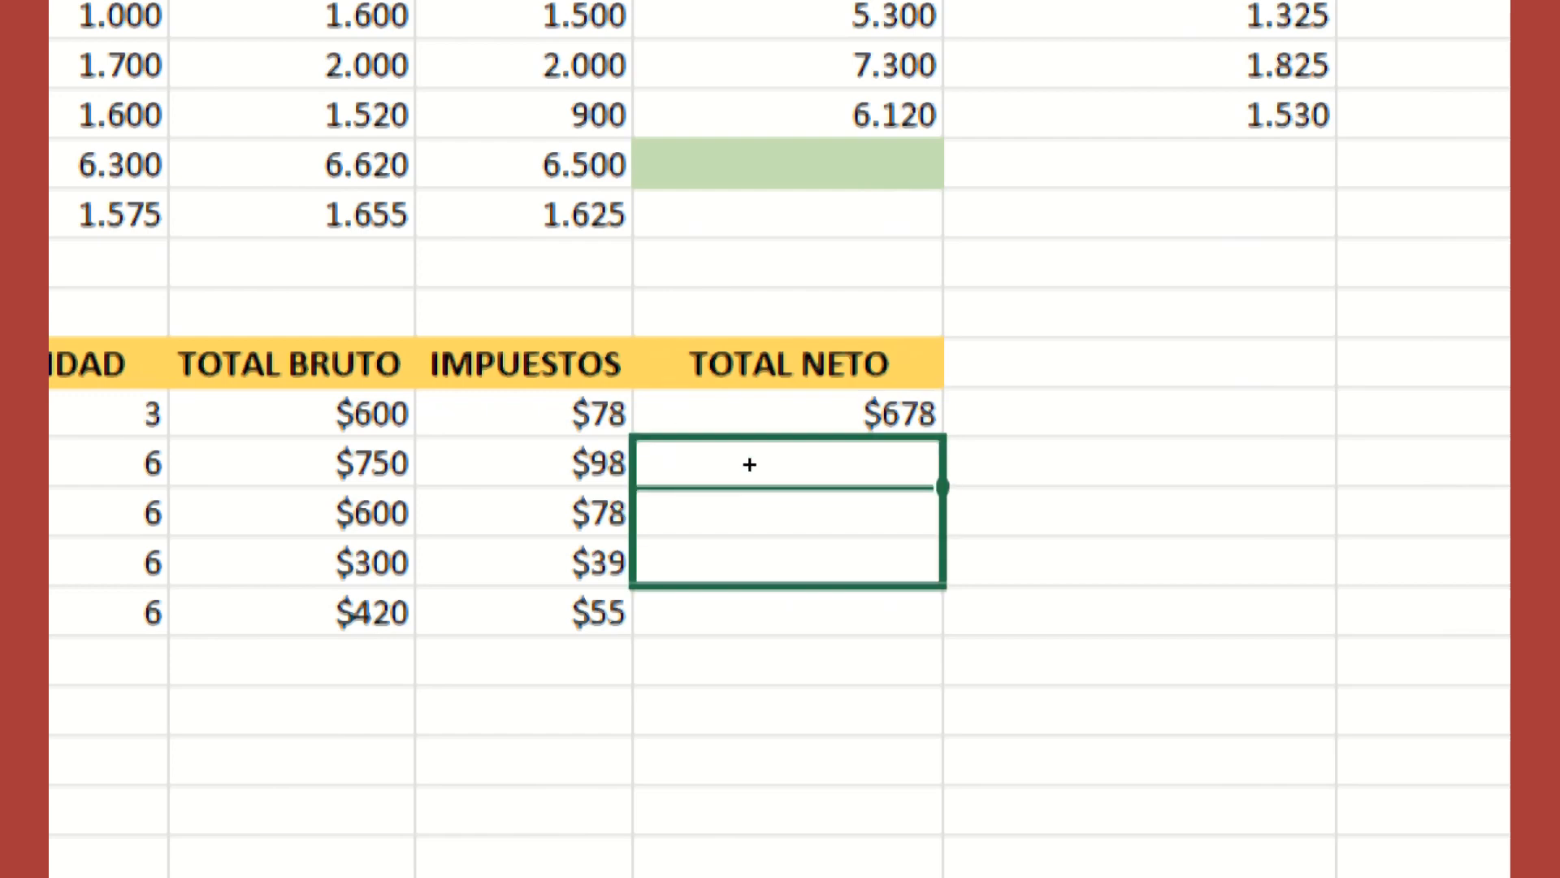
click(709, 397)
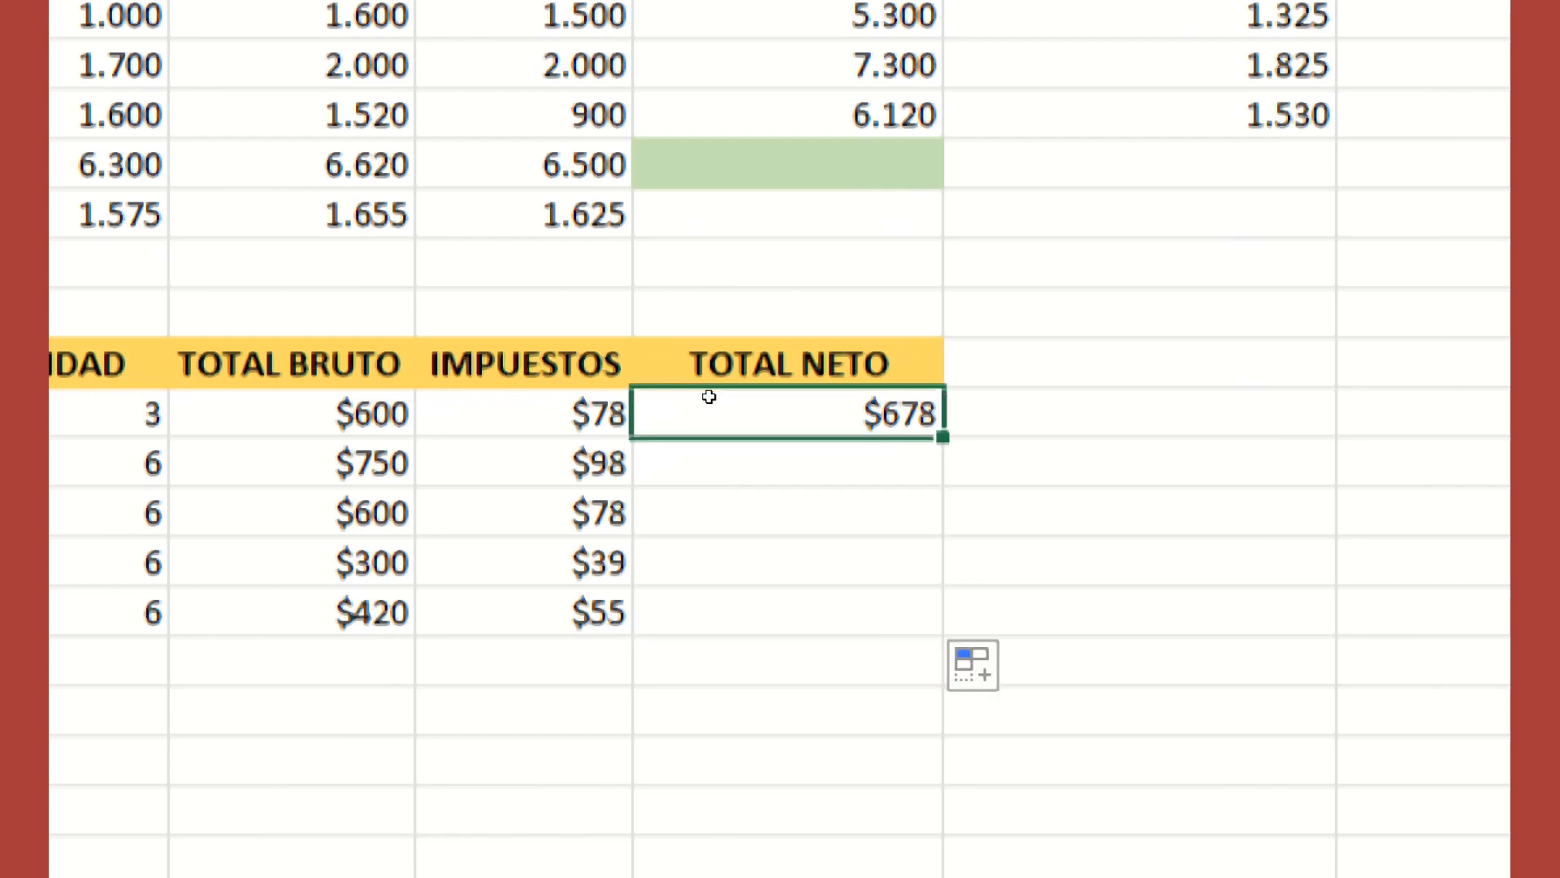
key(F2)
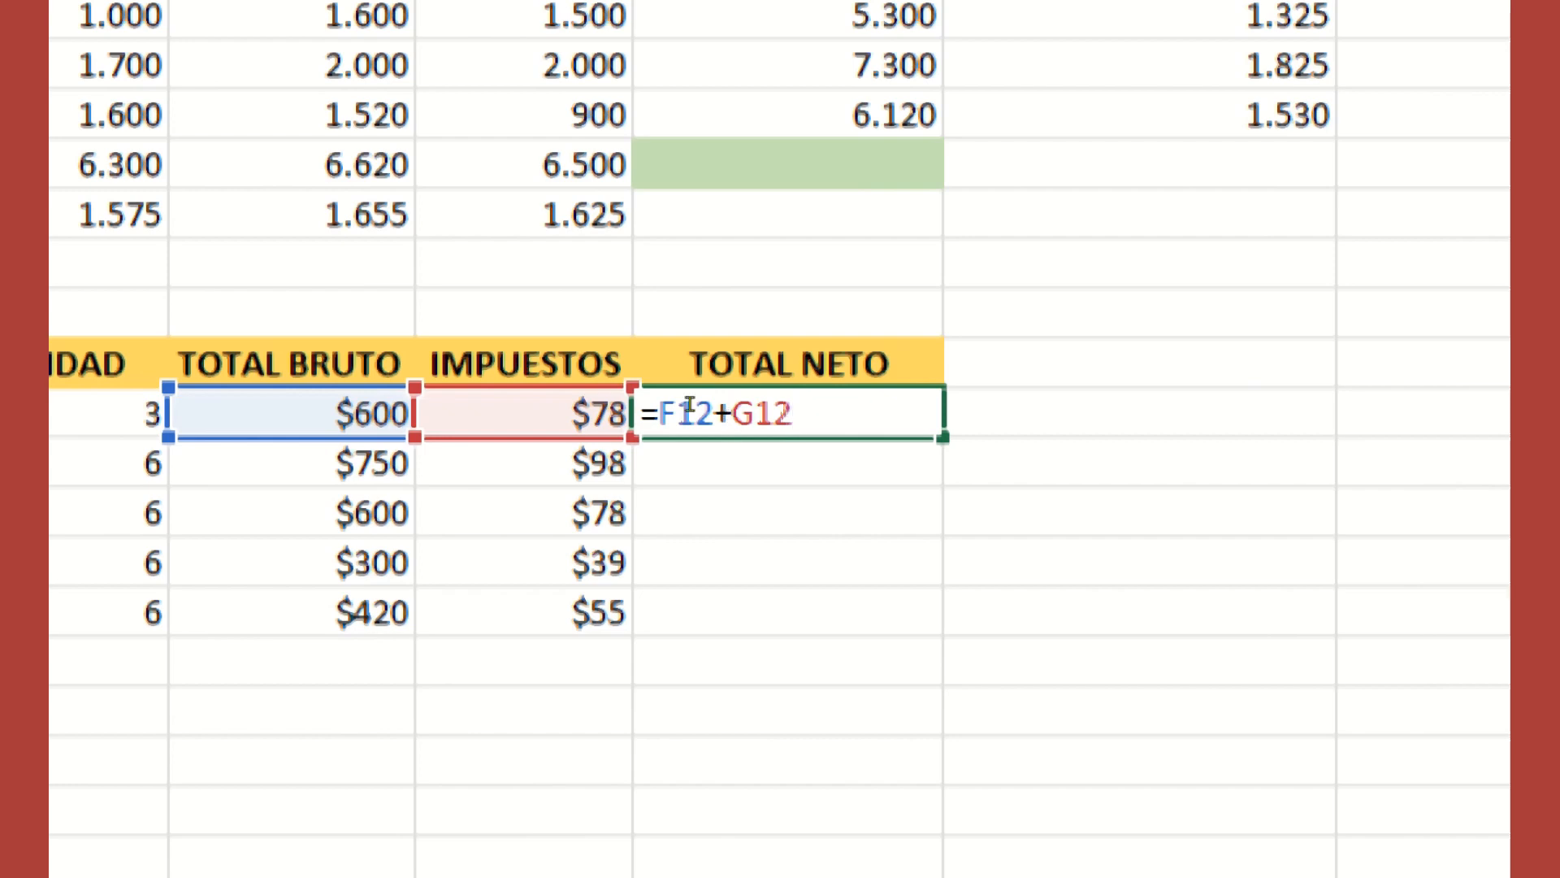
key(Return)
Step: Copy the TOTAL NETO formula from H12 down through the Keyboard row in H16
click(734, 397)
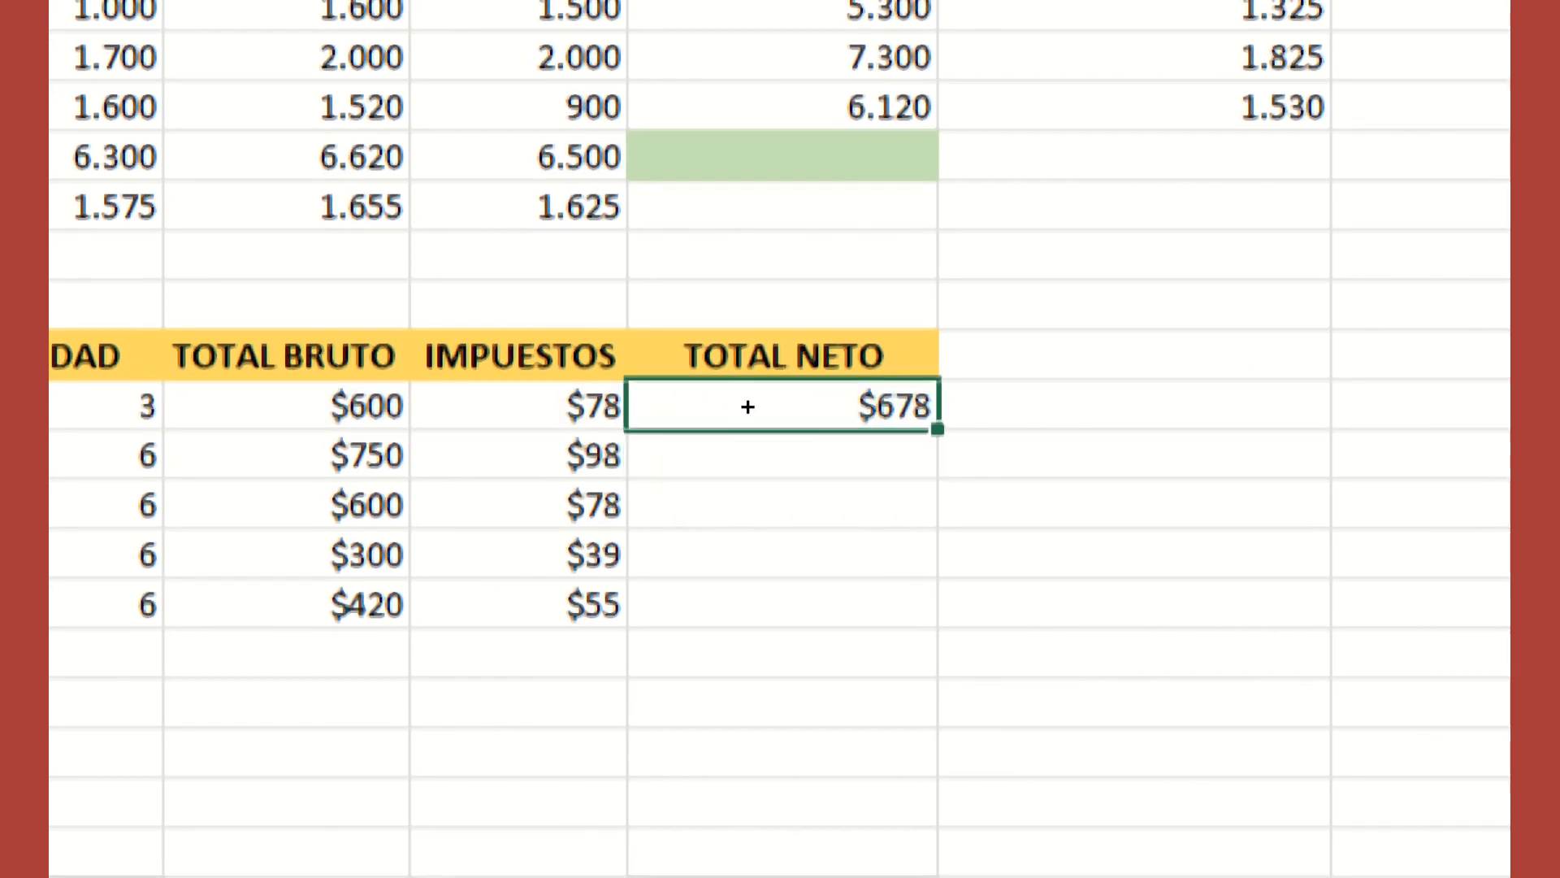
drag(748, 406, 750, 468)
key(ctrl+d)
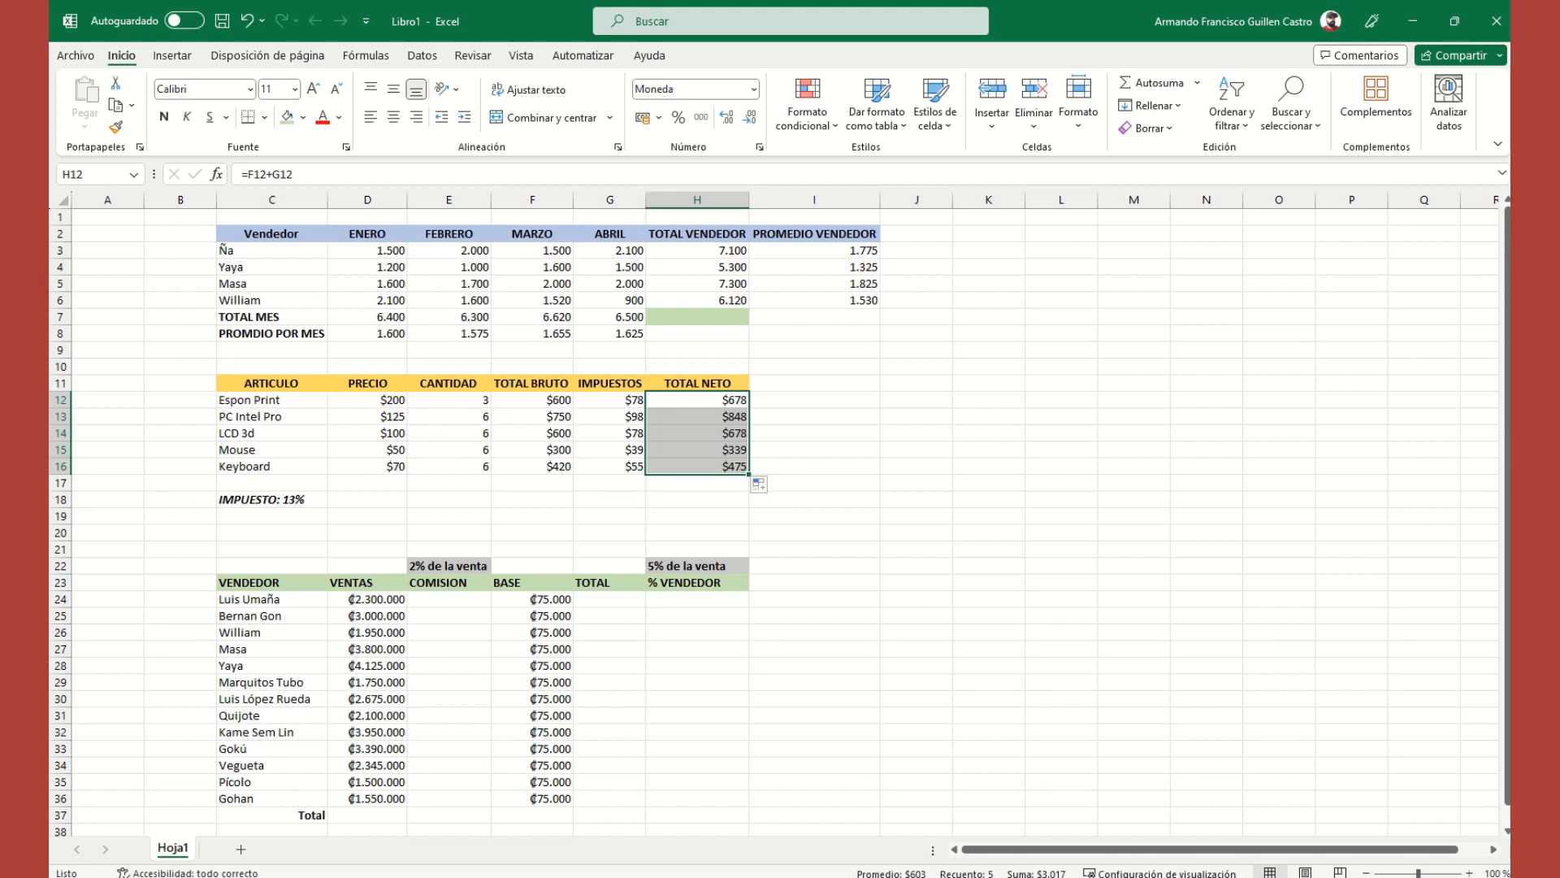
Step: In the sellers' table, enter =D24*2% in COMISION cell E24 to calculate the first seller's commission from their sales
click(238, 580)
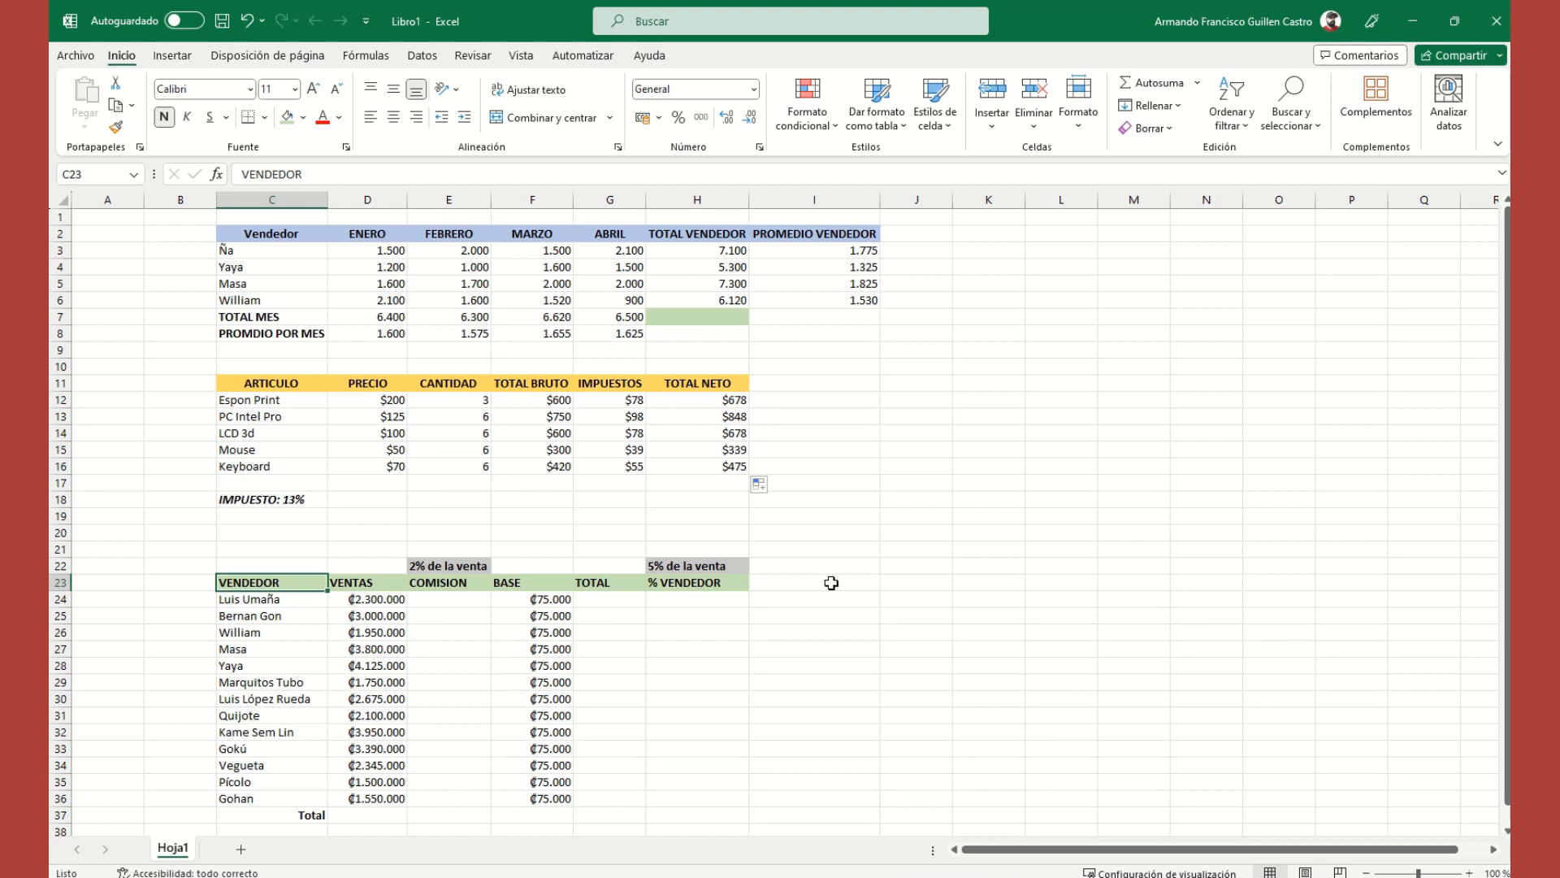
scroll(831, 583, down, 4)
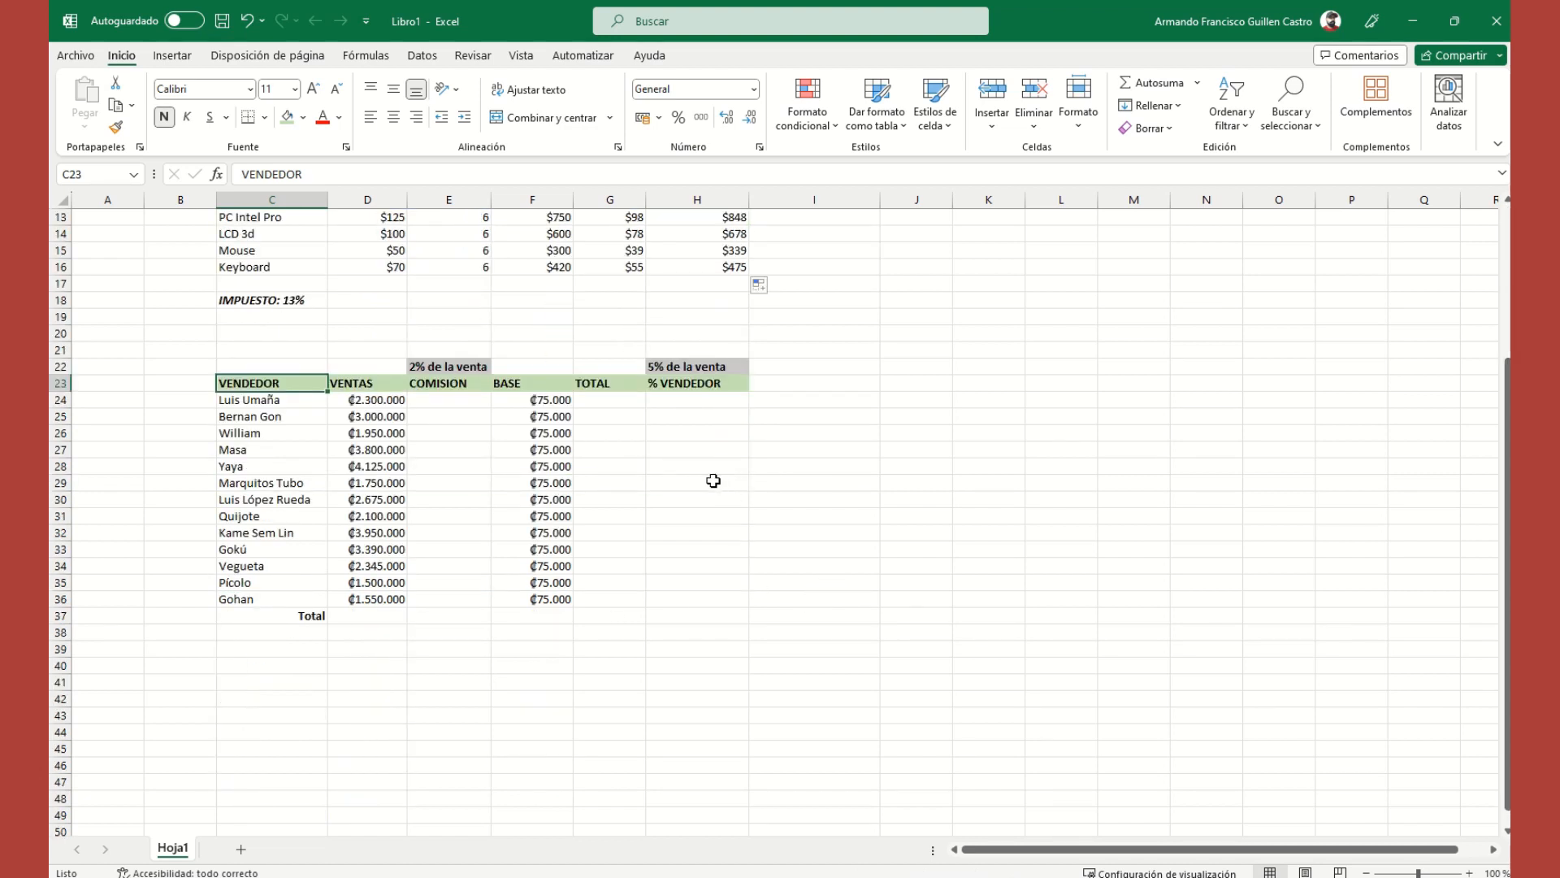
click(379, 404)
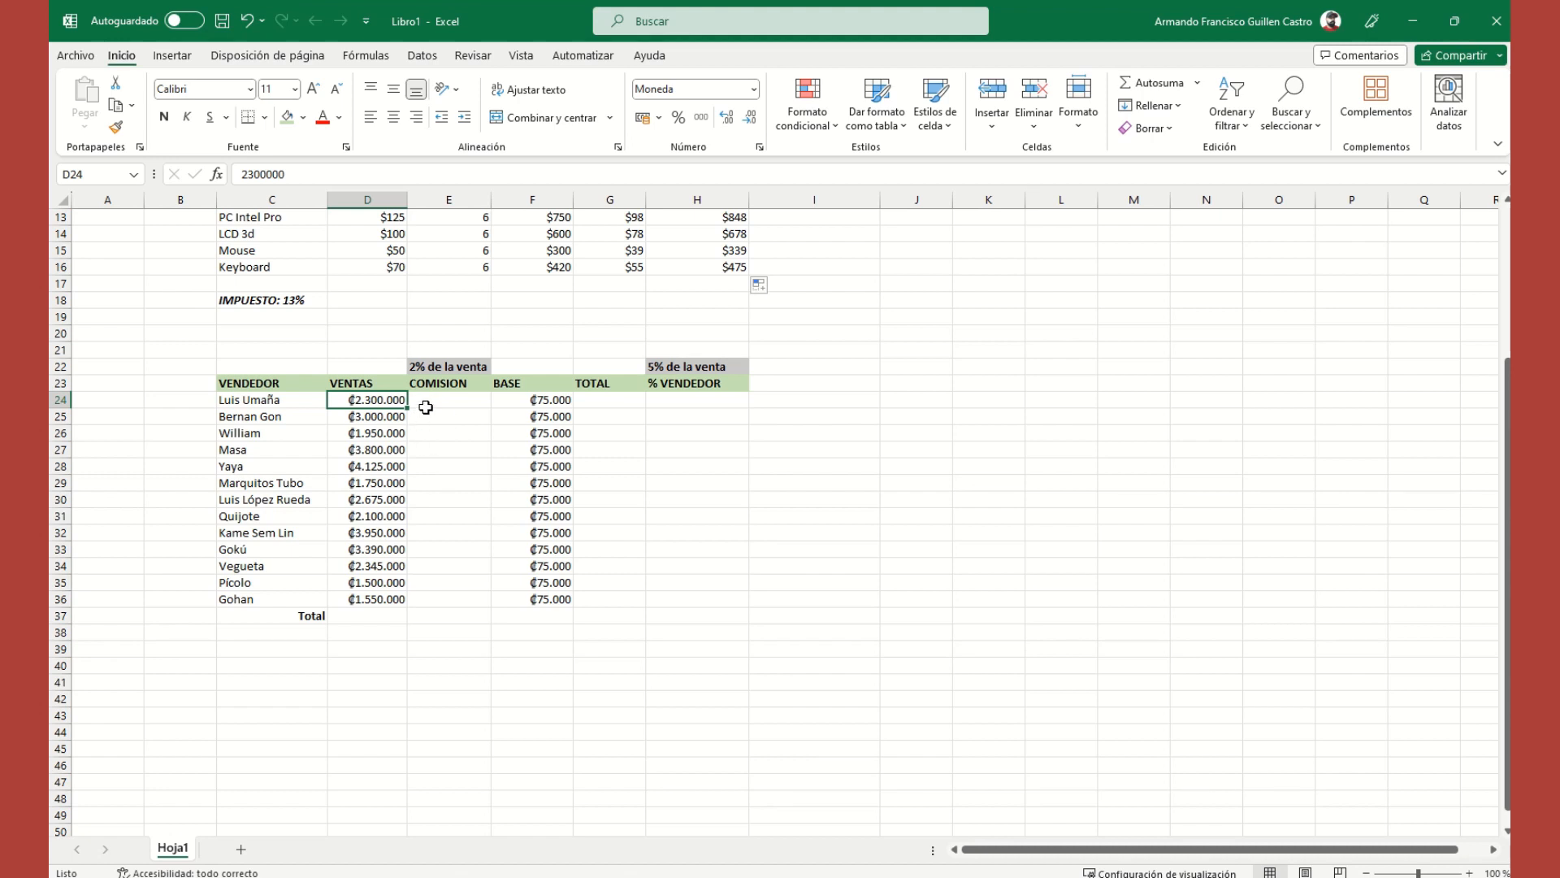
click(363, 383)
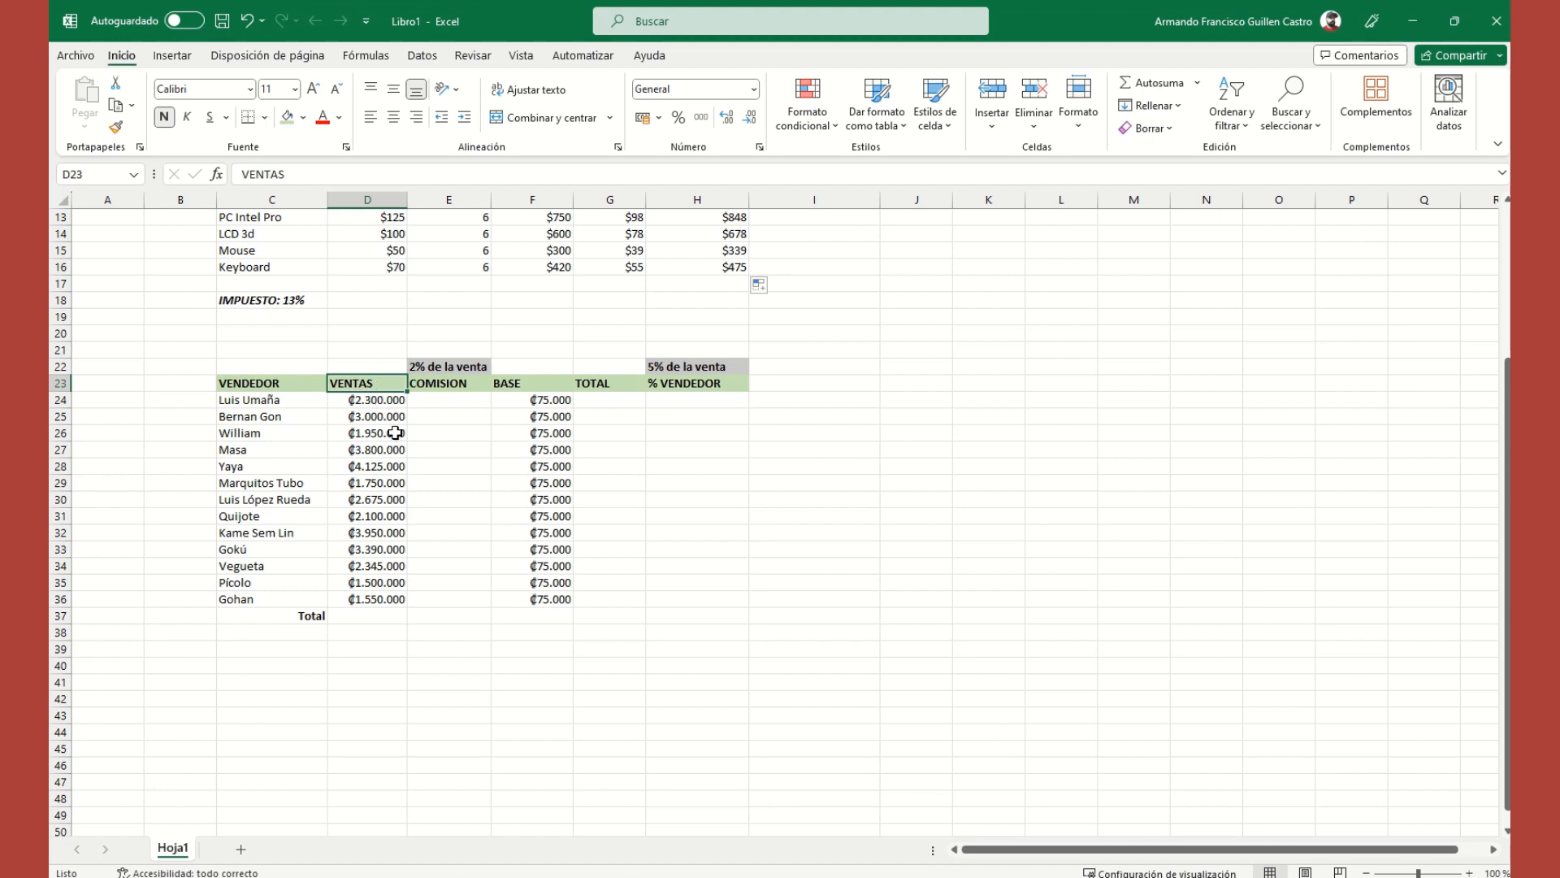
click(437, 398)
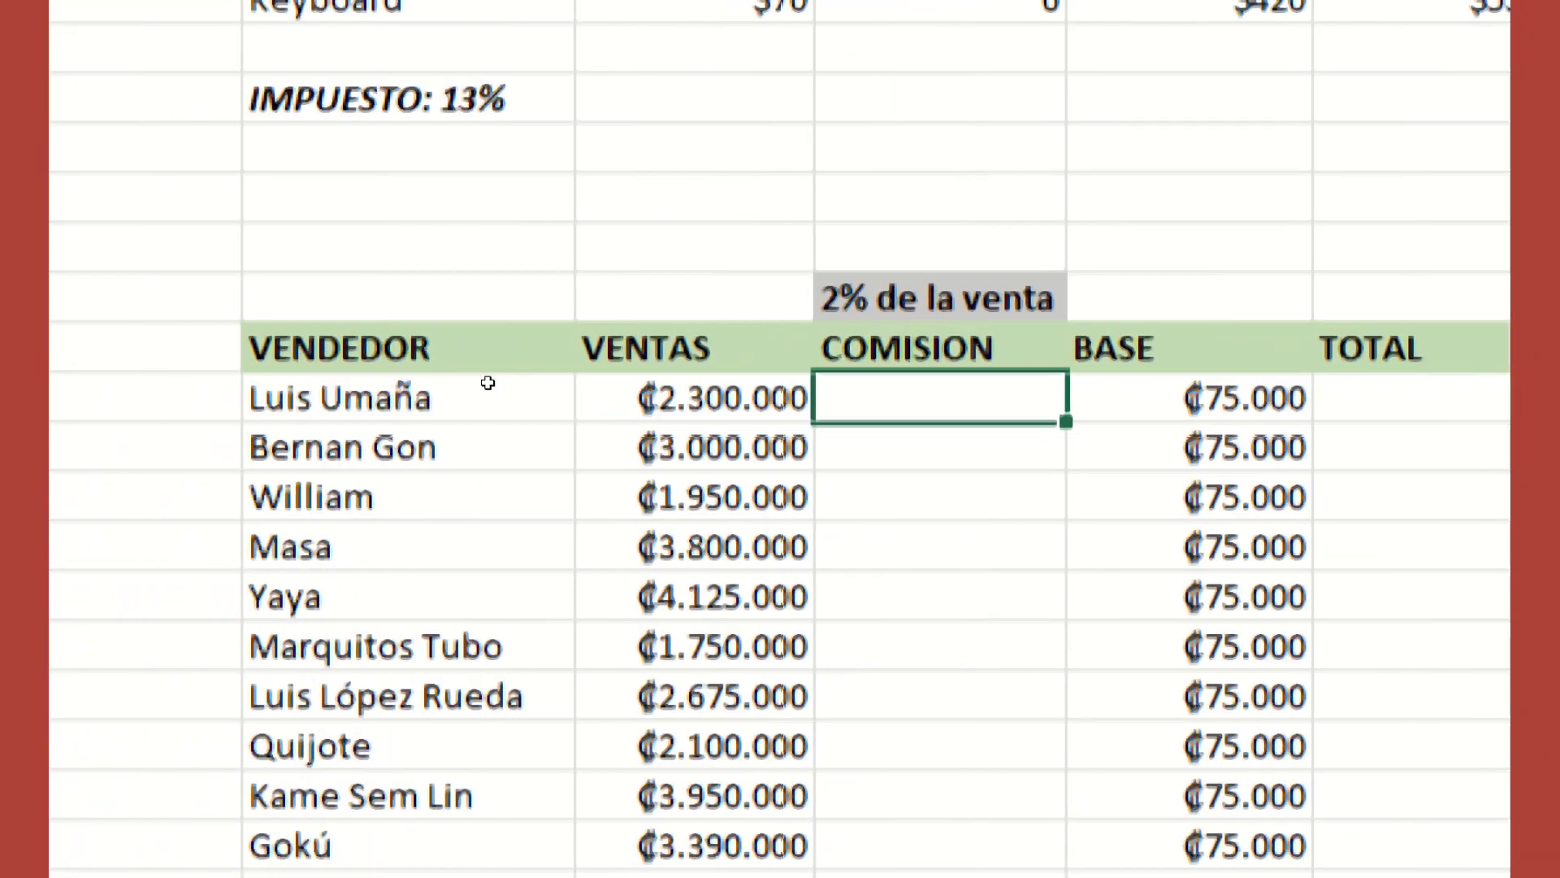
text(=)
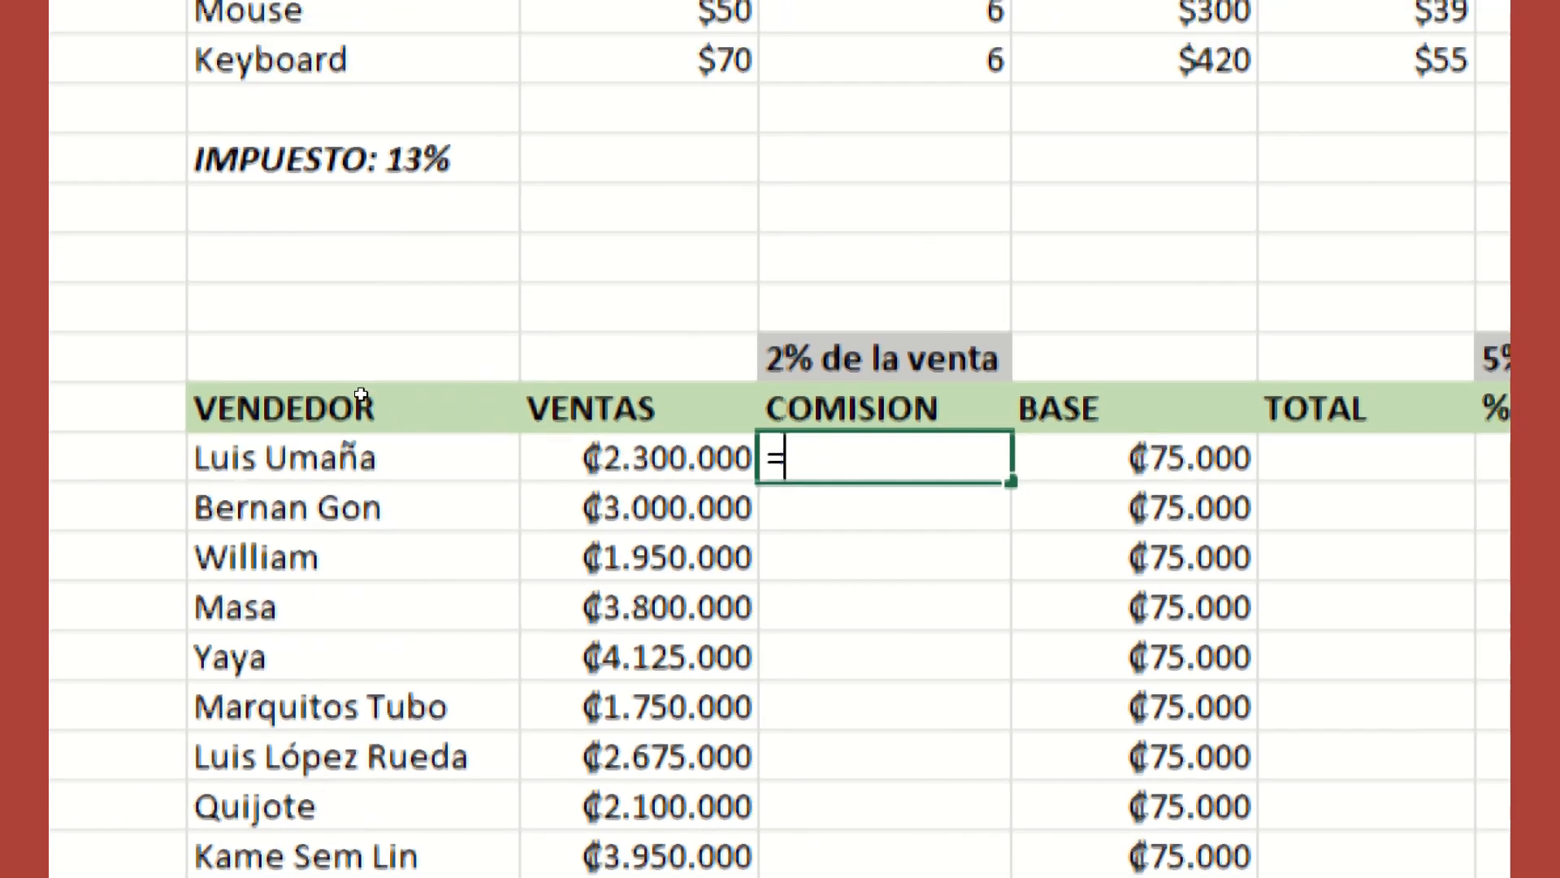
key(Left)
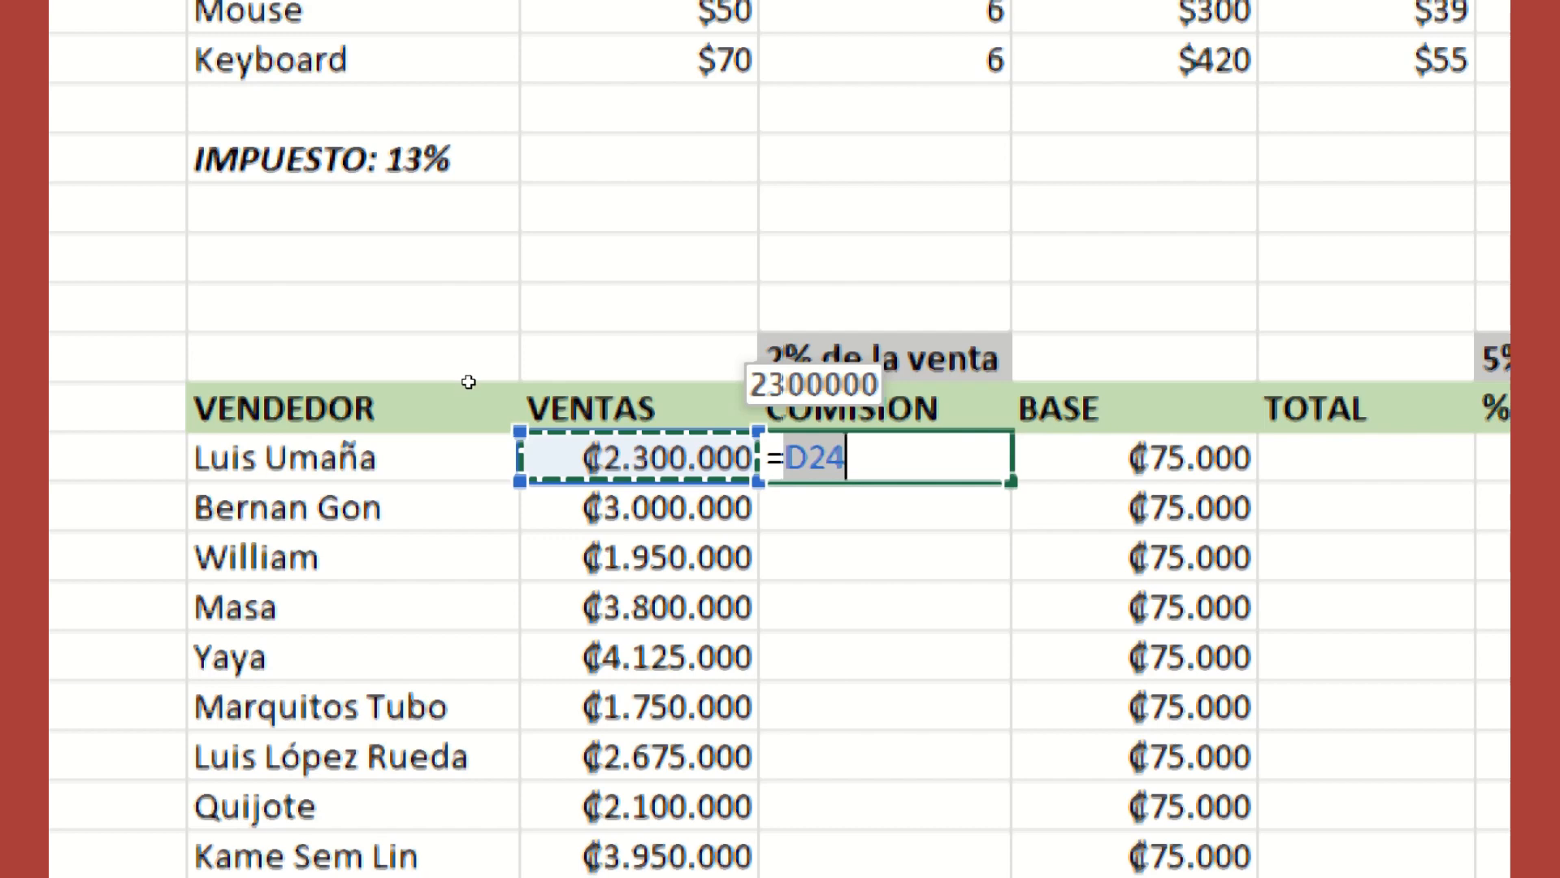
text(*)
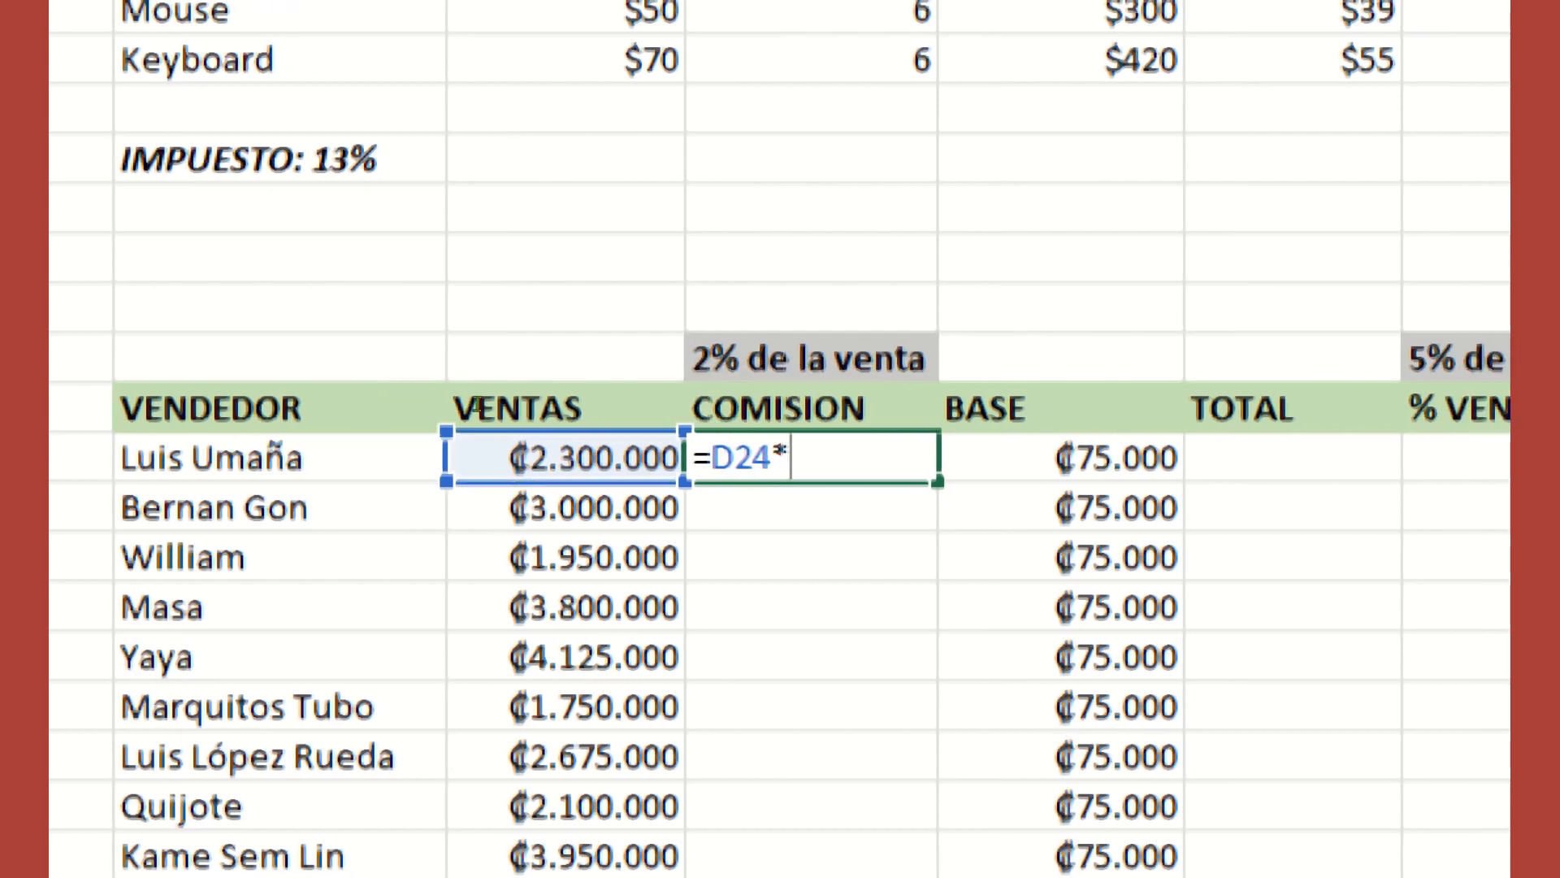
text(2%)
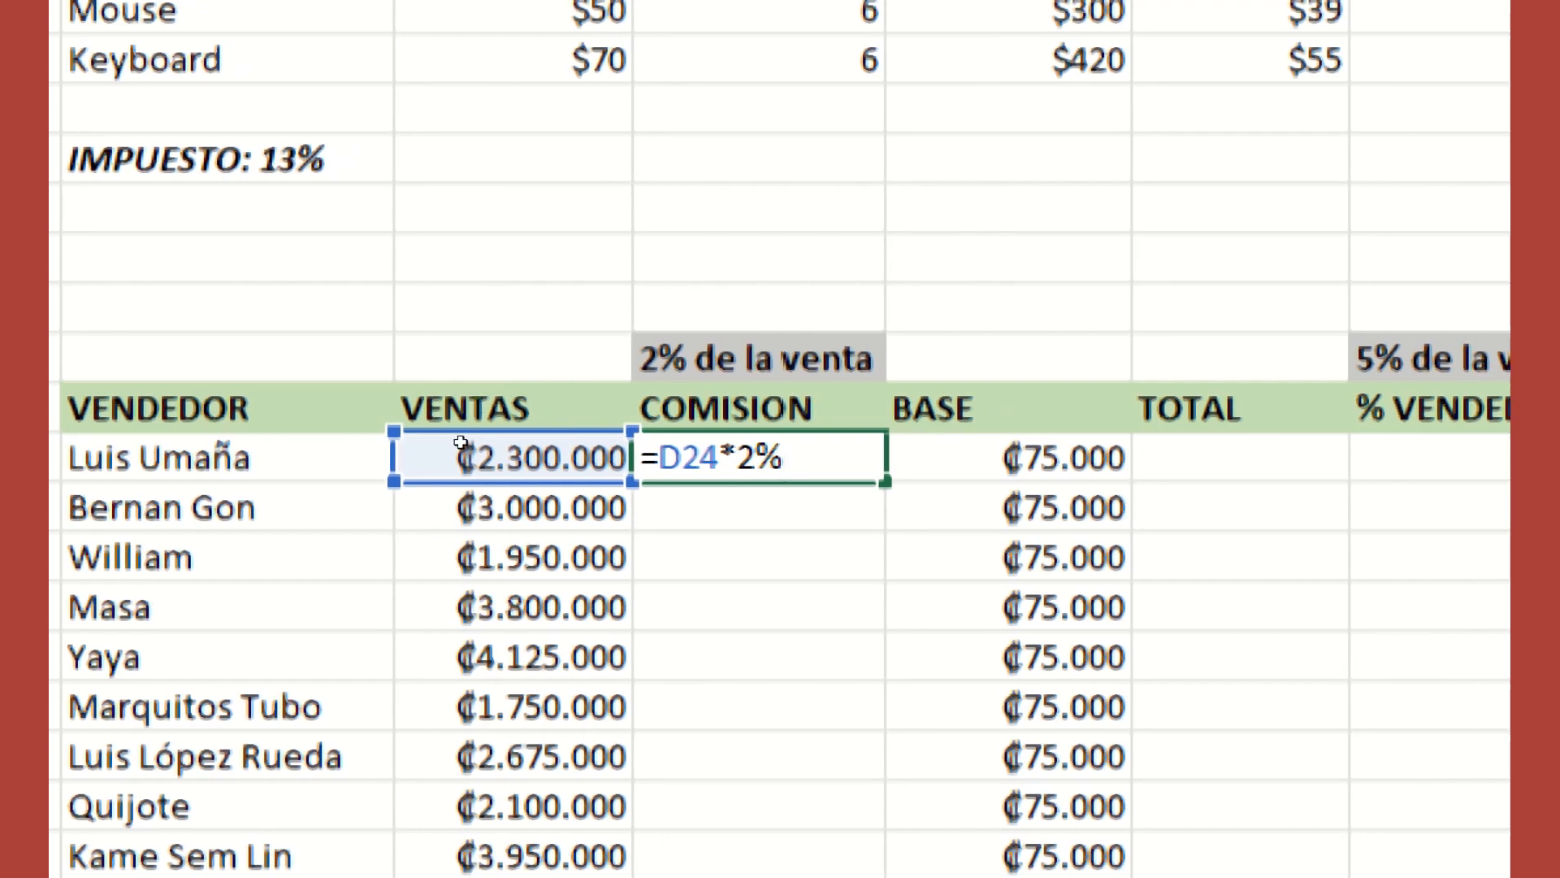
key(Return)
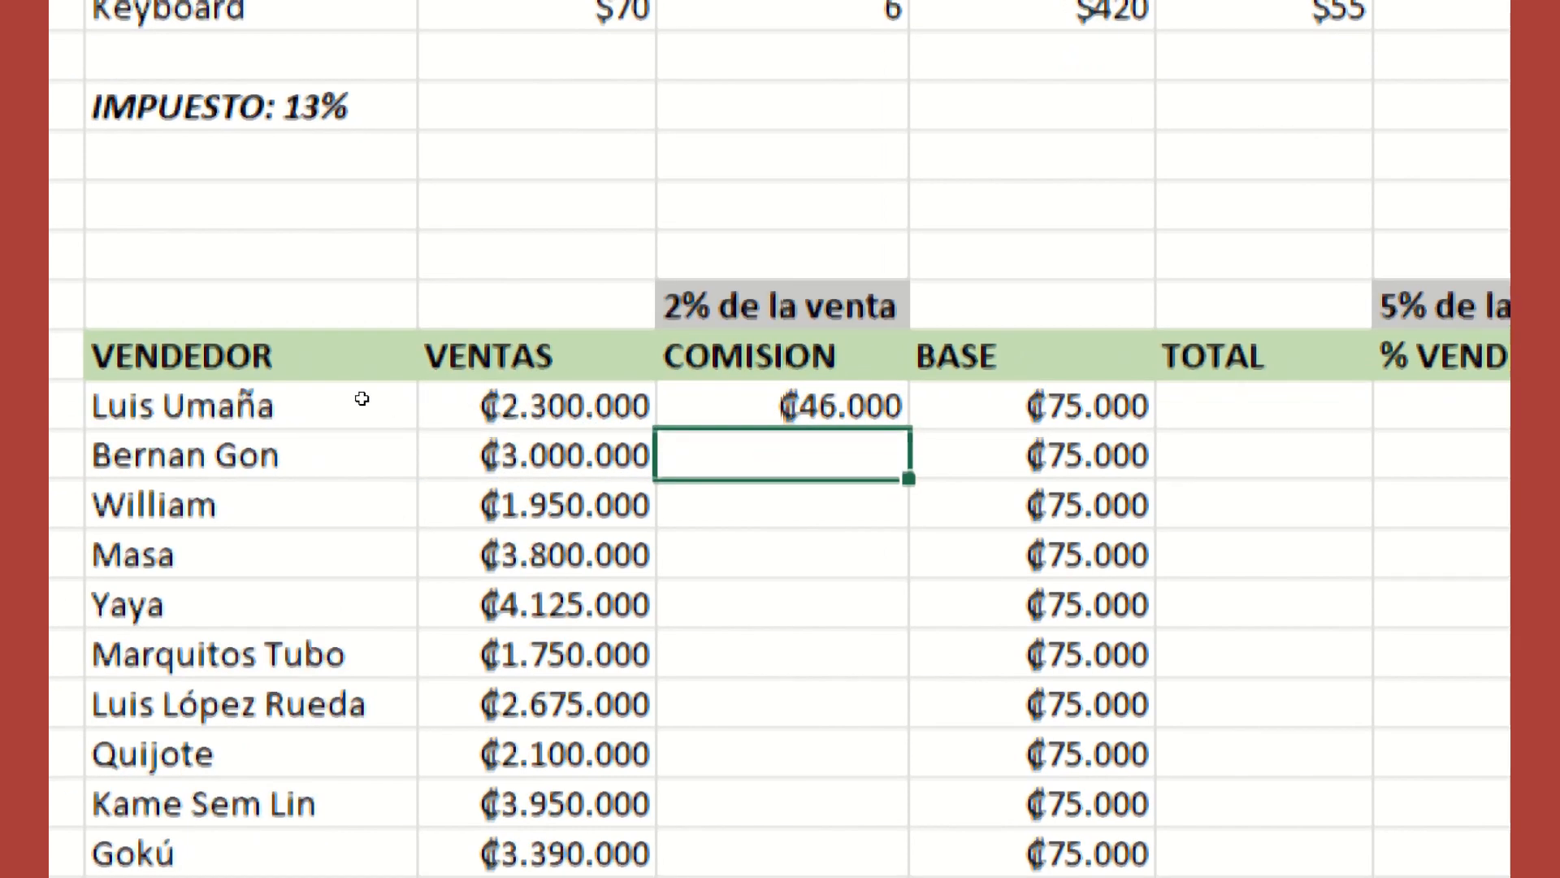
Step: Compare the first seller's sales in D24 with the commission in E24 and look over the COMISION cells below
key(Up)
key(Left)
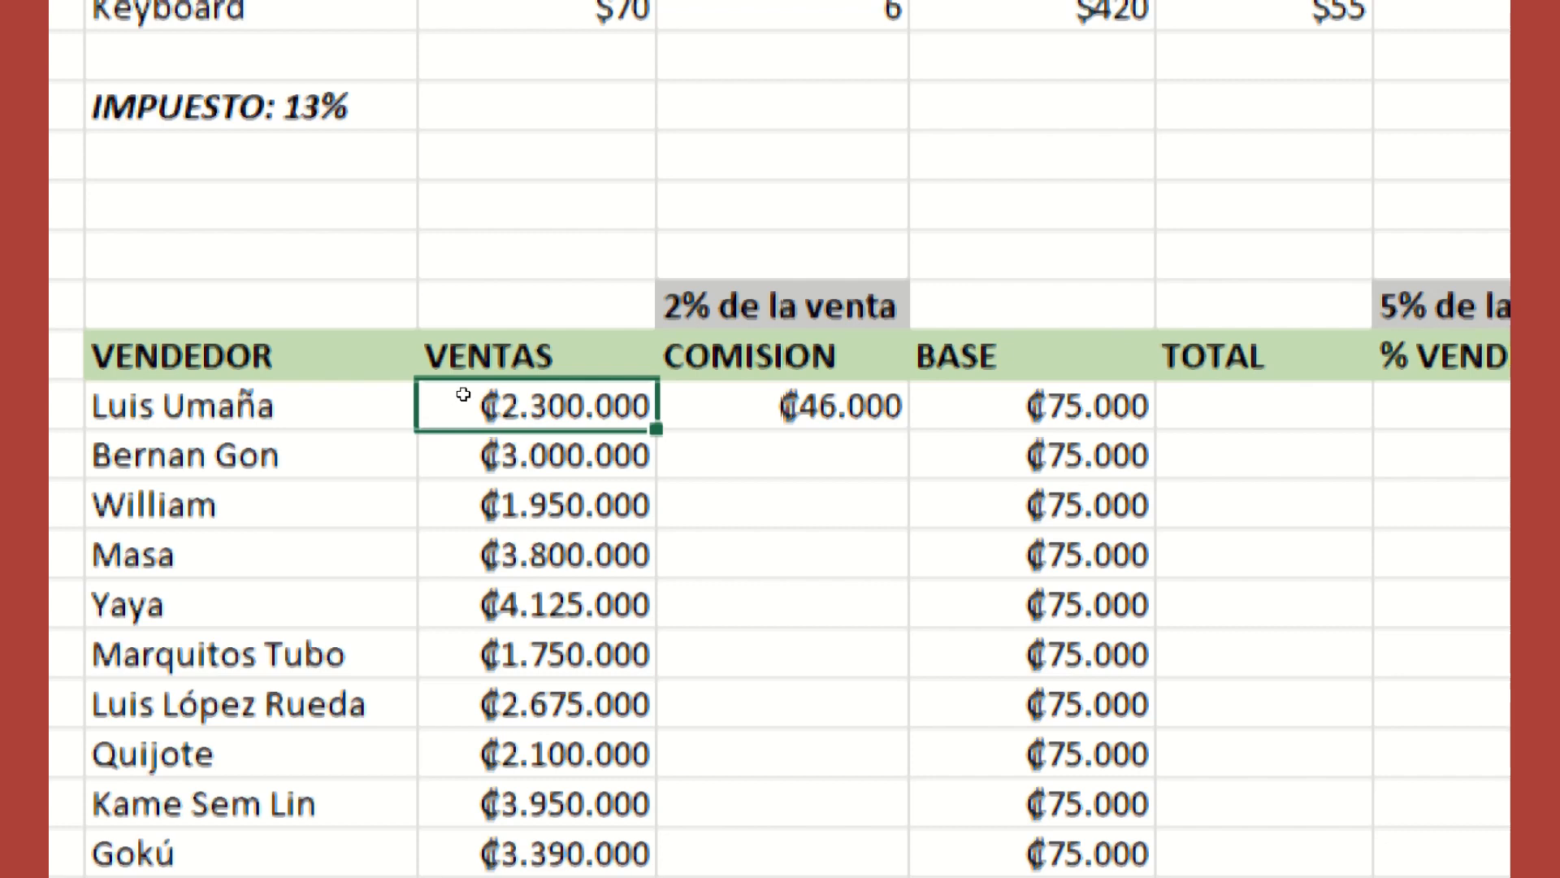
key(Right)
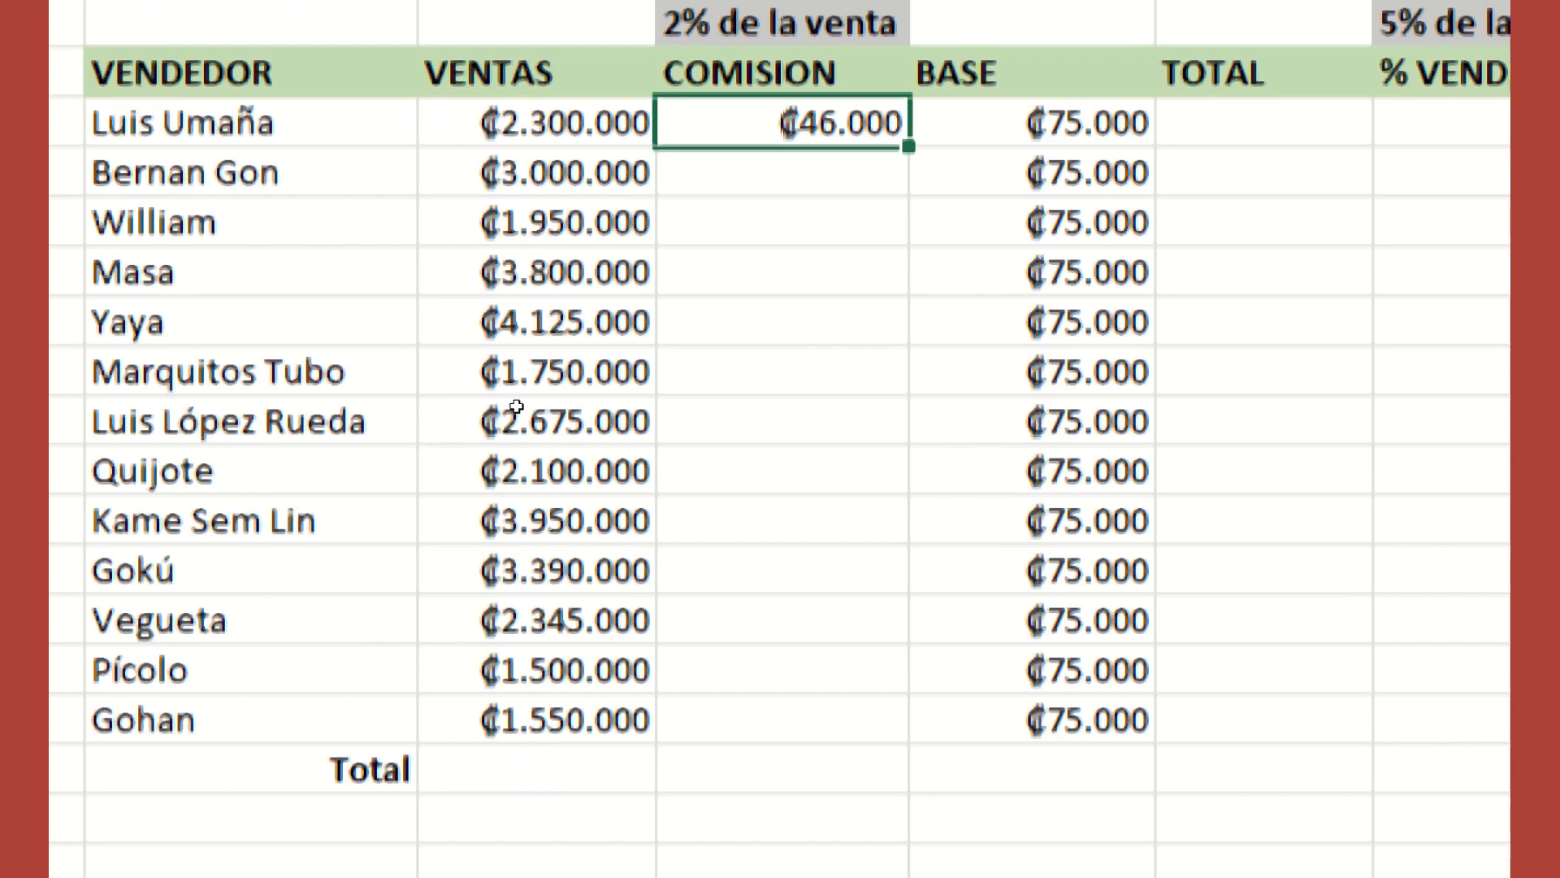
key(Down)
key(Down)
key(Down)
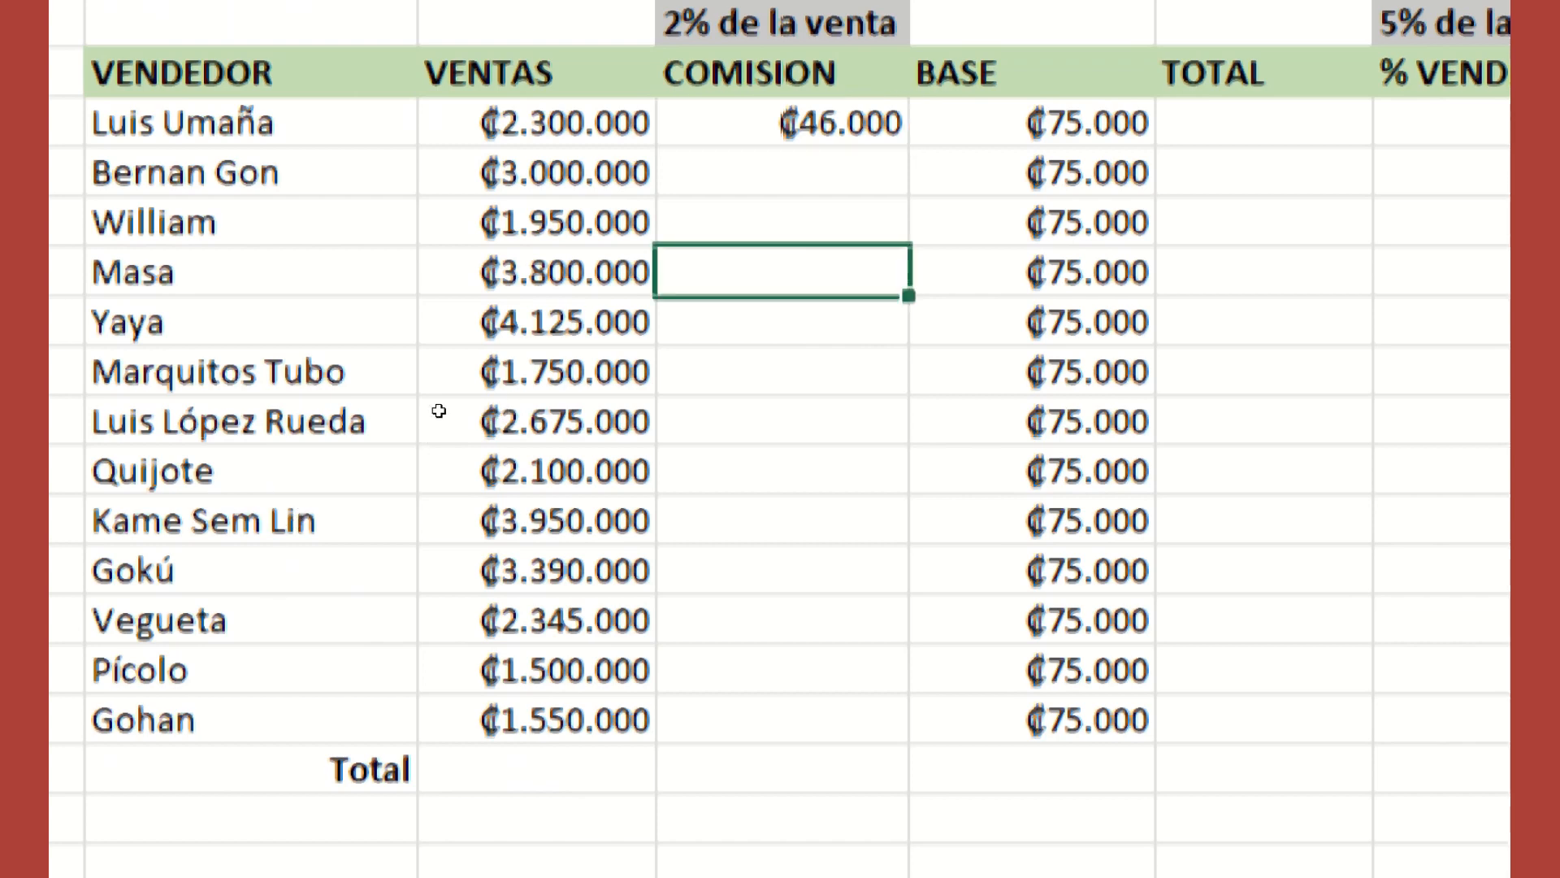
key(Up)
key(Up)
key(Up)
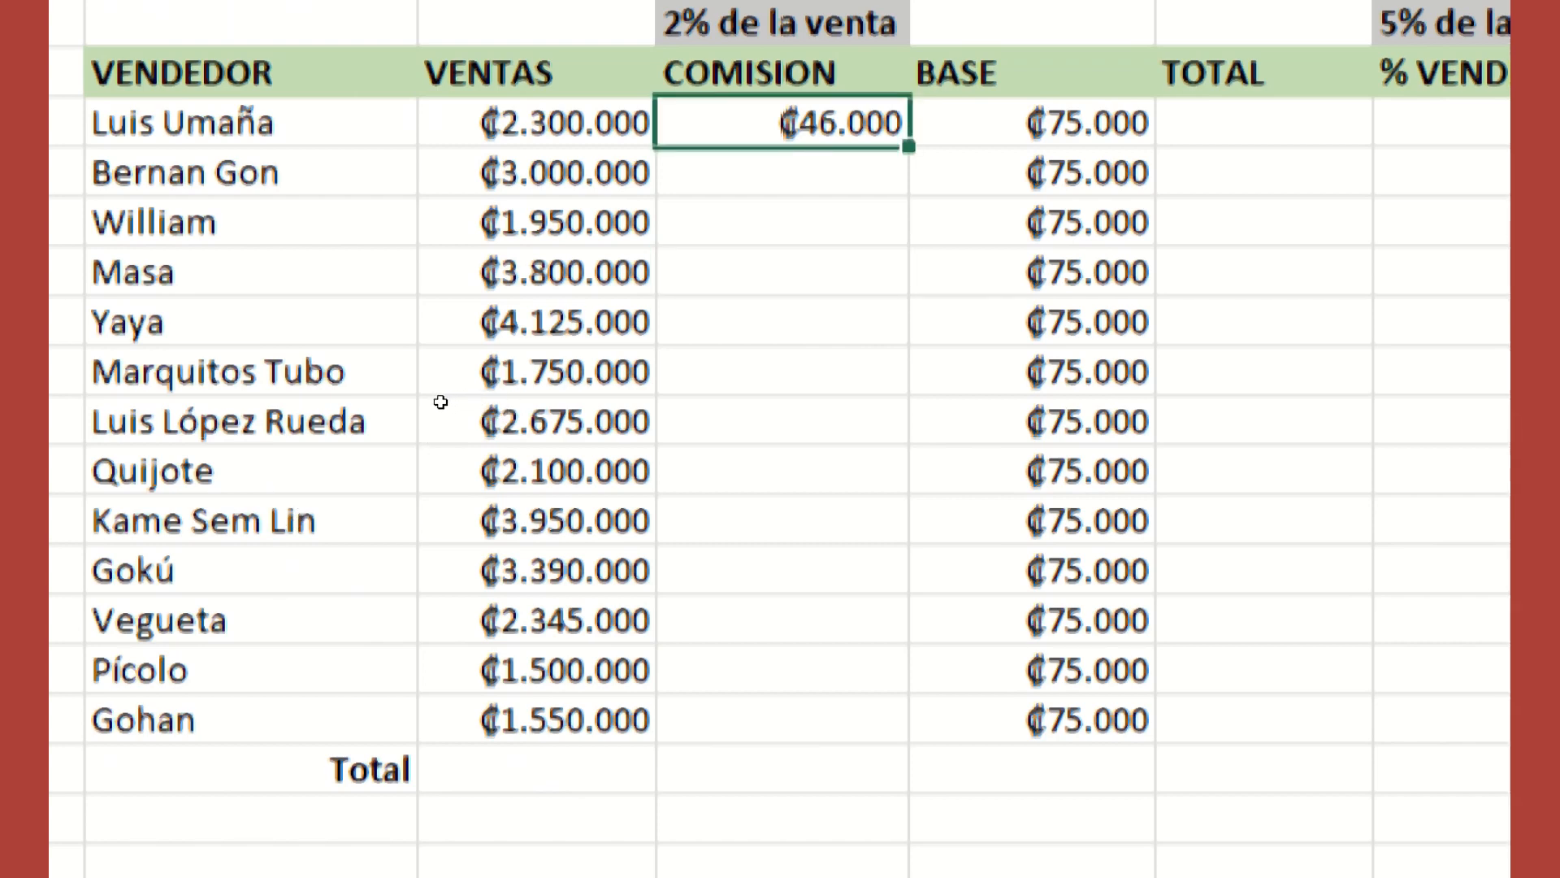
Step: Fill the 2% commission formula from E24 down through the last seller's row in E36
key(F2)
key(Escape)
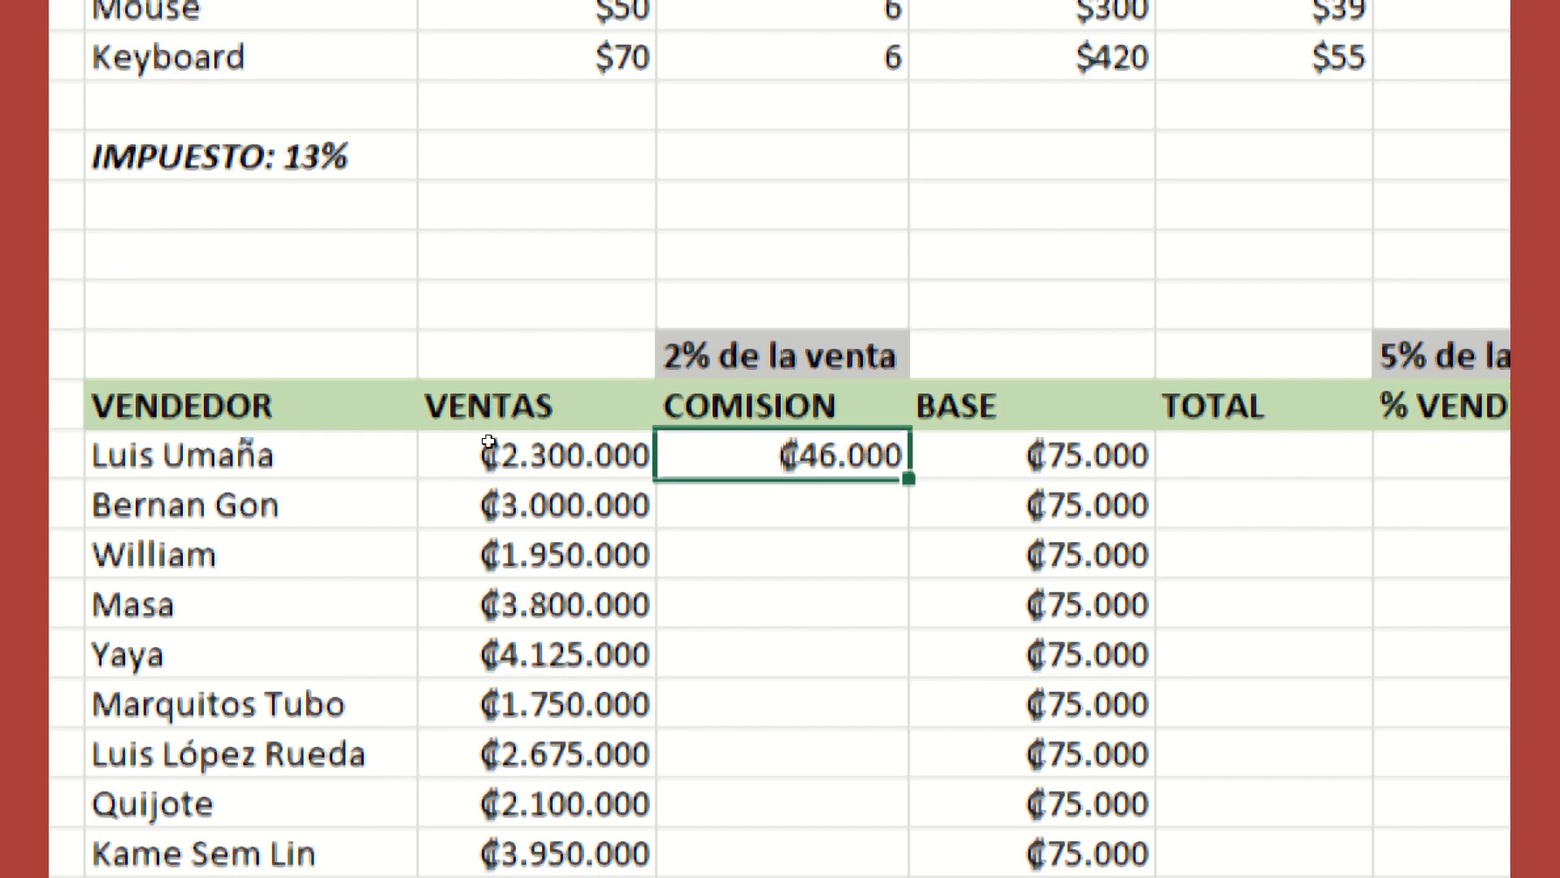
drag(909, 479, 899, 748)
drag(483, 597, 487, 600)
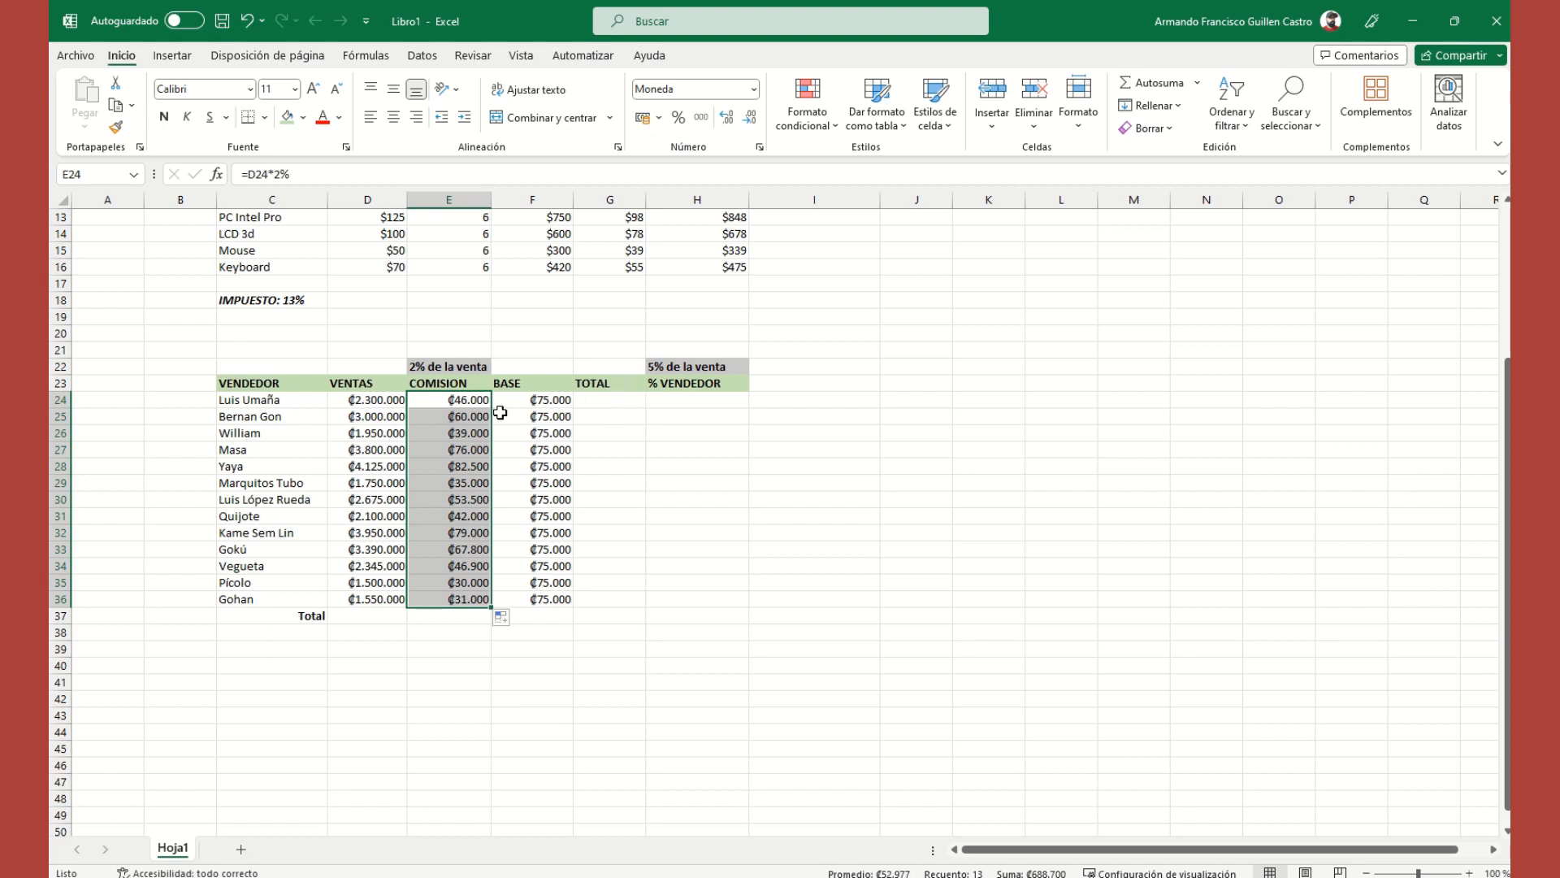
Step: Check the commission formula in E25, the BASE amounts in F24:F36 and the first seller's TOTAL and VENTAS cells
click(453, 416)
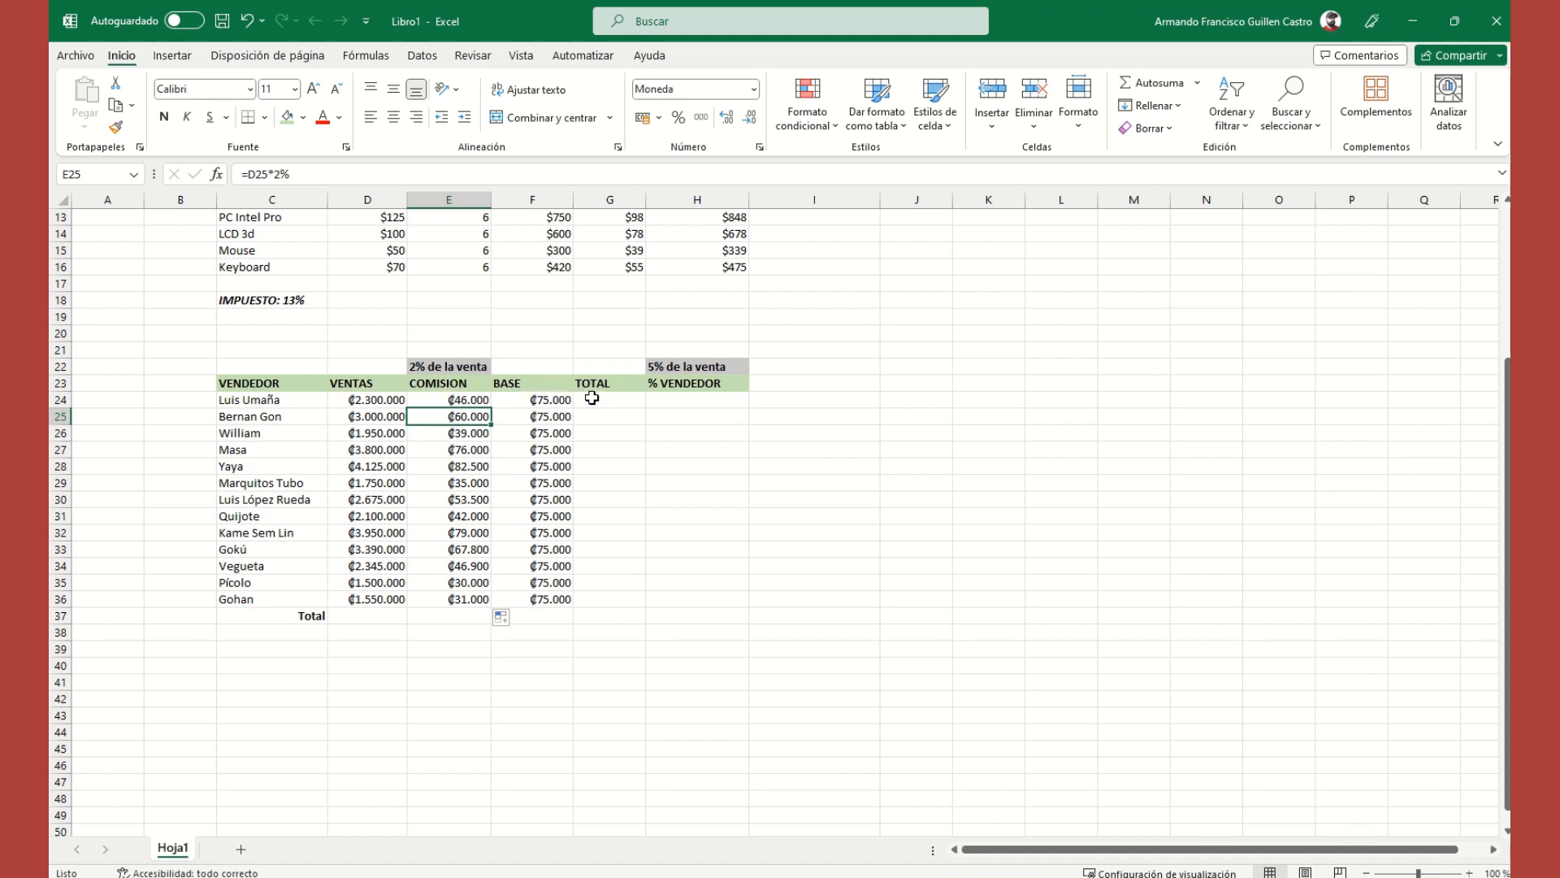
drag(551, 400, 559, 599)
click(540, 403)
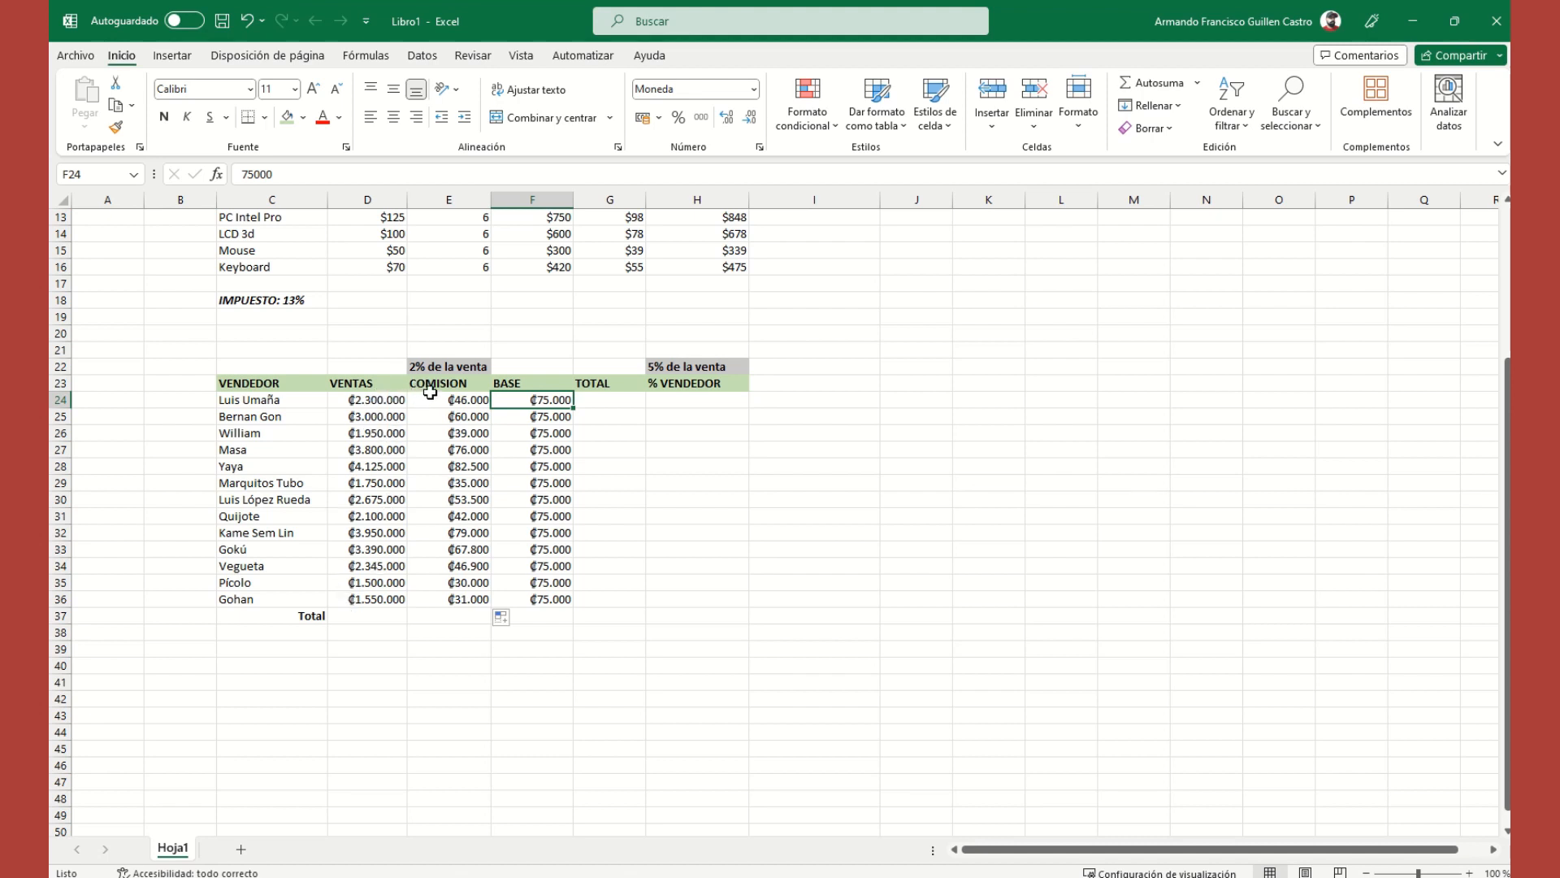
click(603, 397)
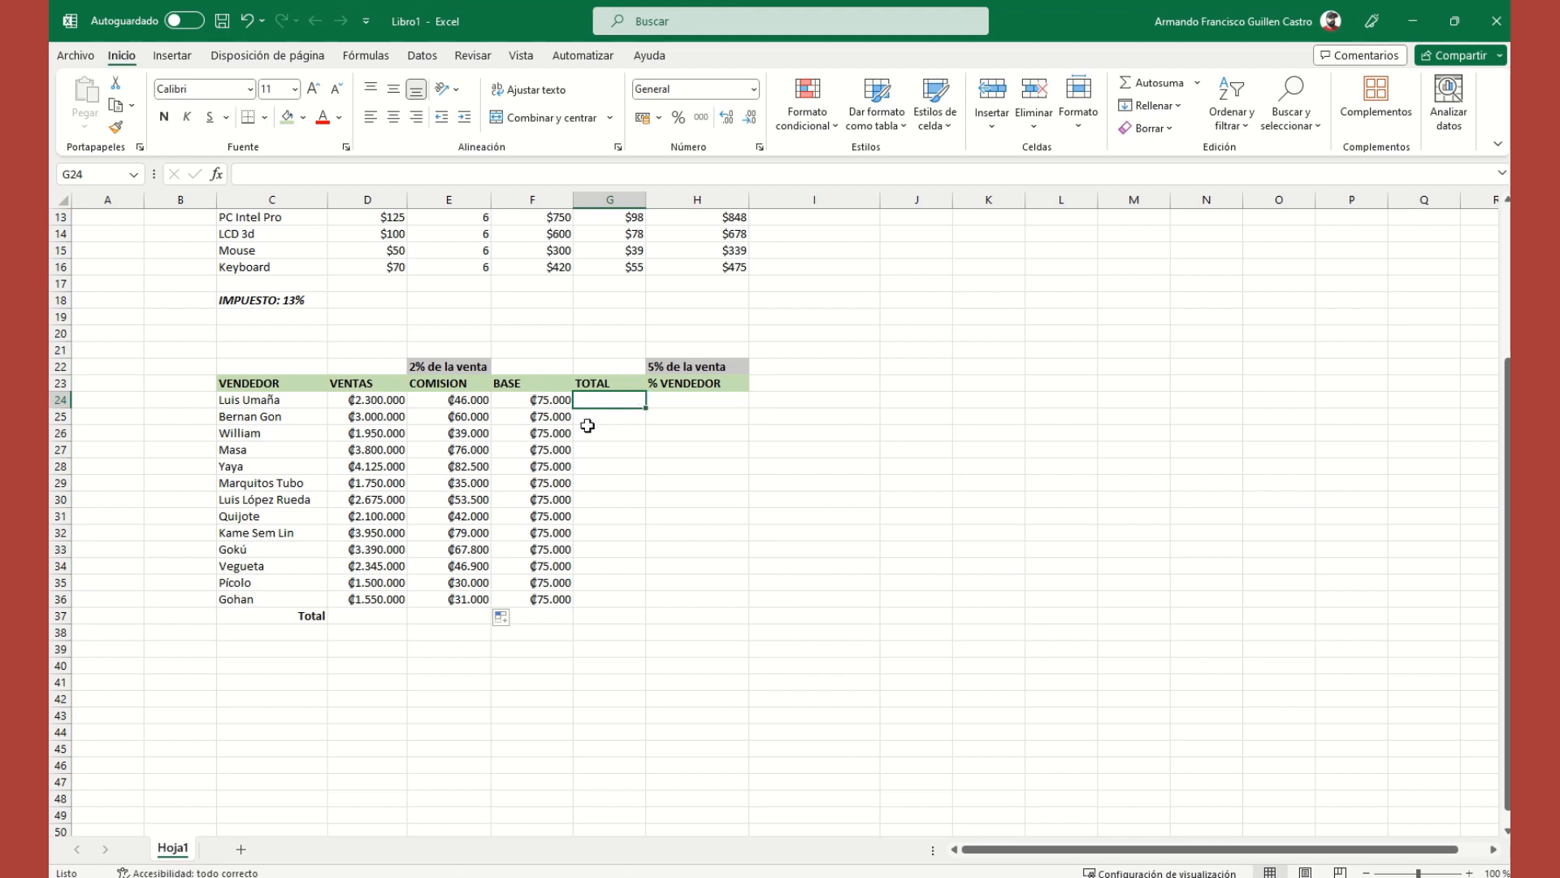
click(373, 401)
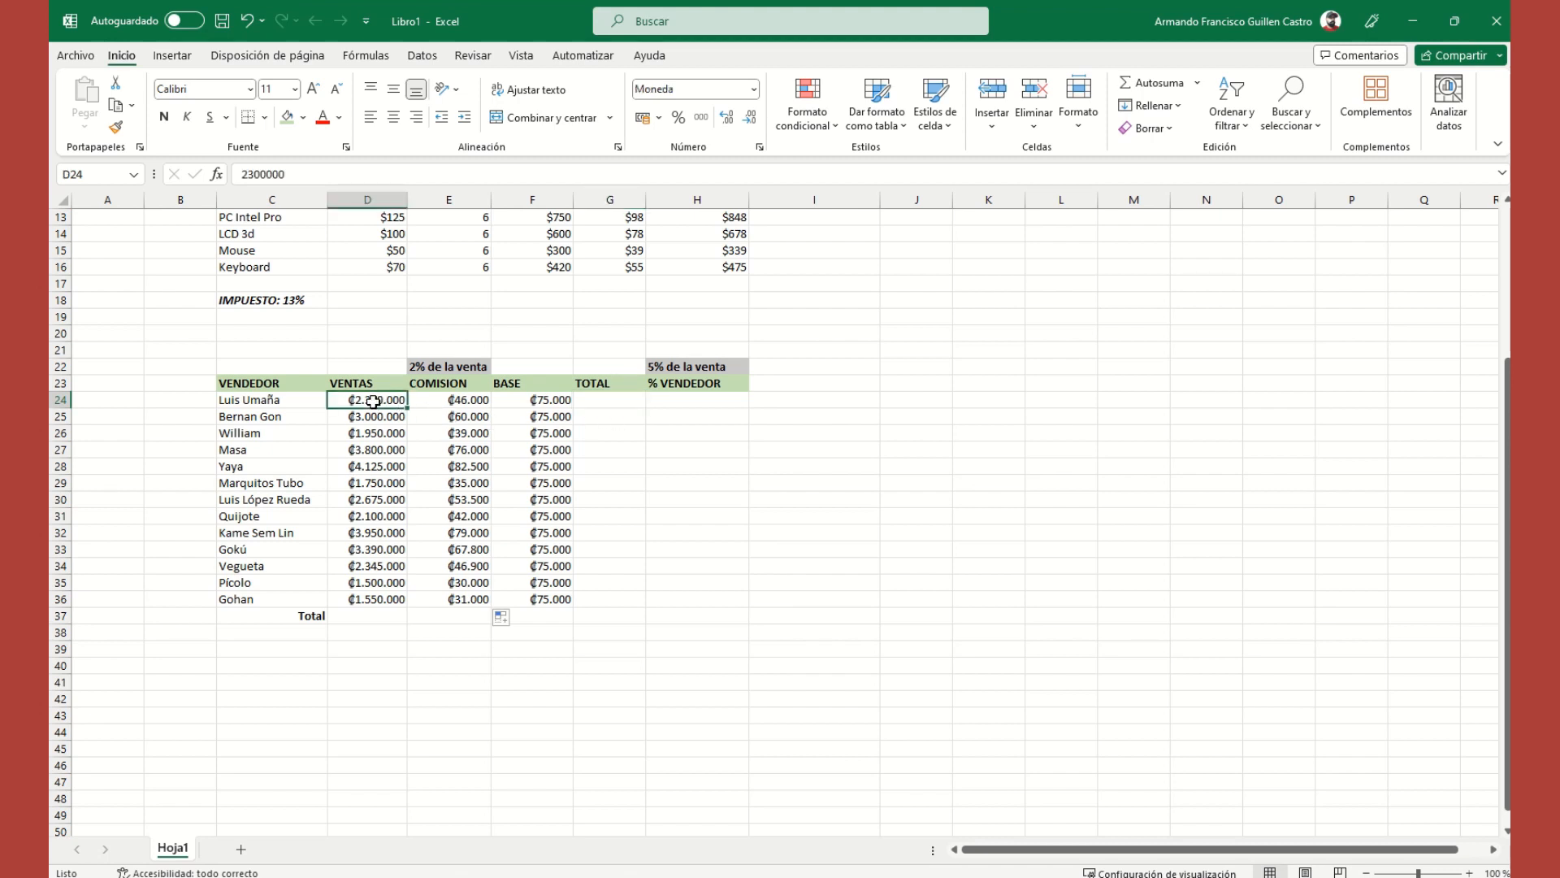
Step: Enter =D24-F24 in TOTAL cell G24 to subtract the first seller's base from their sales
click(531, 402)
click(618, 398)
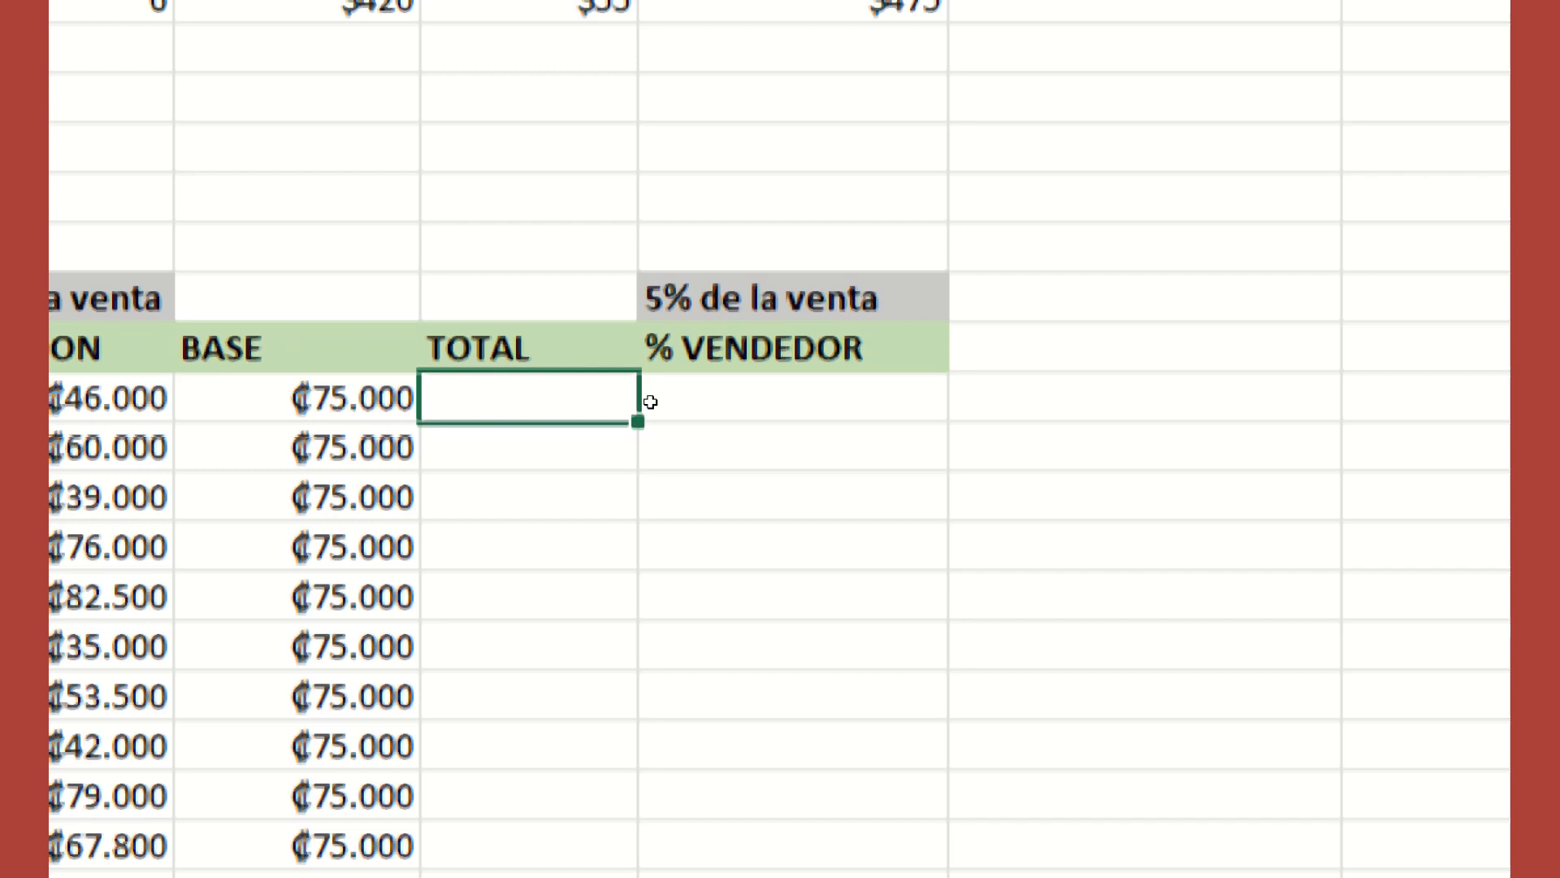
text(=)
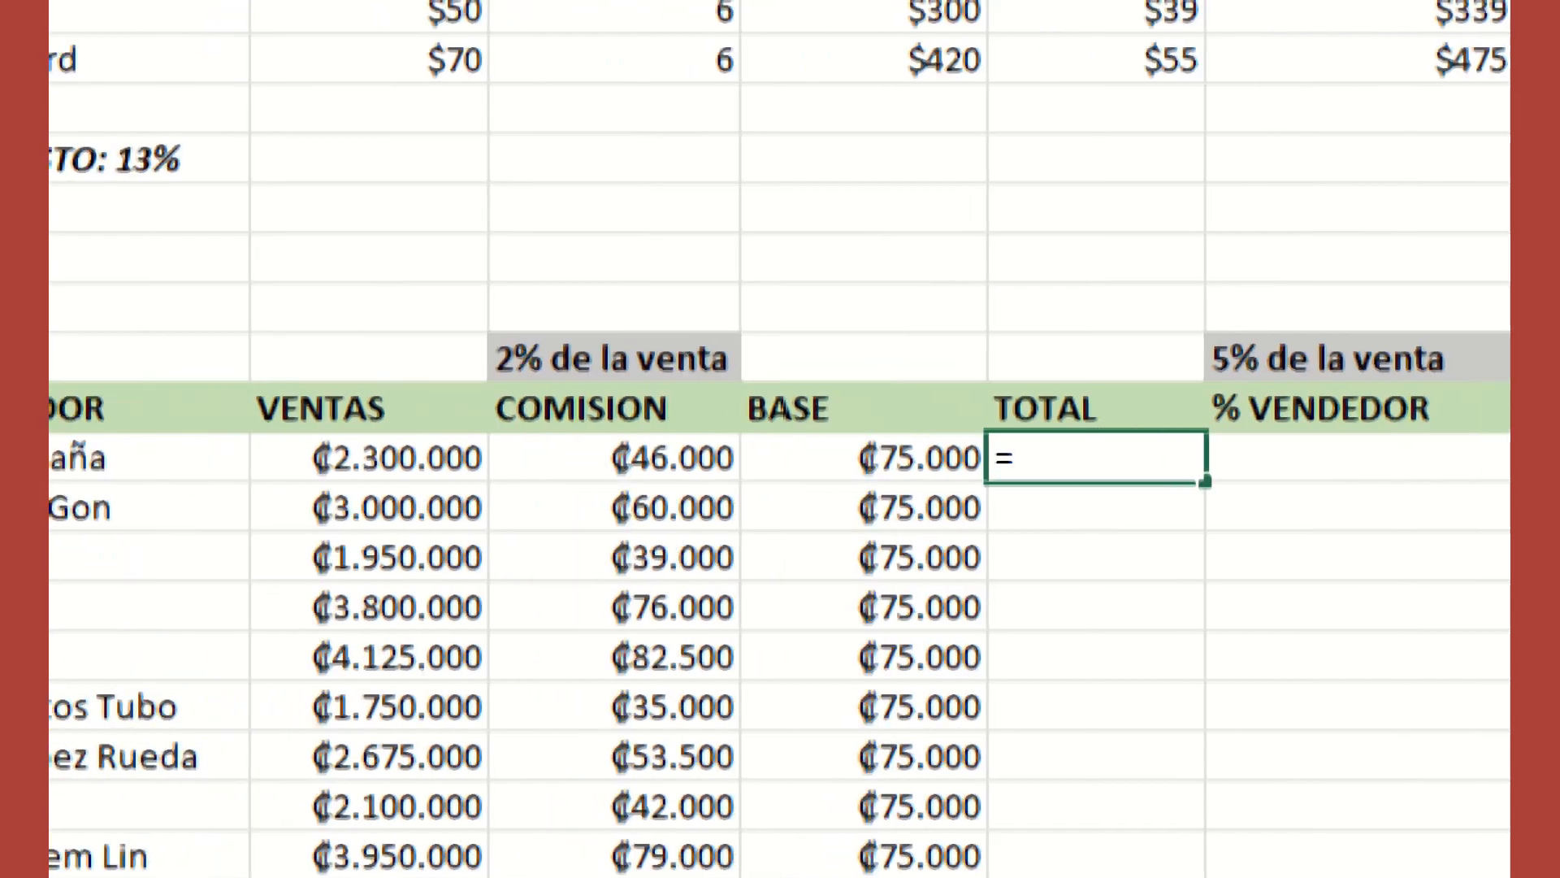
click(373, 457)
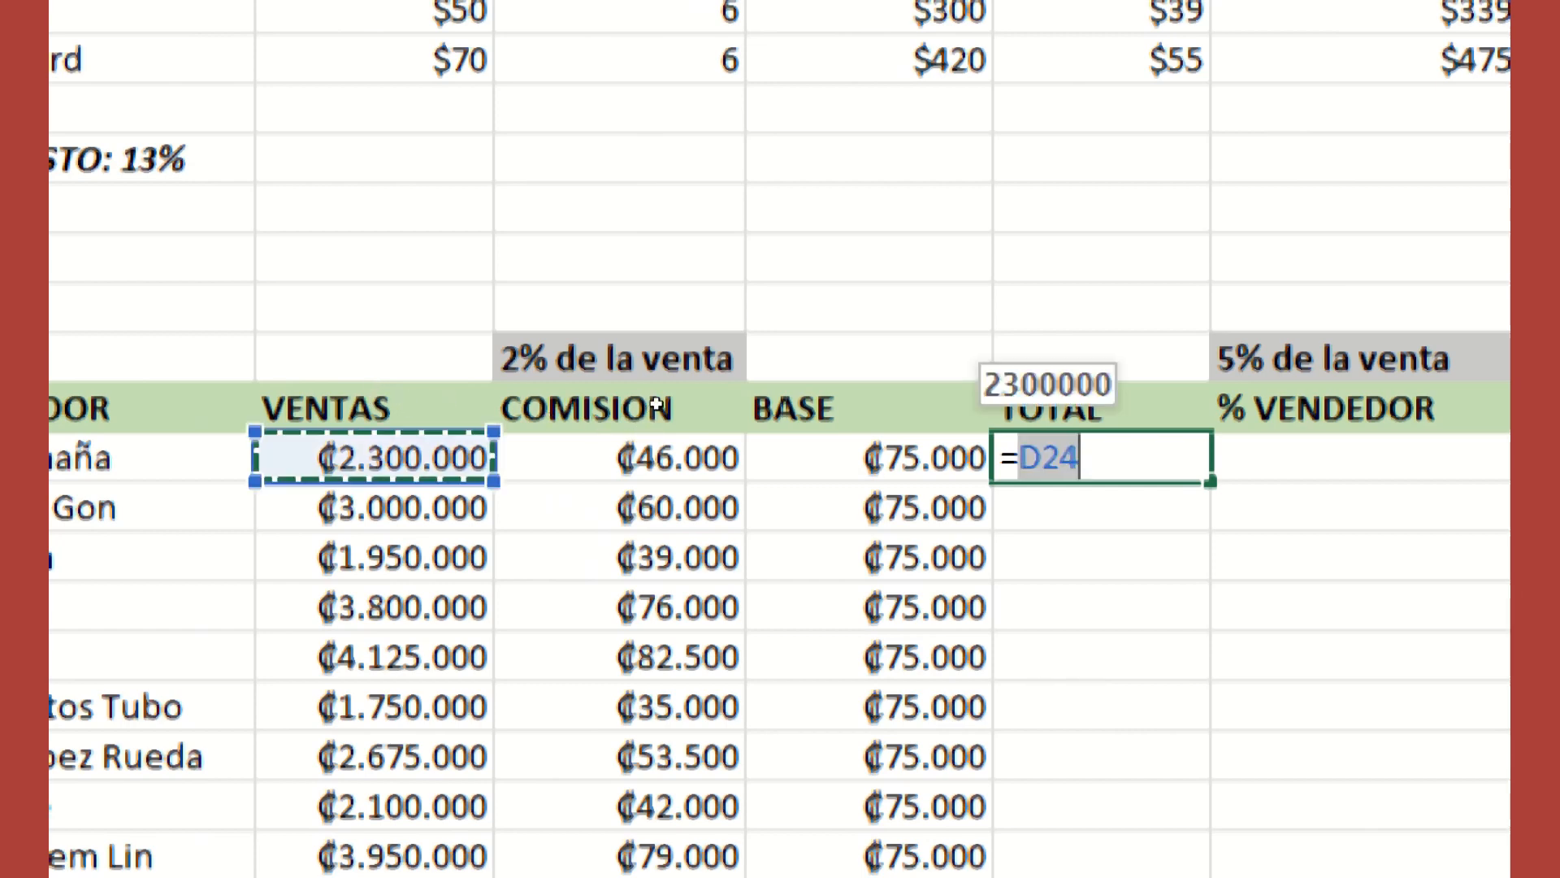
text(-)
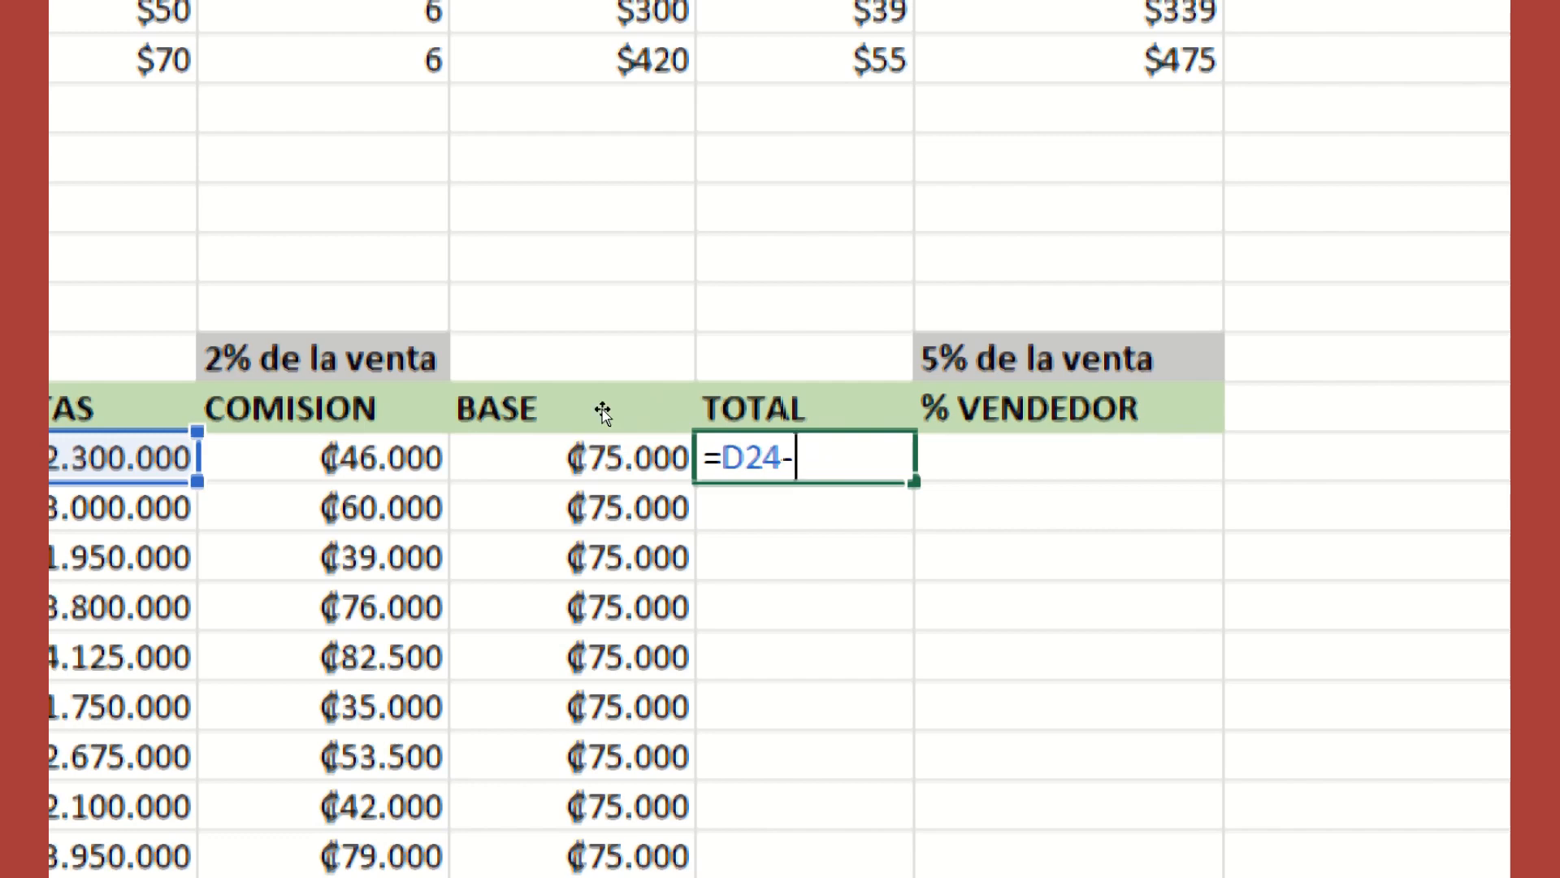
click(549, 456)
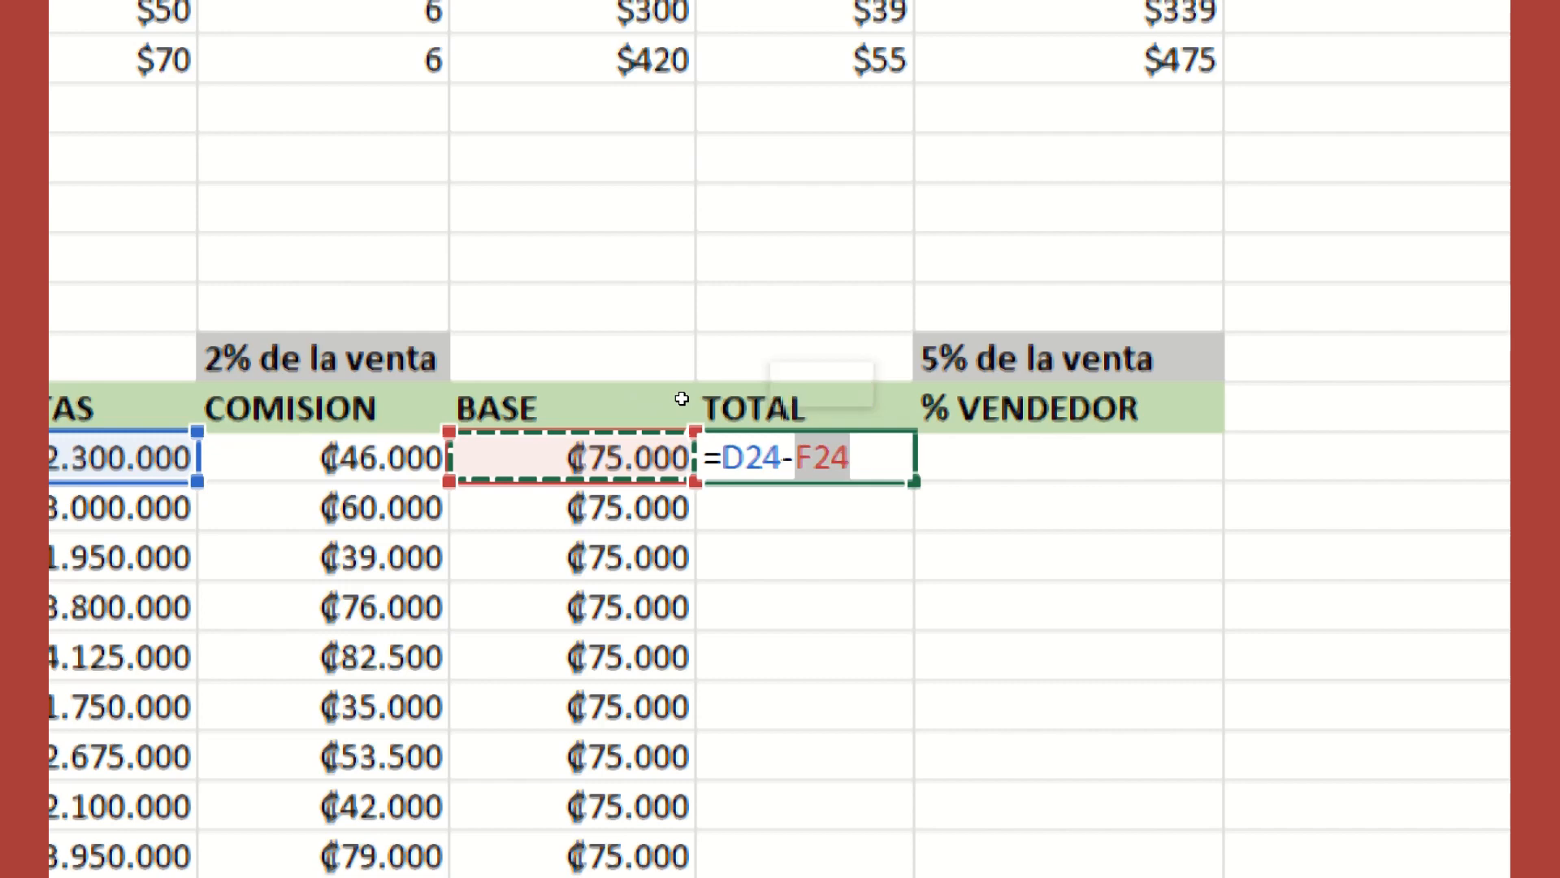
key(Return)
Step: Fill the TOTAL formula from G24 down through the last seller's row in G36
key(Up)
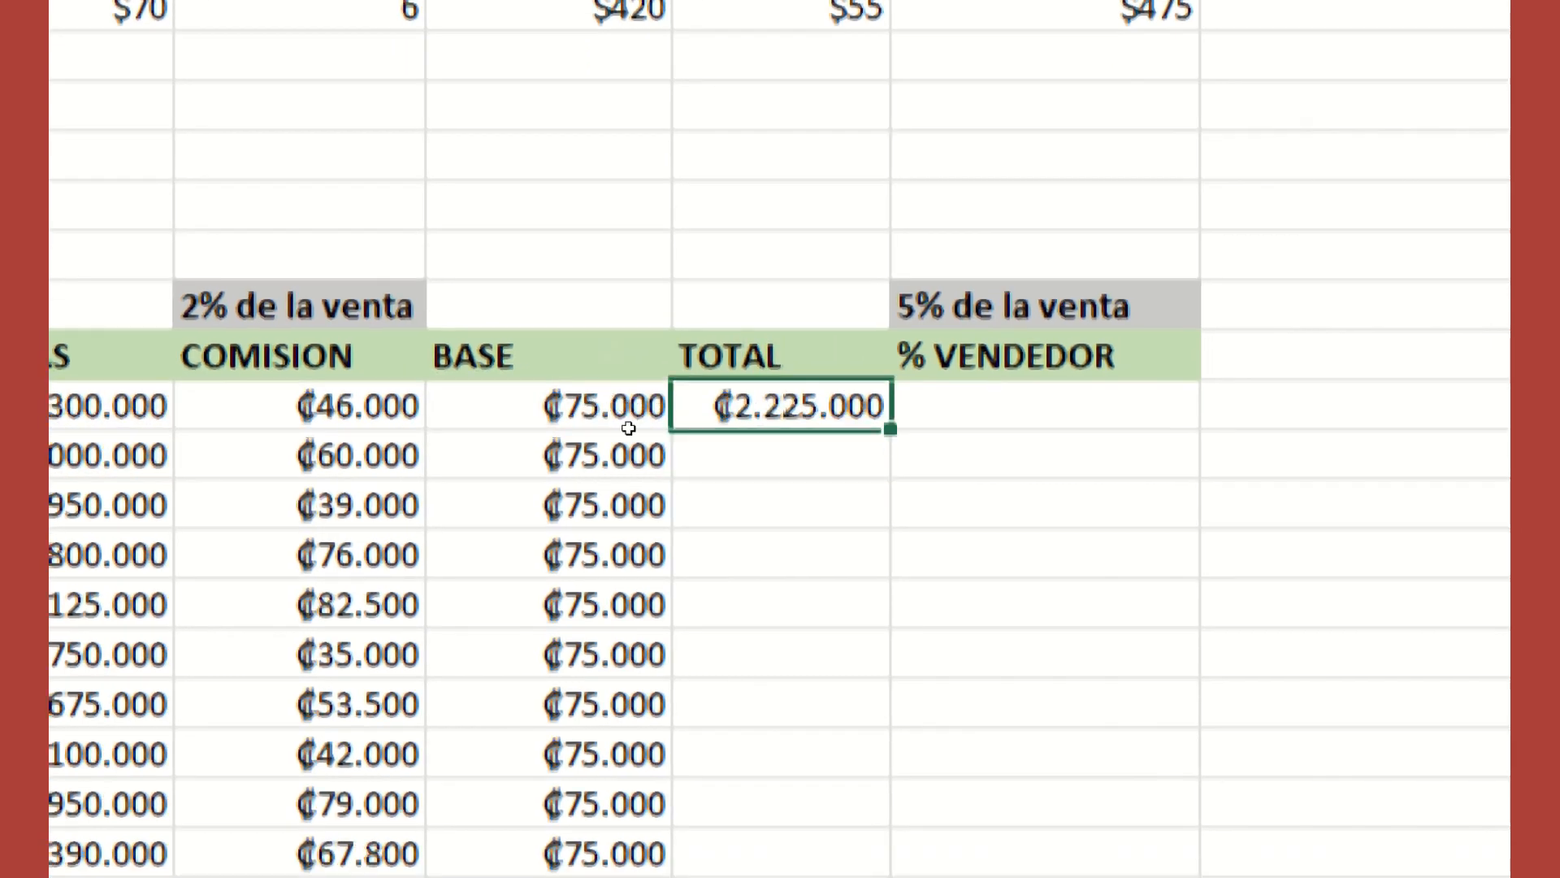
key(shift+Down)
key(shift+Down)
key(shift+Down)
key(shift+Down)
key(shift+Down)
key(shift+Down)
key(shift+Down)
key(shift+Down)
key(shift+Down)
key(shift+Down)
key(shift+Down)
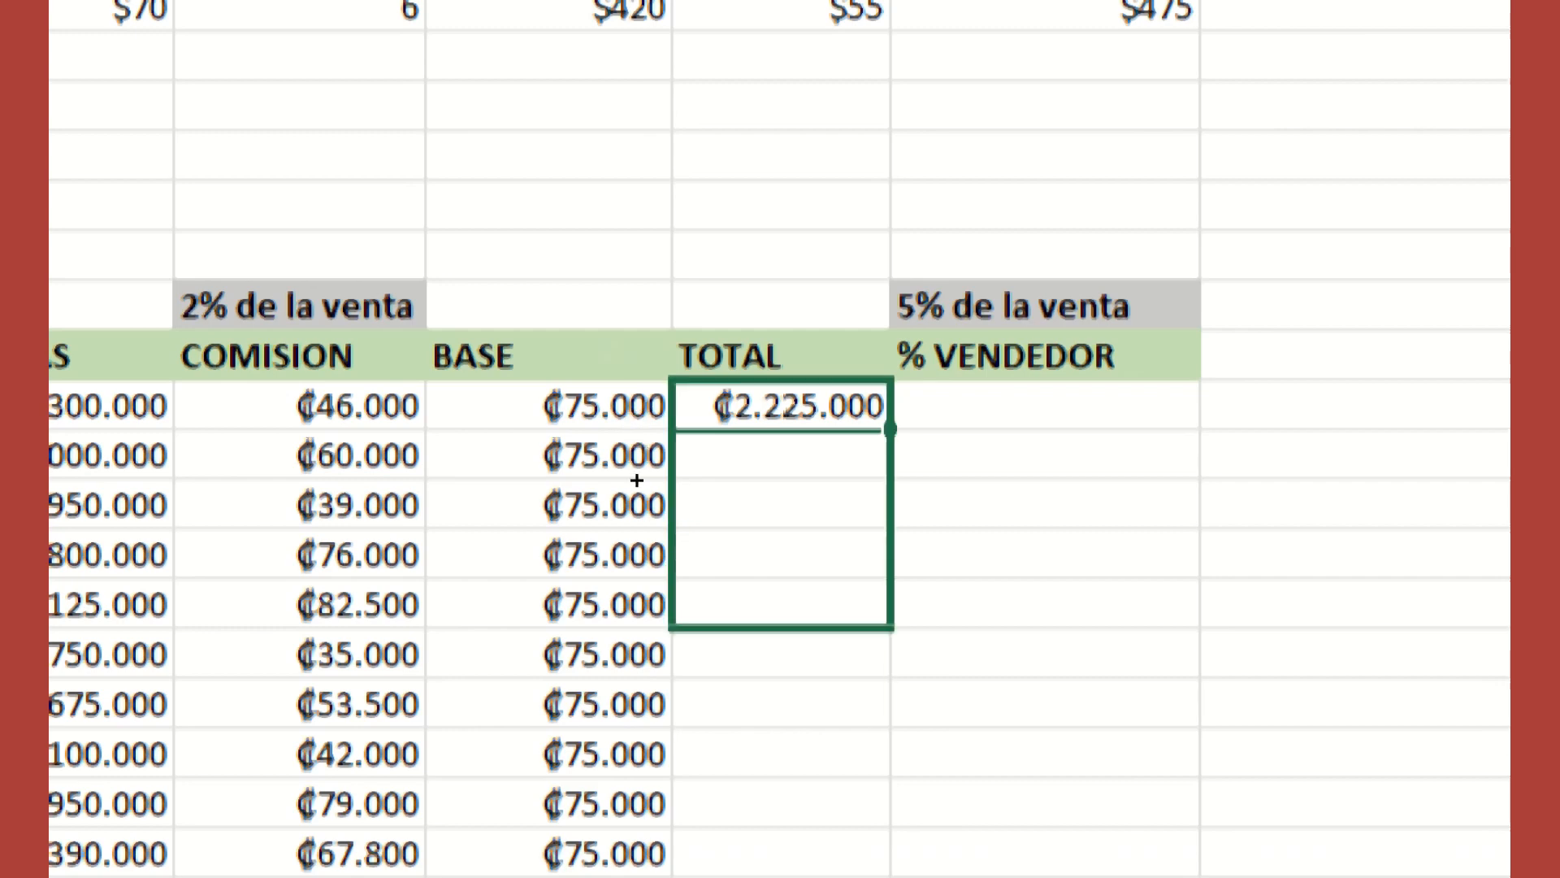
key(shift+Down)
key(ctrl+d)
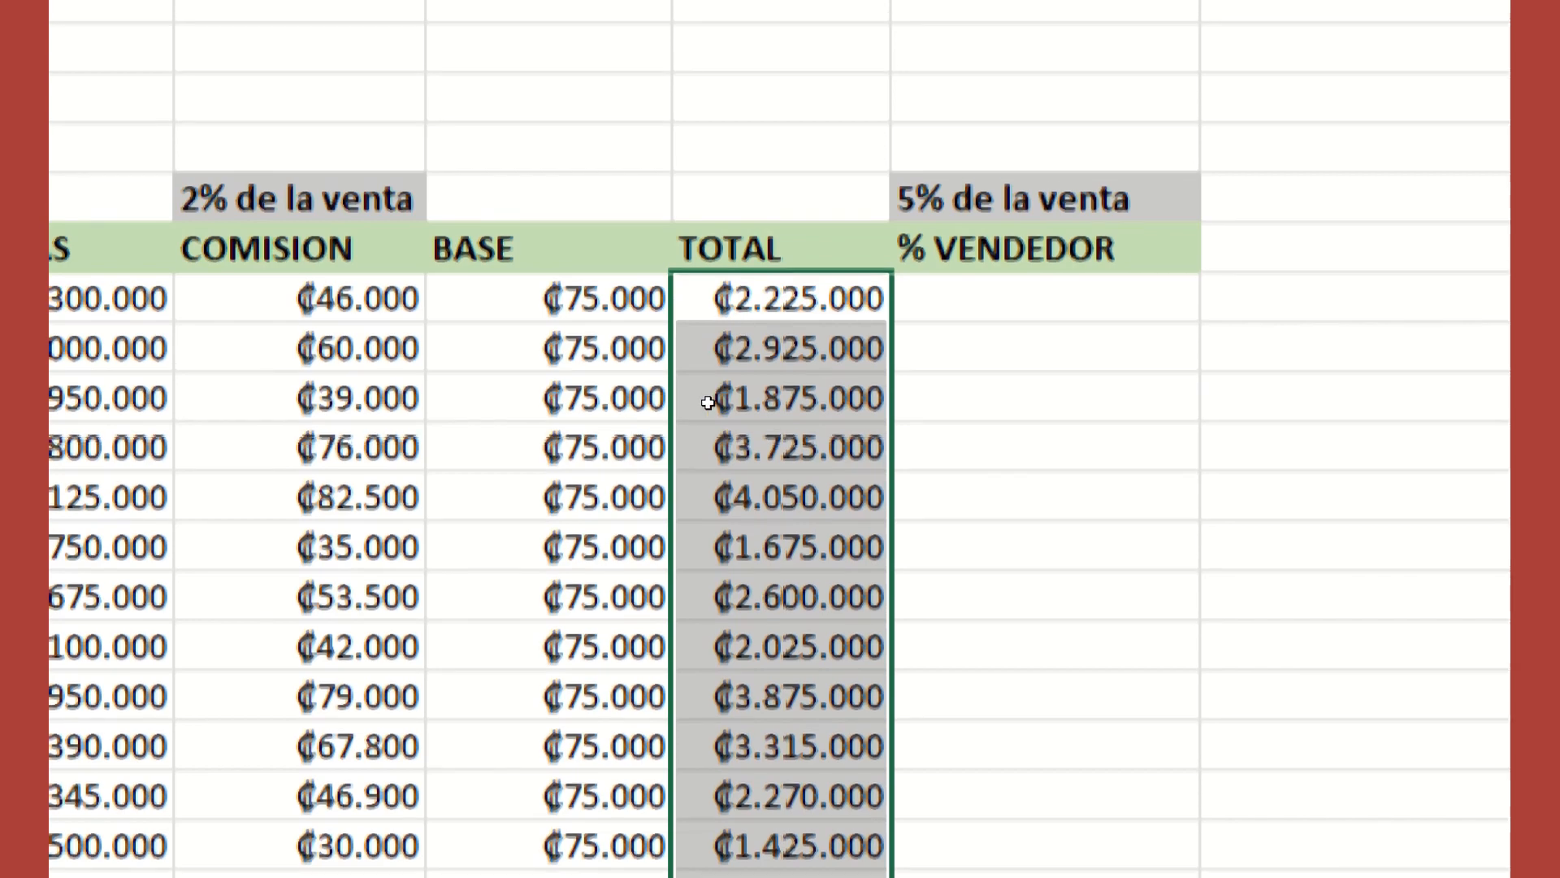
Step: Enter =G24*5% in % VENDEDOR cell H24 to calculate the first seller's percentage of their total
key(Right)
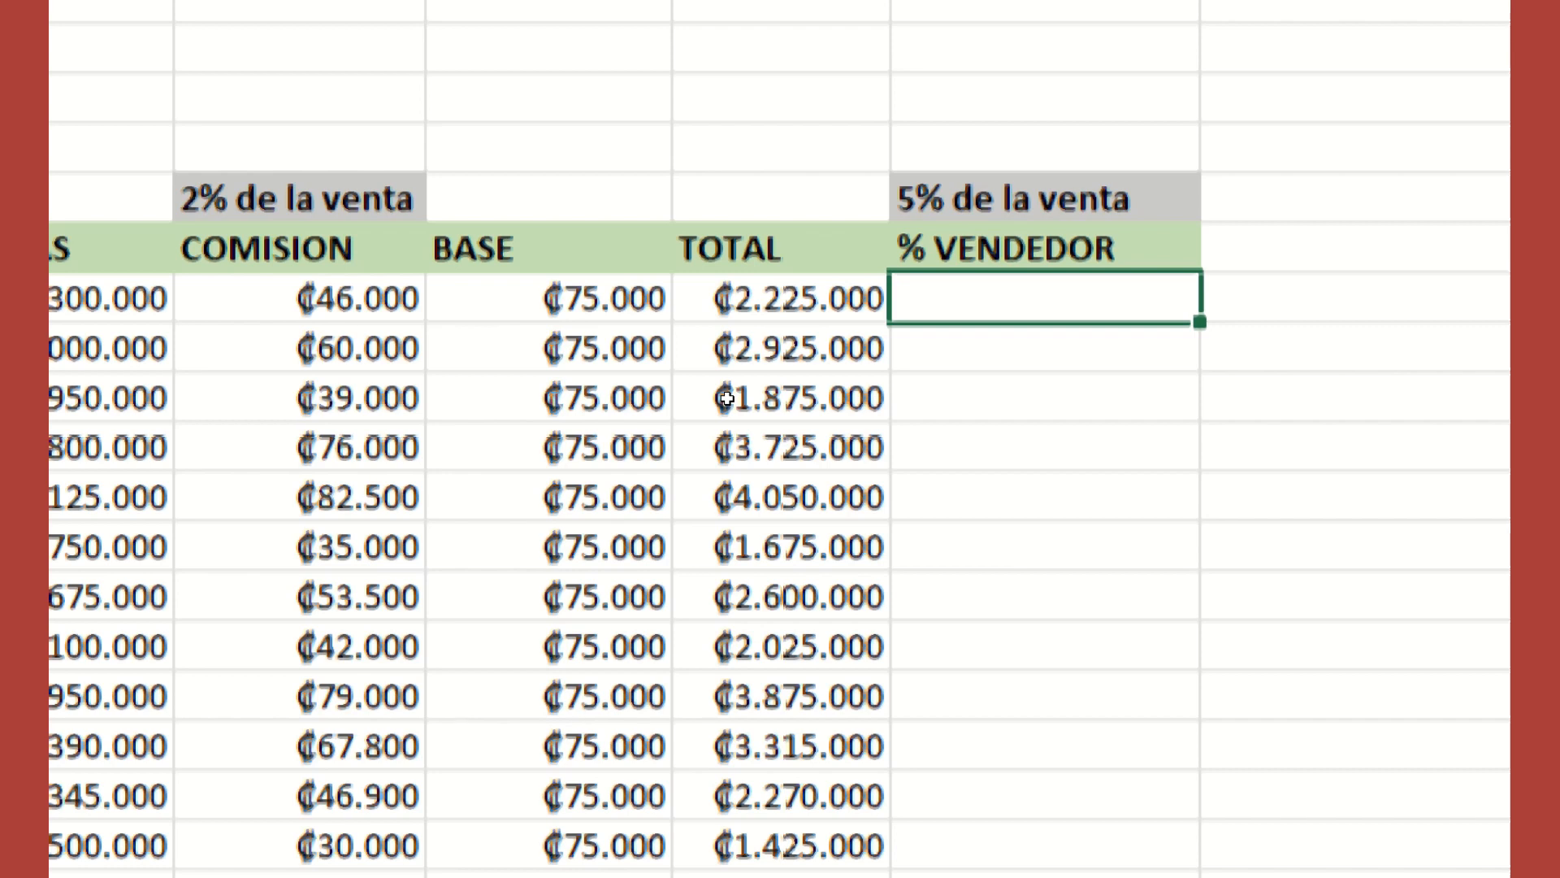
text(=)
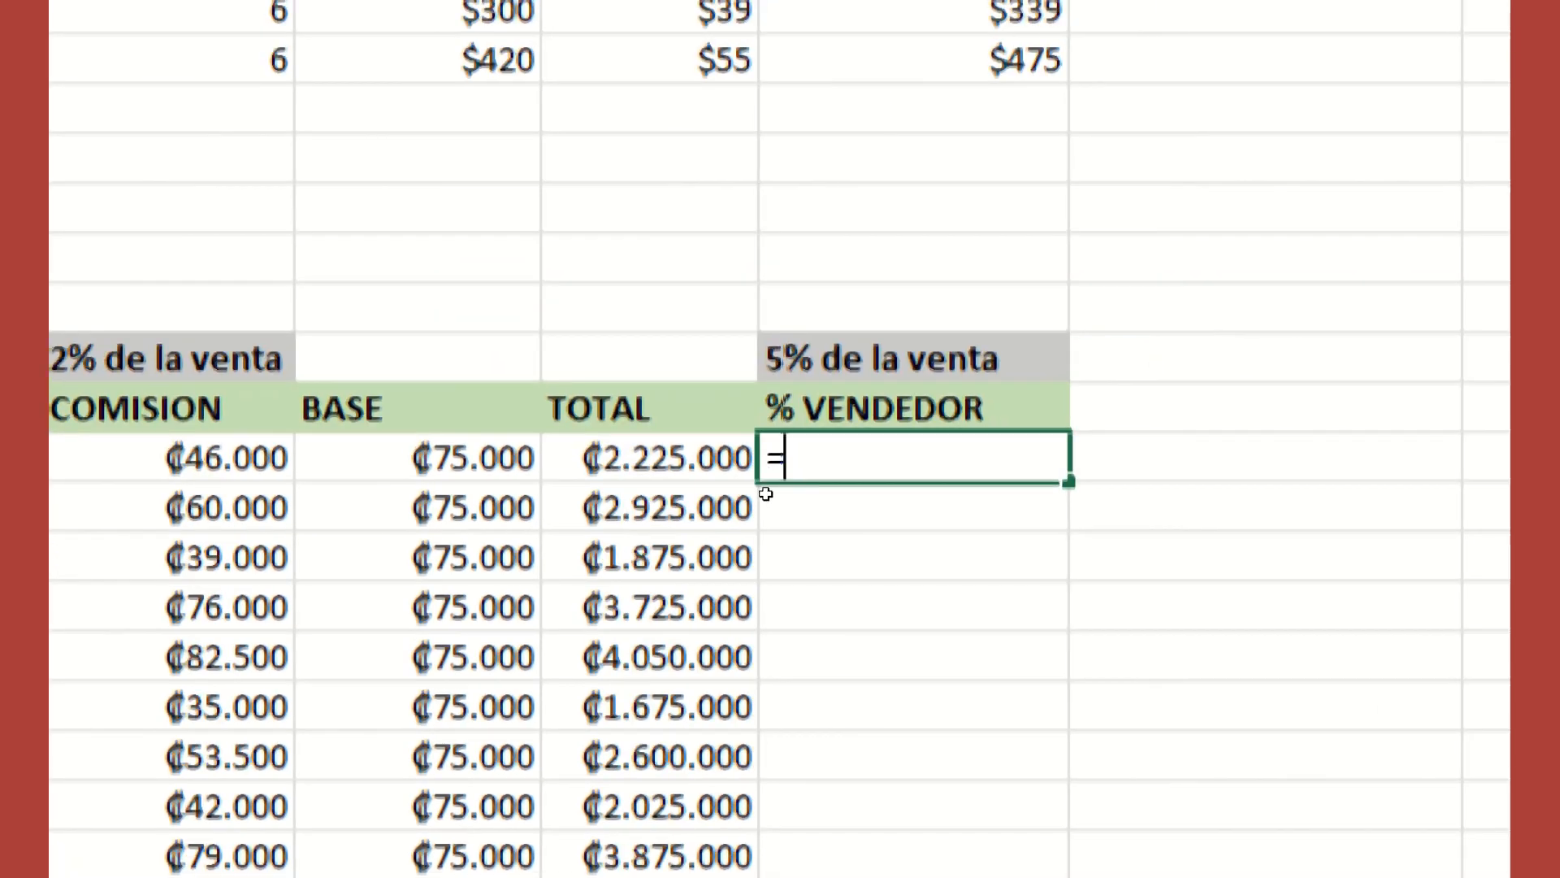
key(Left)
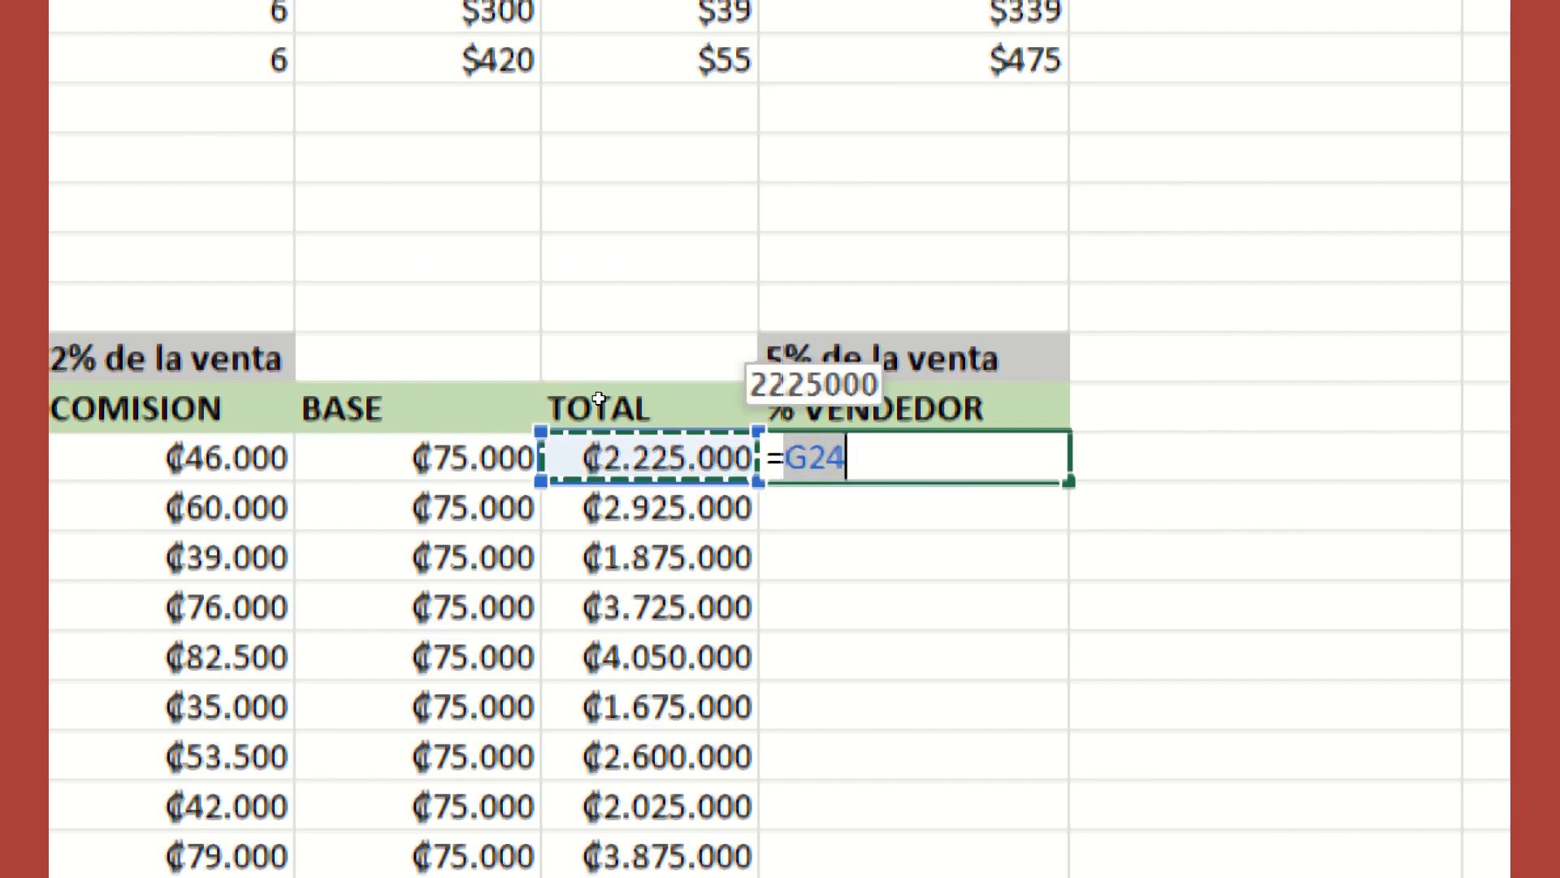
text(*5)
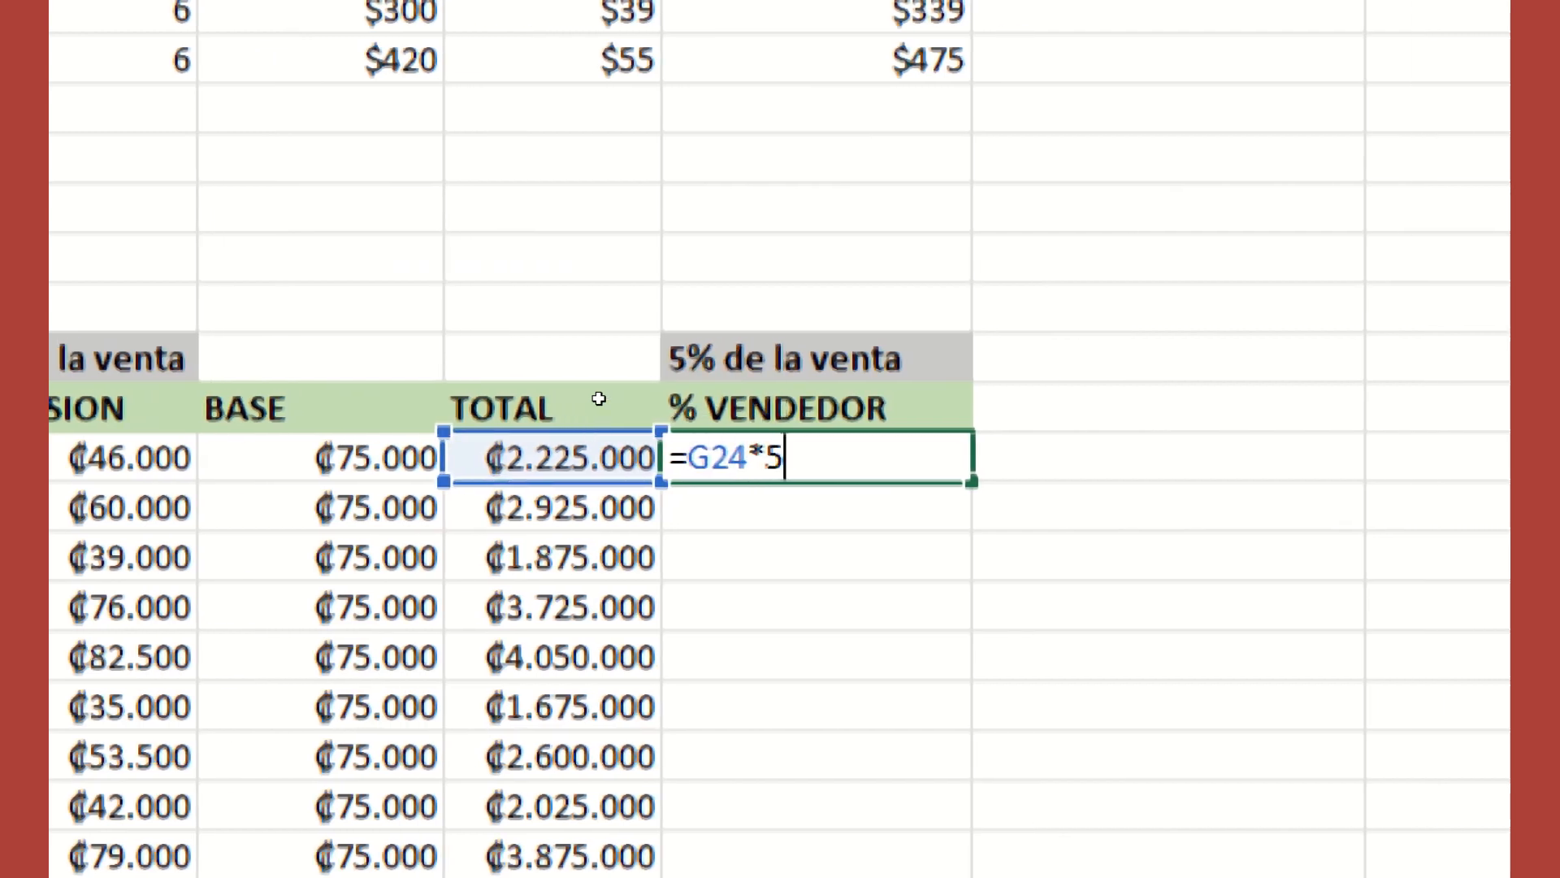
text(%)
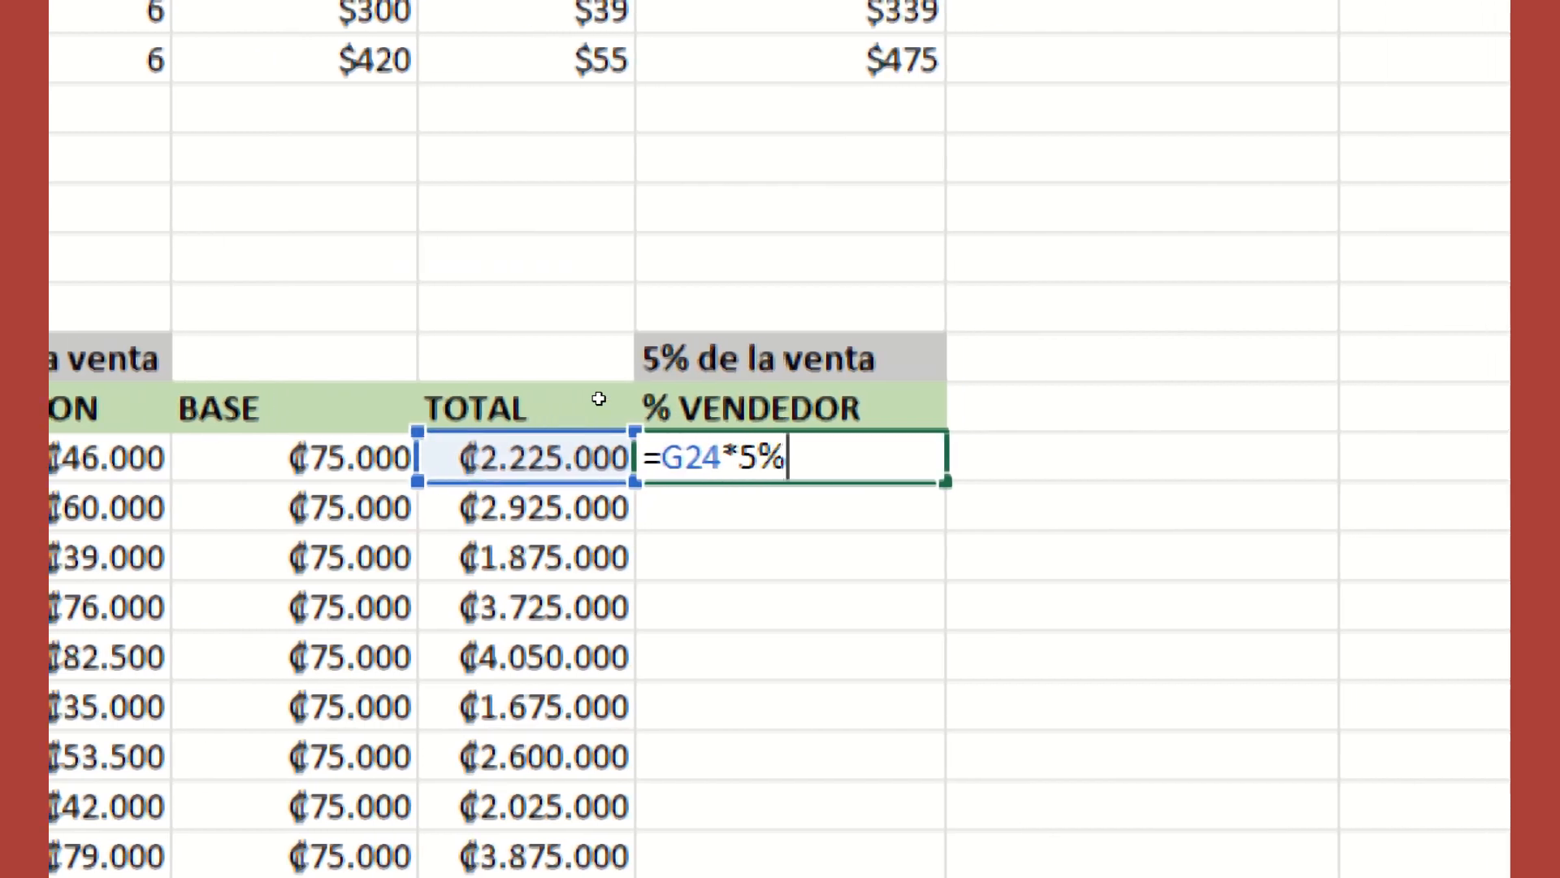
drag(785, 457, 745, 453)
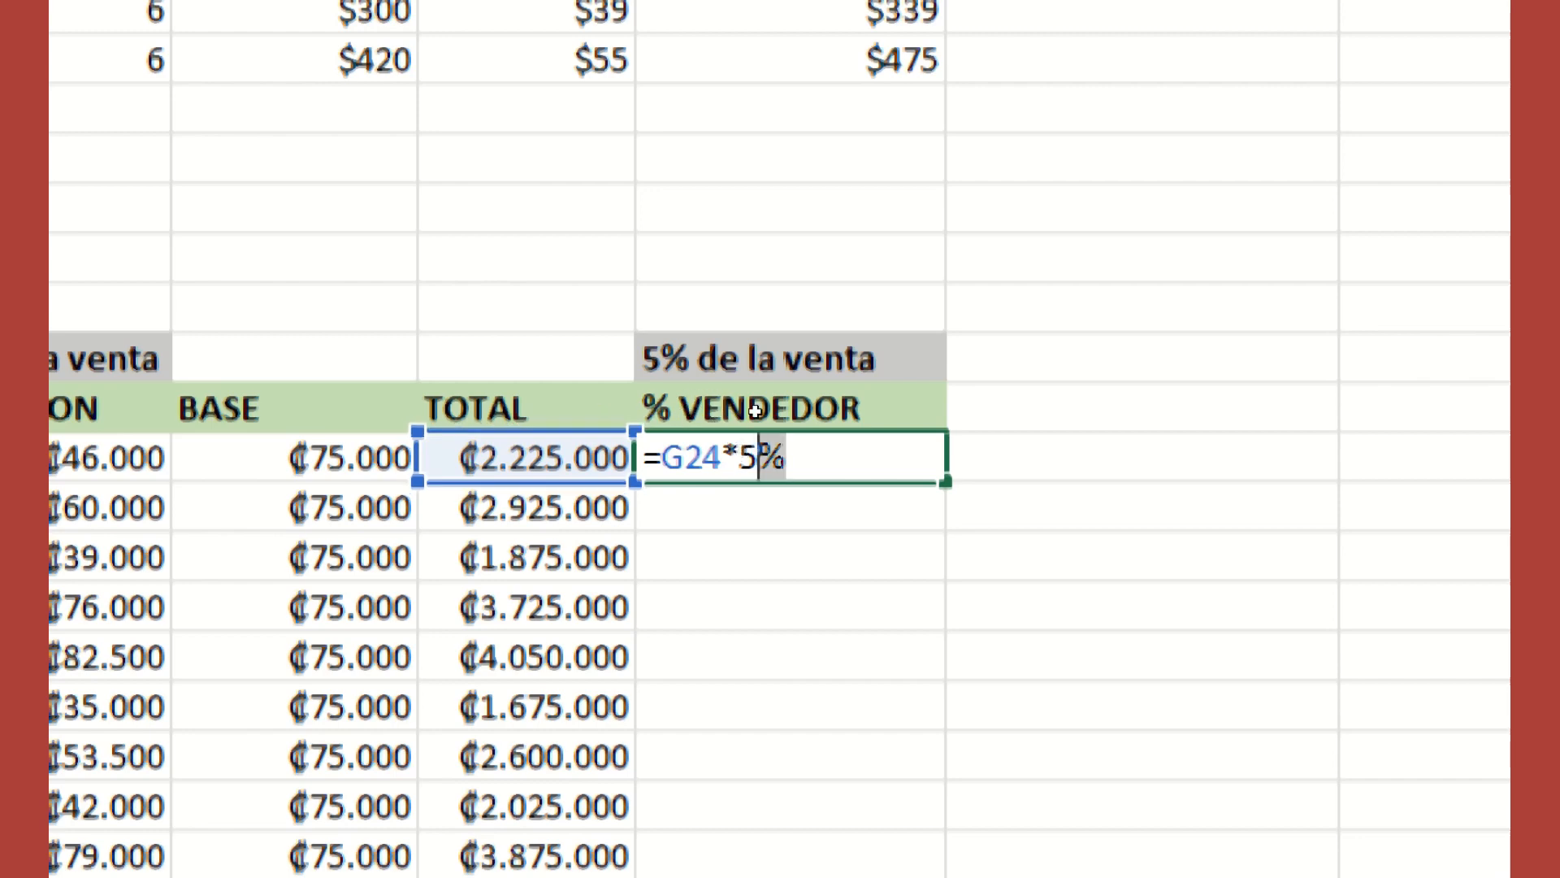
key(Return)
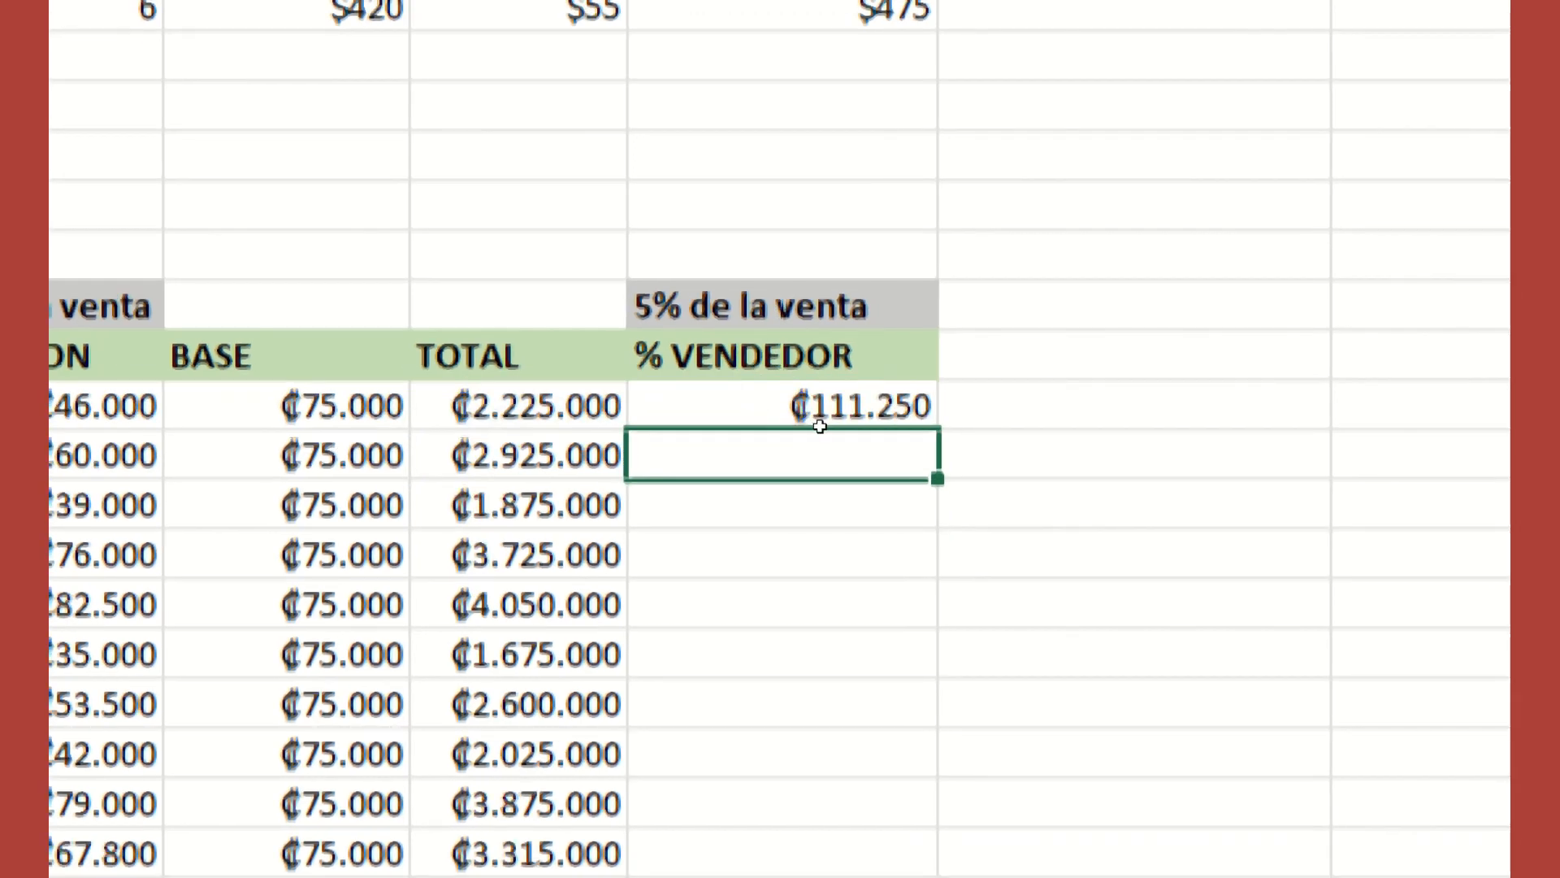
Step: Fill the 5% formula from H24 down through the last seller's row in H36
click(617, 399)
click(676, 401)
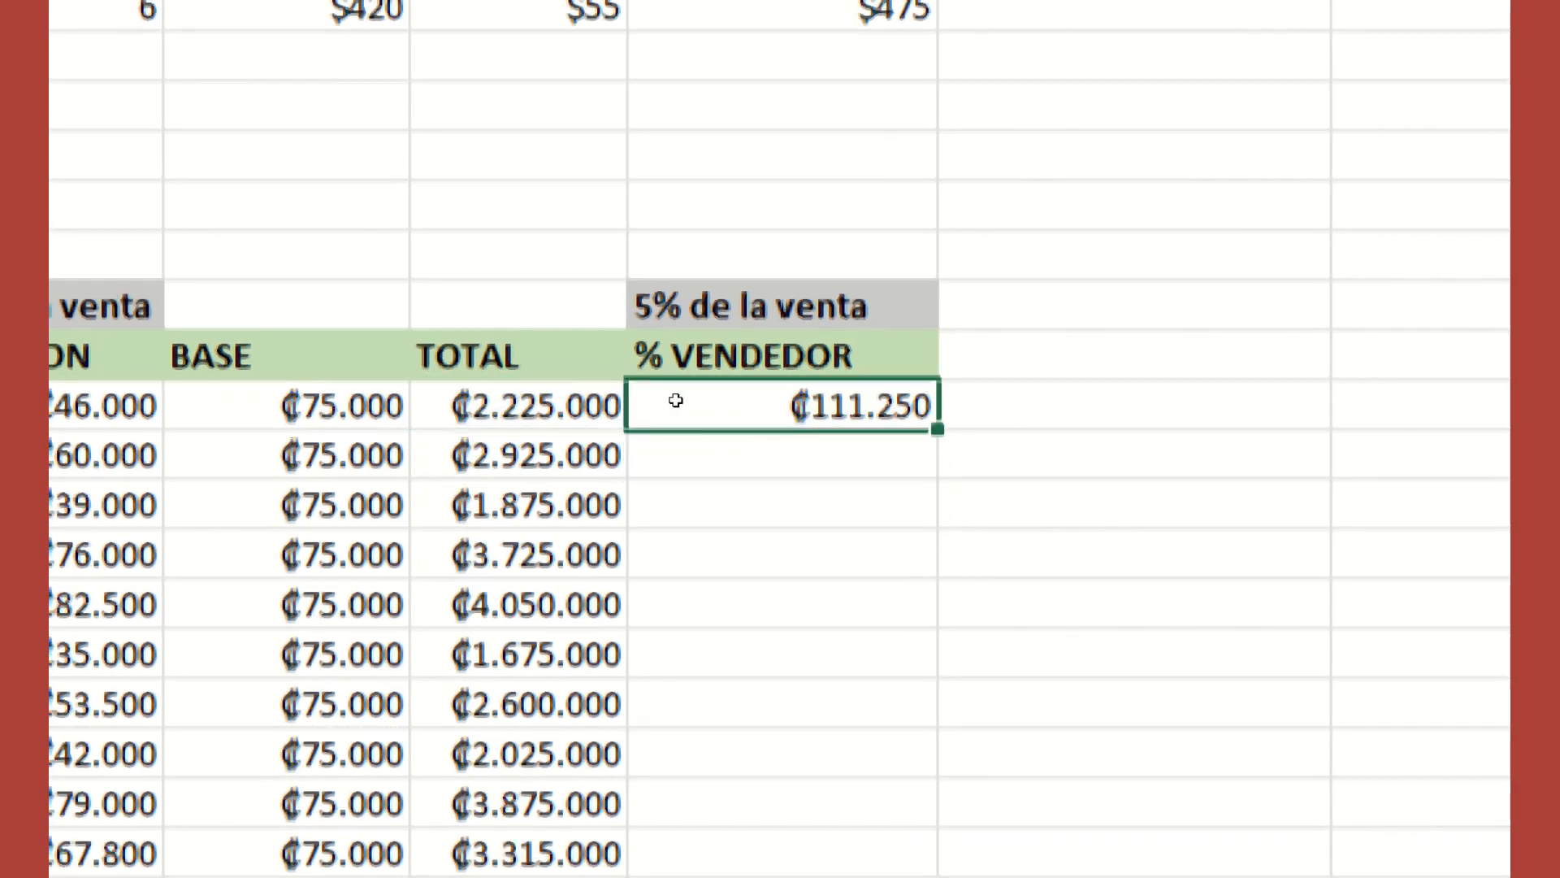
drag(744, 410, 738, 810)
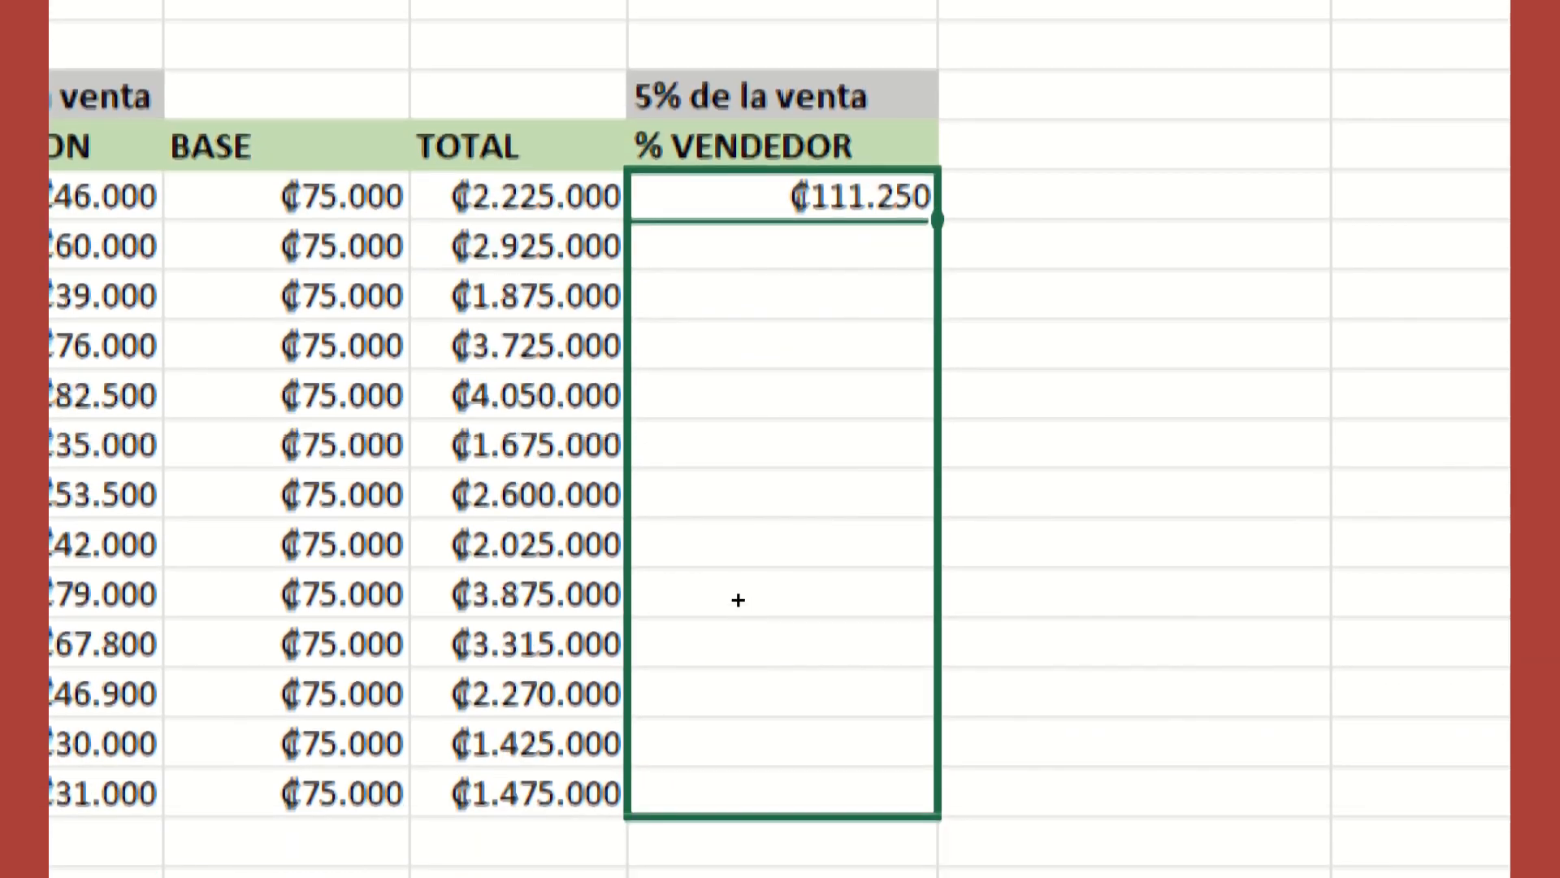
key(ctrl+d)
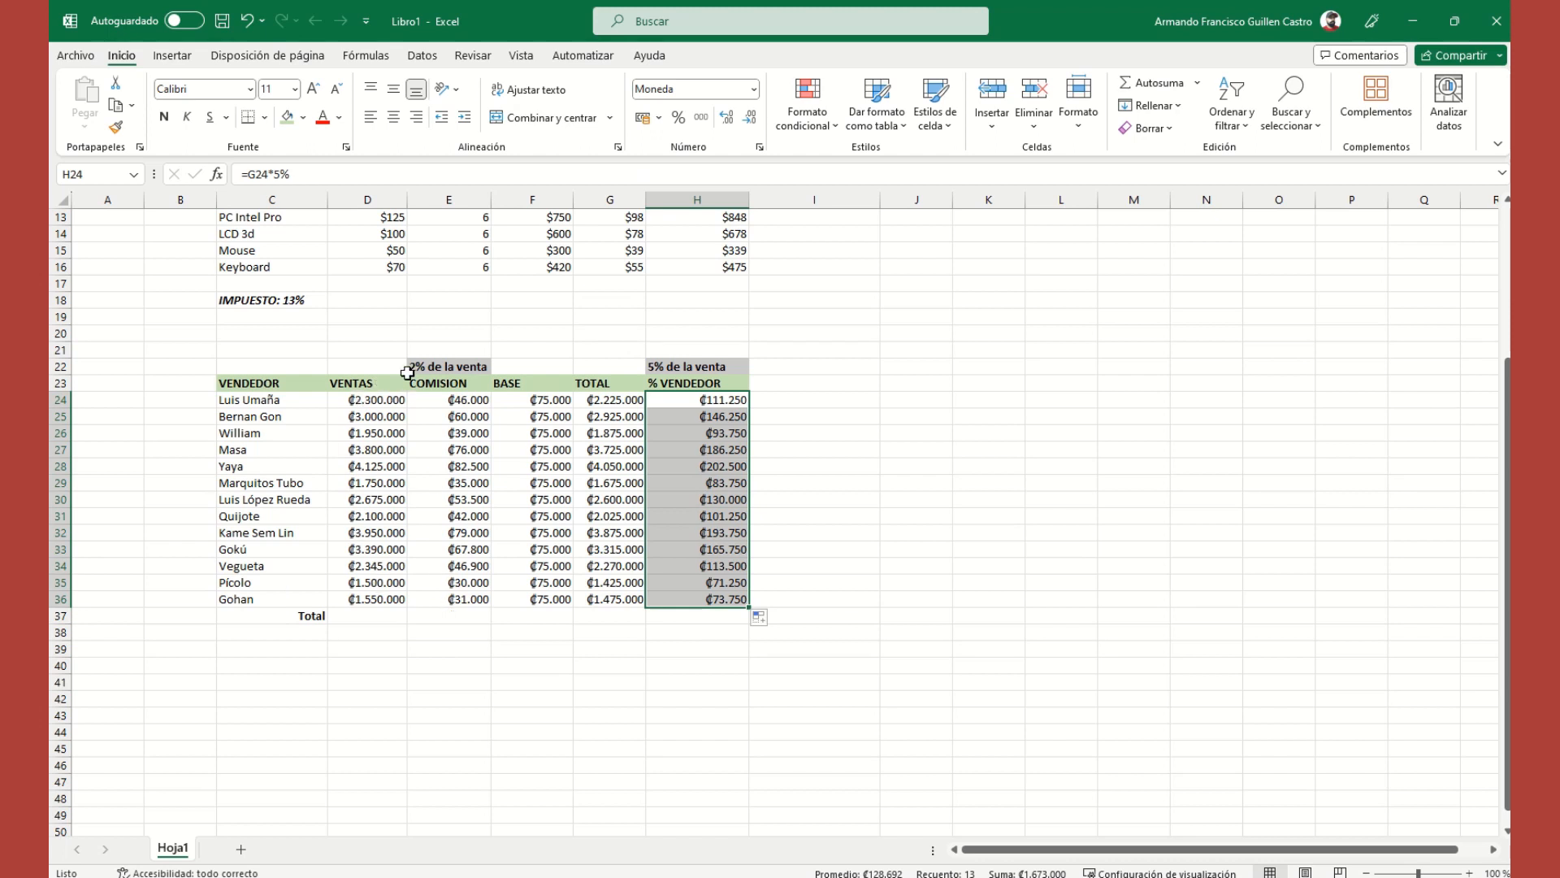
Step: Review the sellers' BASE, TOTAL and % VENDEDOR amounts in F24:H36, column by column
click(555, 619)
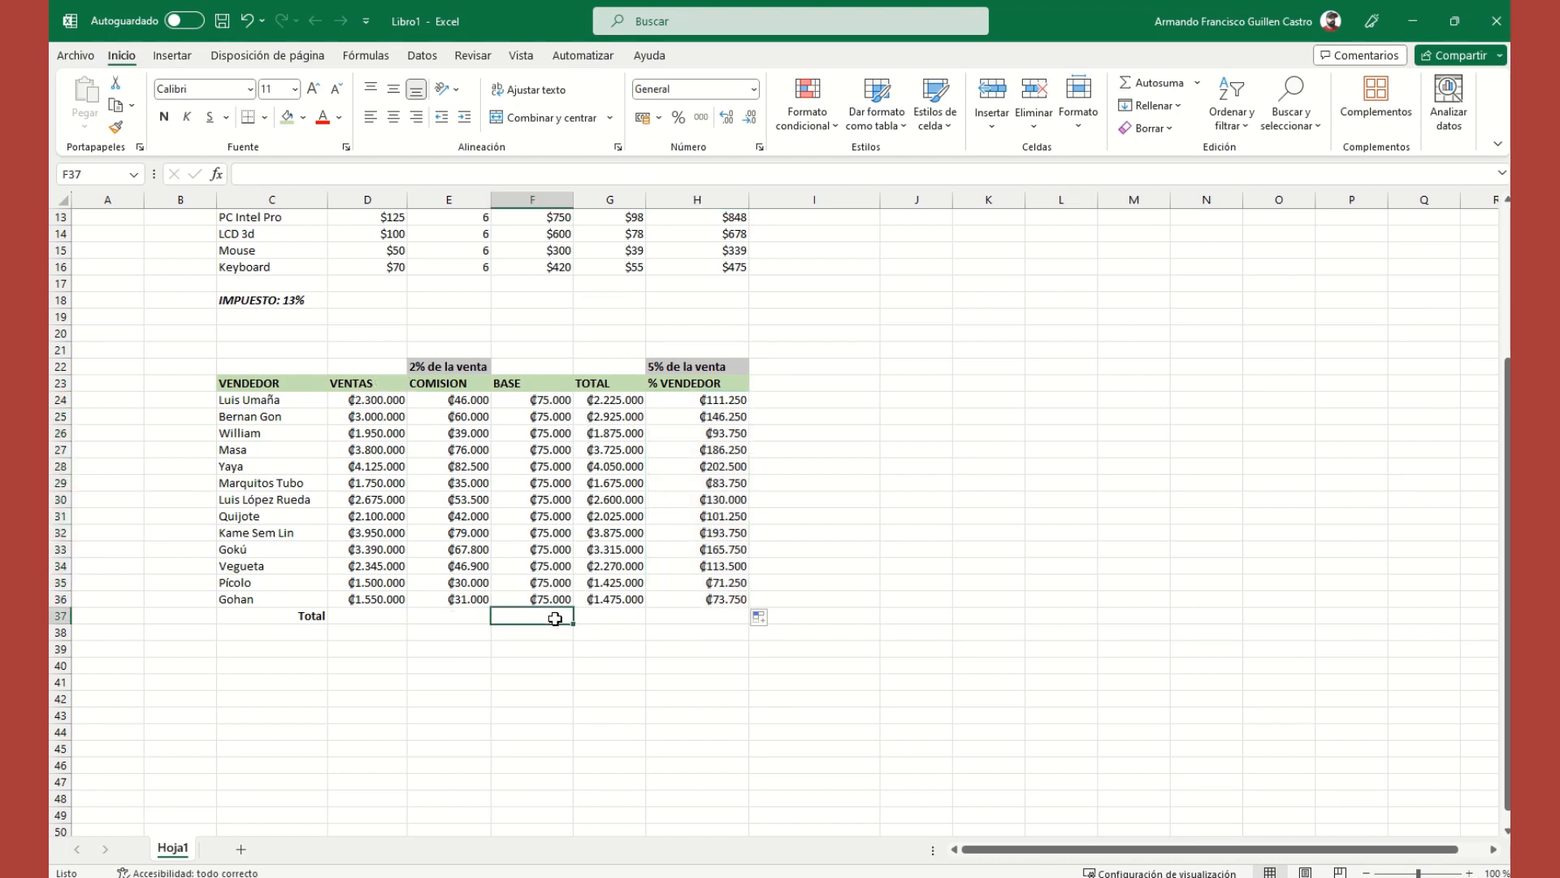
drag(533, 402, 533, 603)
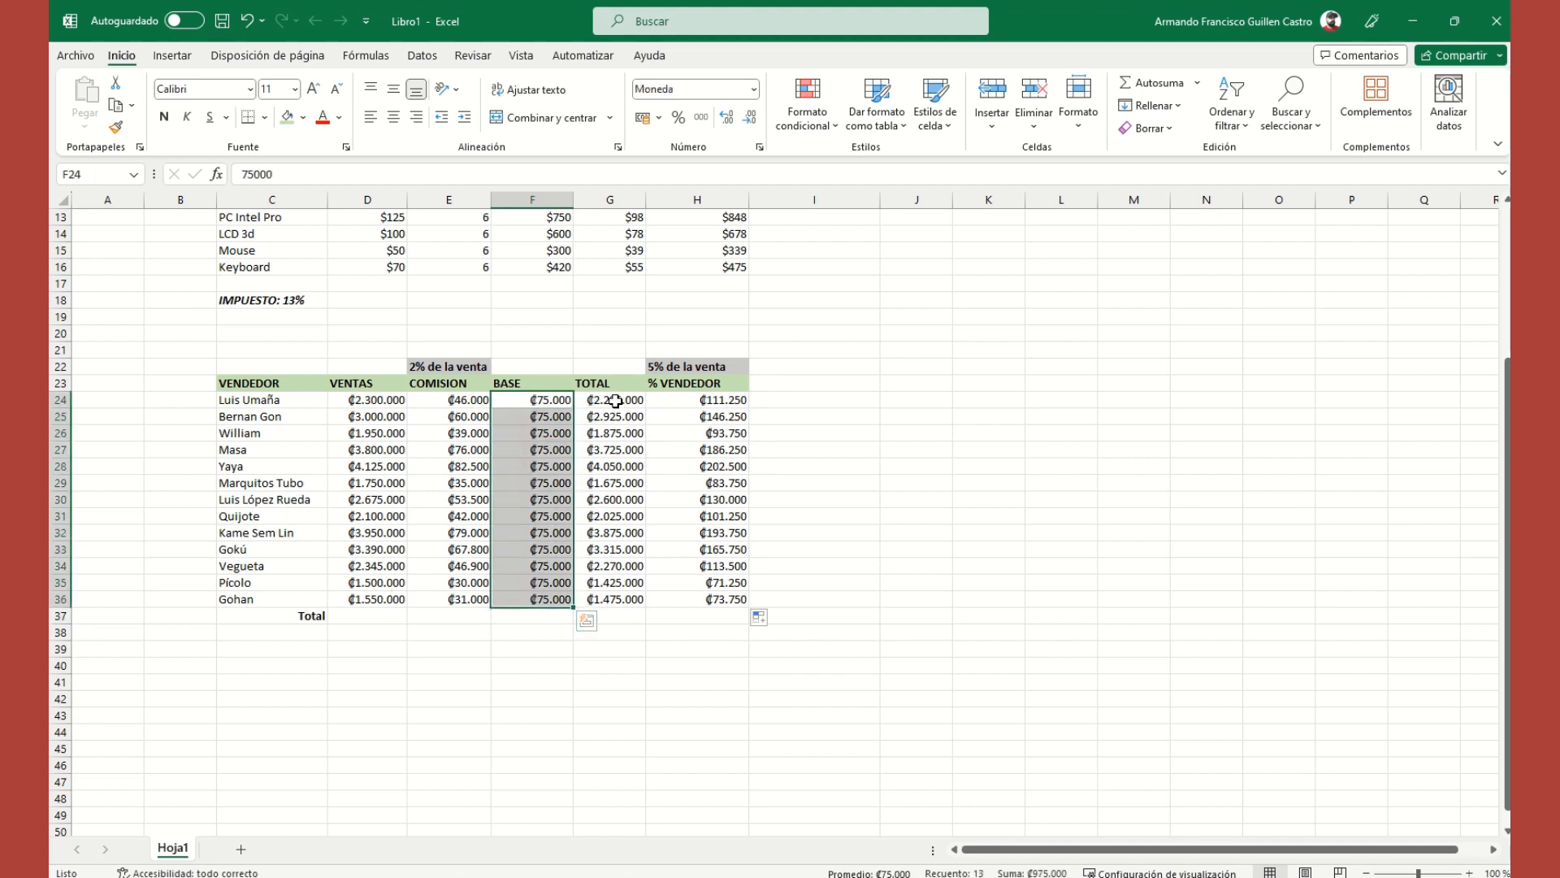
drag(614, 400, 614, 601)
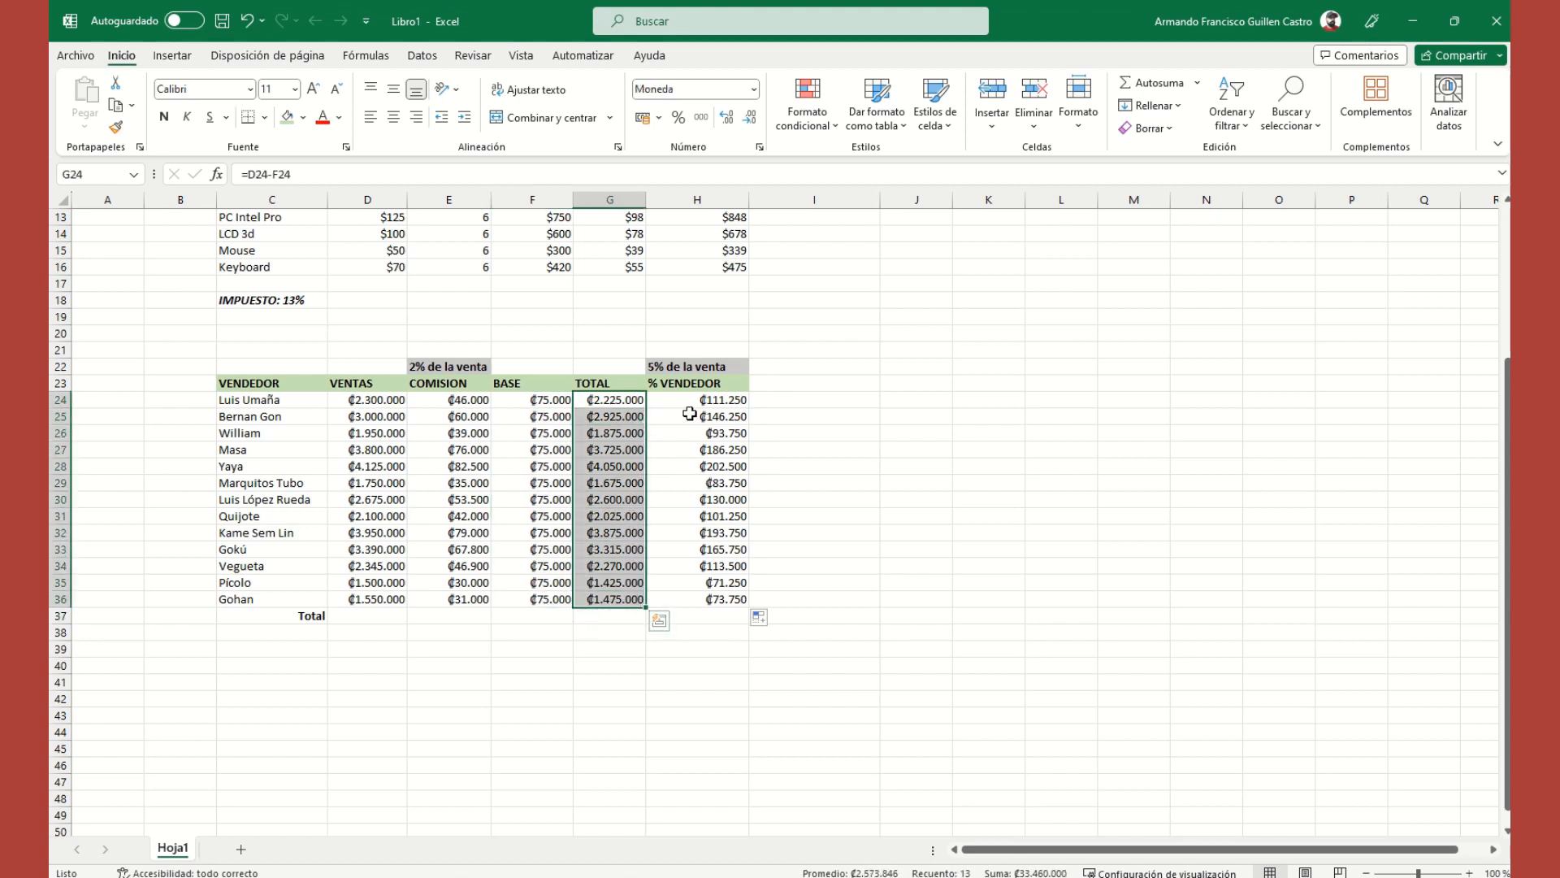
drag(691, 400, 680, 601)
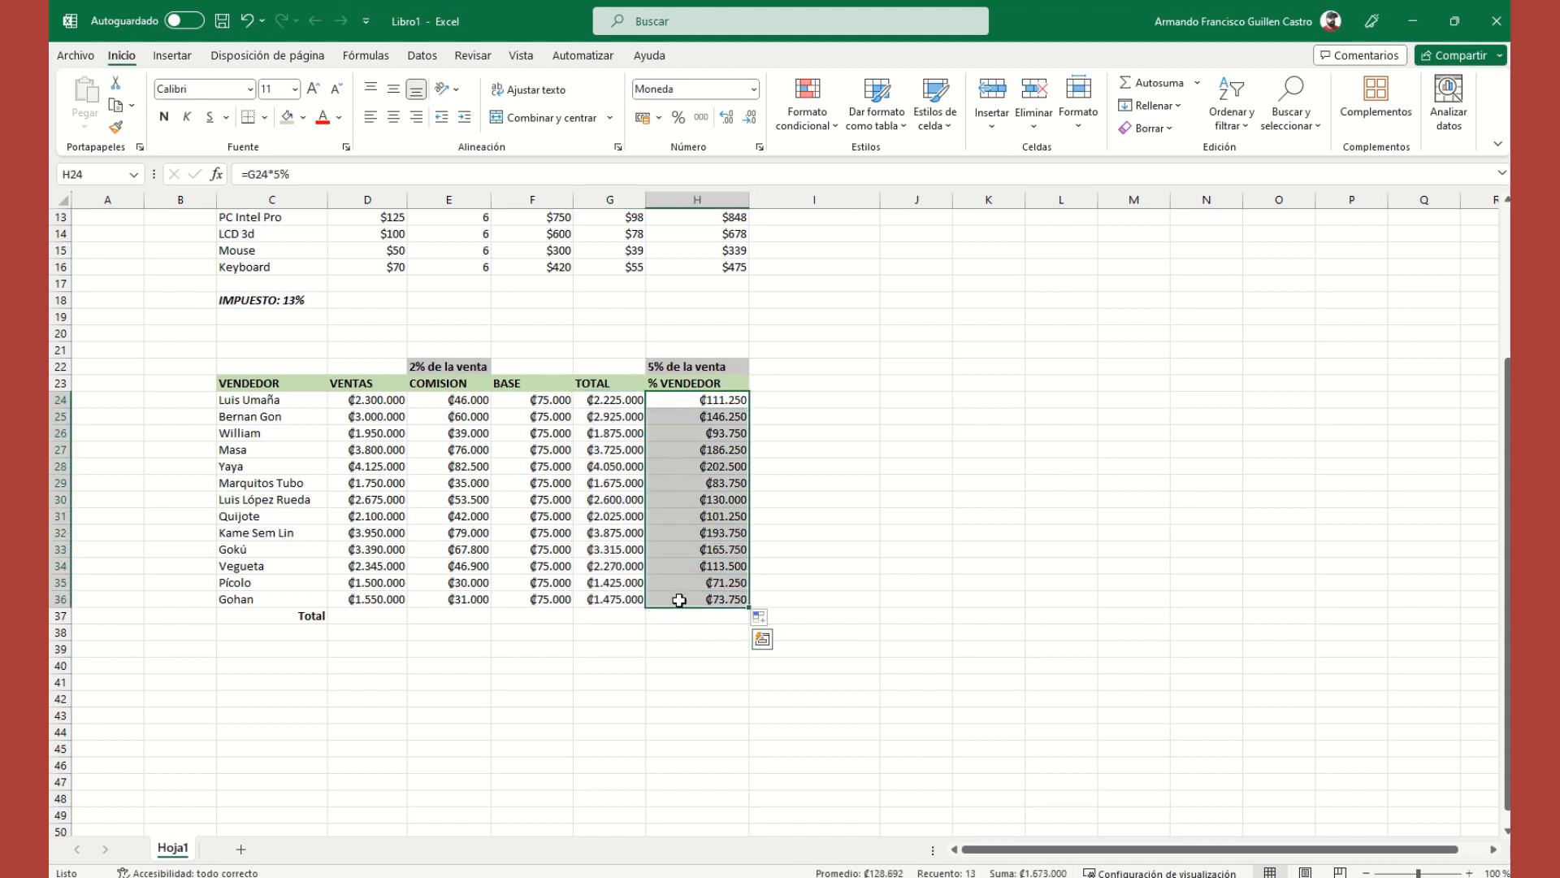
Step: Sum the sellers' VENTAS in D37 with AutoSum over D24:D36 and fill the formula across the Total row to H37
click(367, 618)
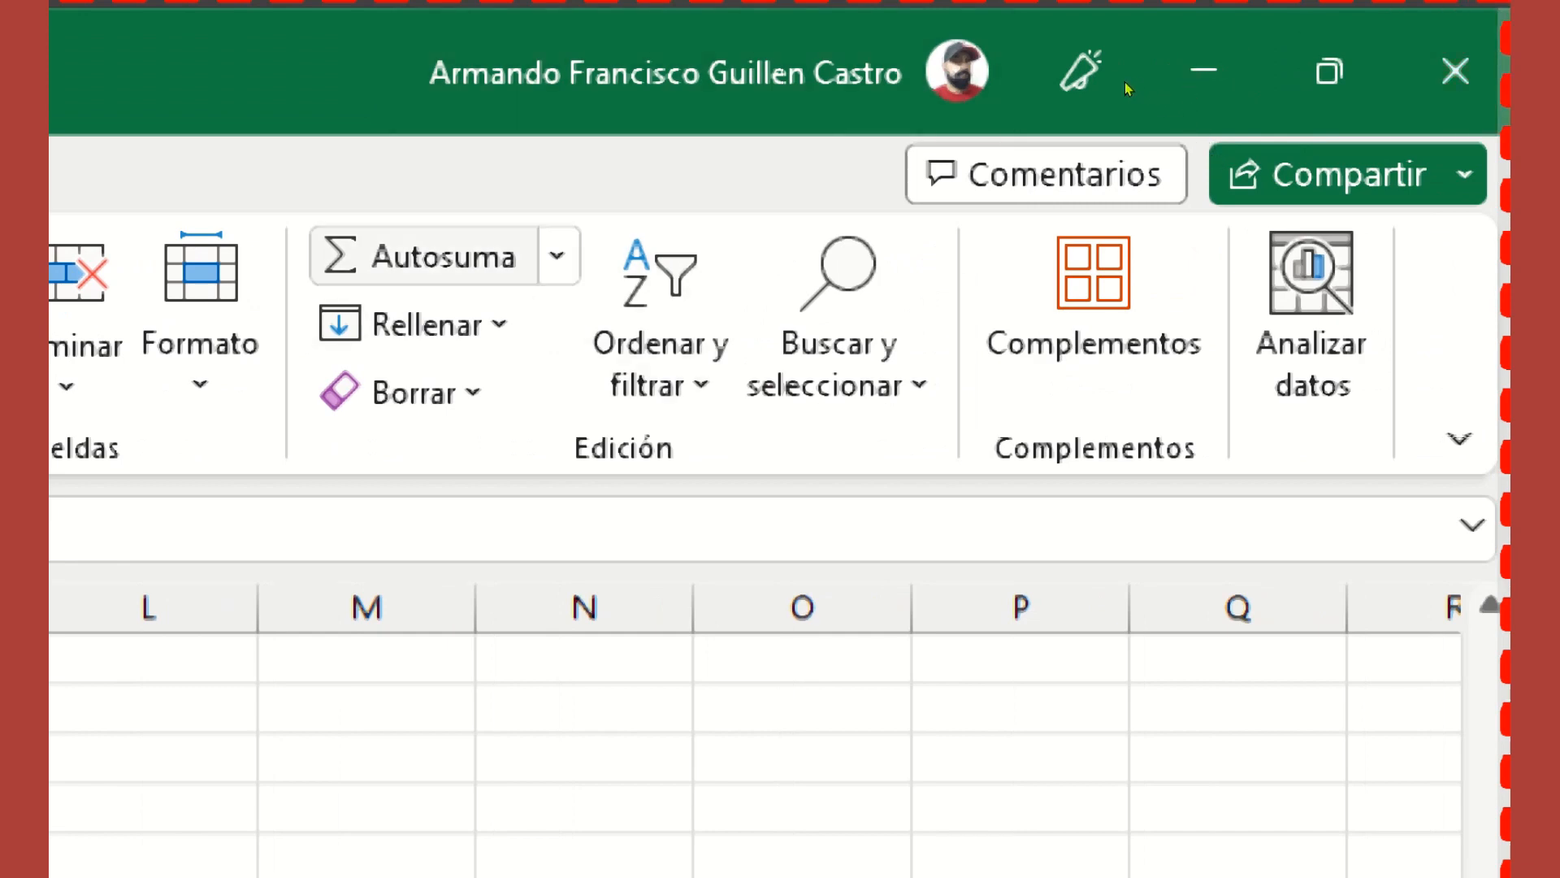
click(426, 257)
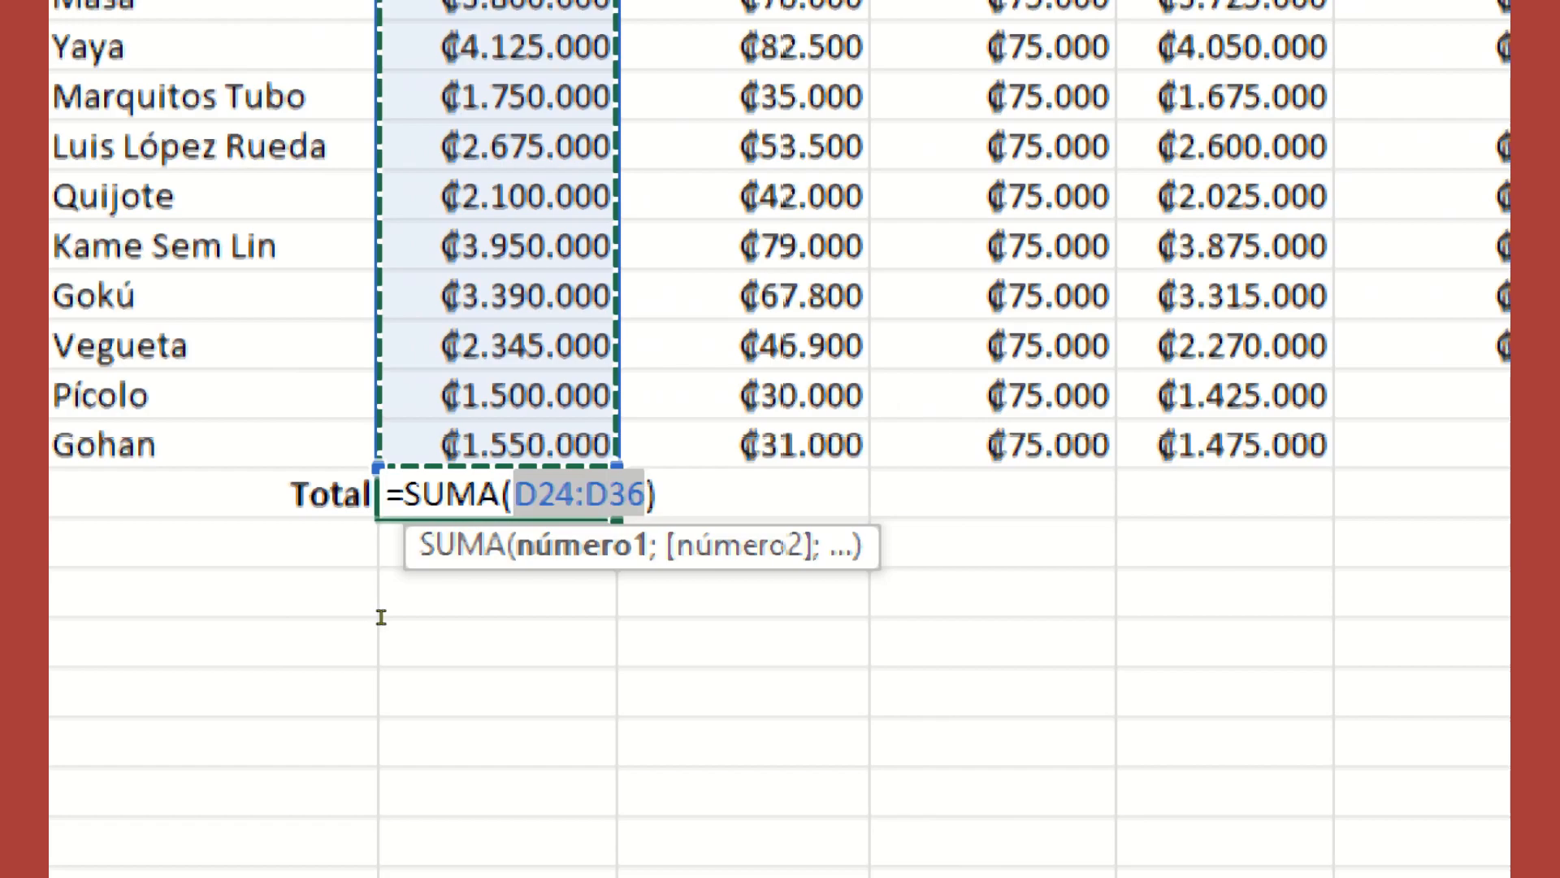
key(Escape)
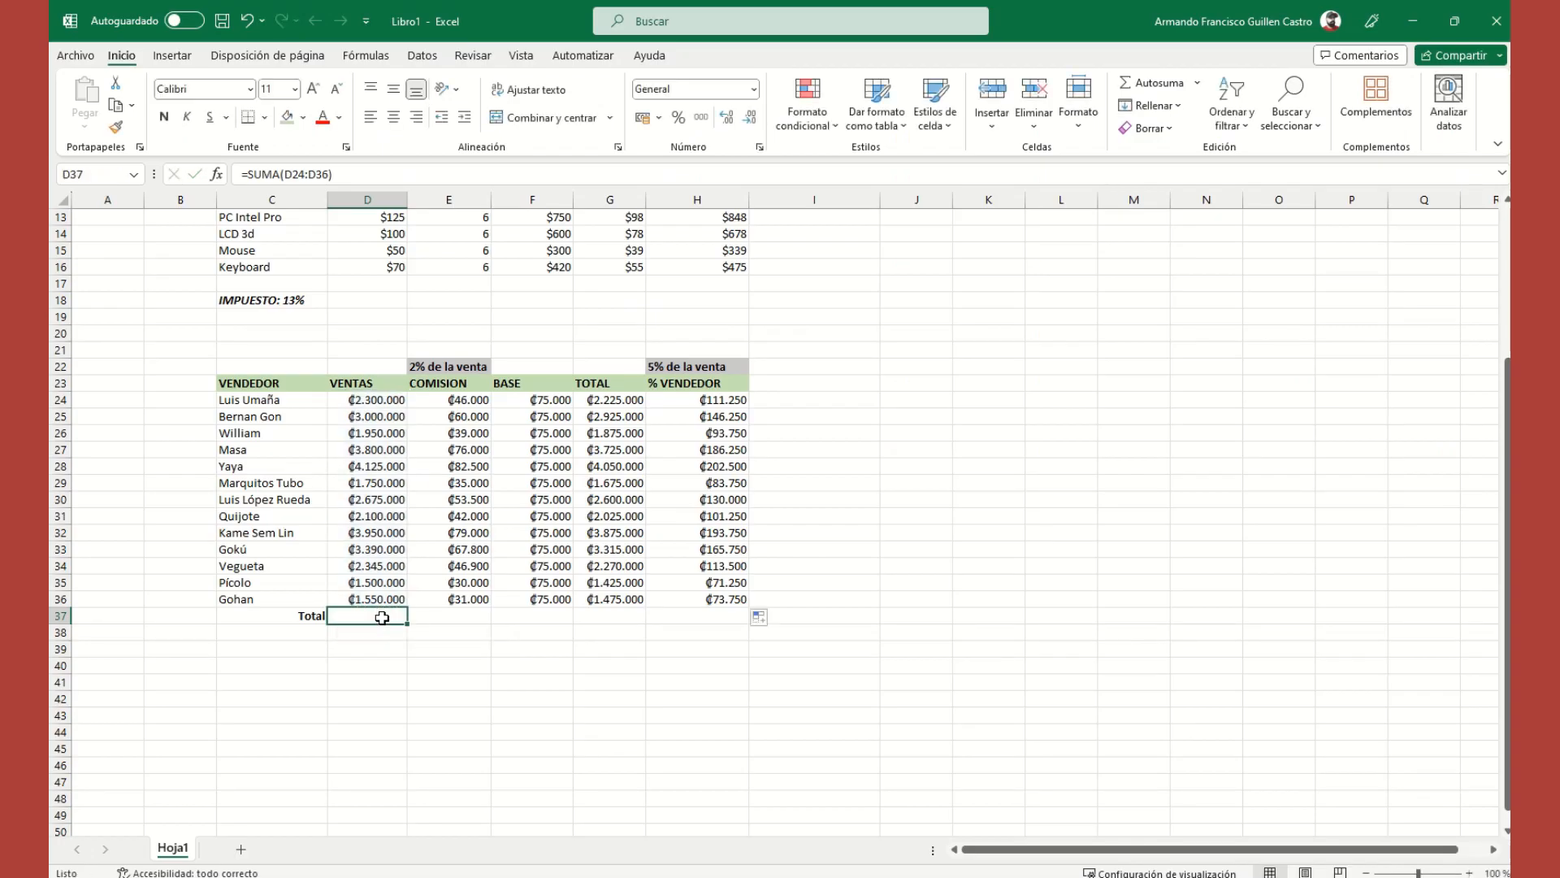
click(1141, 85)
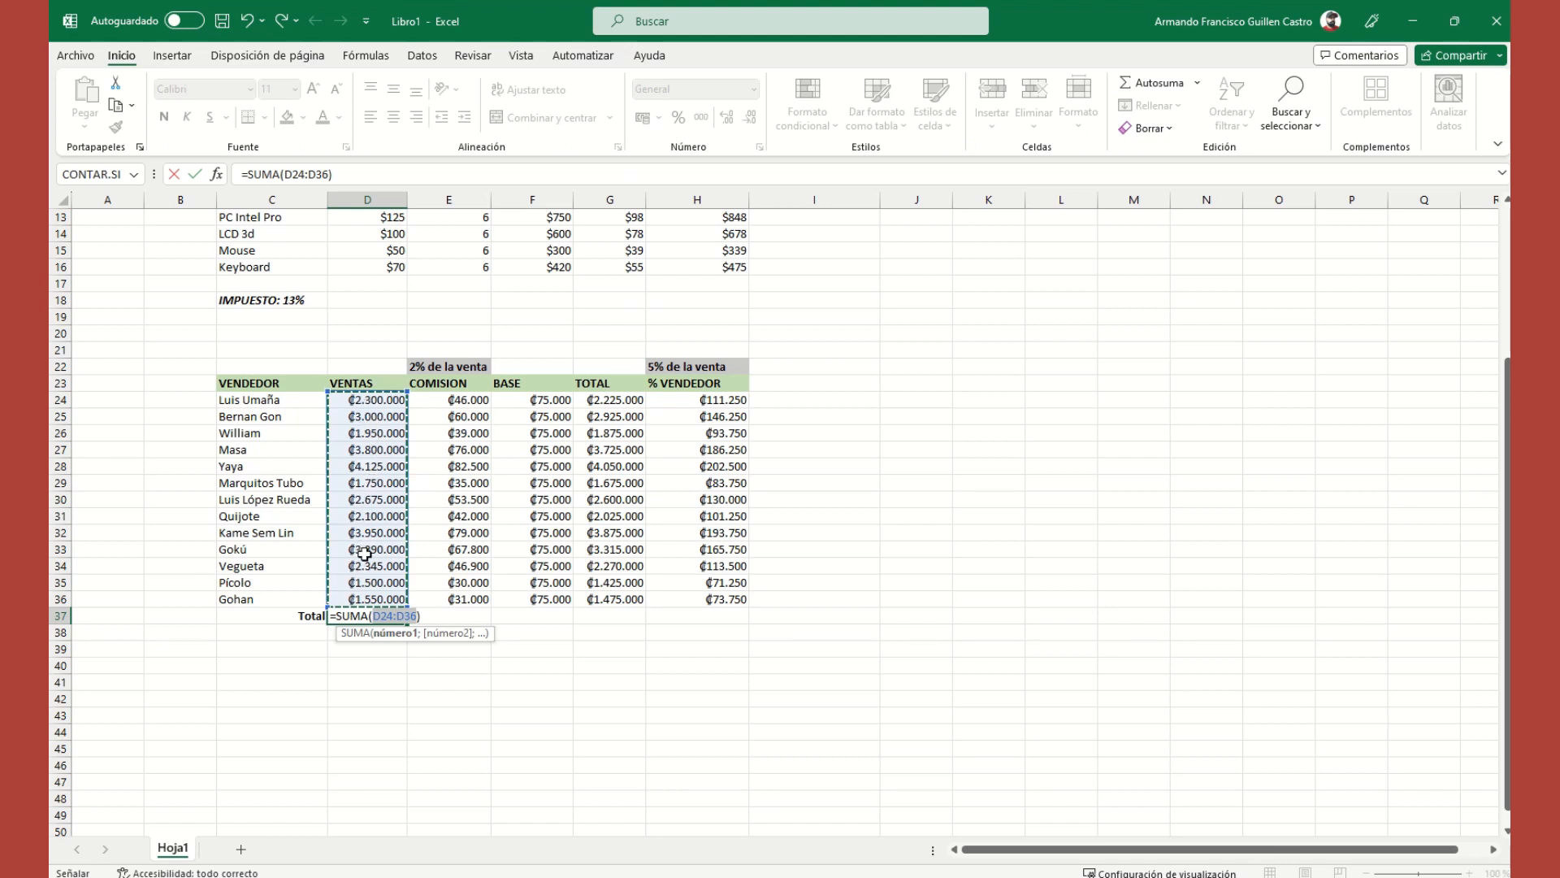
key(Return)
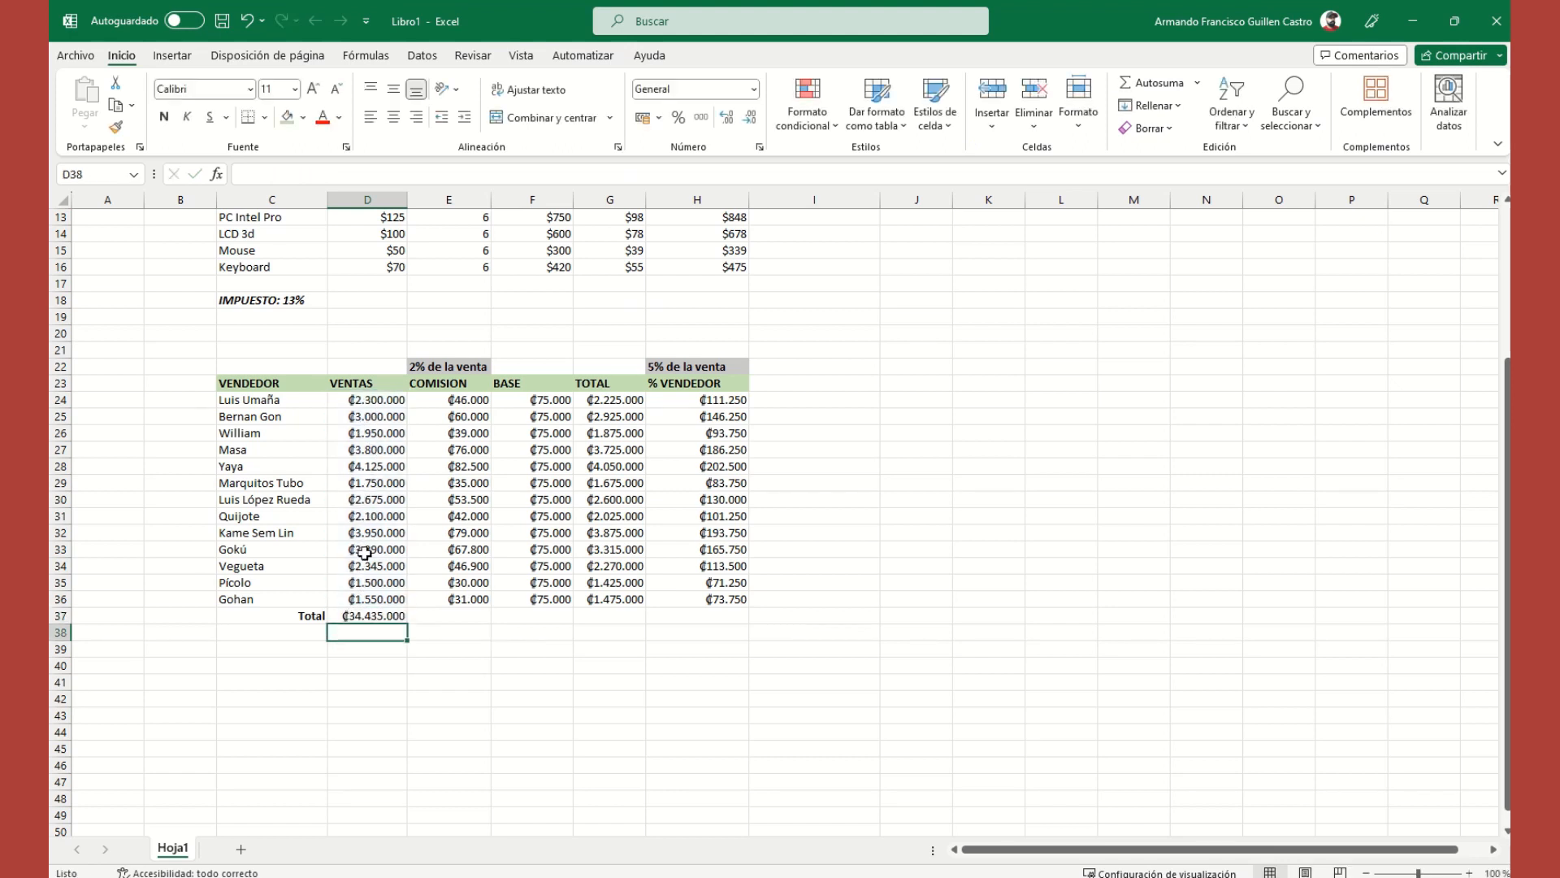
click(378, 618)
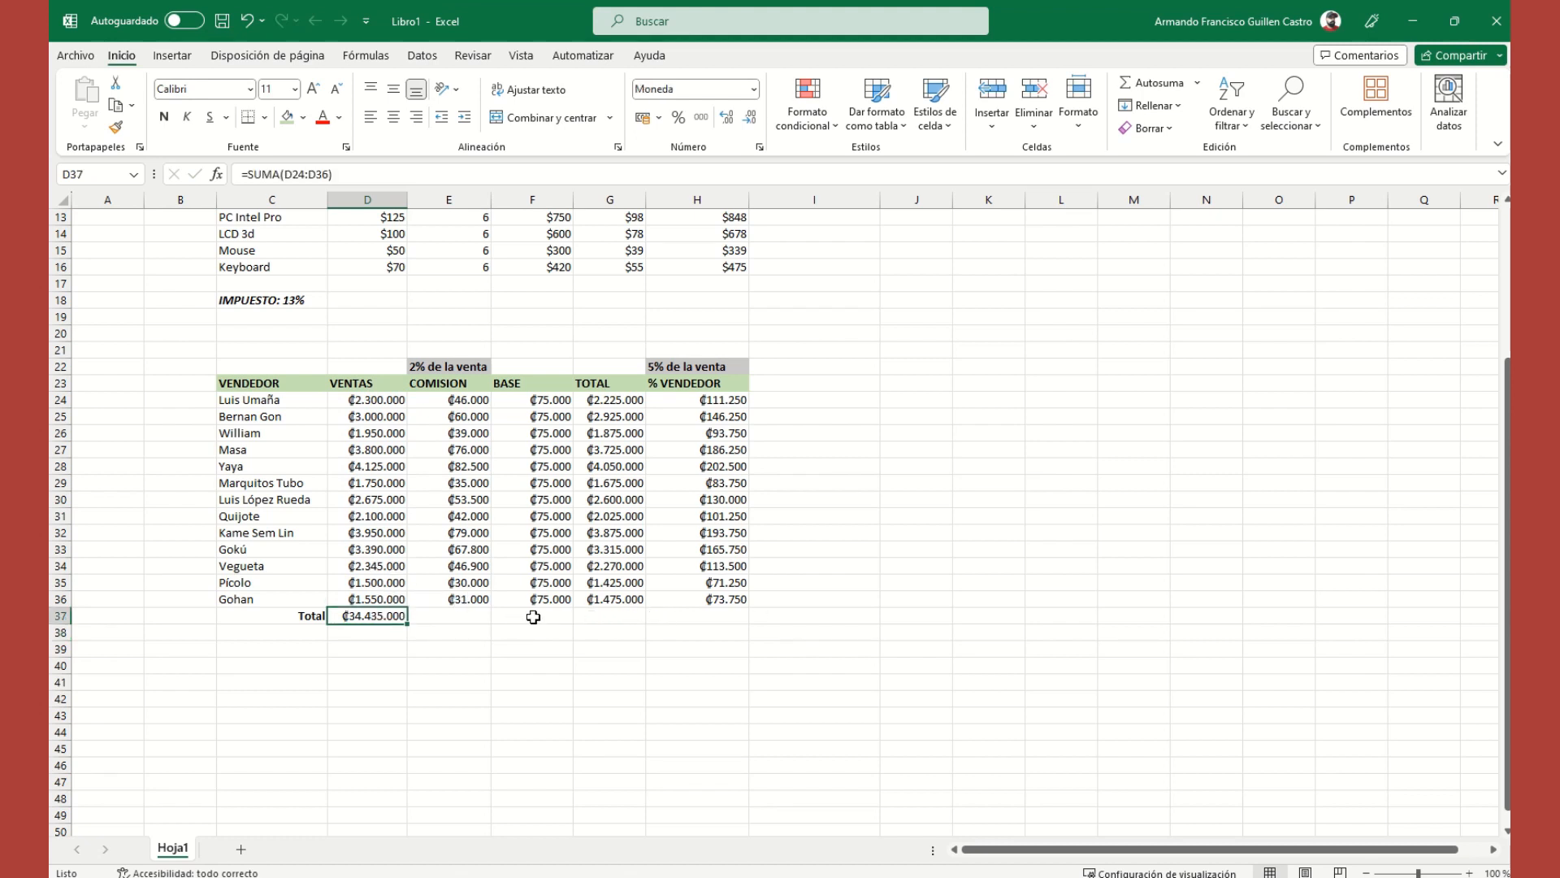
drag(408, 619, 715, 617)
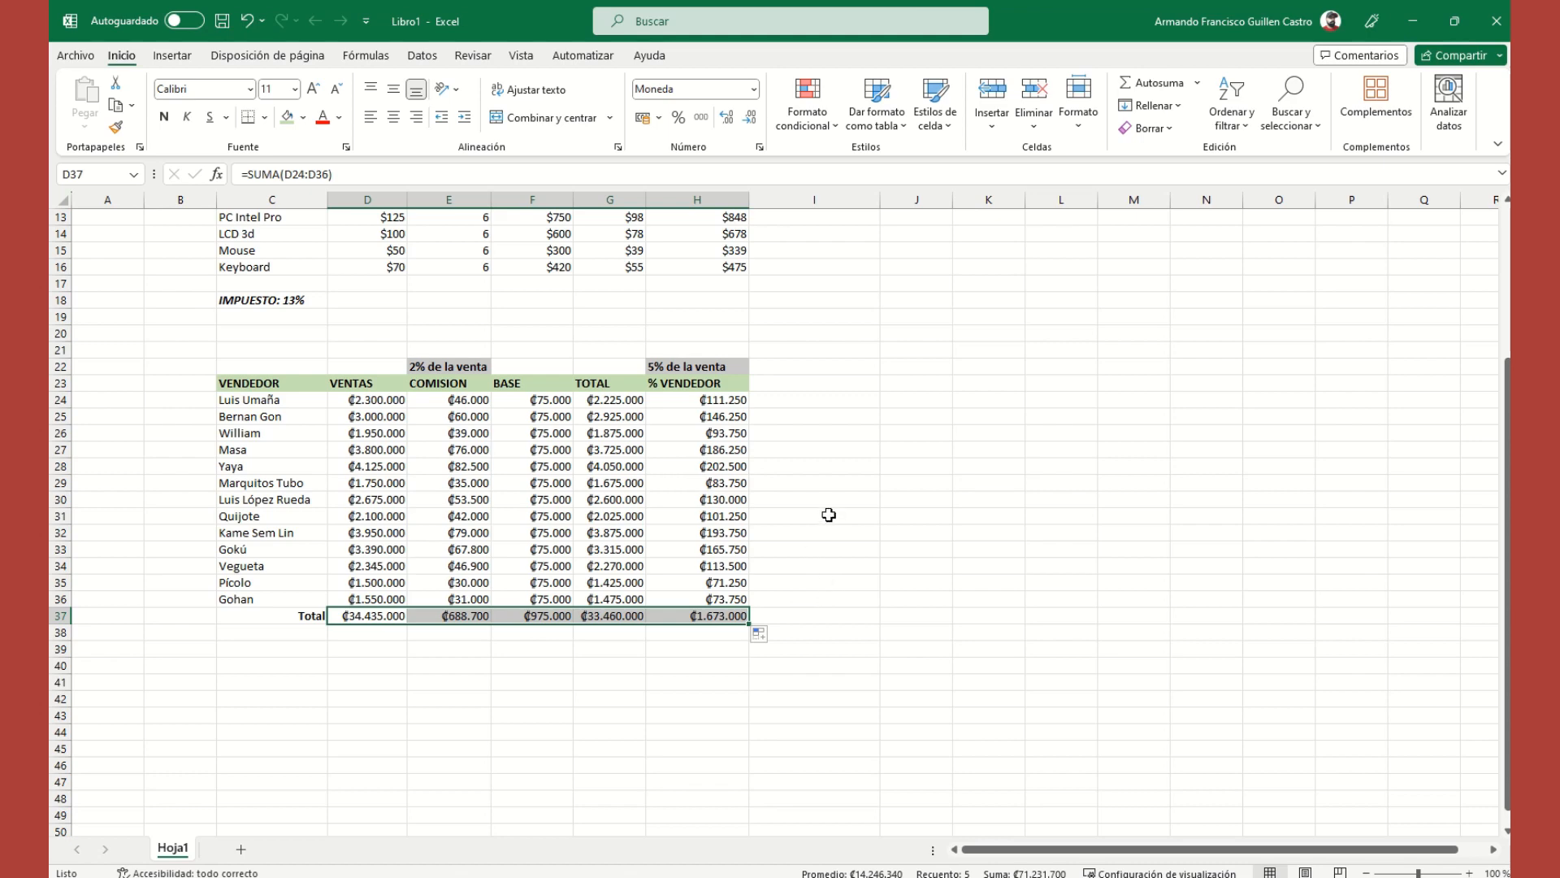
Step: Look over the monthly sales table, the article table and the sellers' table
scroll(829, 515, up, 4)
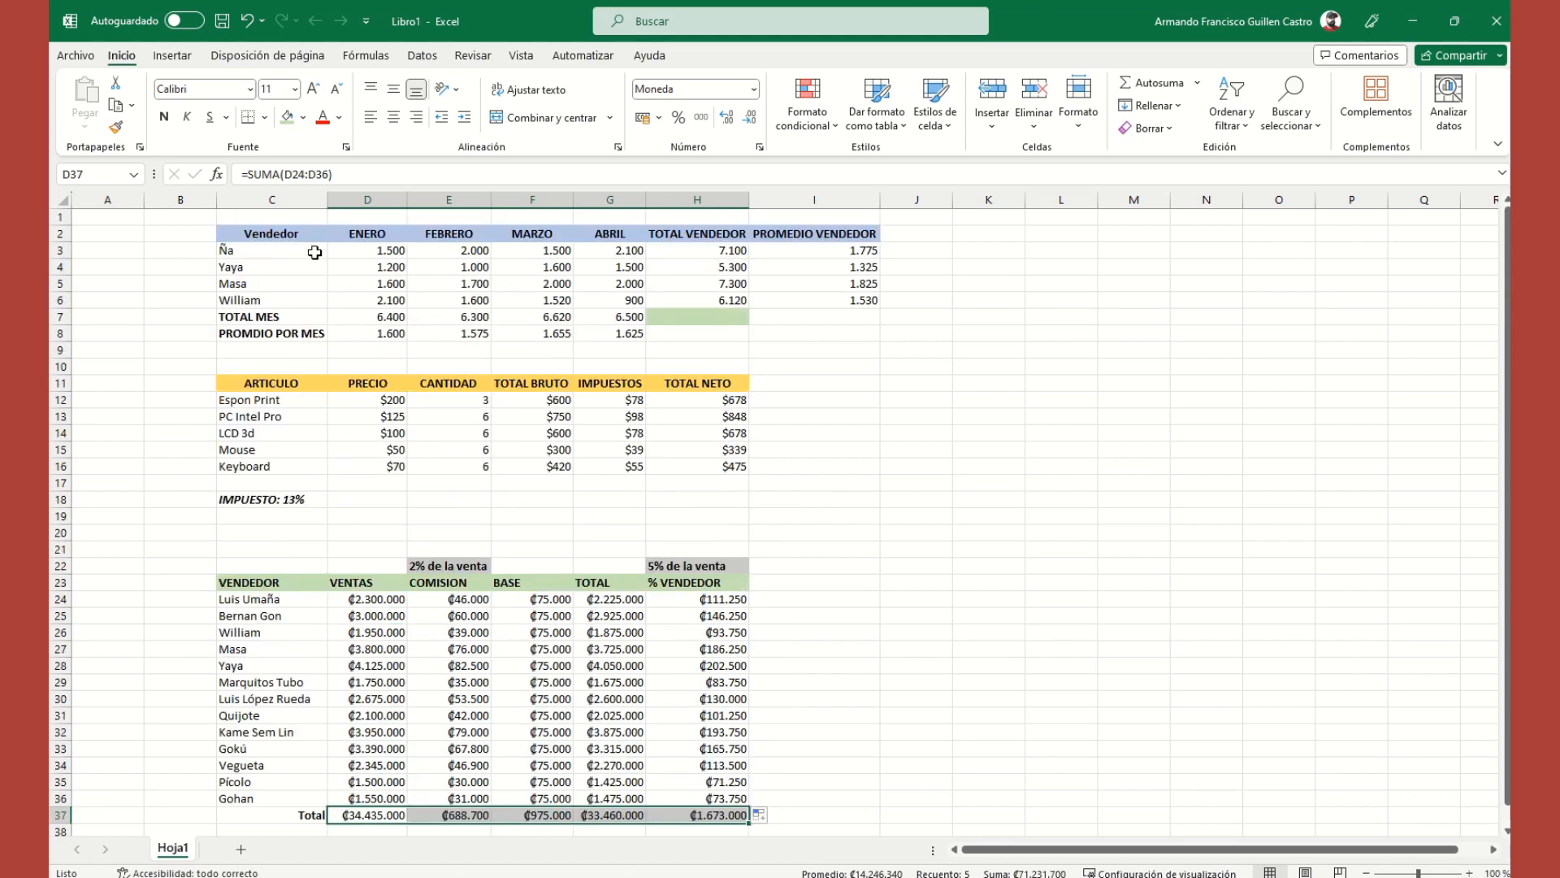
click(315, 253)
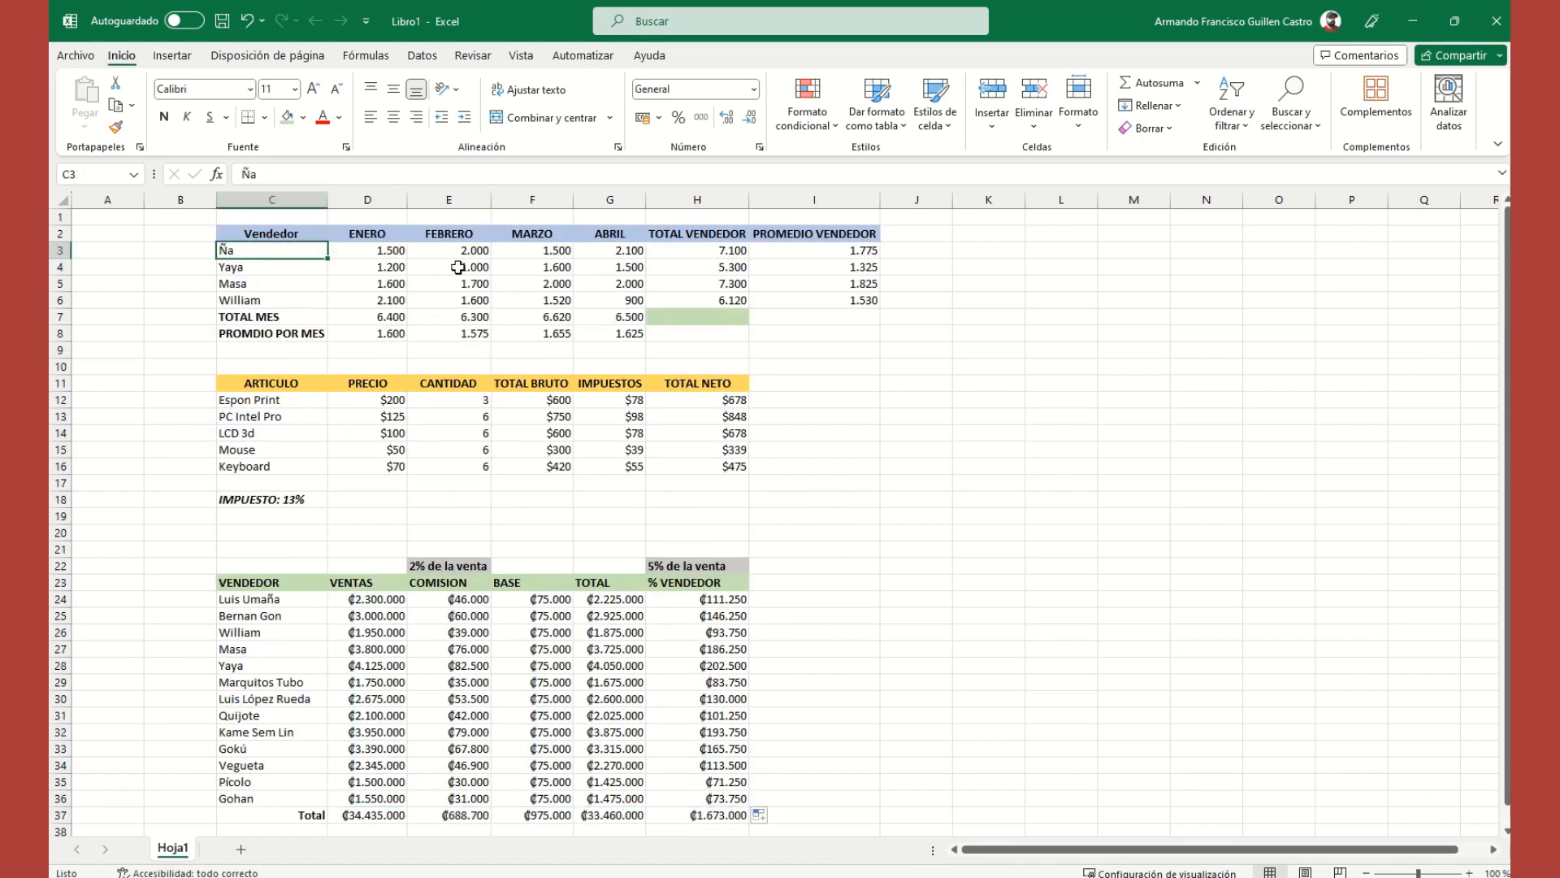
scroll(457, 268, down, 2)
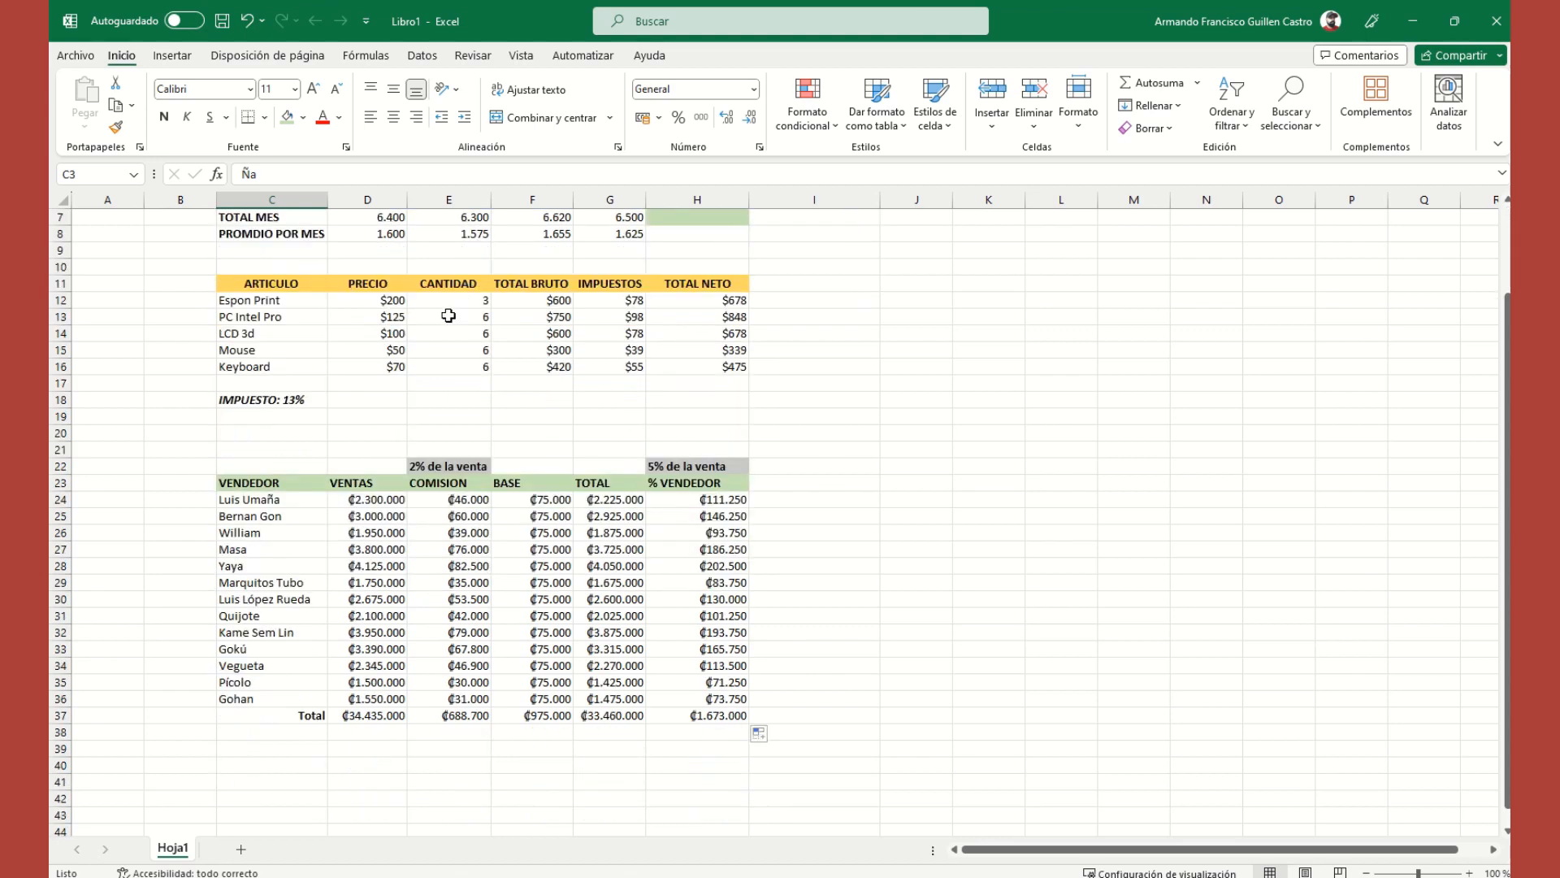
click(395, 301)
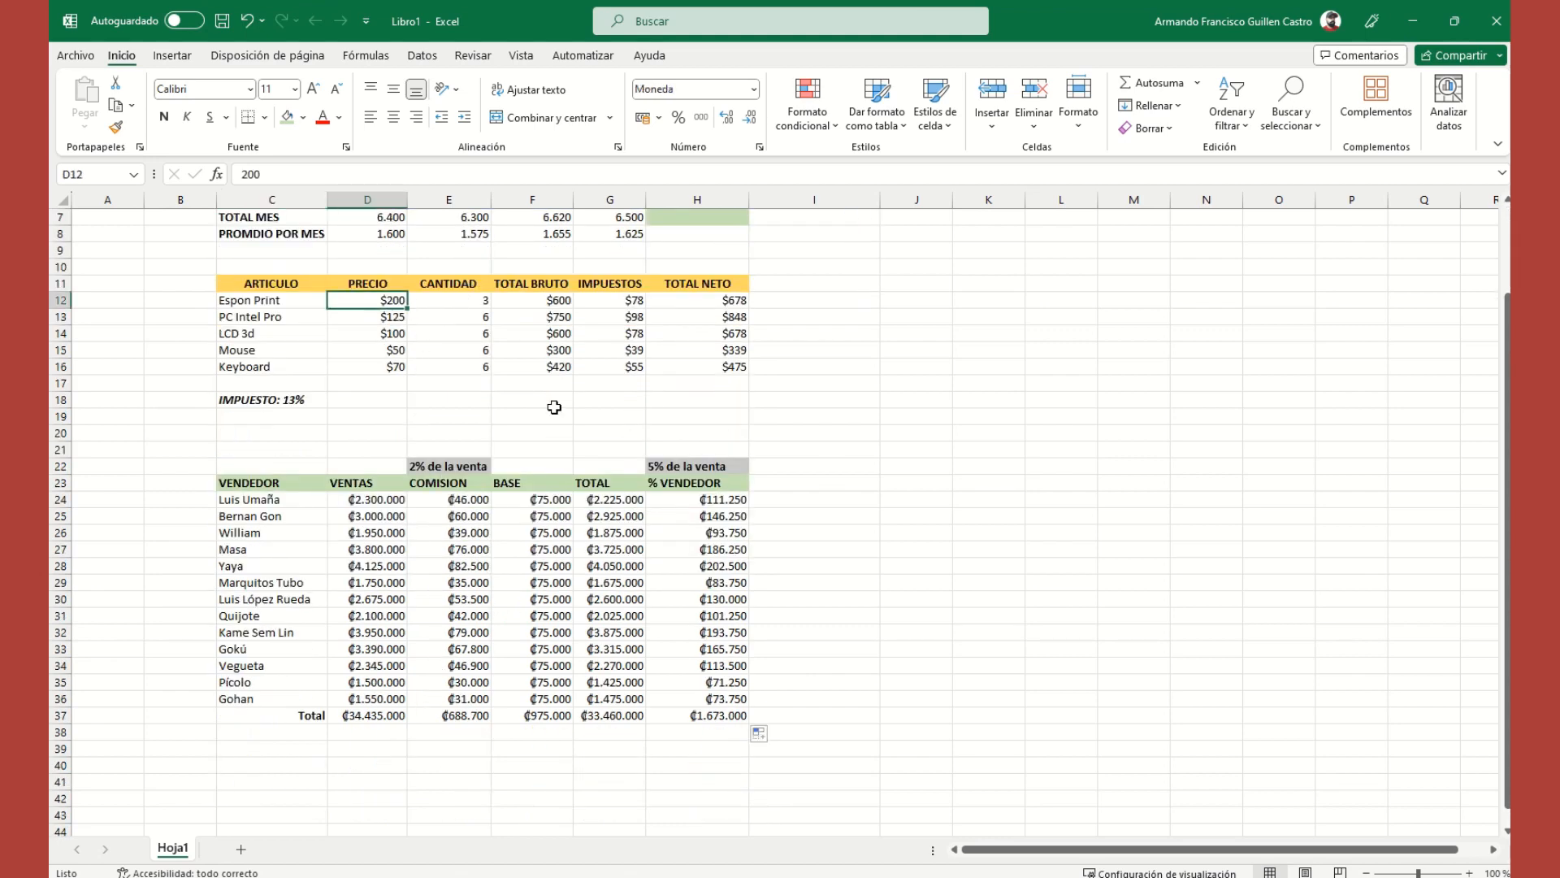